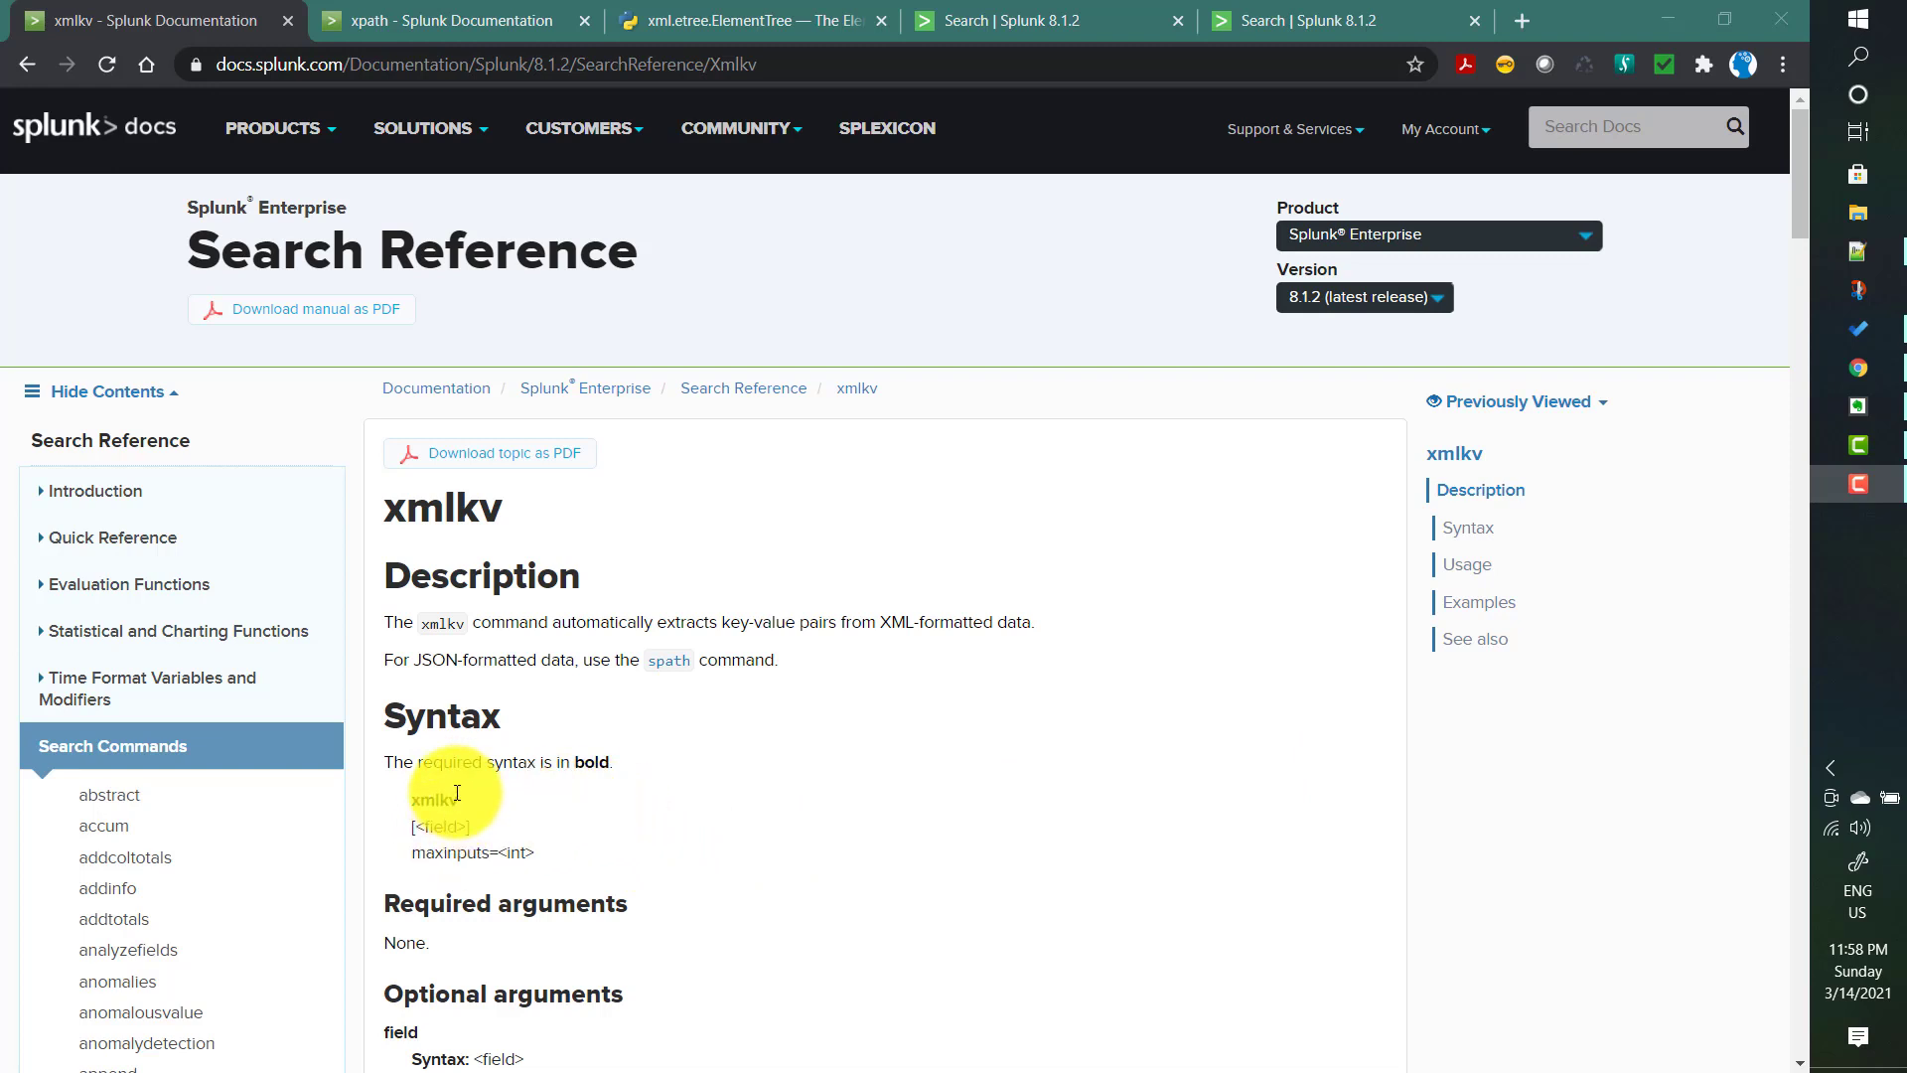
# Review the xmlkv syntax in the documentation and the games and game tags in the Splunk search's sample XML.
pyautogui.doubleClick(433, 798)
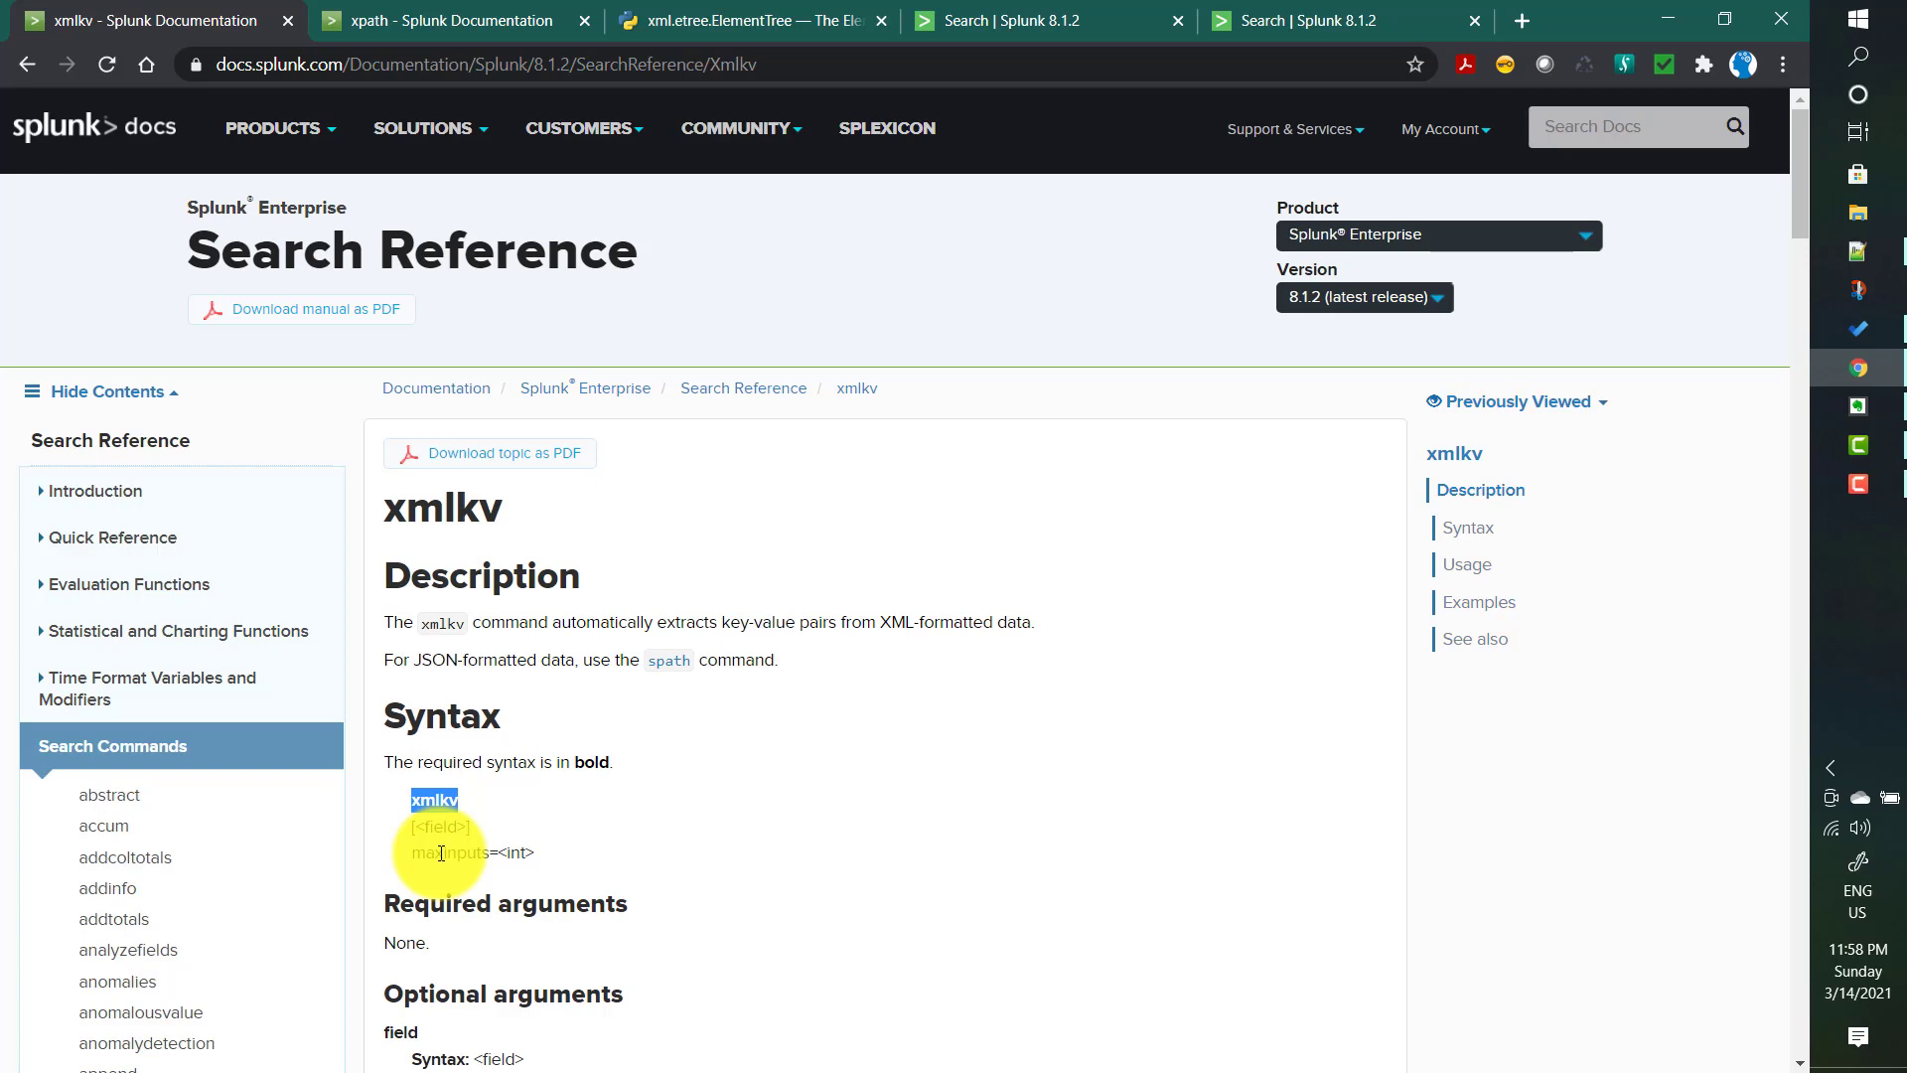
pyautogui.click(1283, 14)
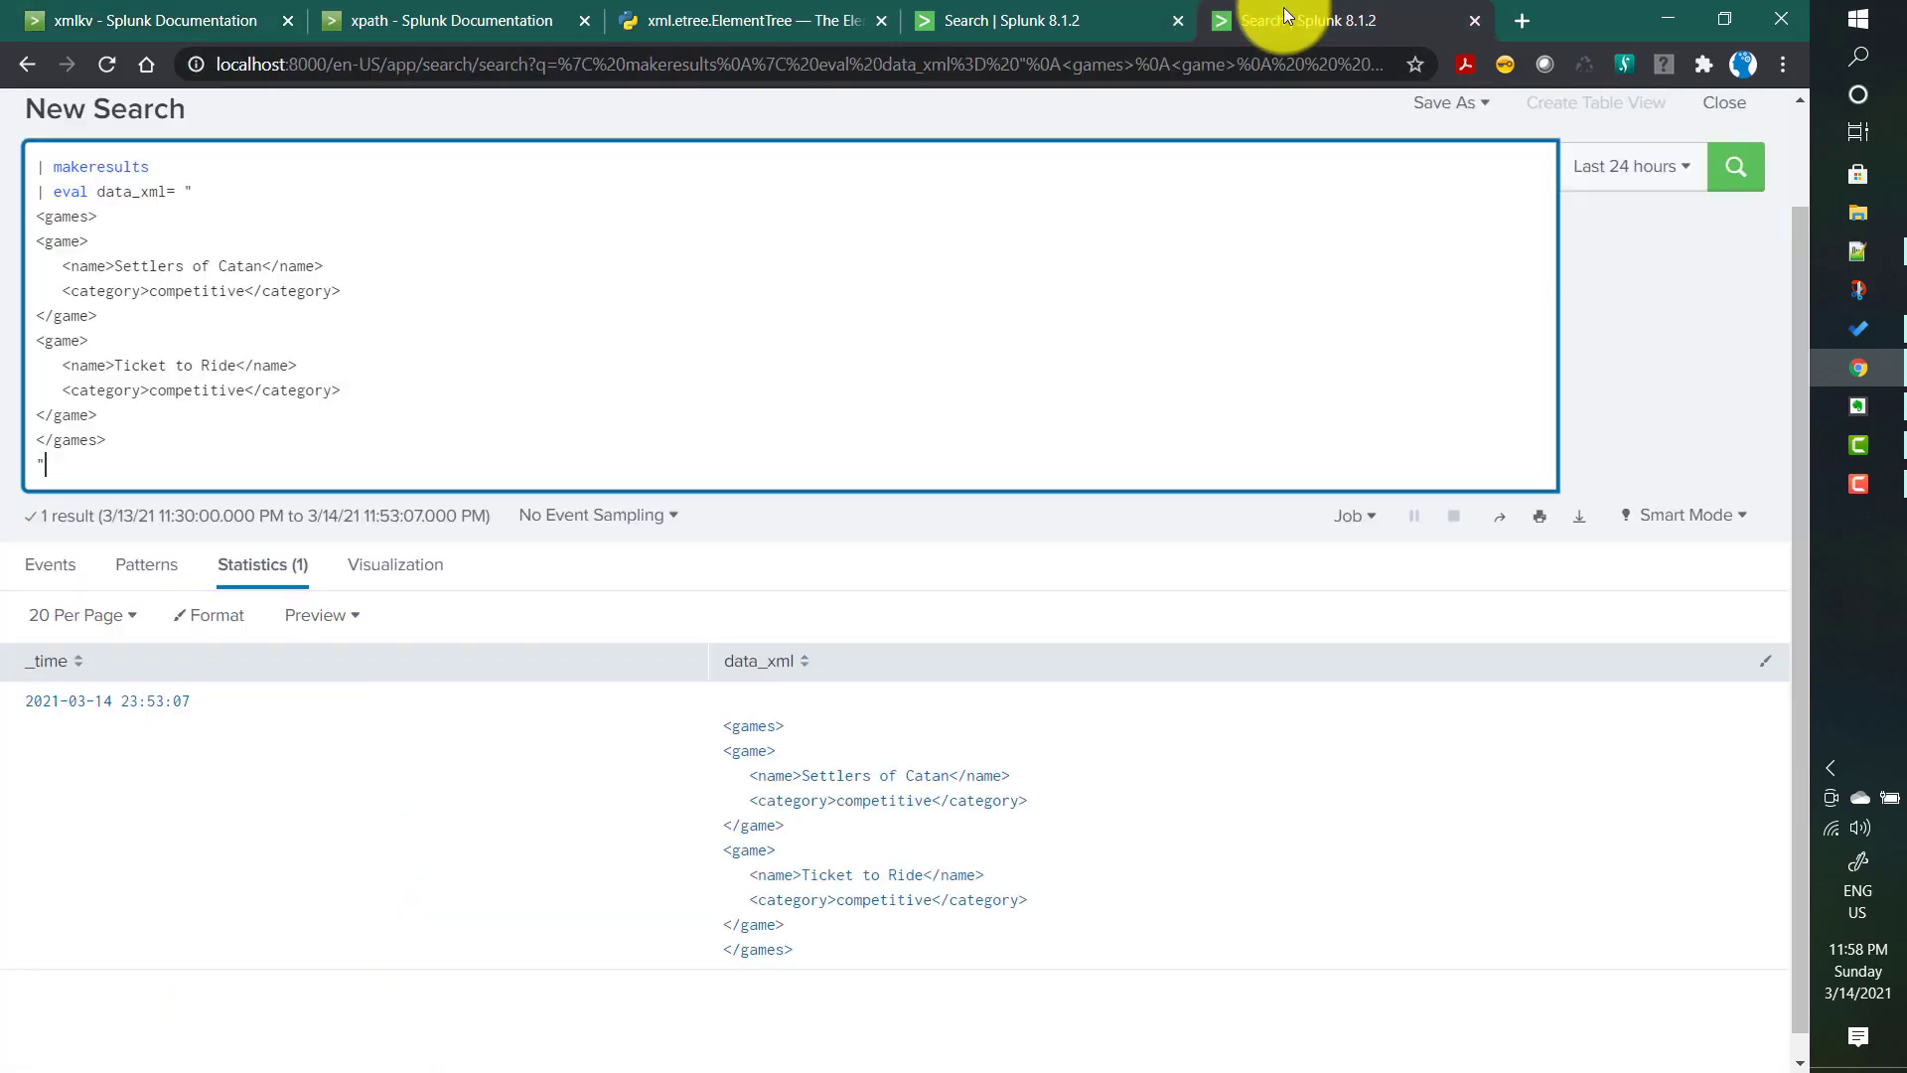
pyautogui.doubleClick(57, 217)
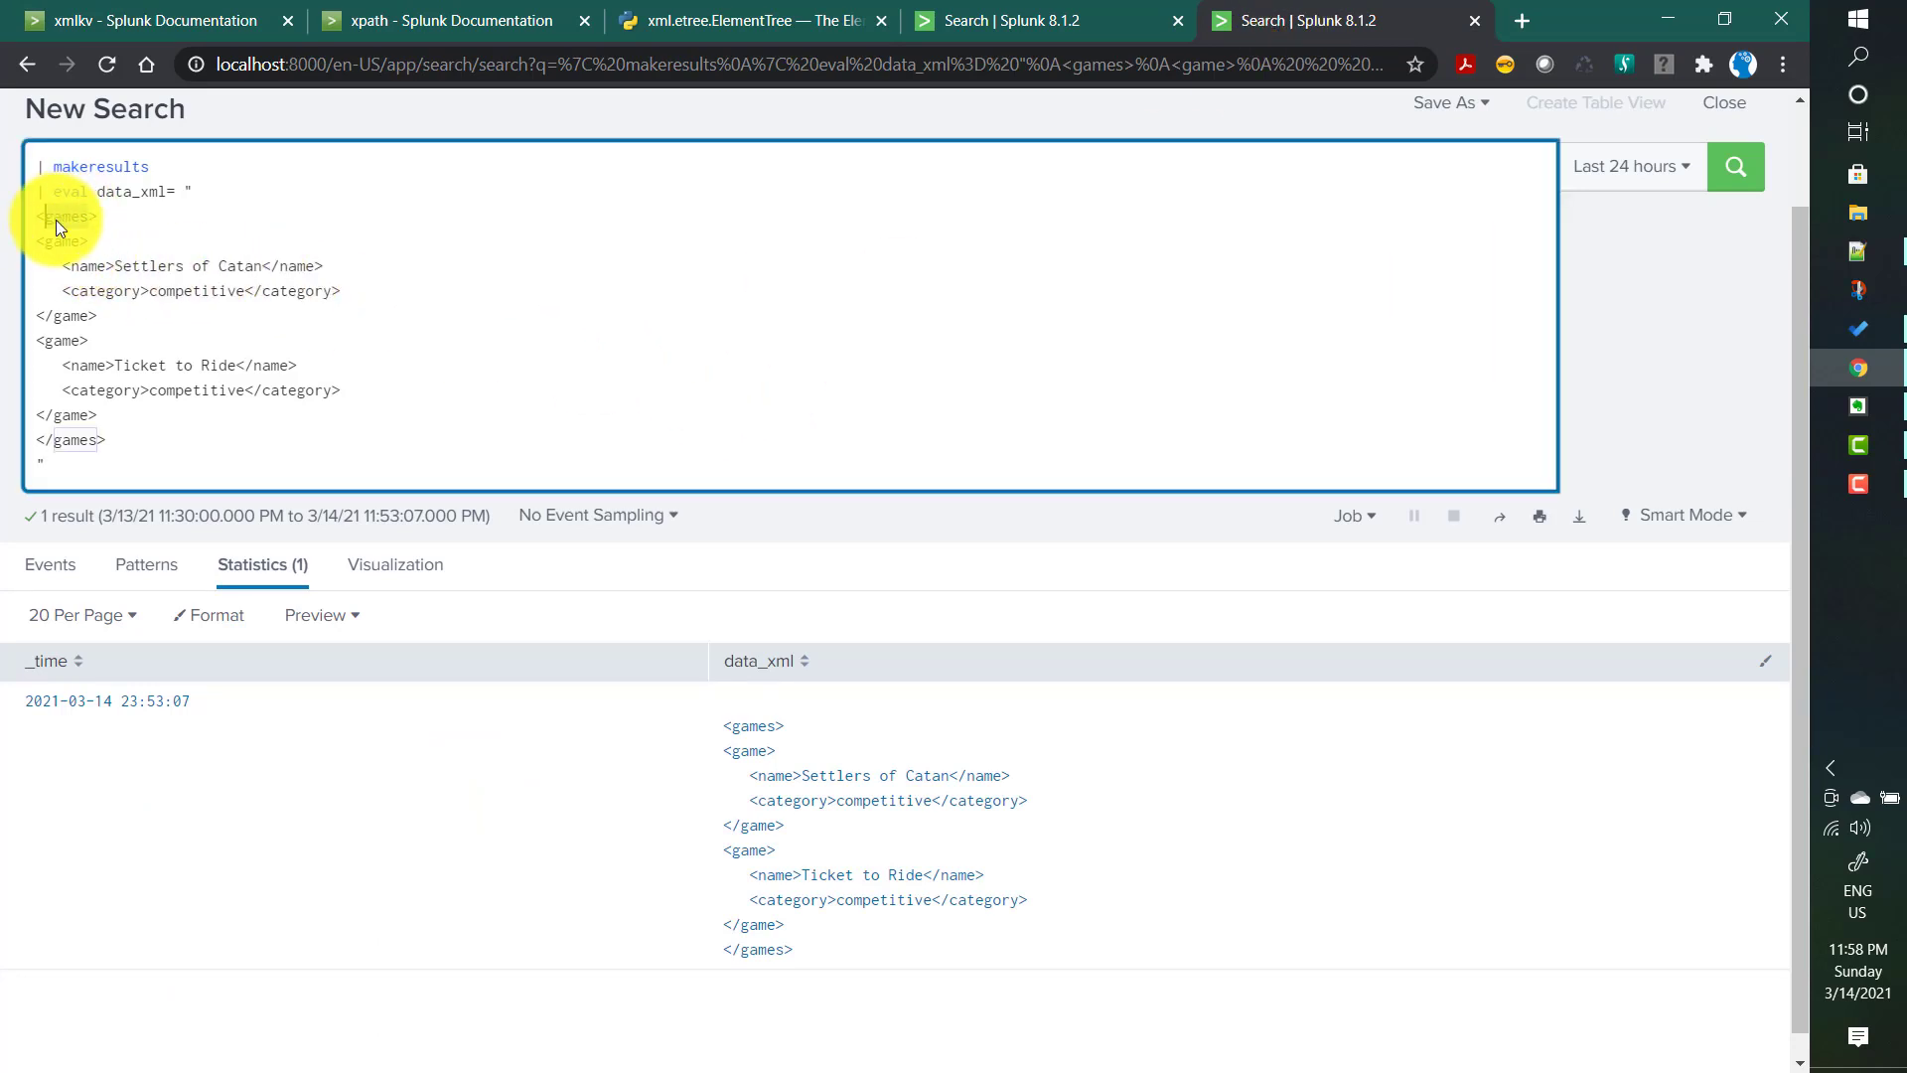
pyautogui.doubleClick(62, 444)
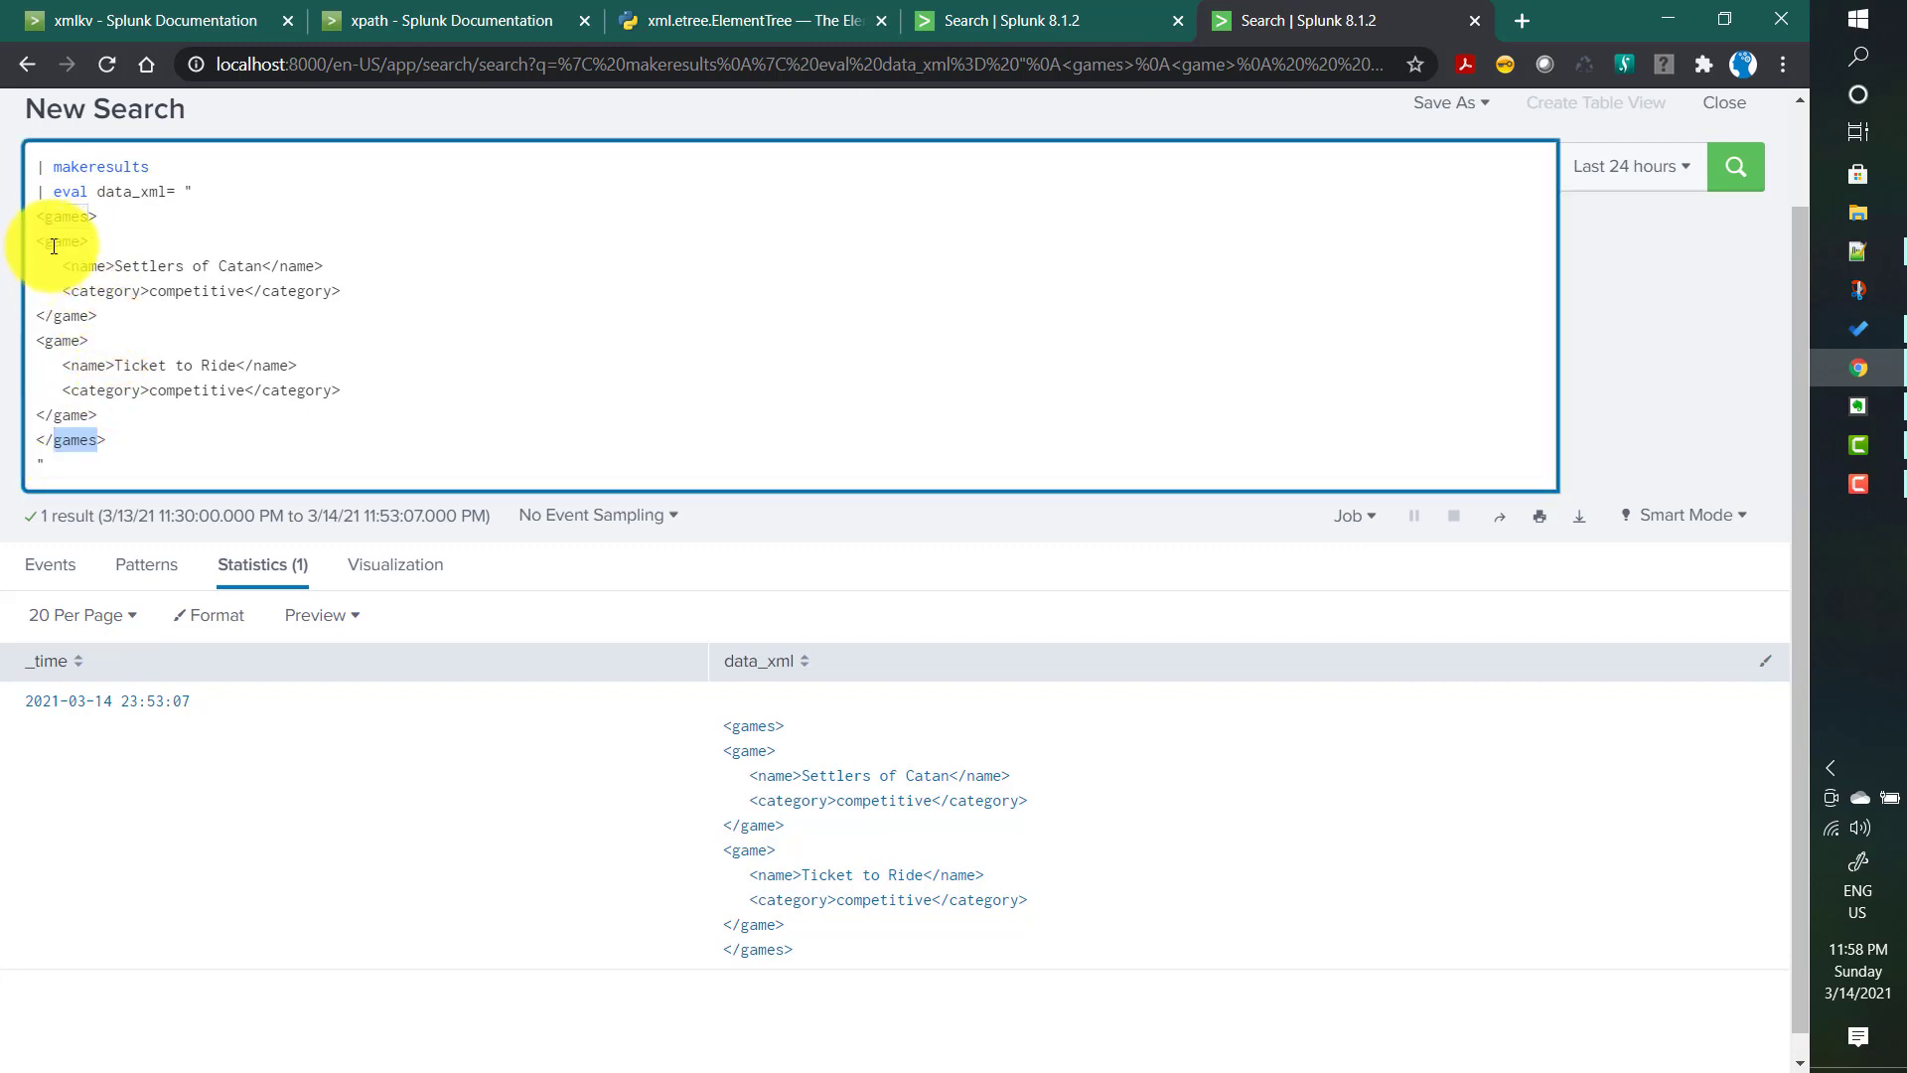
pyautogui.doubleClick(53, 245)
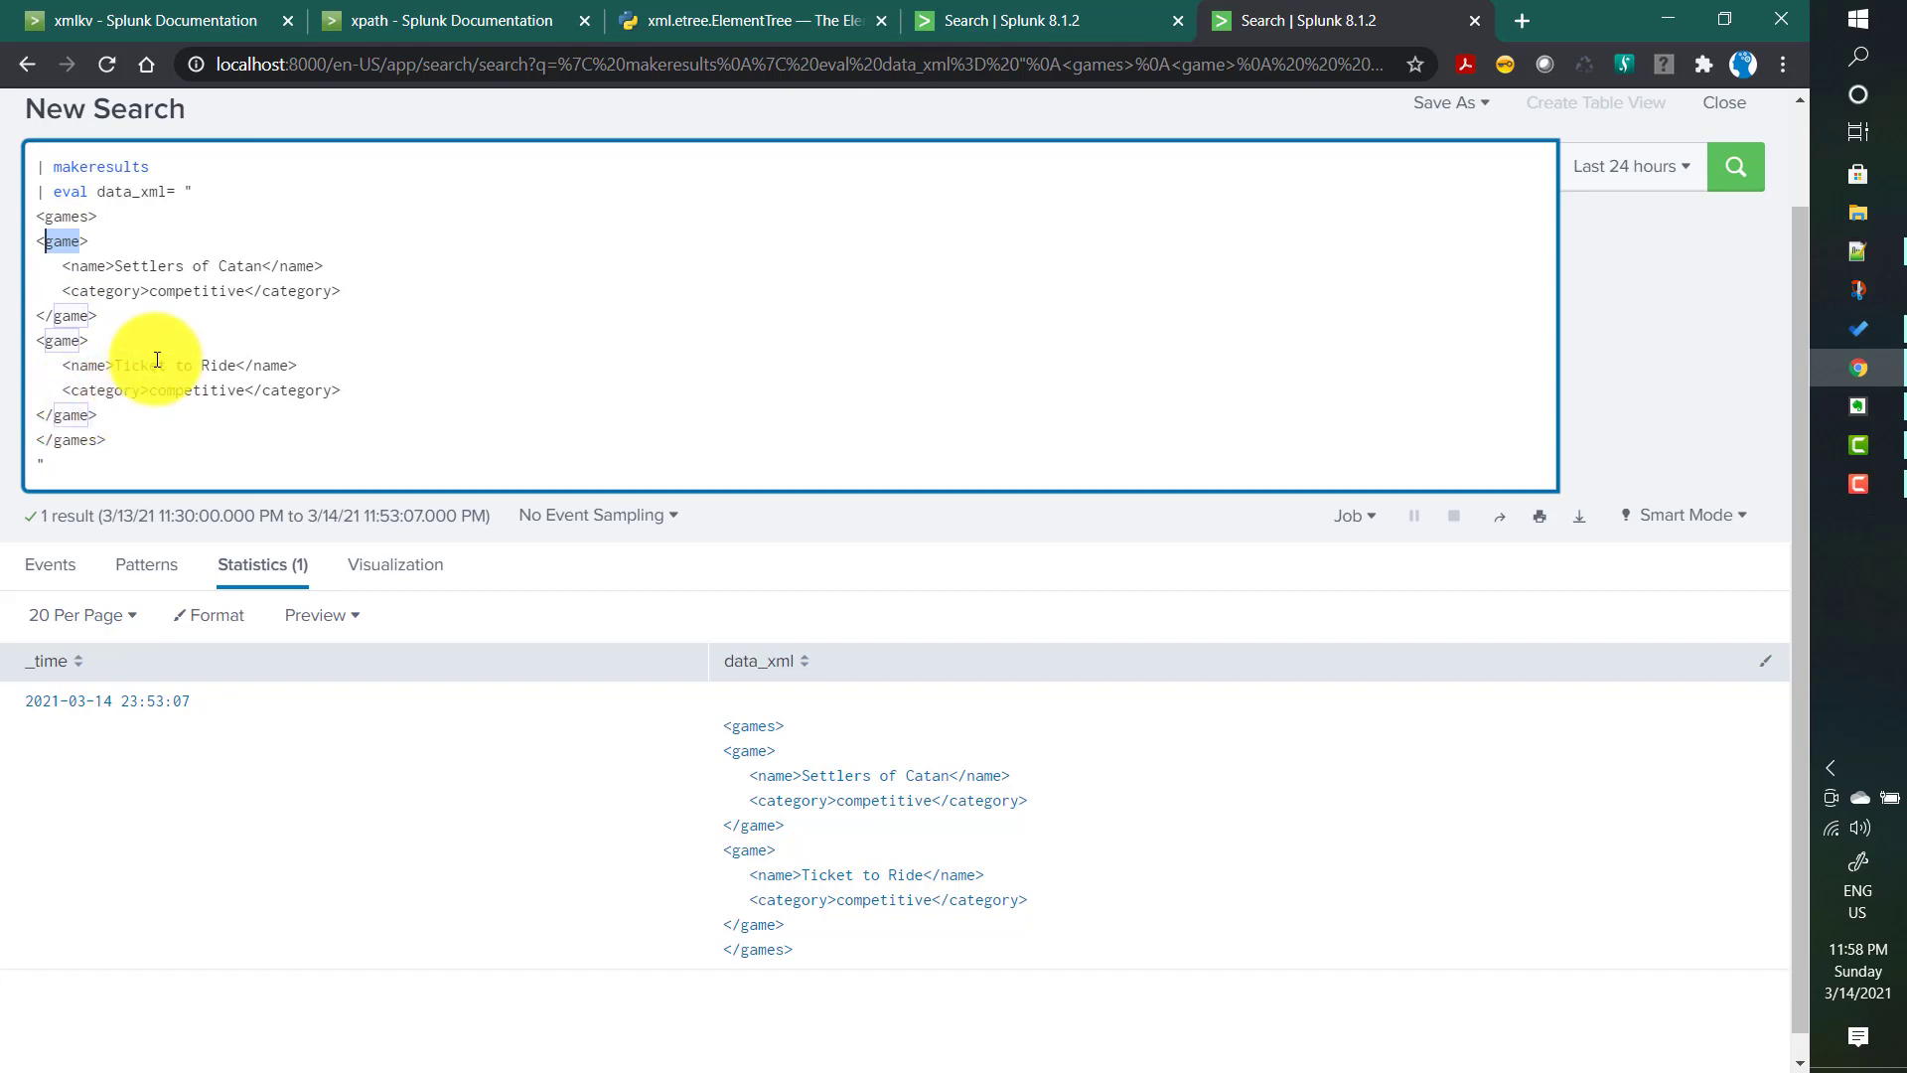
# Append "| xmlkv" on a new line after the XML string and run the search.
pyautogui.click(75, 464)
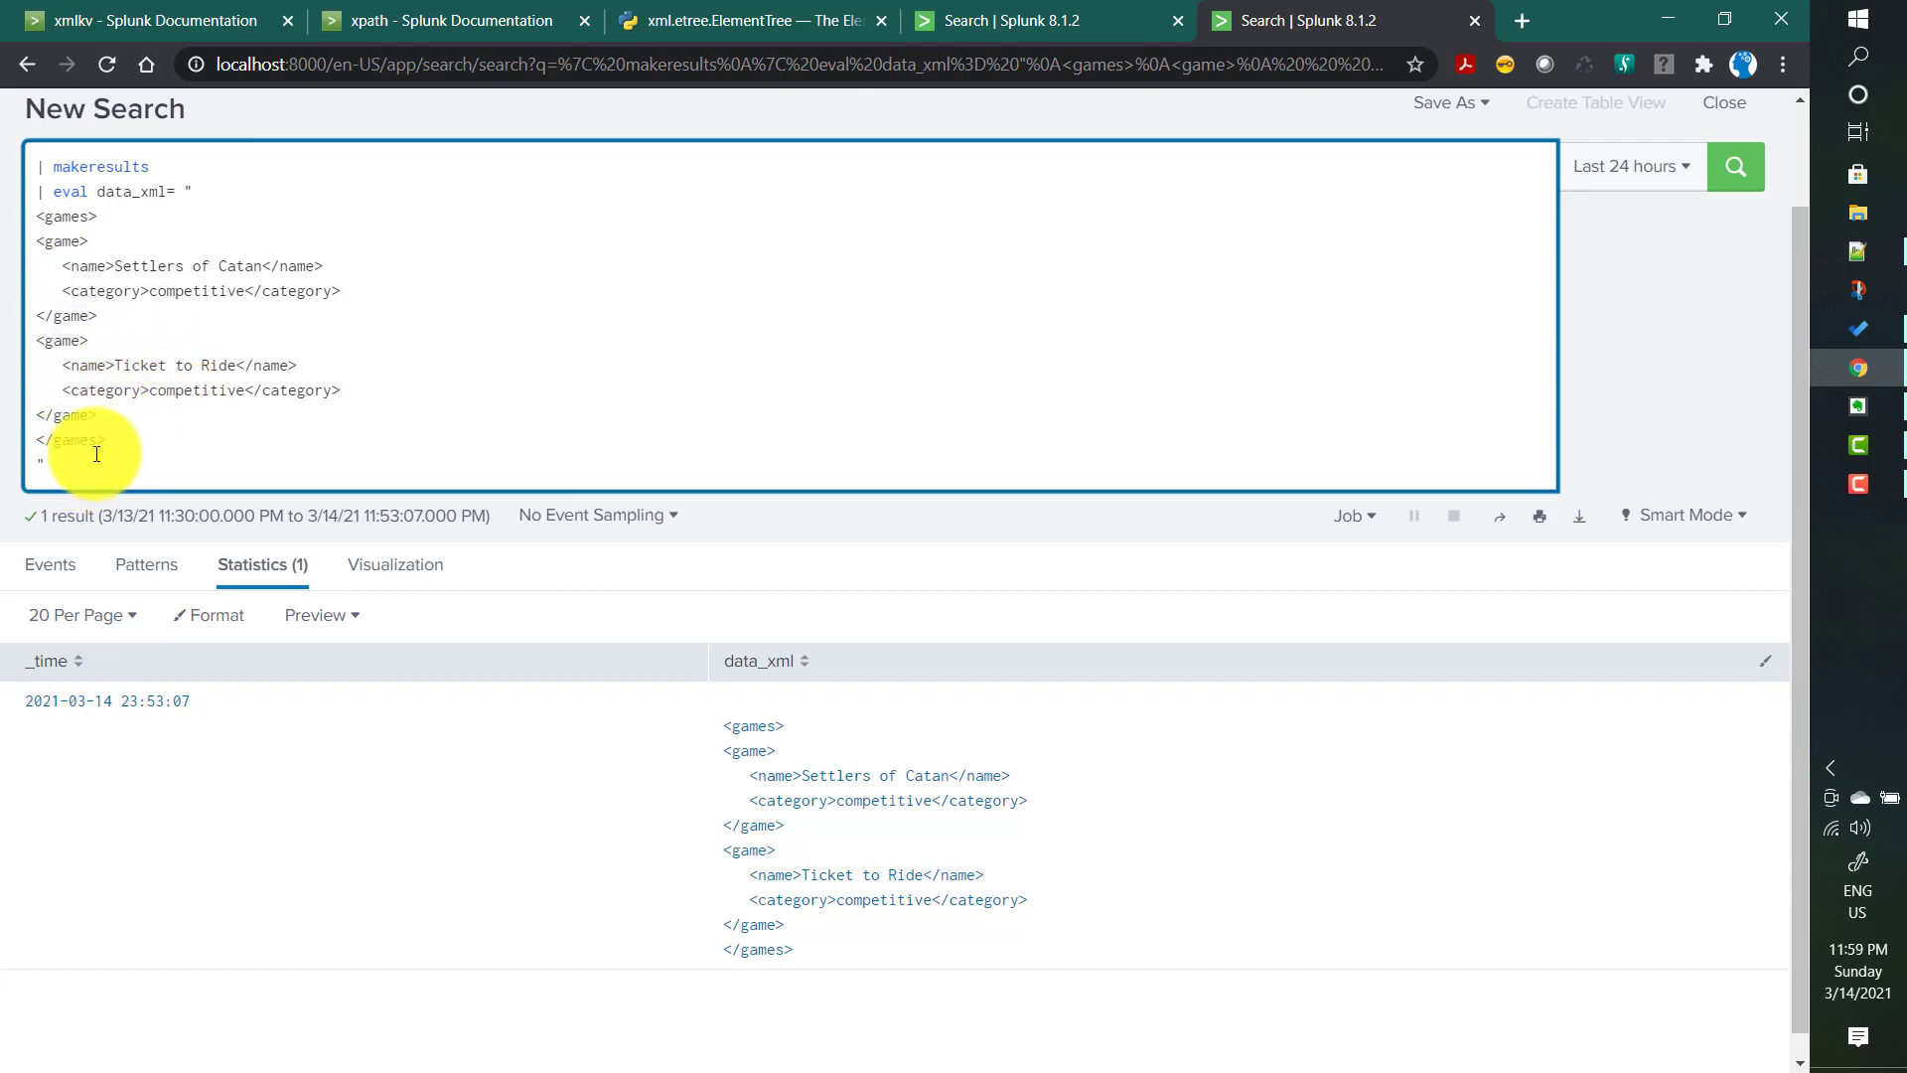
pyautogui.write('|')
pyautogui.press('BackSpace')
pyautogui.hotkey('shift', 'Return')
pyautogui.write('| x')
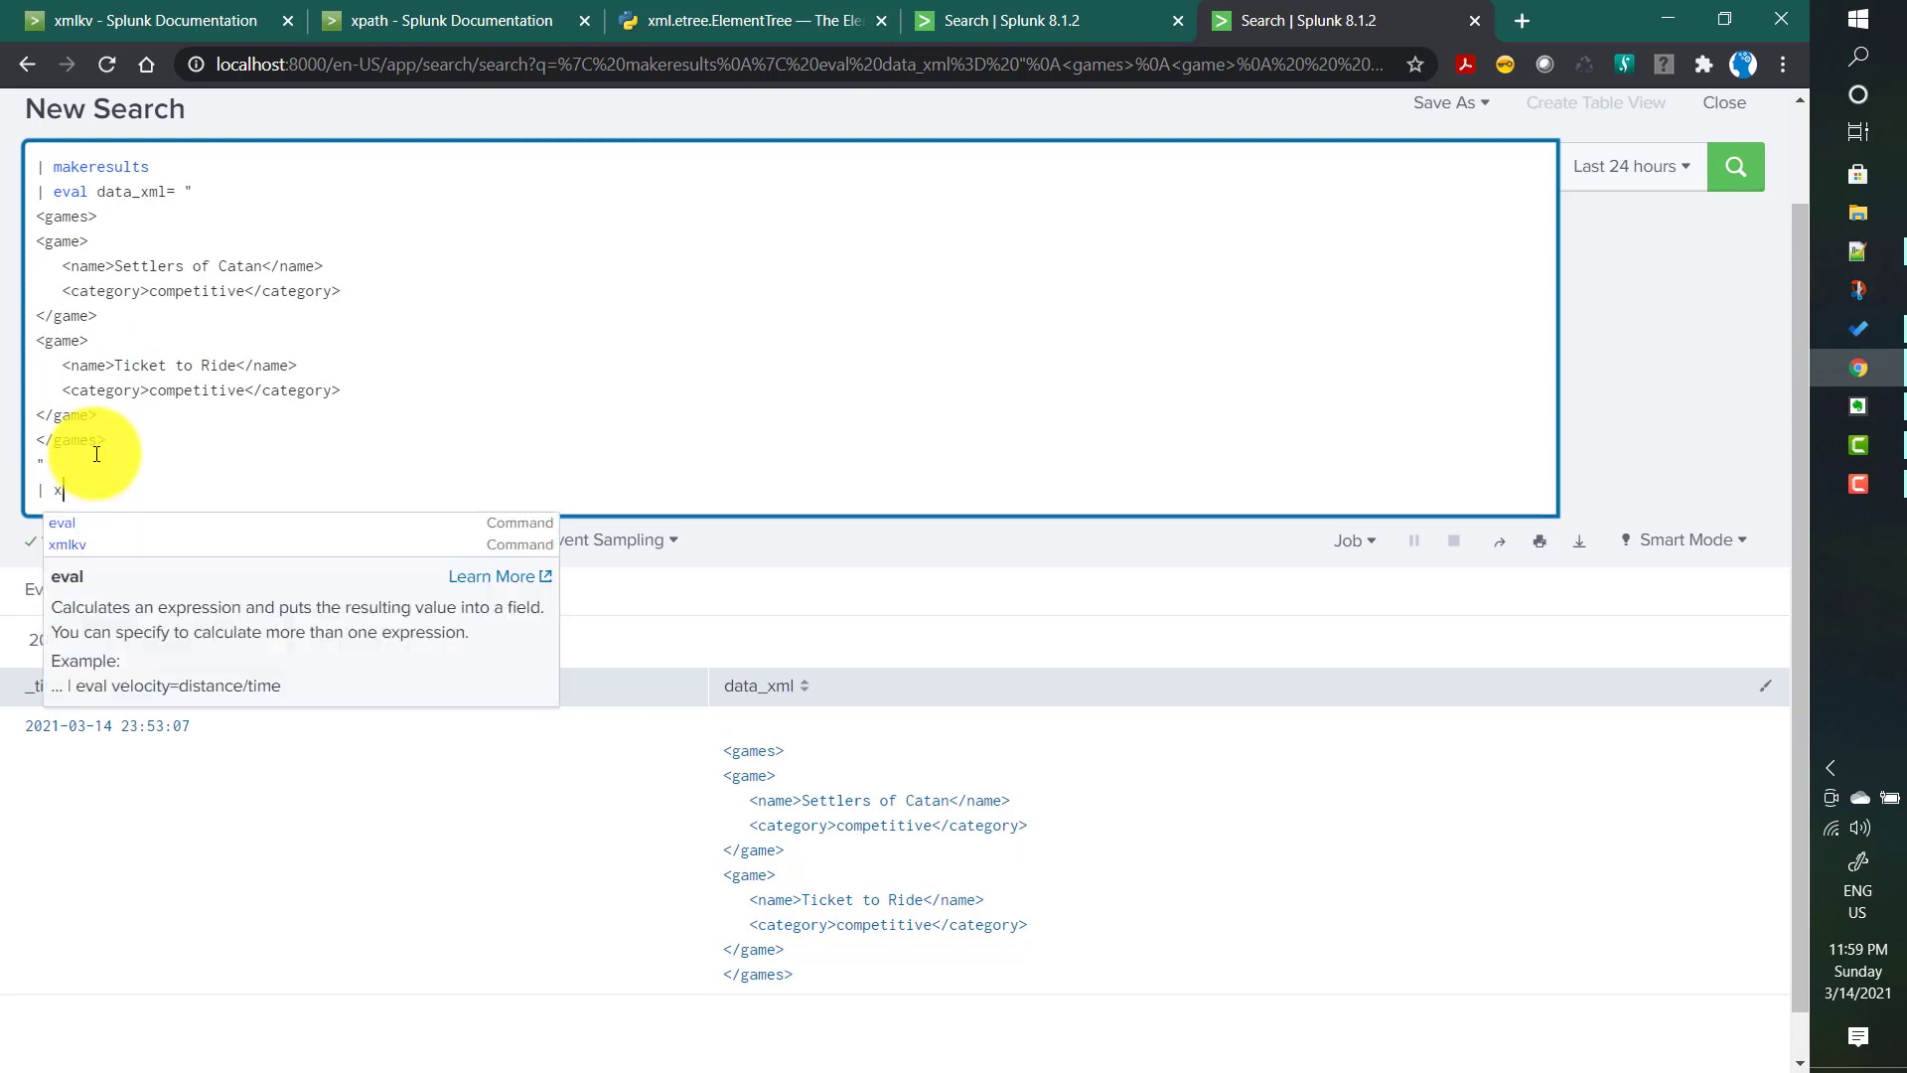
pyautogui.write('mlkv')
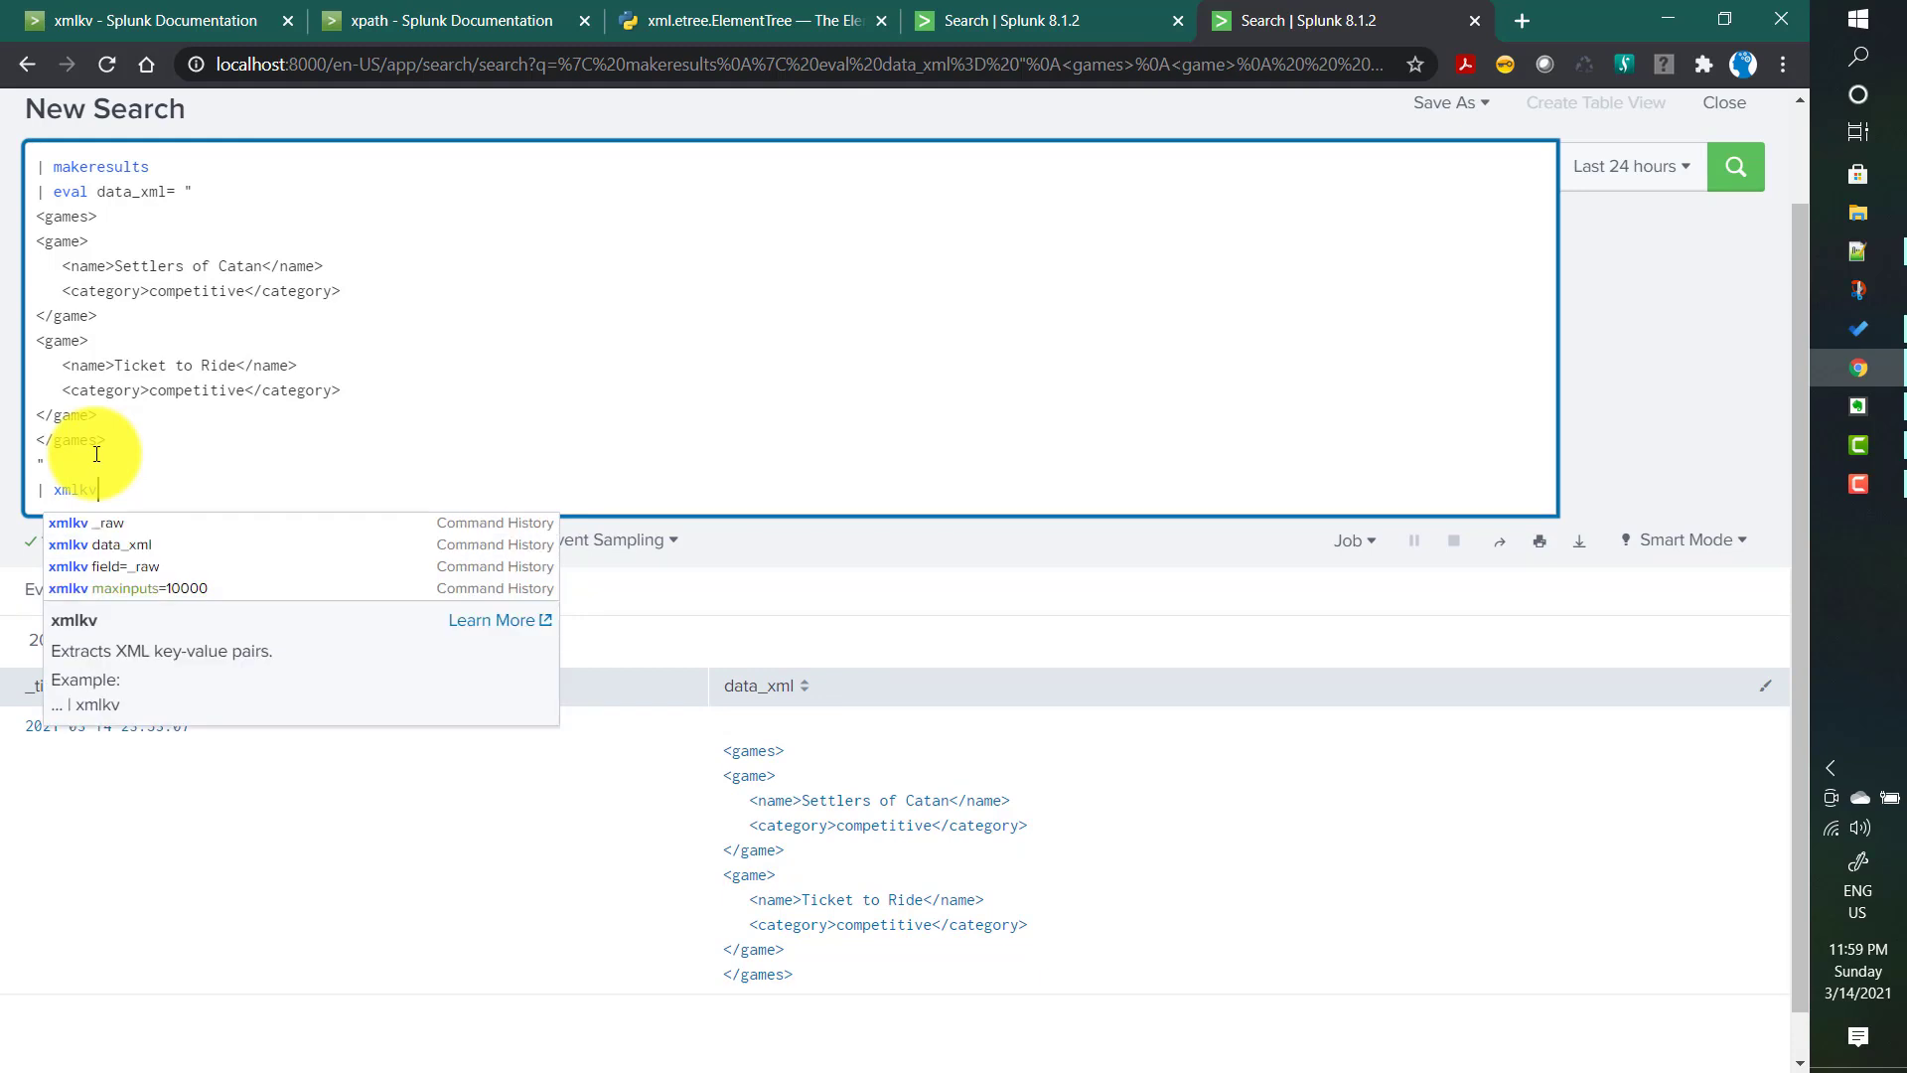
pyautogui.press('Return')
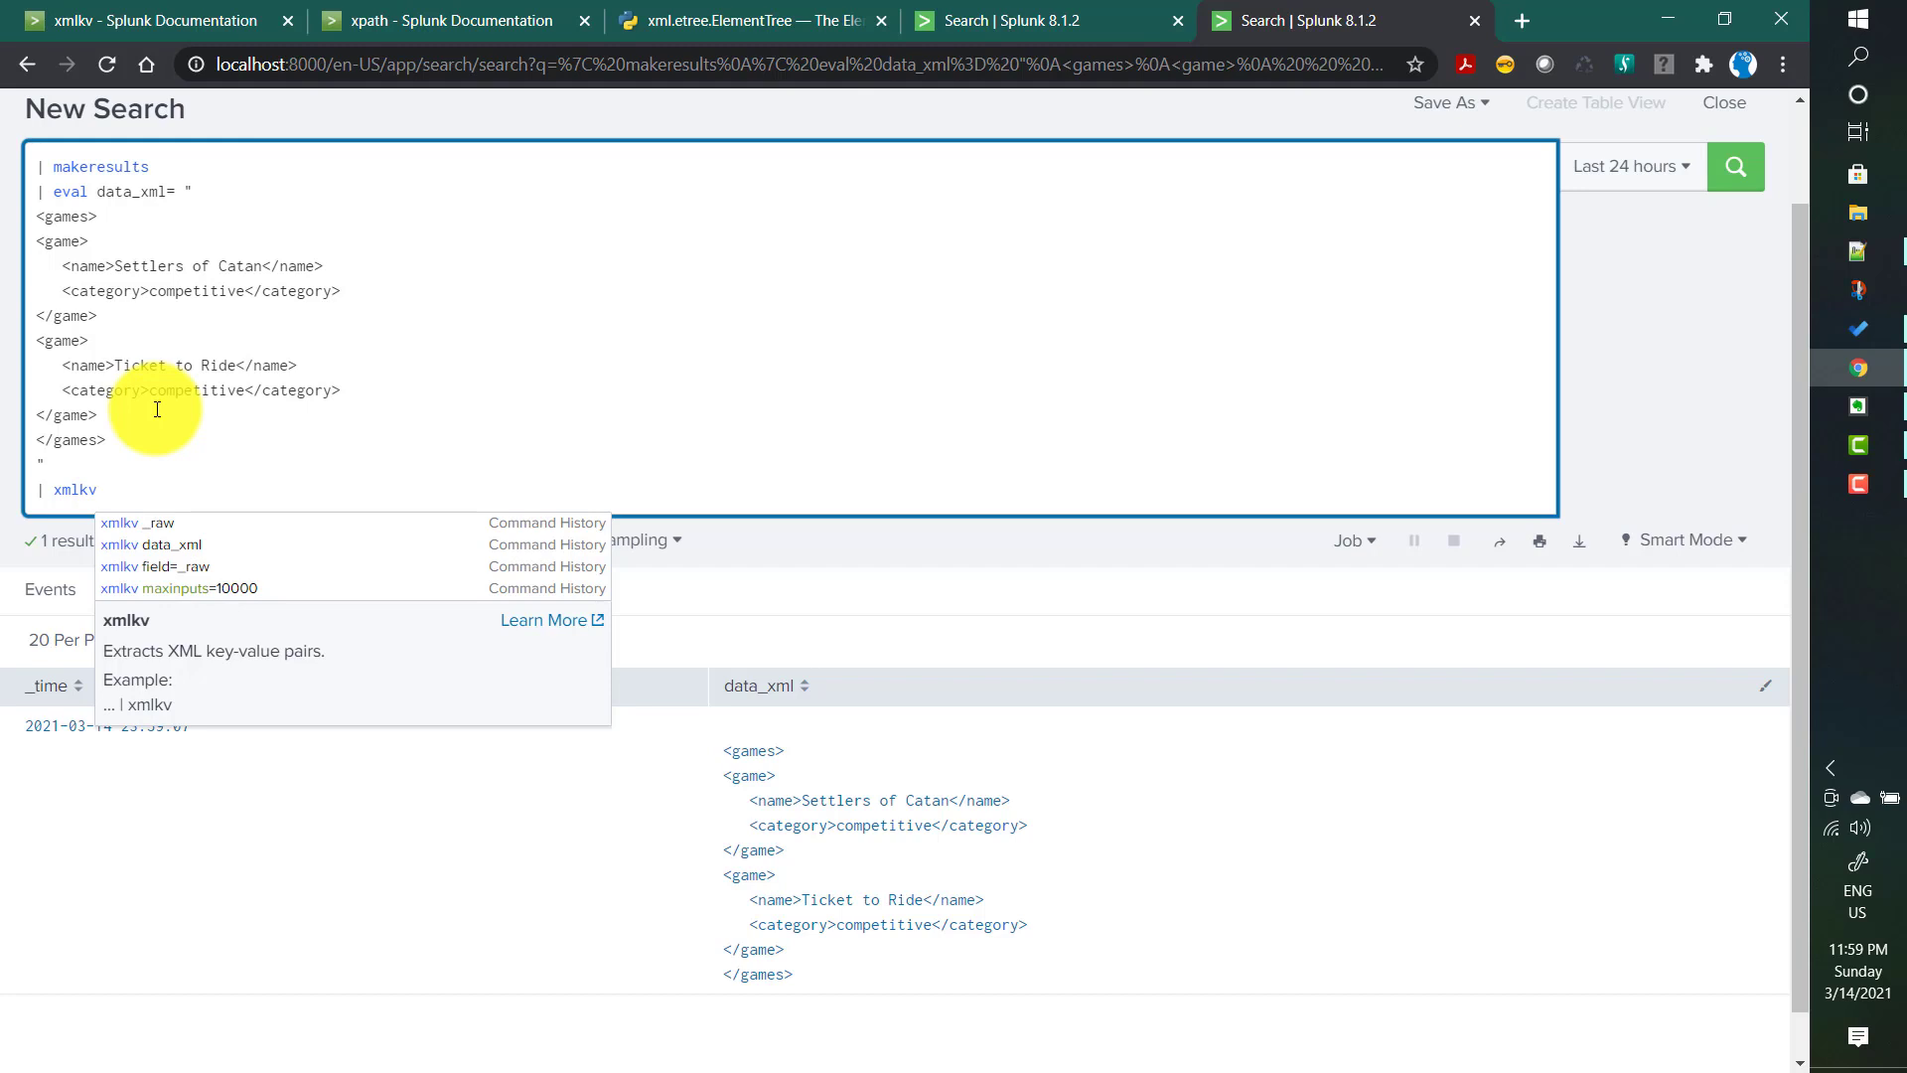
pyautogui.write('fiel')
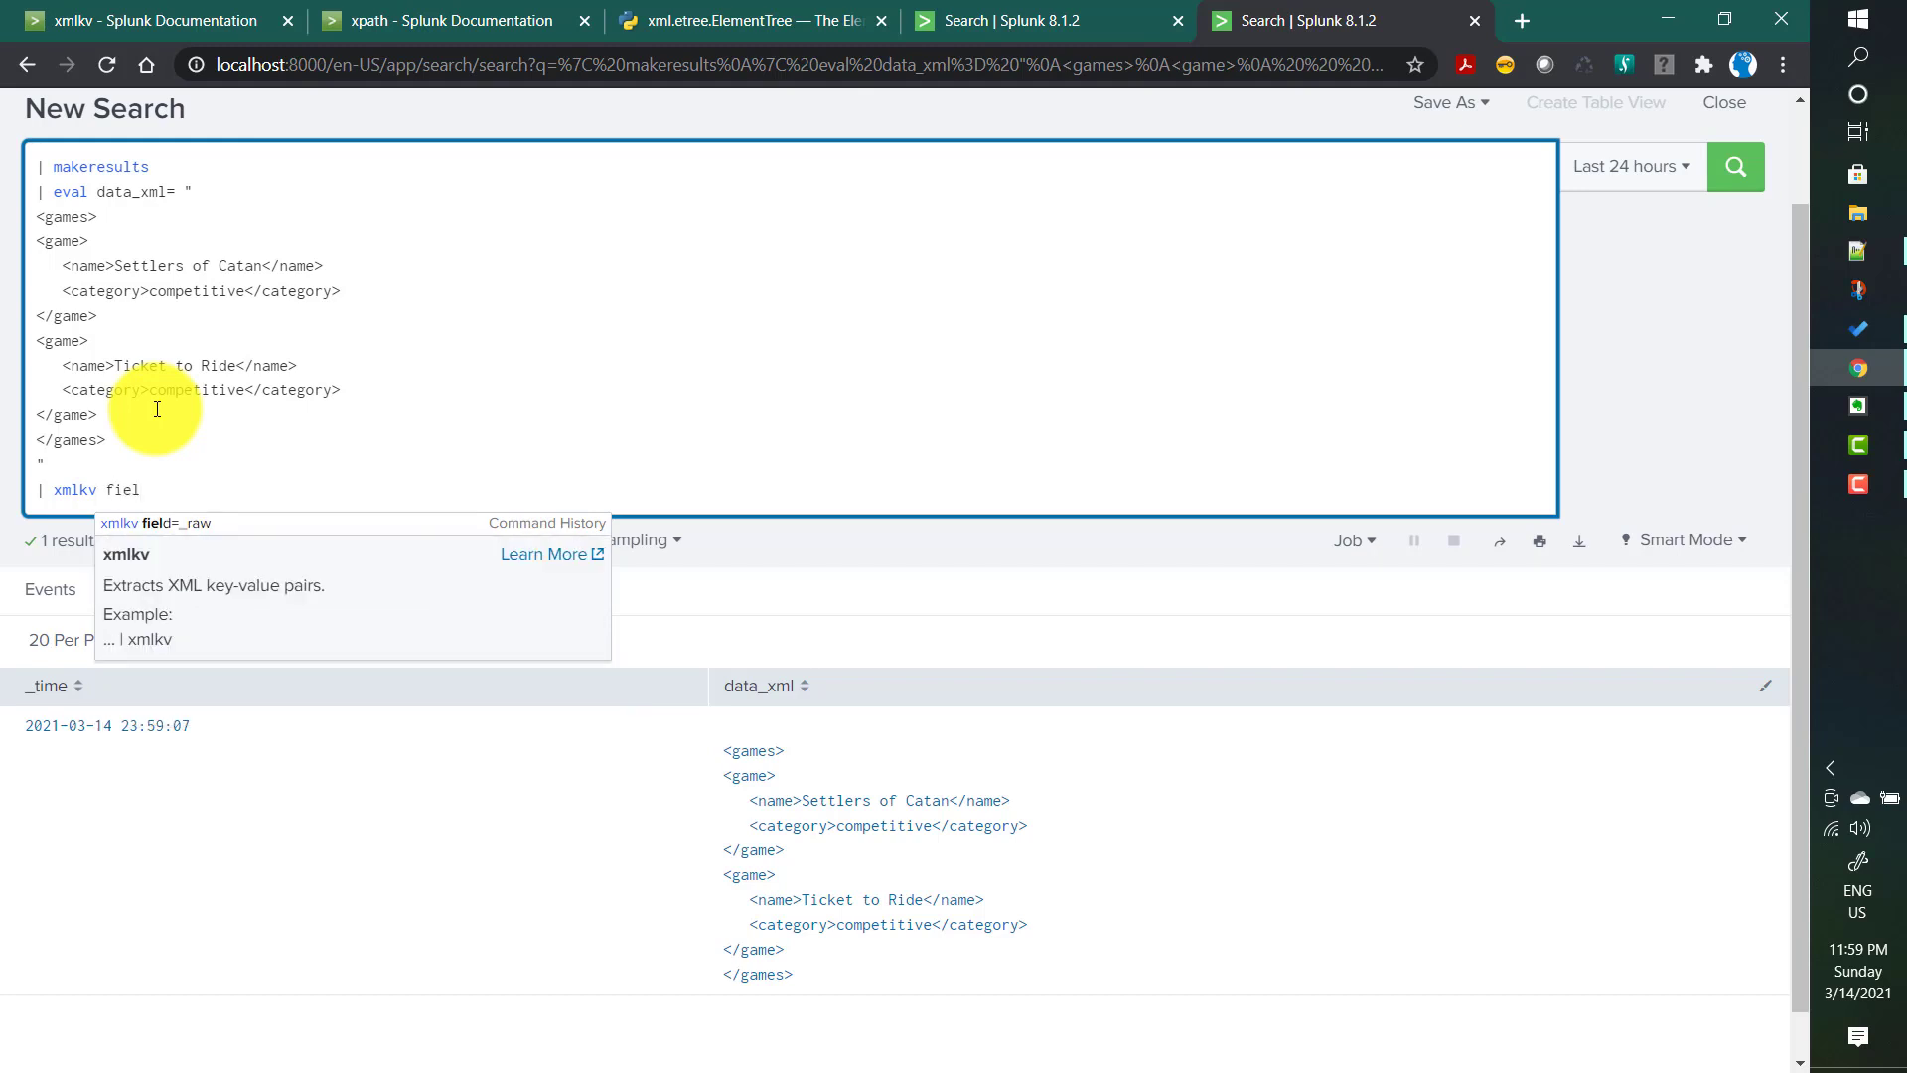
pyautogui.press('BackSpace')
pyautogui.press('BackSpace')
pyautogui.press('BackSpace')
pyautogui.press('BackSpace')
# Add data_xml as the field argument of the xmlkv command and run the search again.
pyautogui.click(136, 192)
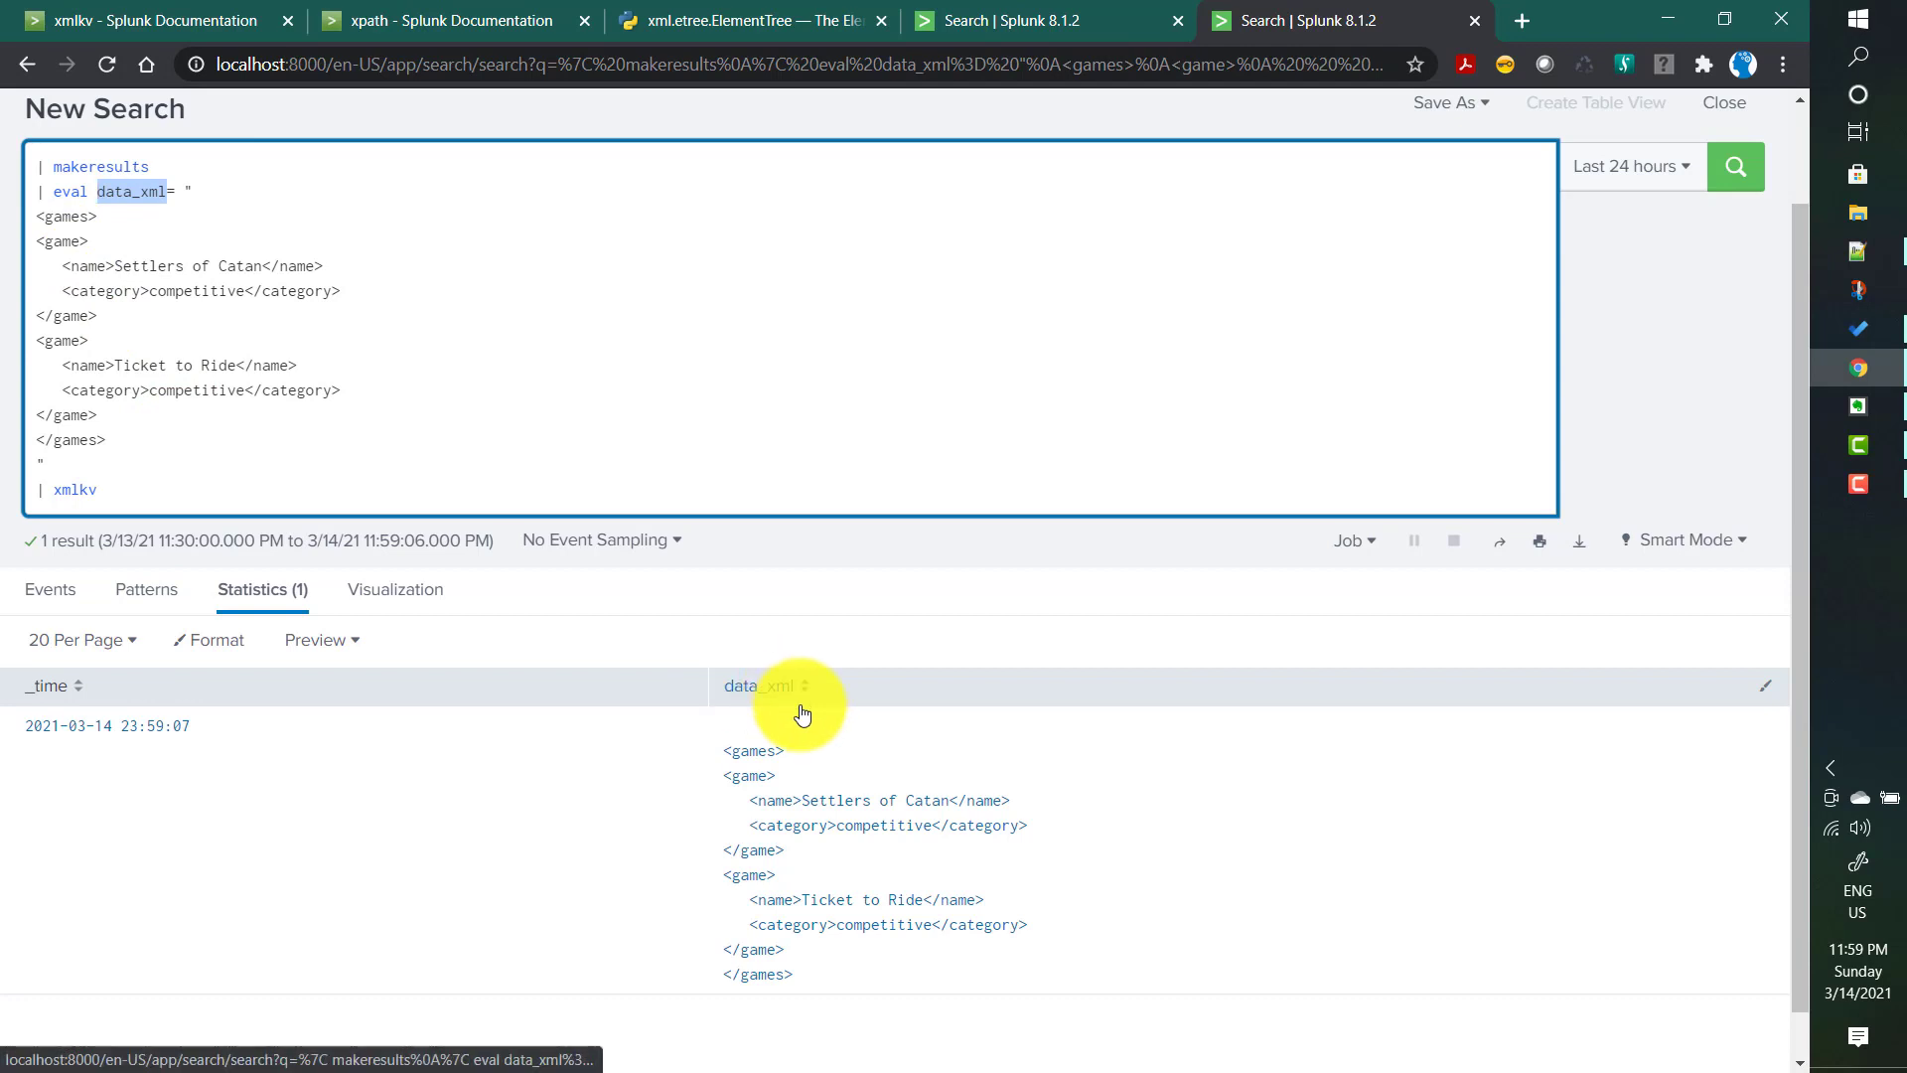
pyautogui.click(190, 489)
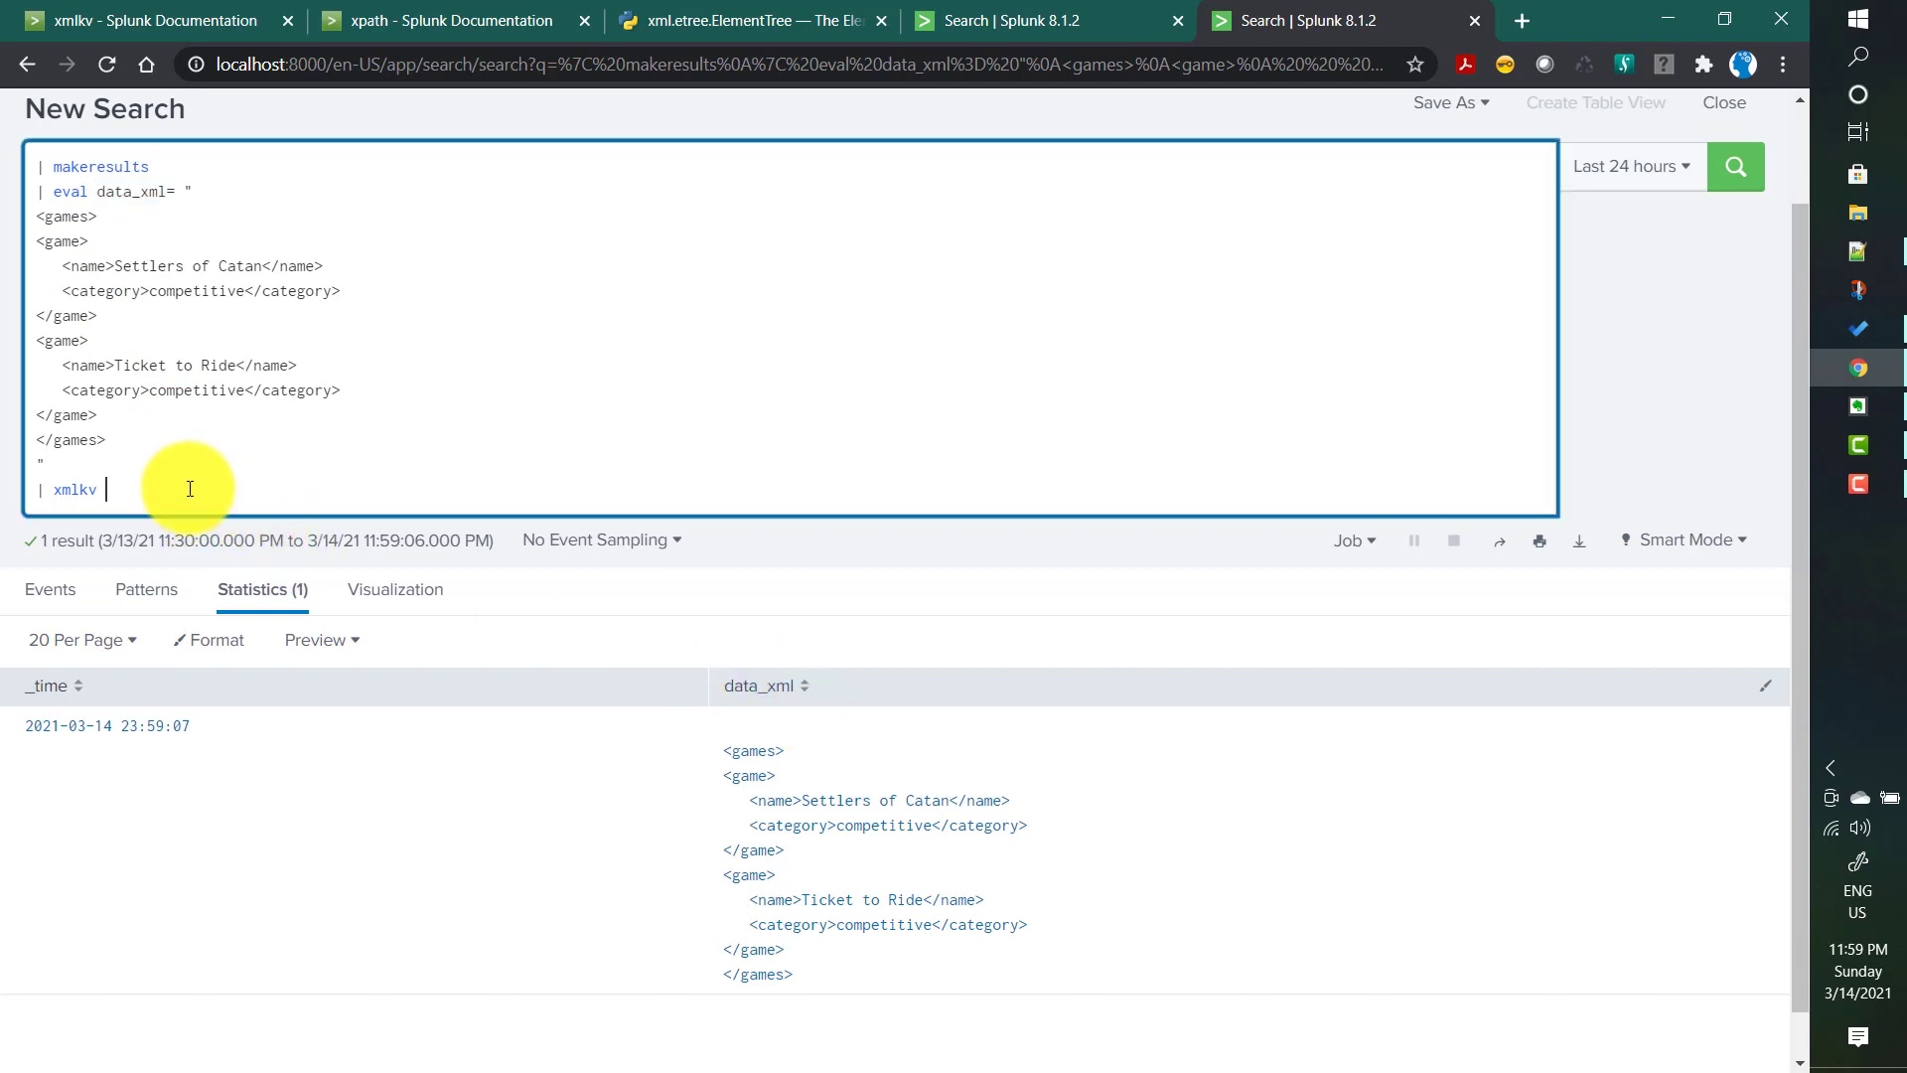
pyautogui.write('data_xml')
pyautogui.press('Return')
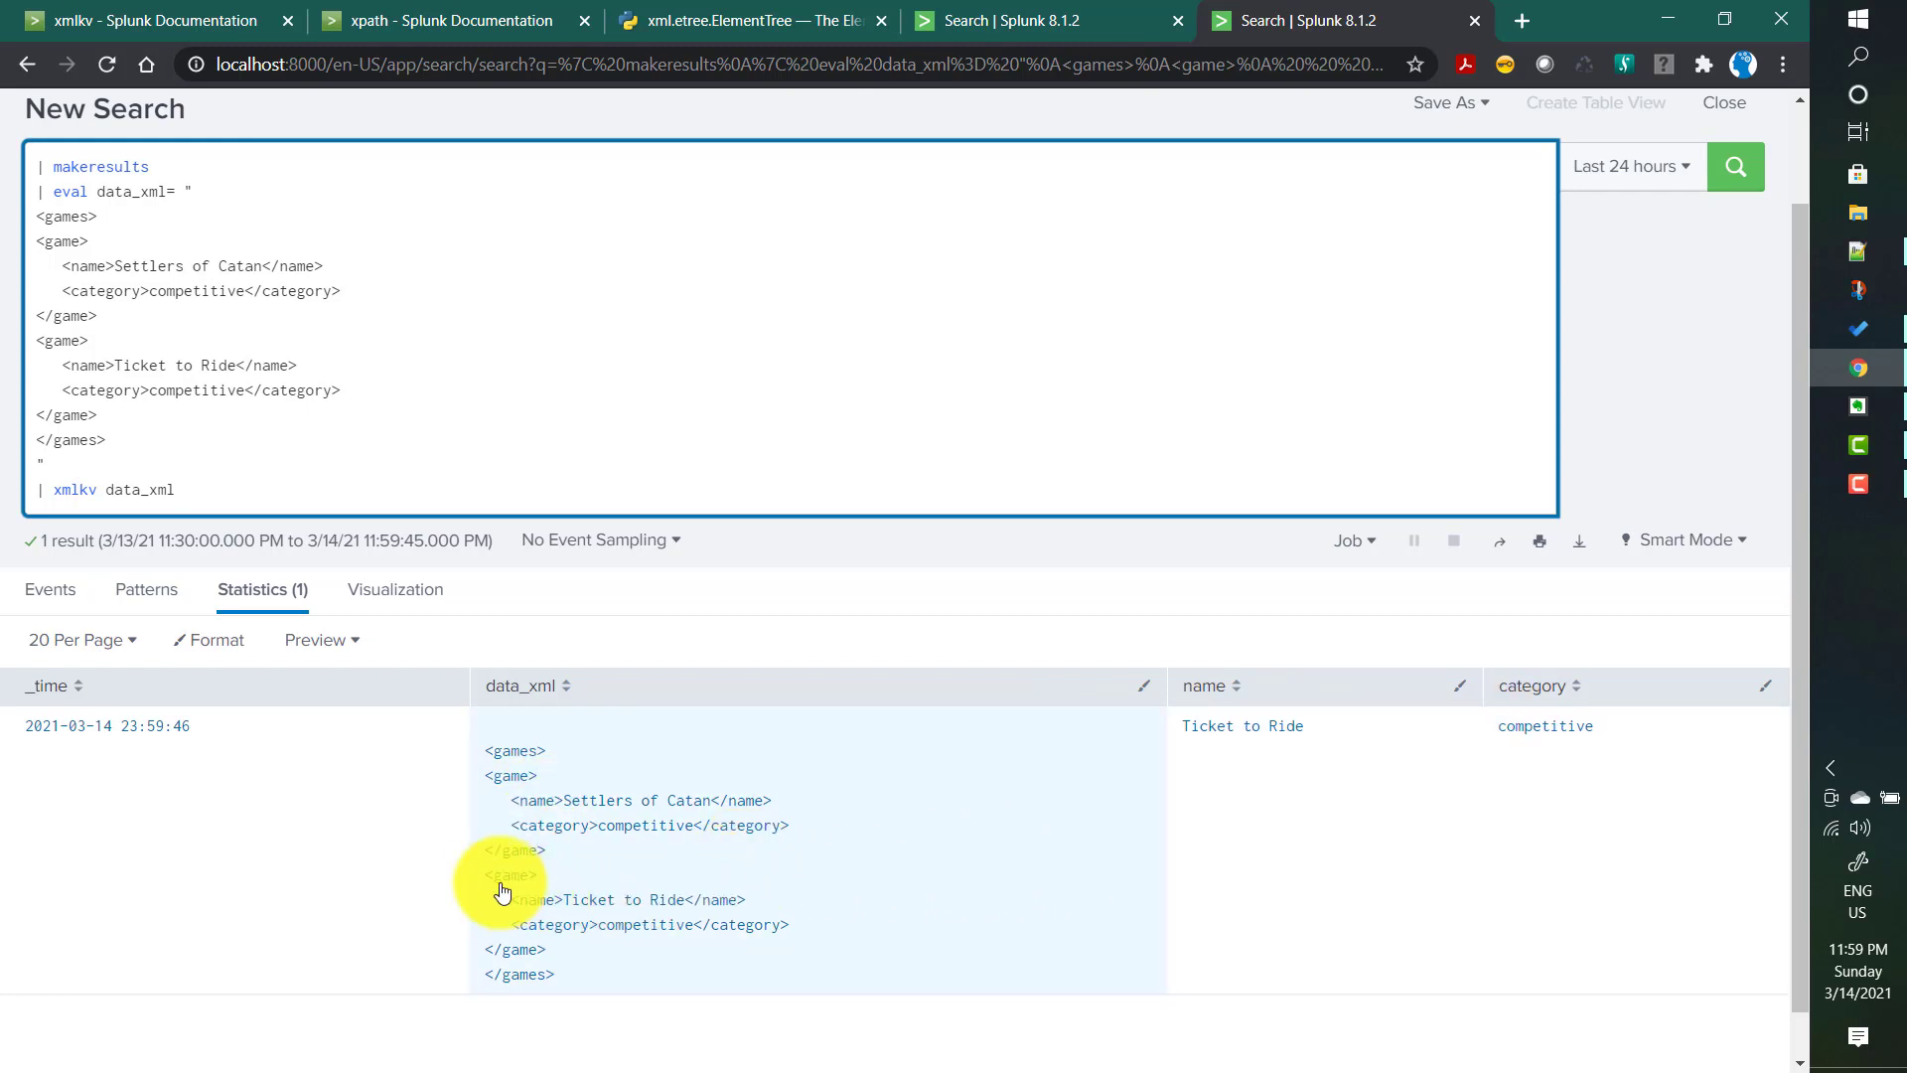
# Compare the two game blocks in the data_xml result with the extracted name and category fields.
pyautogui.moveTo(487, 882); pyautogui.dragTo(713, 916)
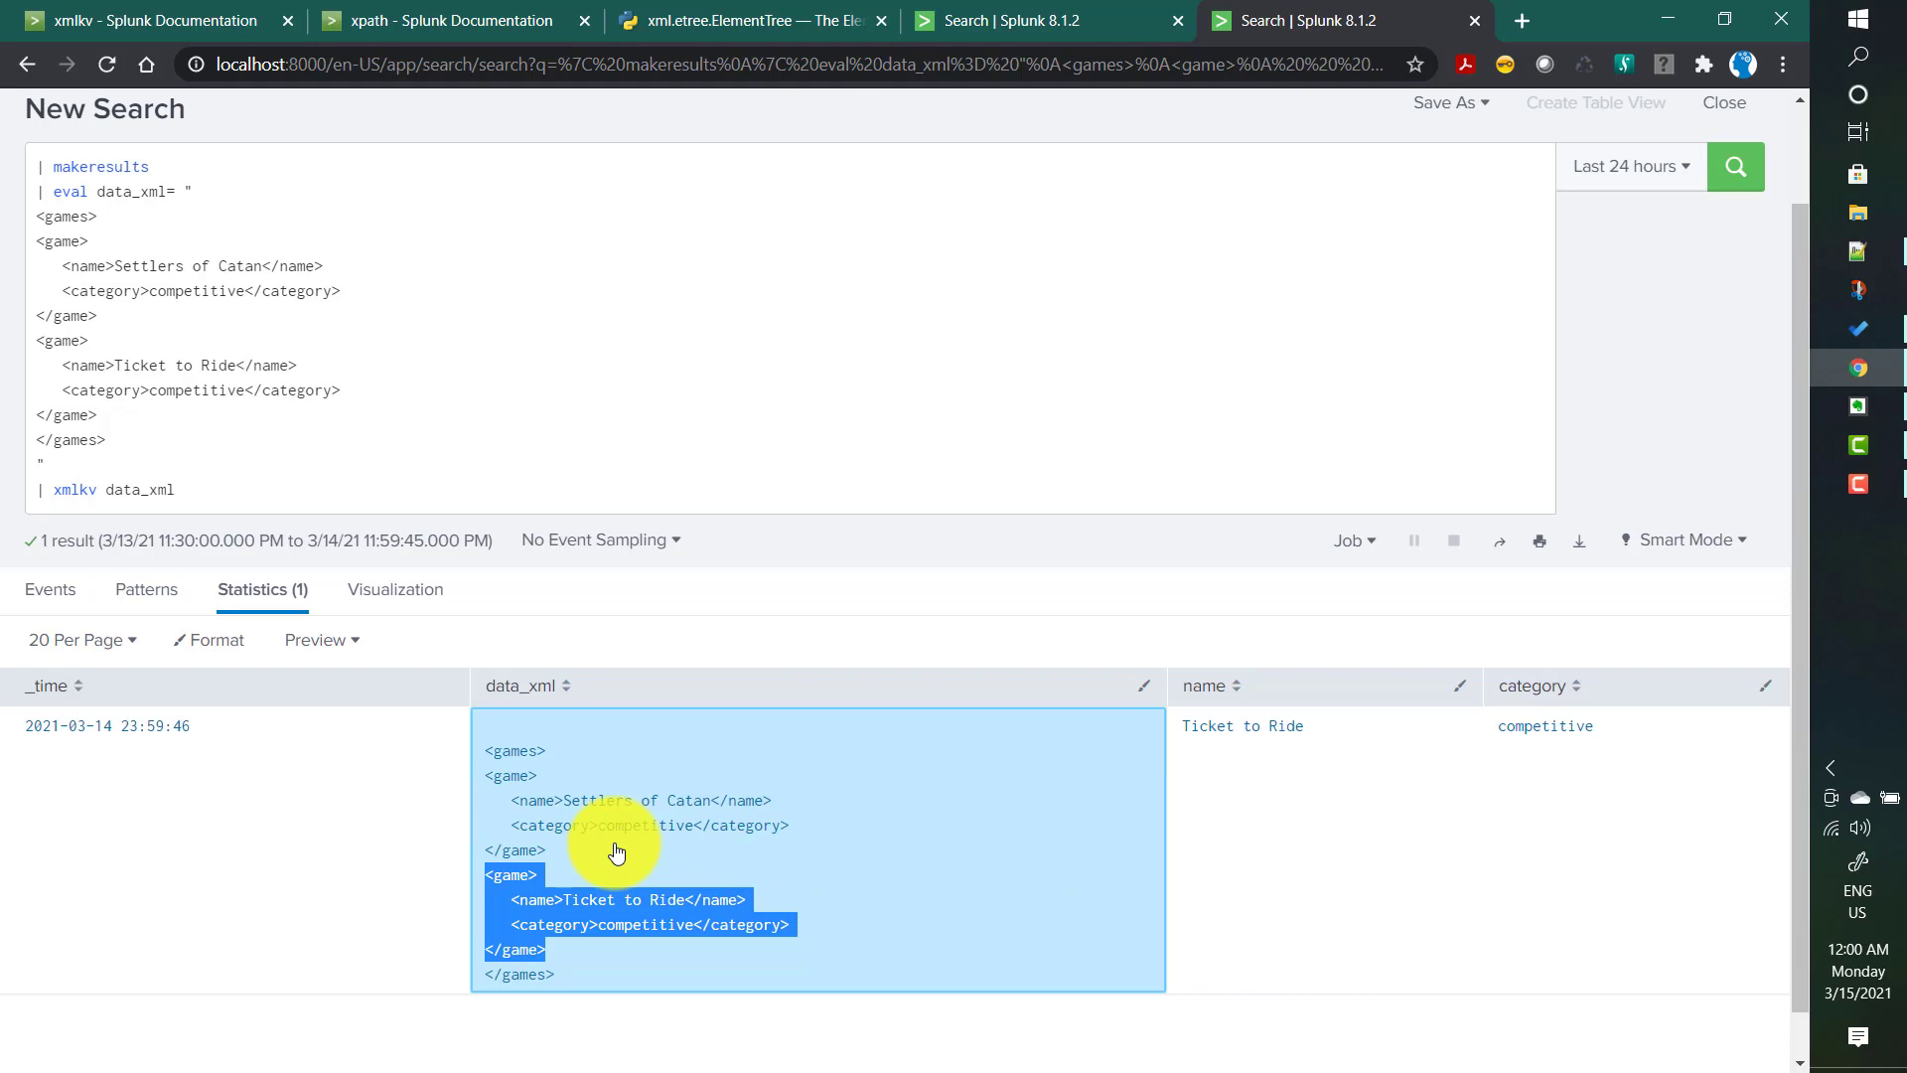
pyautogui.click(510, 784)
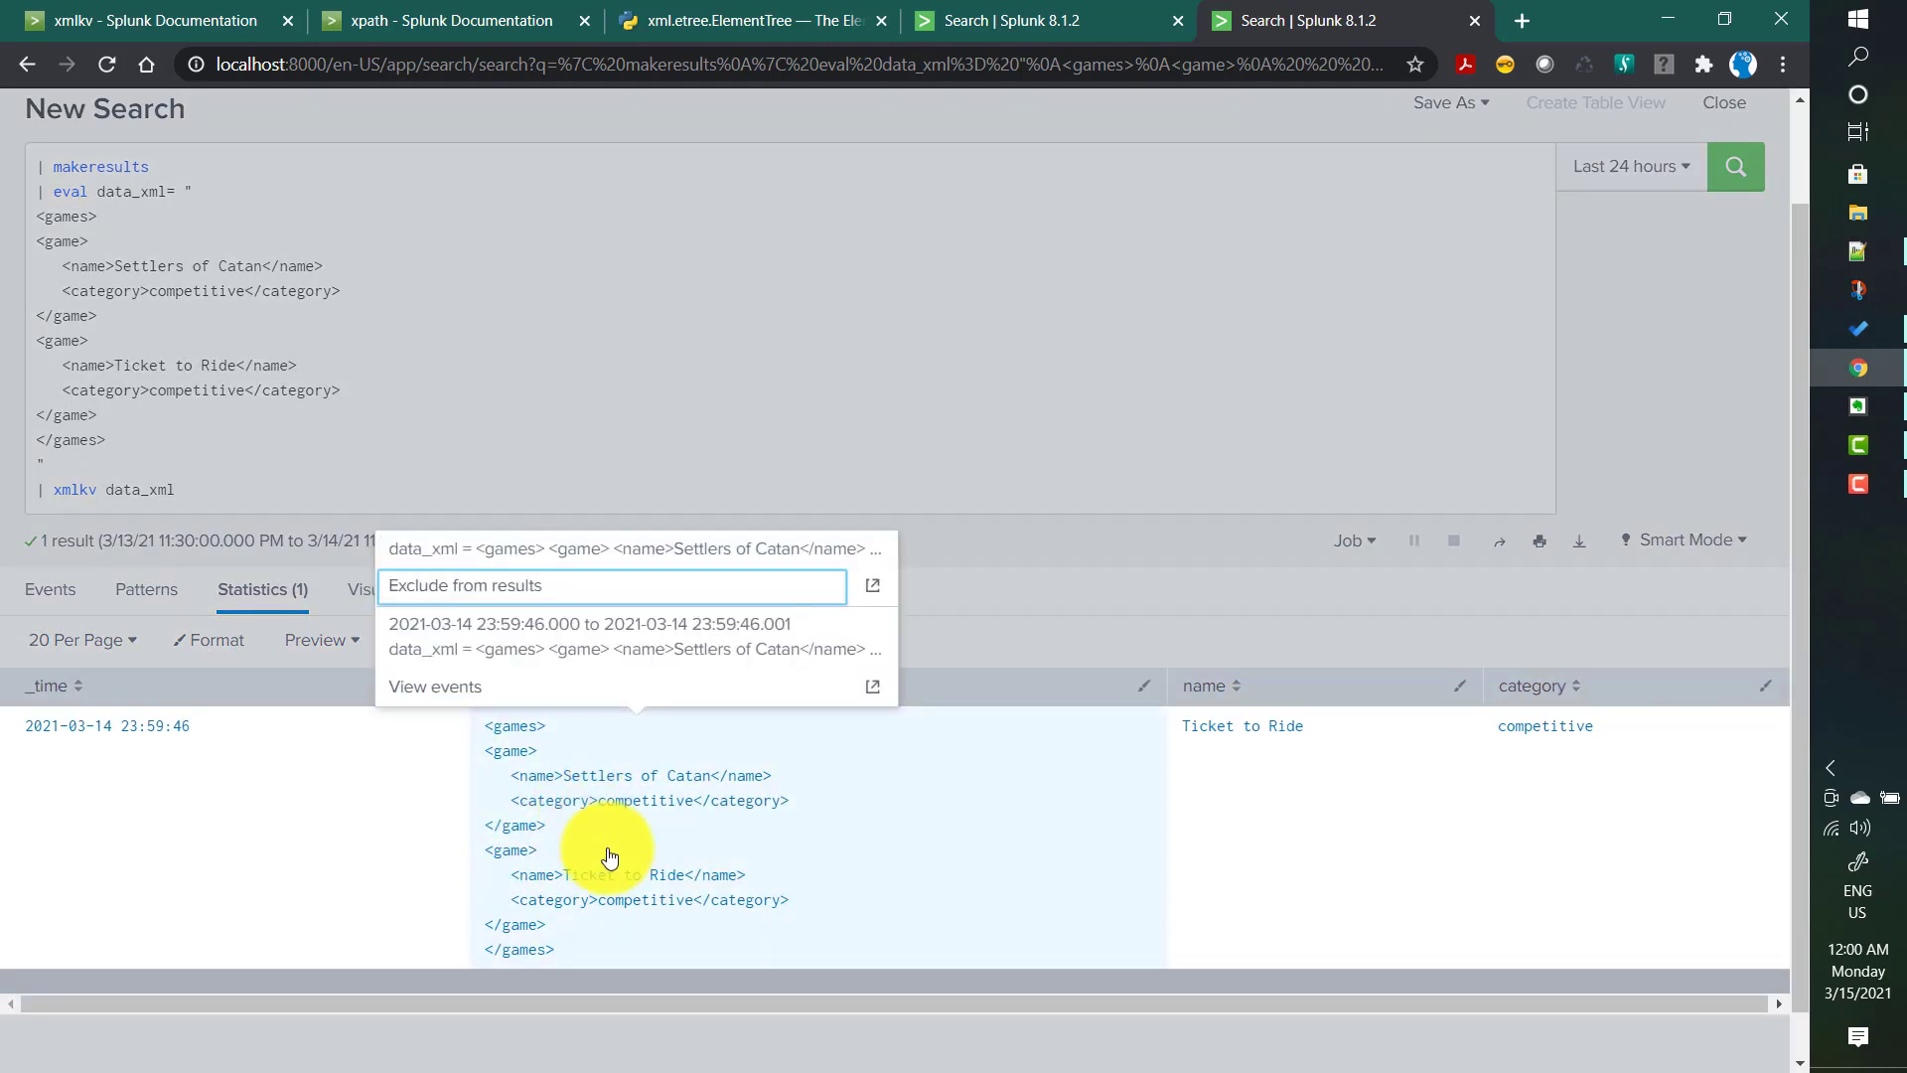
pyautogui.click(610, 856)
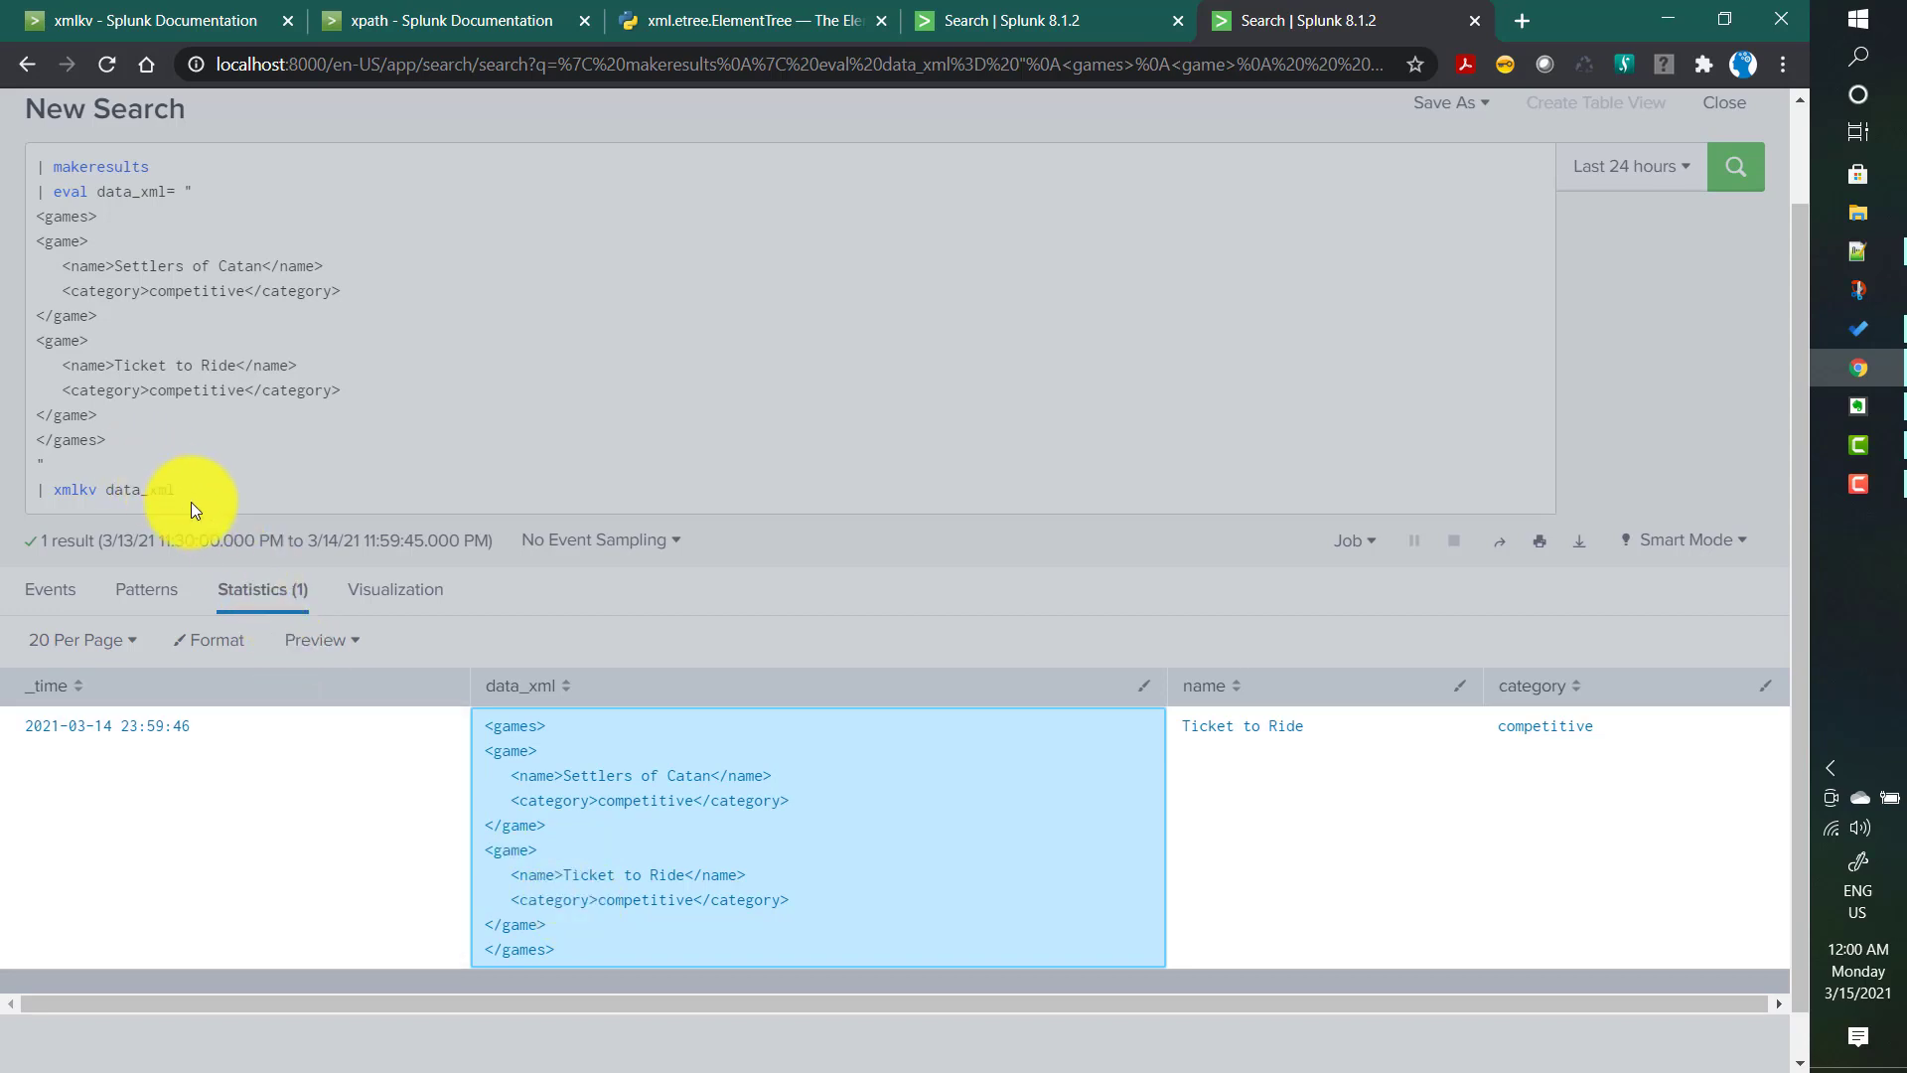
pyautogui.click(333, 455)
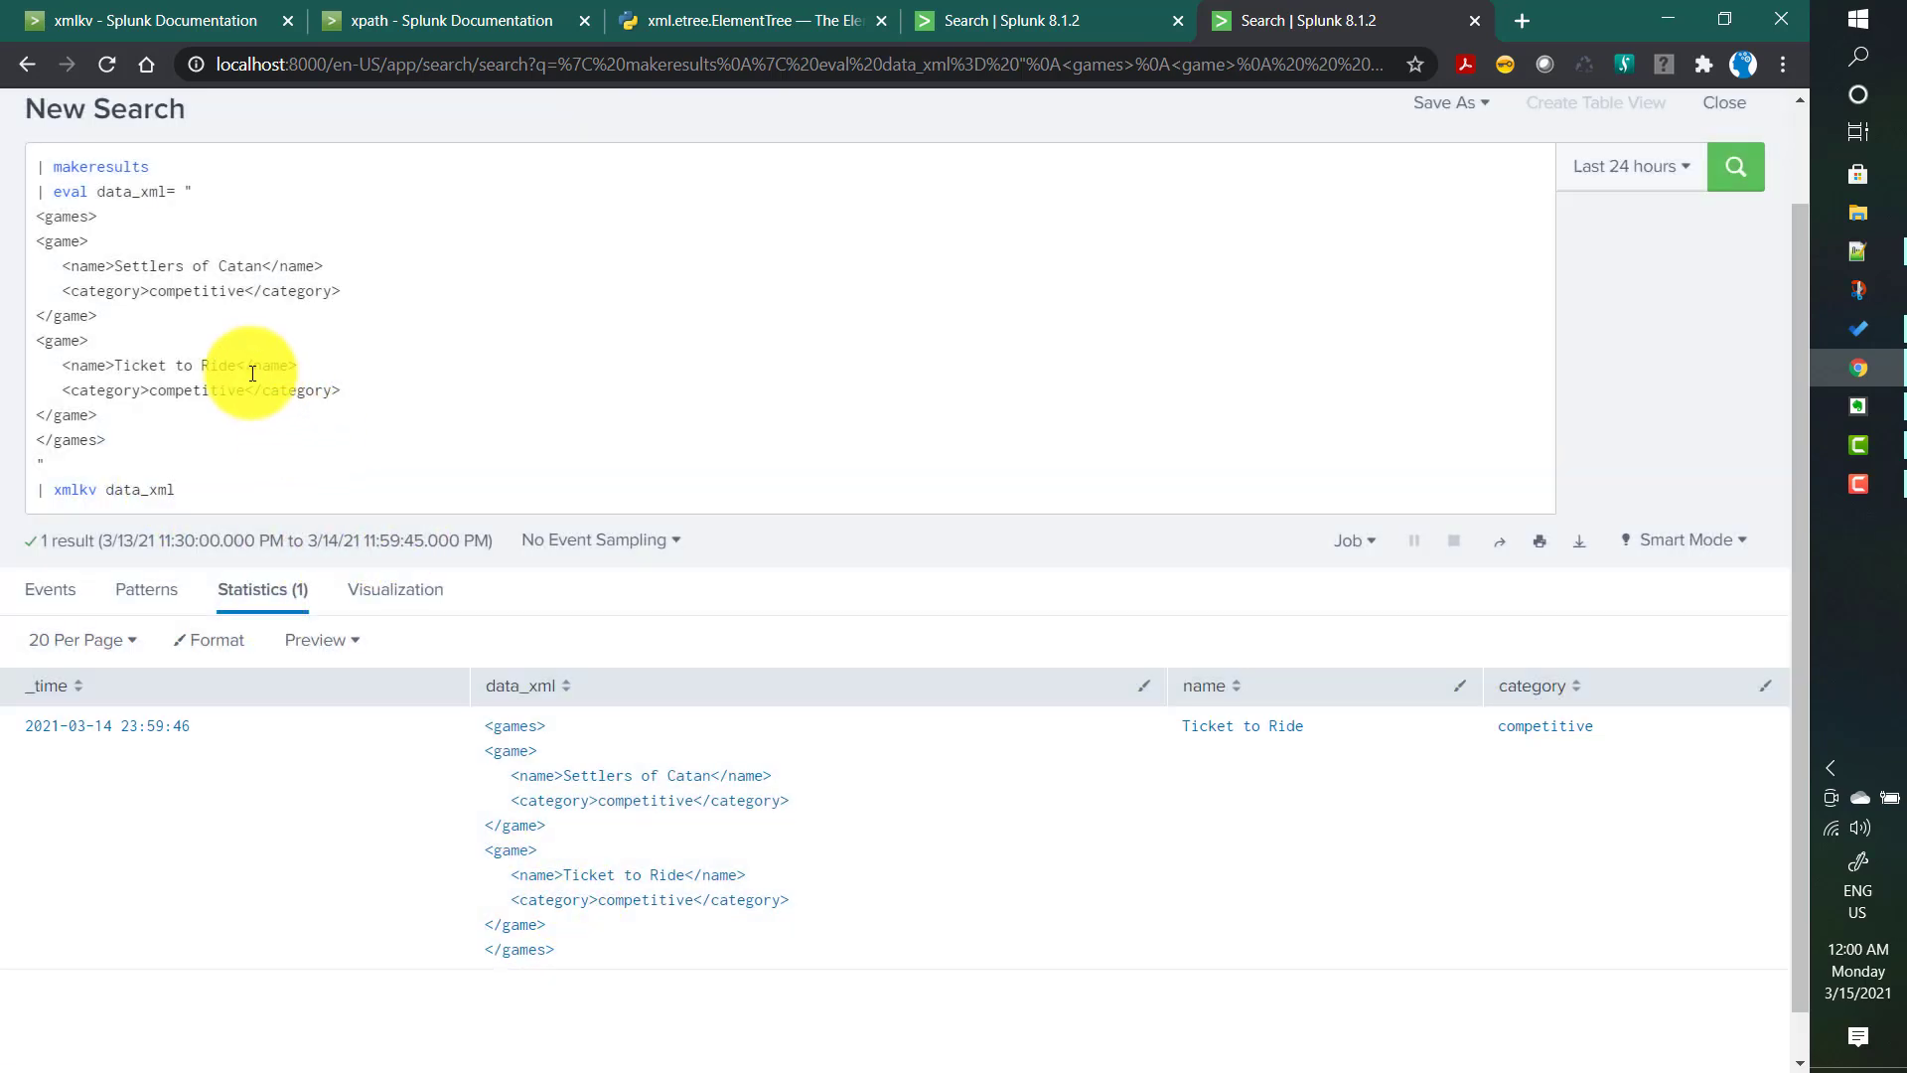
# Delete the second game element, Ticket to Ride, from the sample XML and rerun the search.
pyautogui.moveTo(100, 416); pyautogui.dragTo(22, 340)
pyautogui.press('BackSpace')
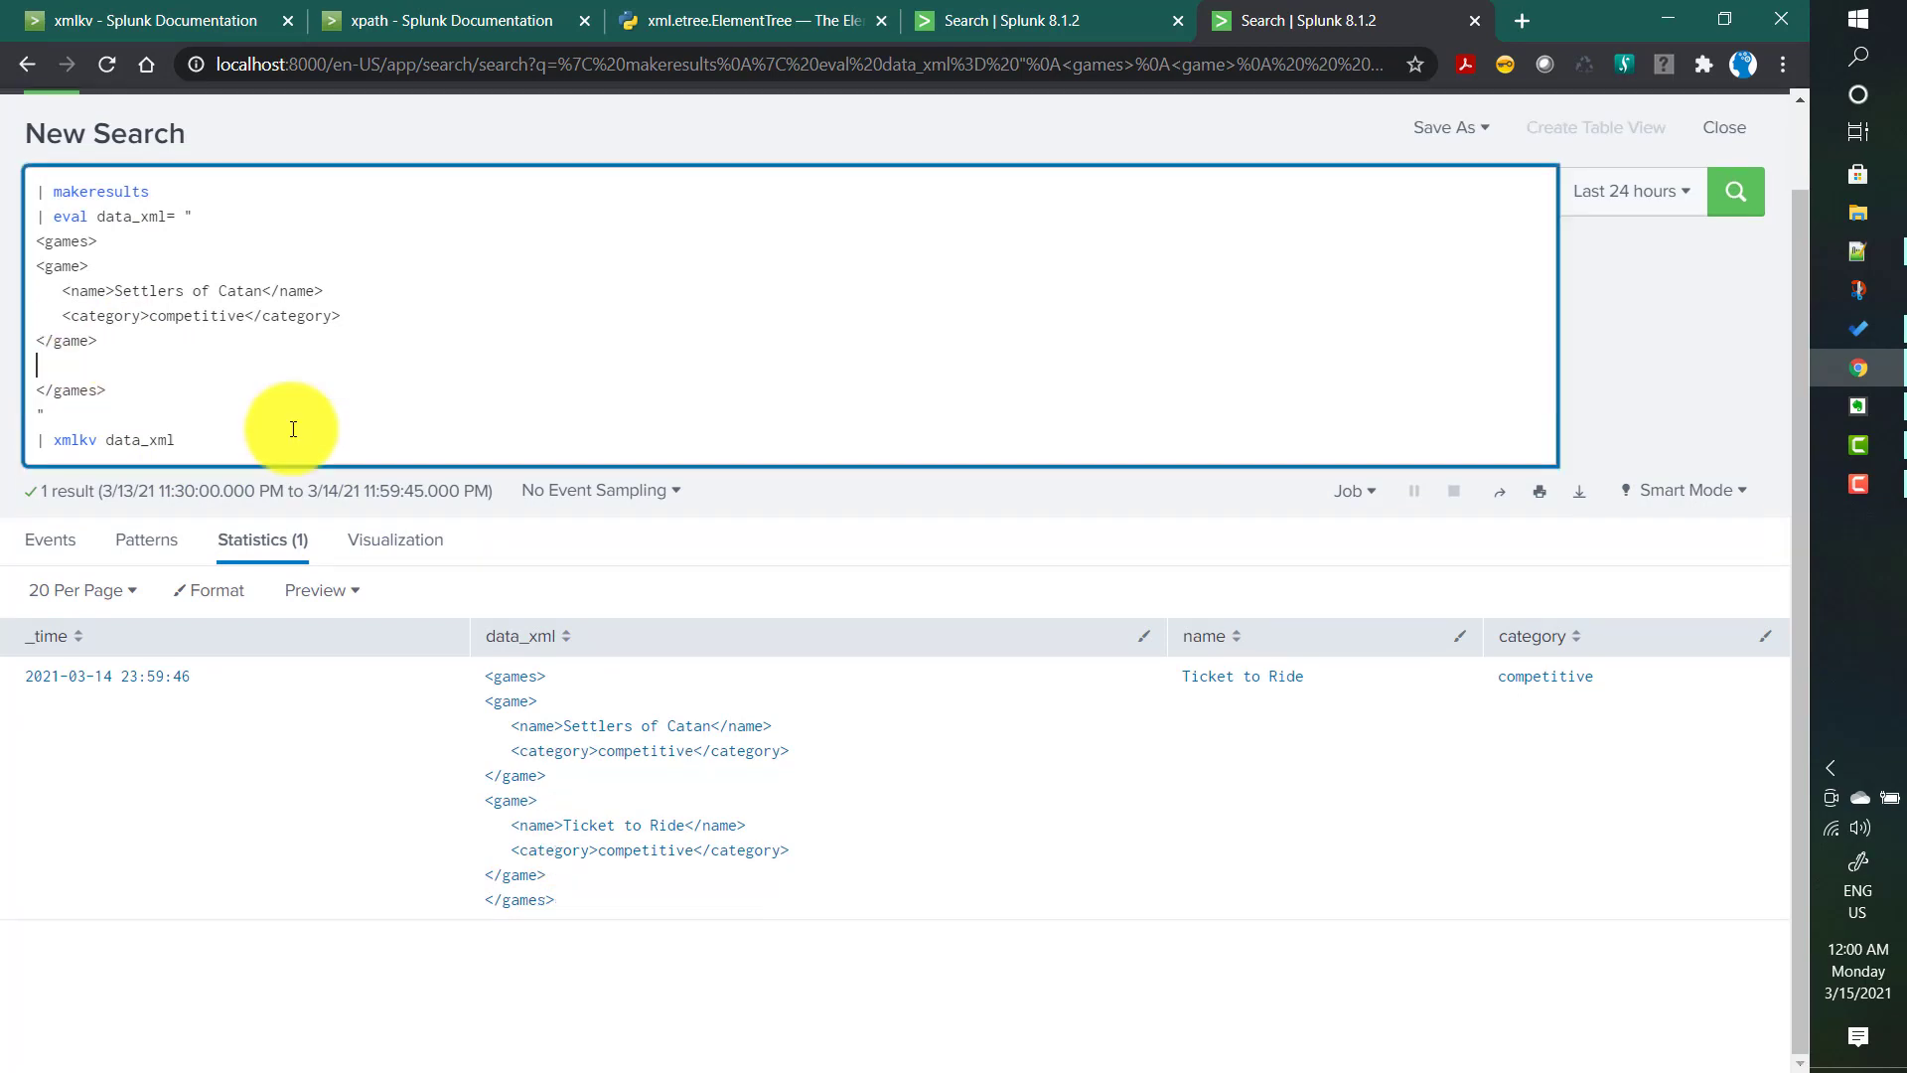
pyautogui.press('BackSpace')
pyautogui.press('Return')
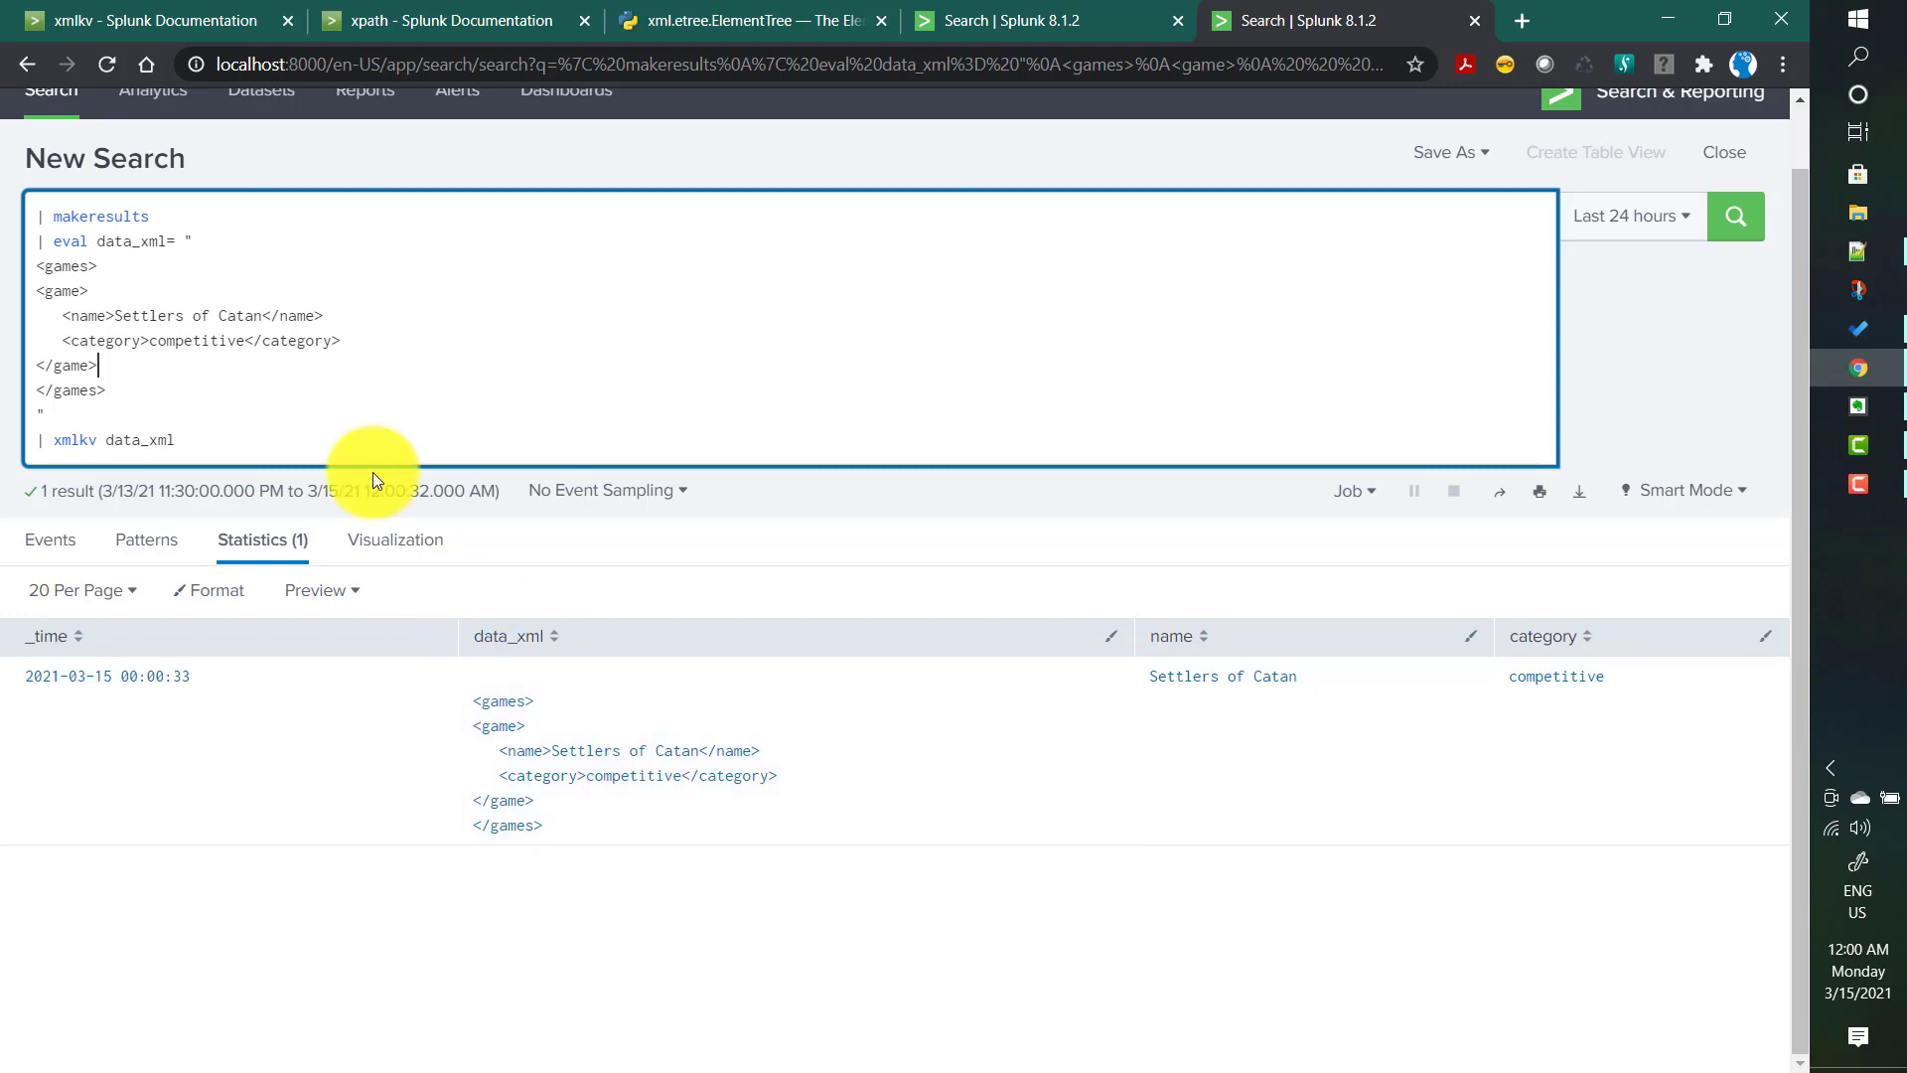
# Read about the optional maxinputs argument and its default value in the xmlkv documentation.
pyautogui.click(186, 26)
pyautogui.scroll(-3, 511, 765)
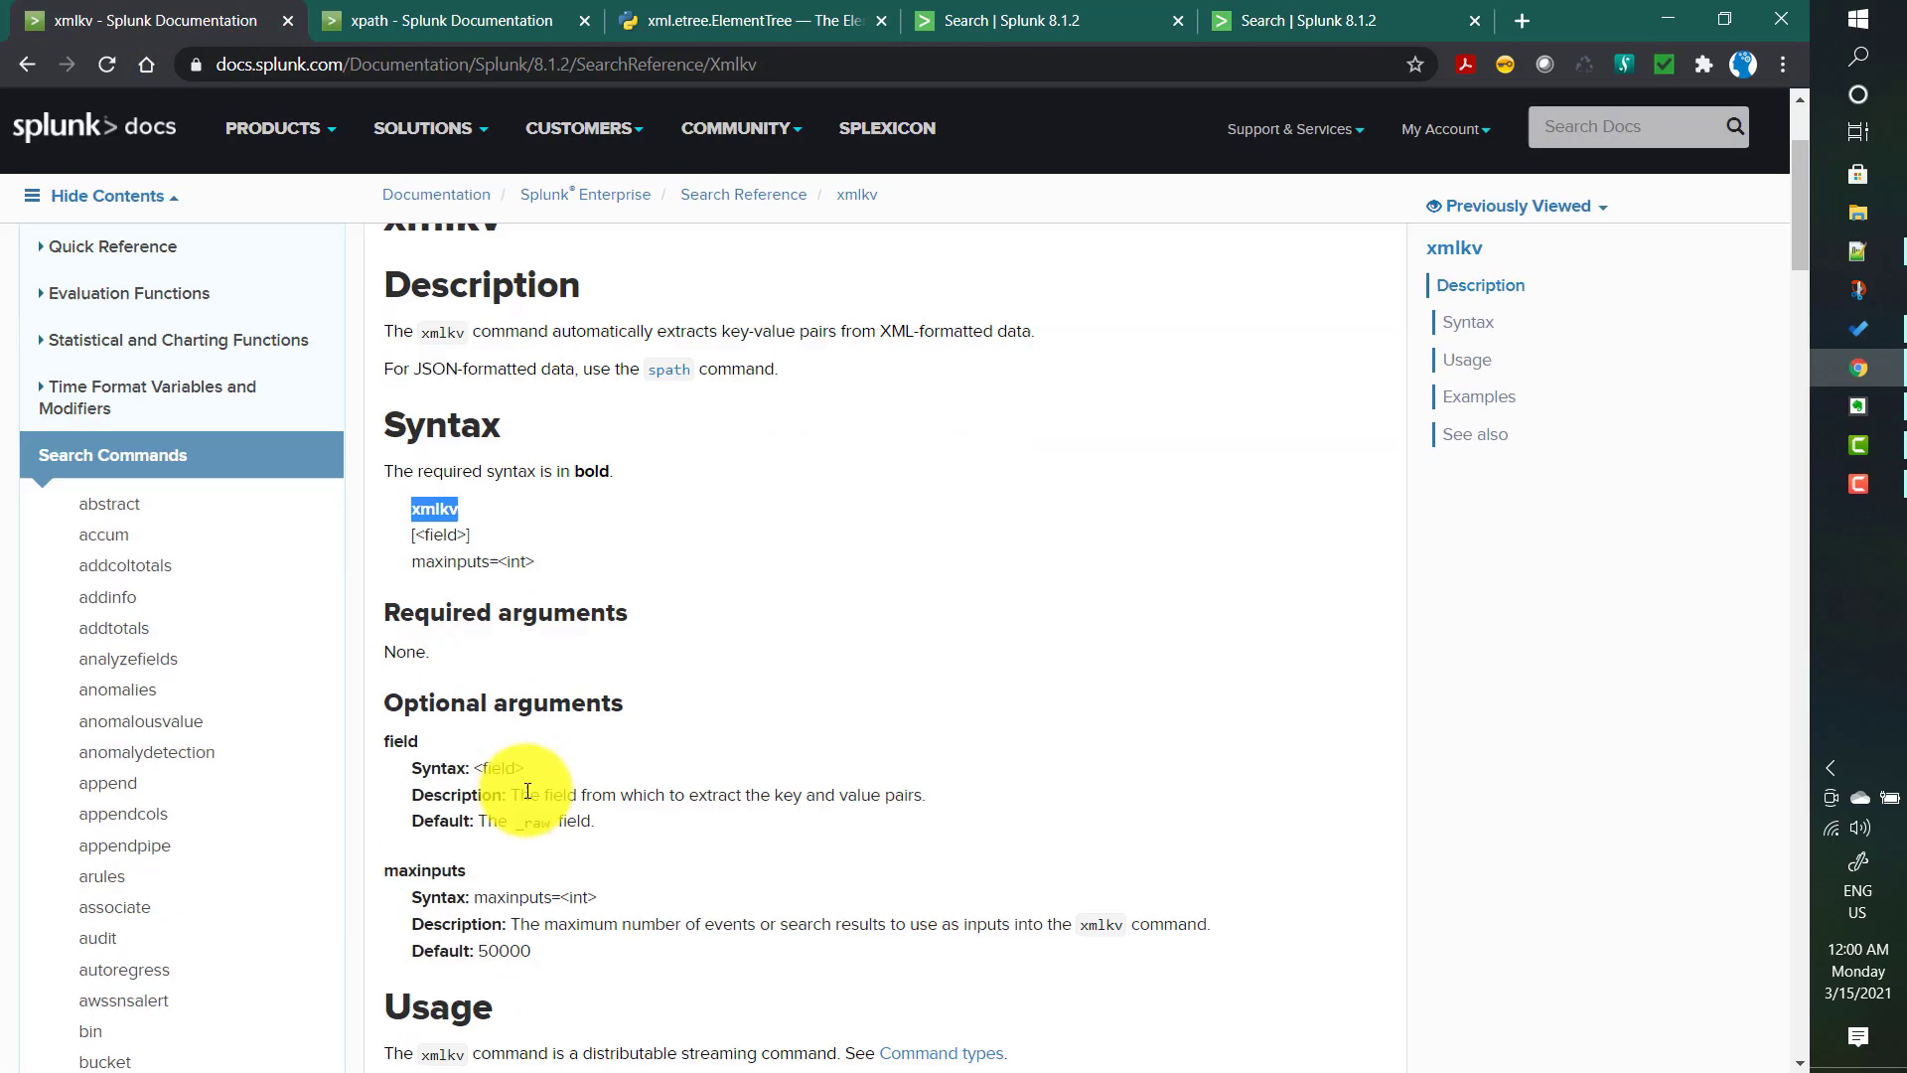
pyautogui.doubleClick(449, 553)
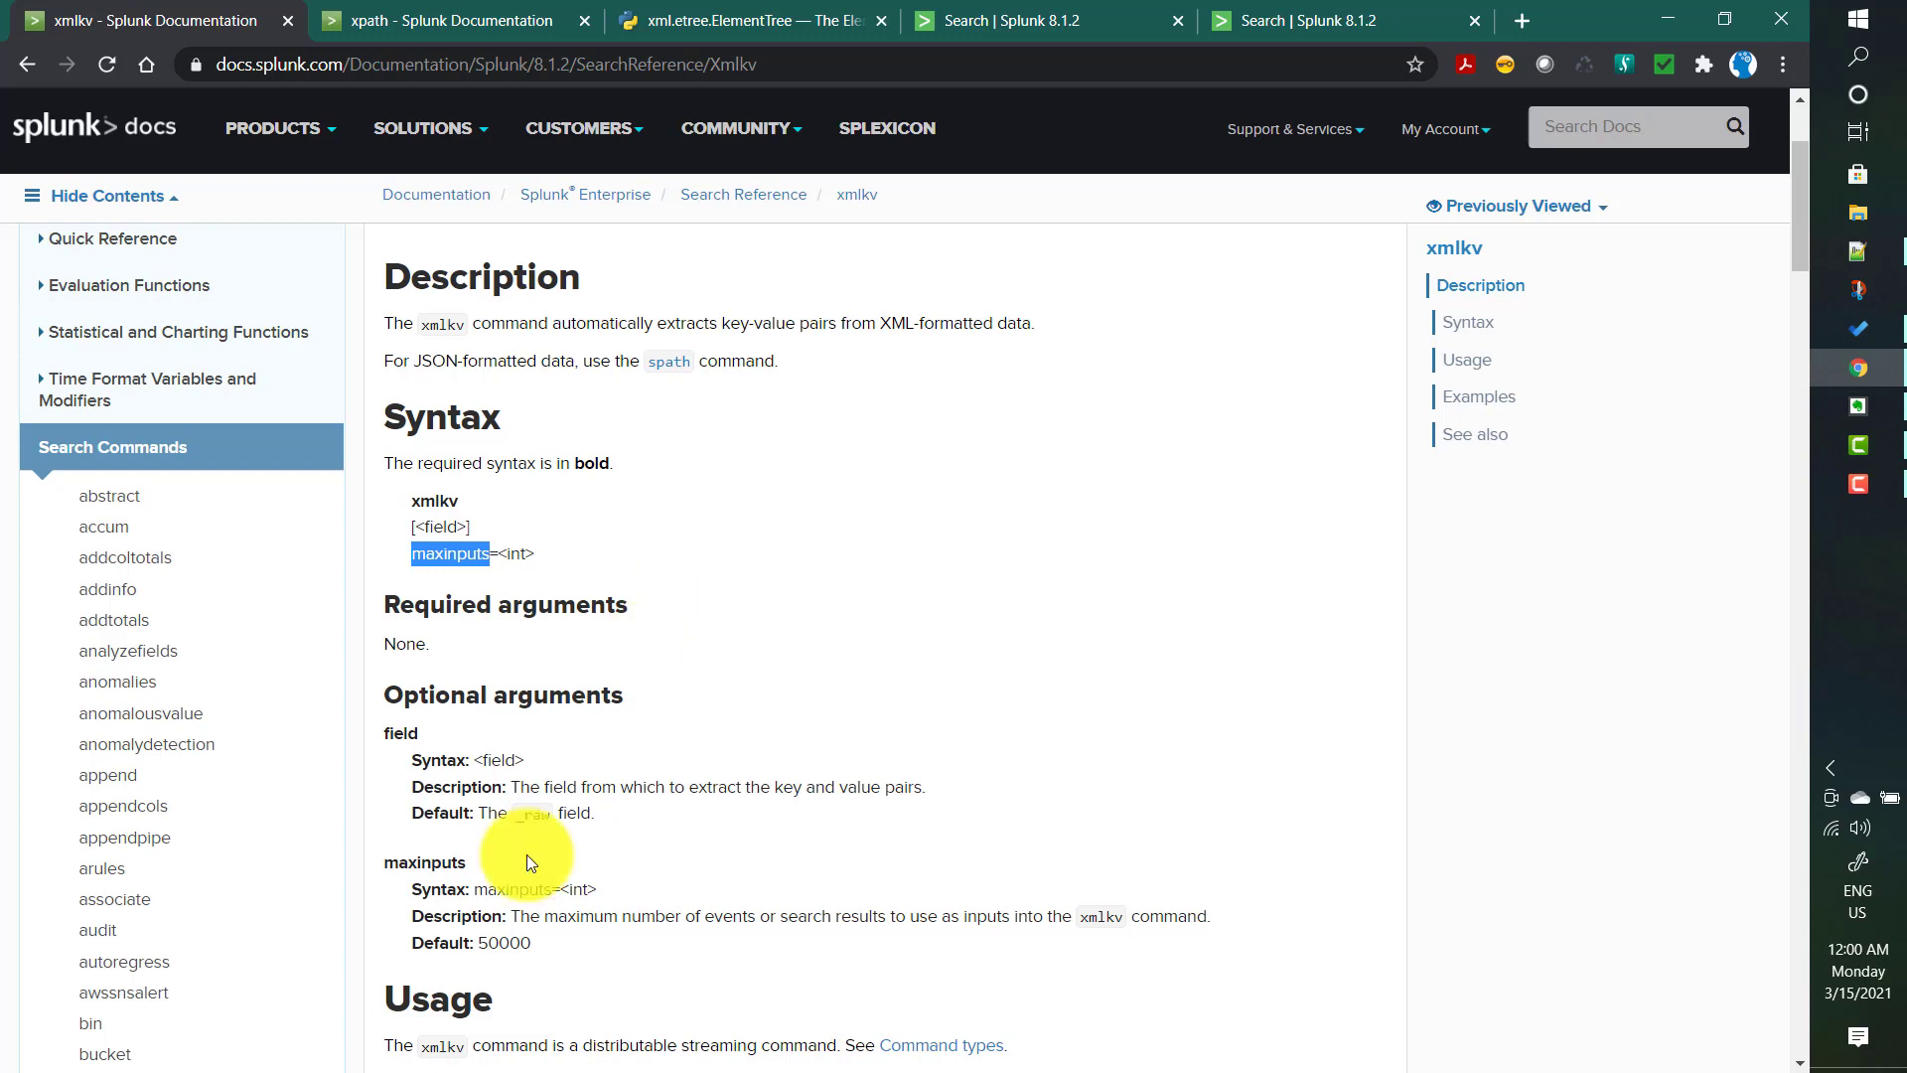
pyautogui.doubleClick(509, 942)
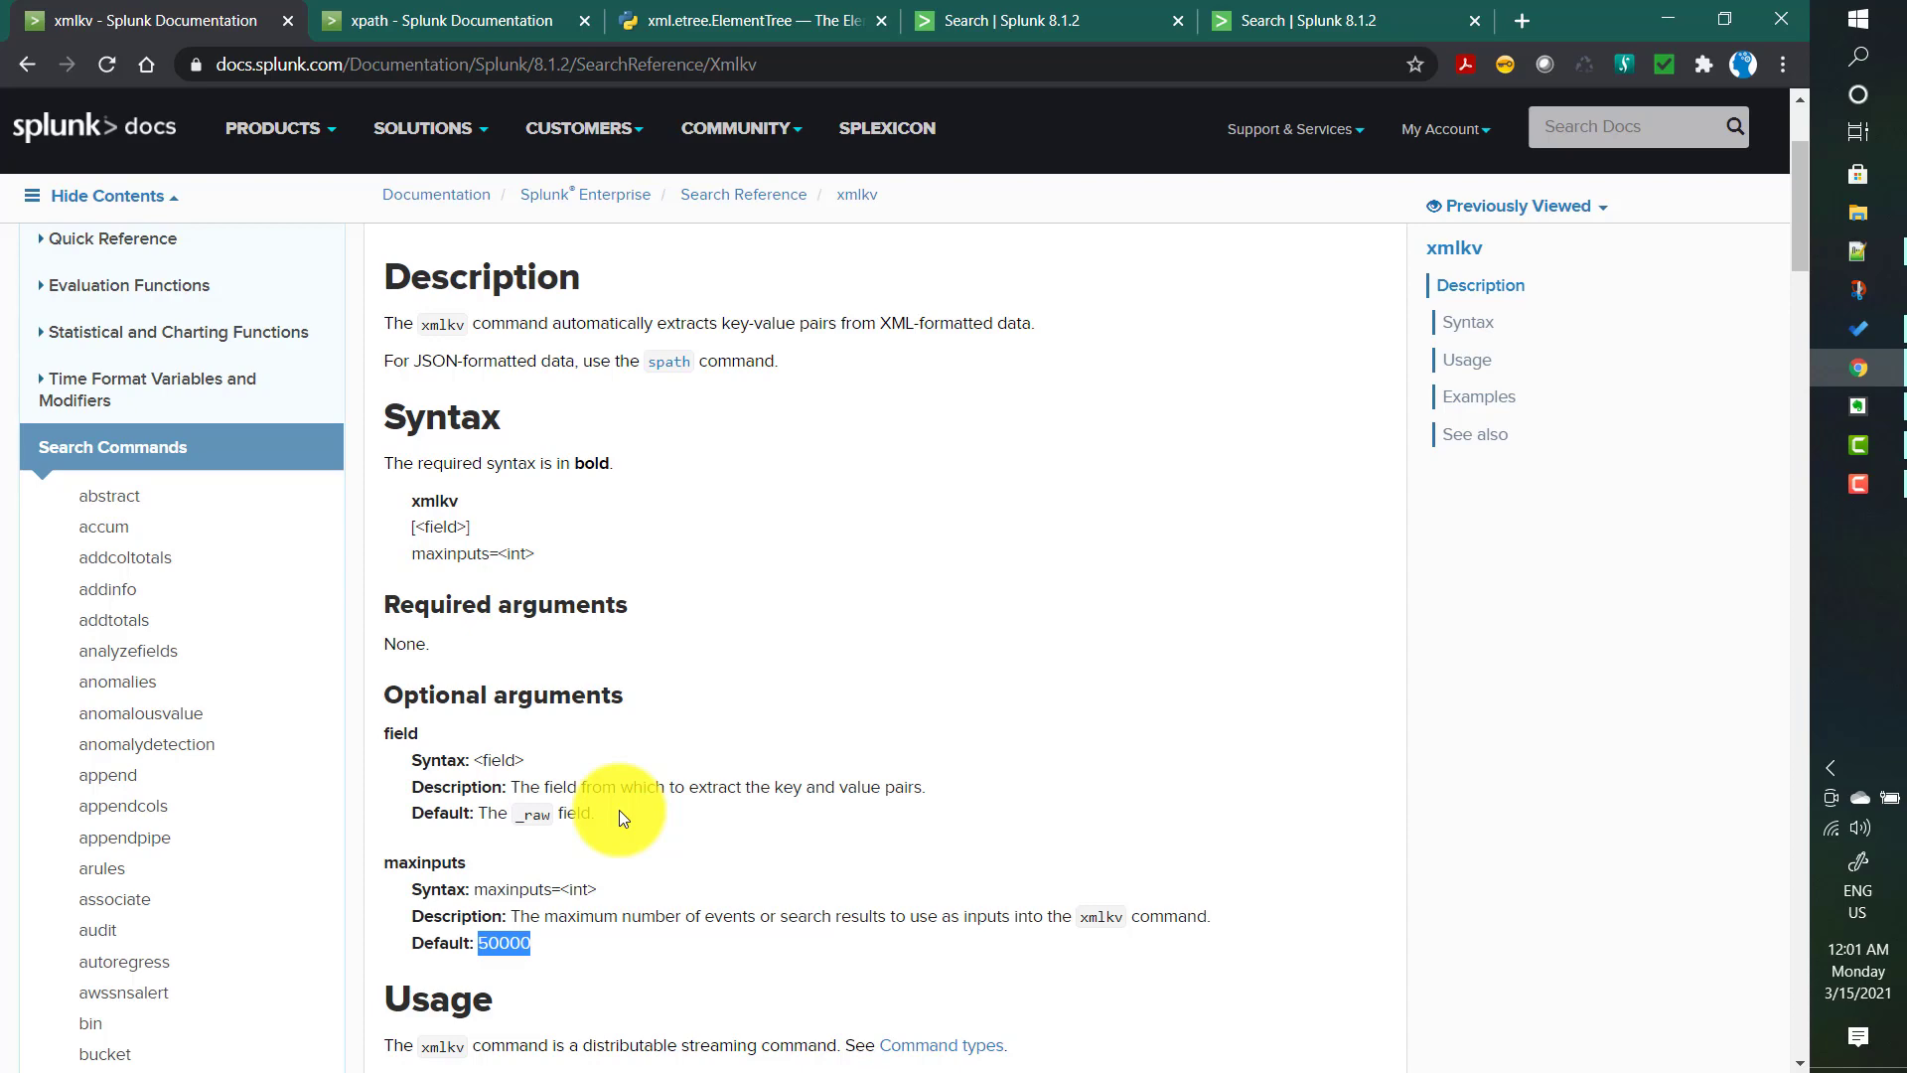
# Look at the xpath command page, then examine the supported XPath syntax table in Python's xml.etree.ElementTree documentation.
pyautogui.click(449, 26)
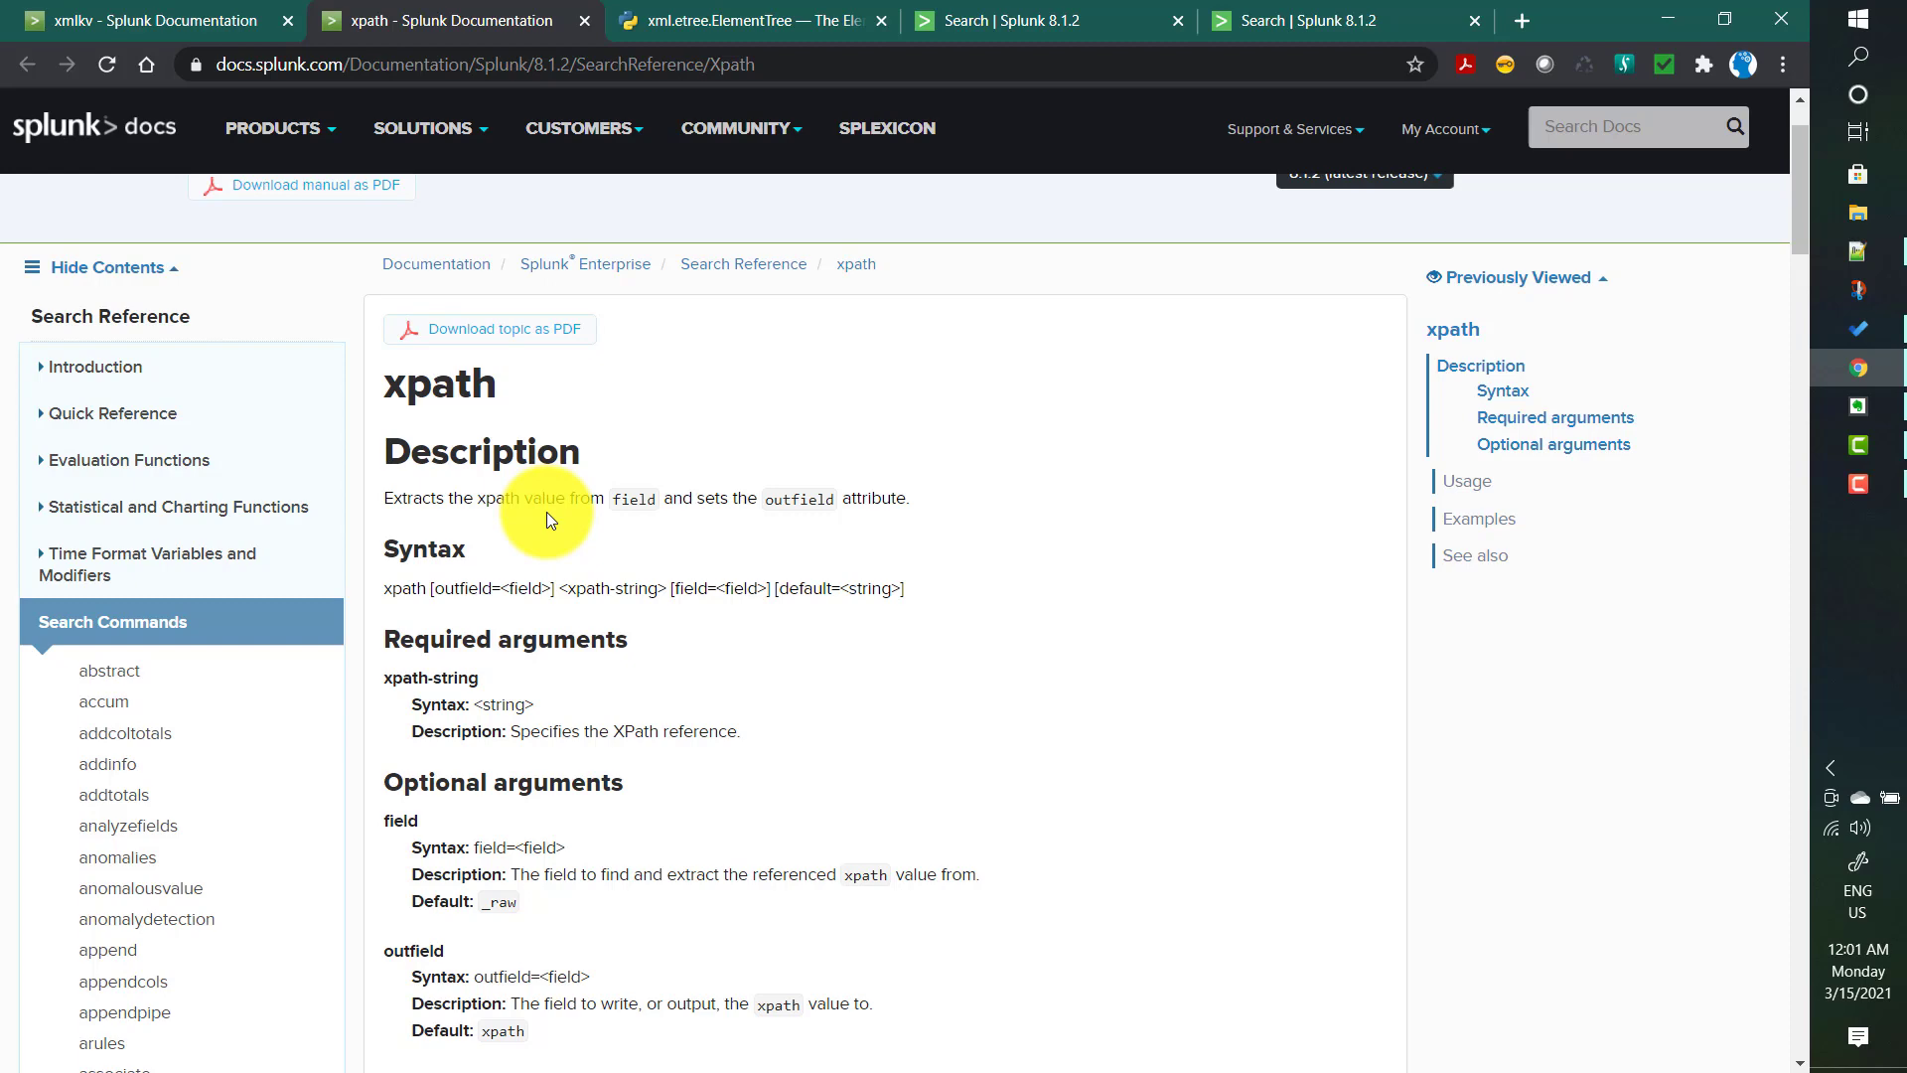
pyautogui.click(745, 12)
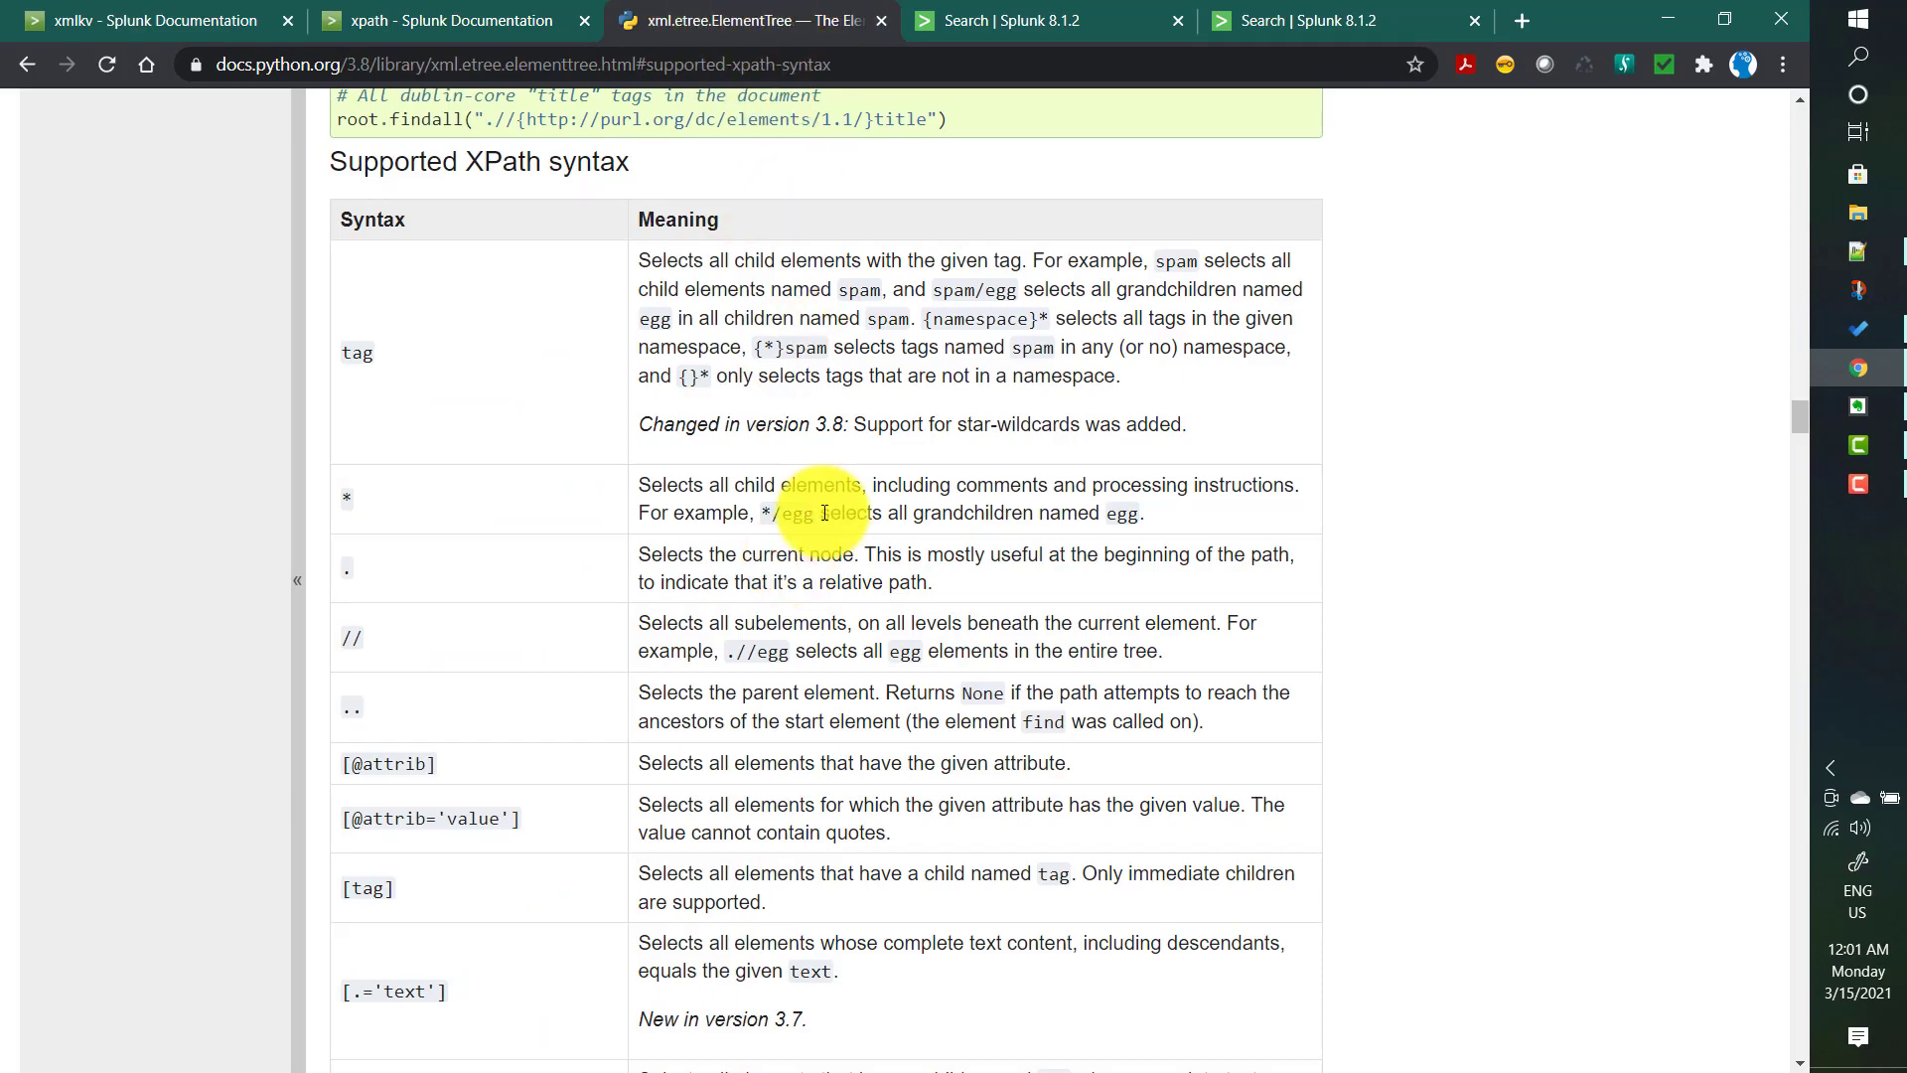
pyautogui.scroll(10, 835, 520)
pyautogui.scroll(15, 836, 534)
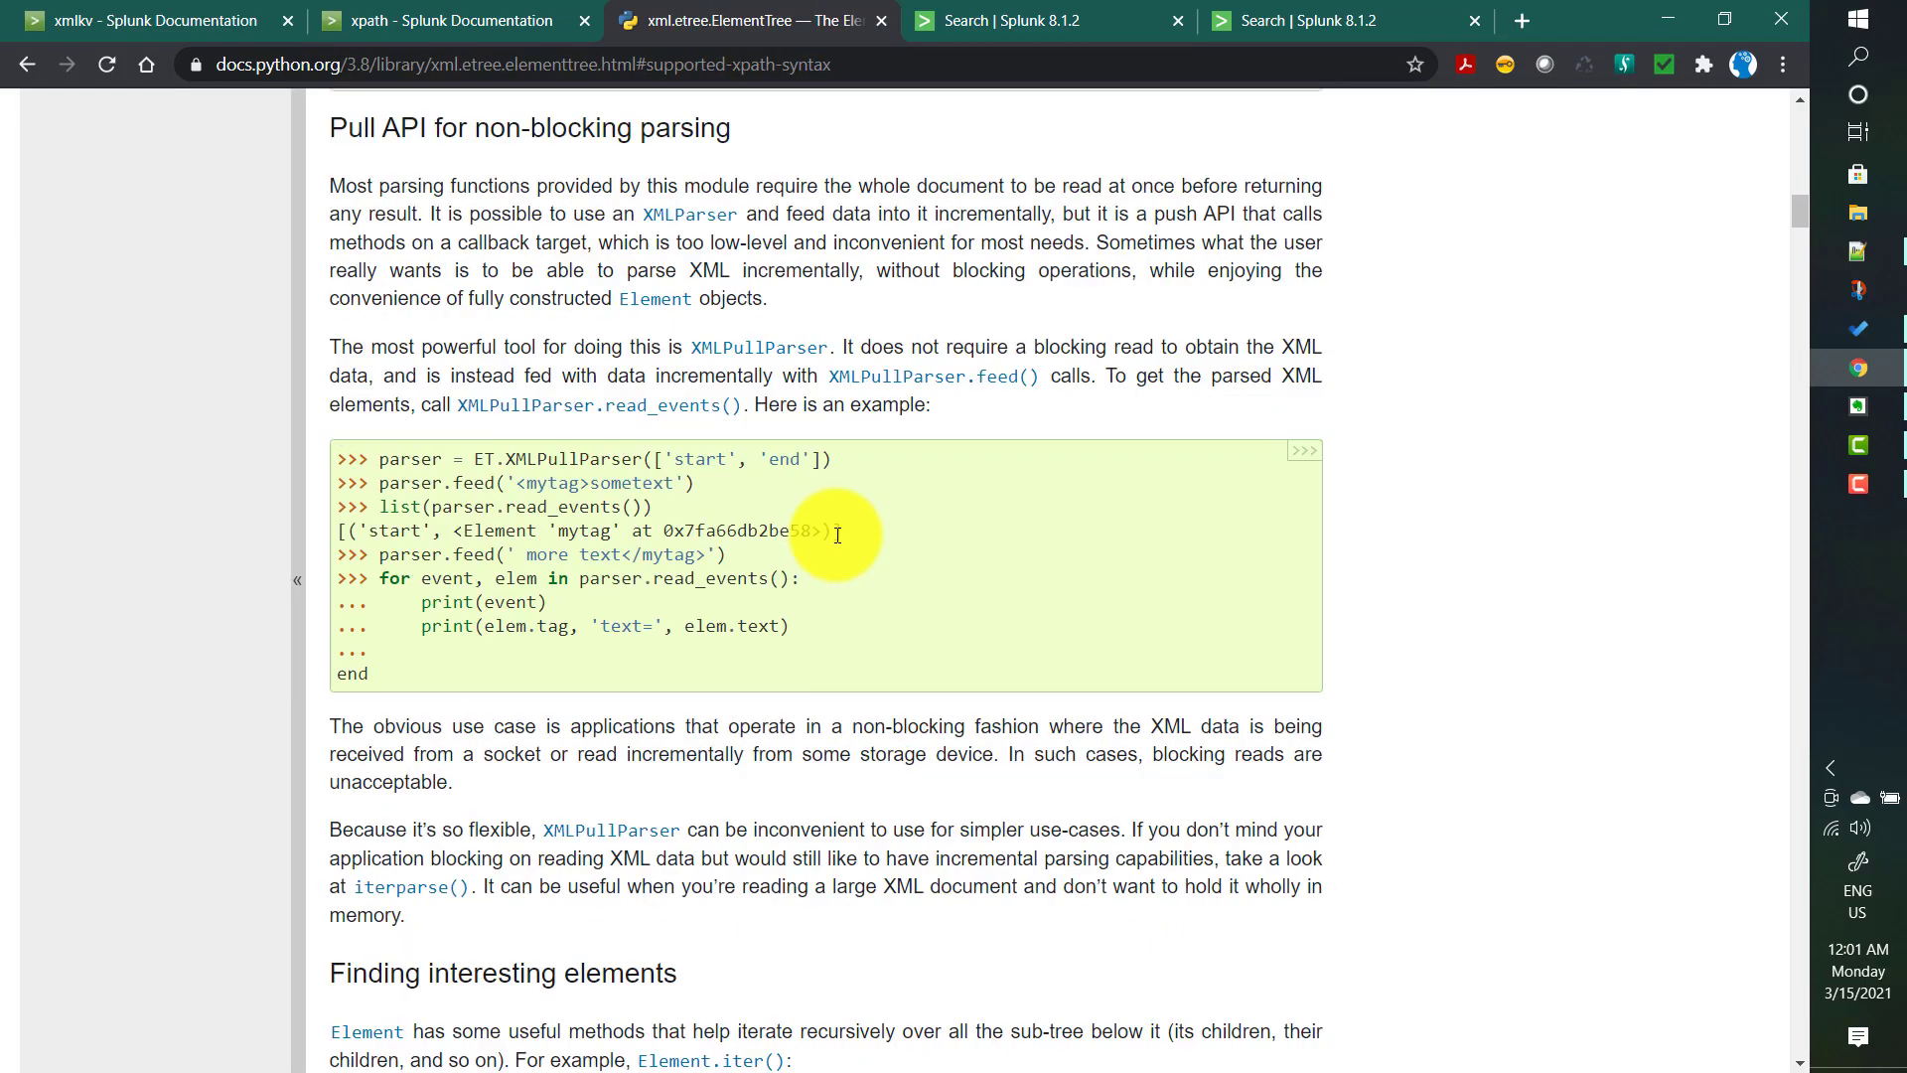
pyautogui.scroll(3, 838, 537)
pyautogui.scroll(-18, 838, 537)
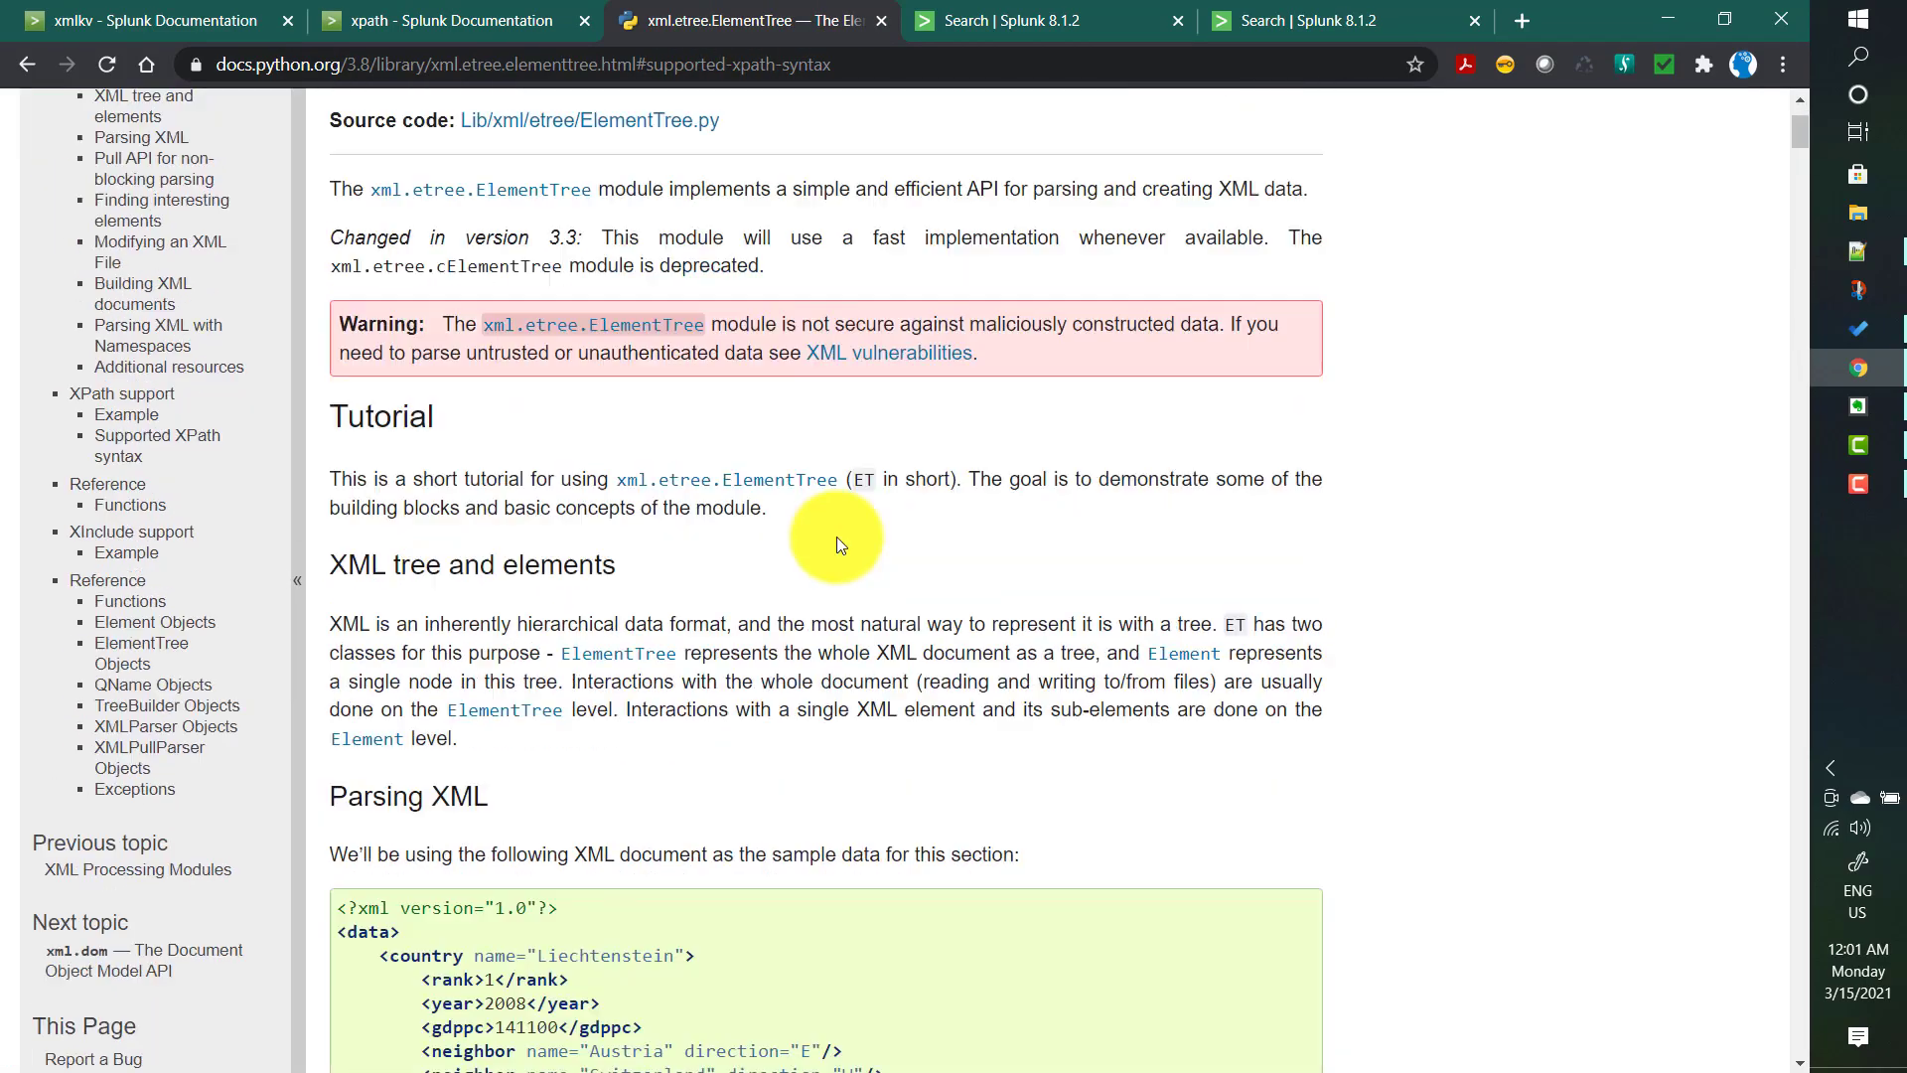
pyautogui.scroll(-16, 838, 538)
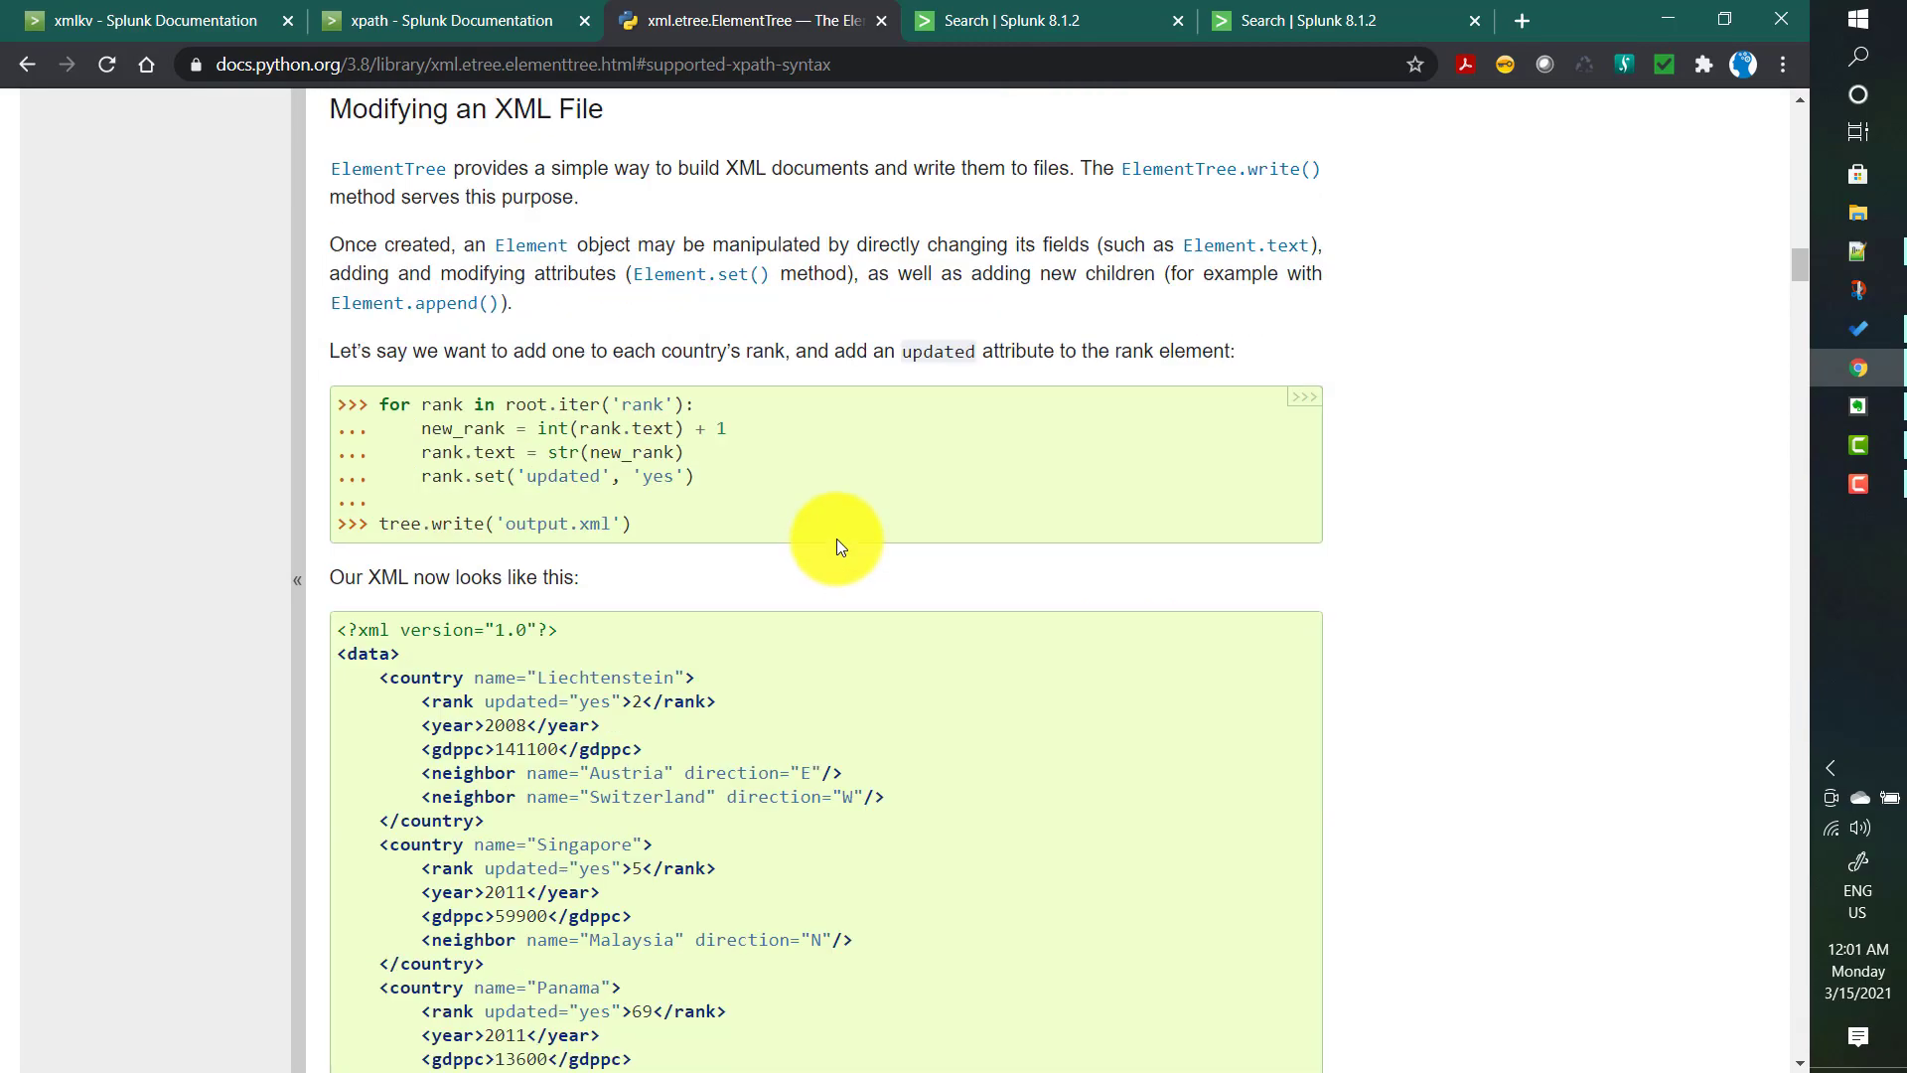
pyautogui.scroll(-20, 836, 545)
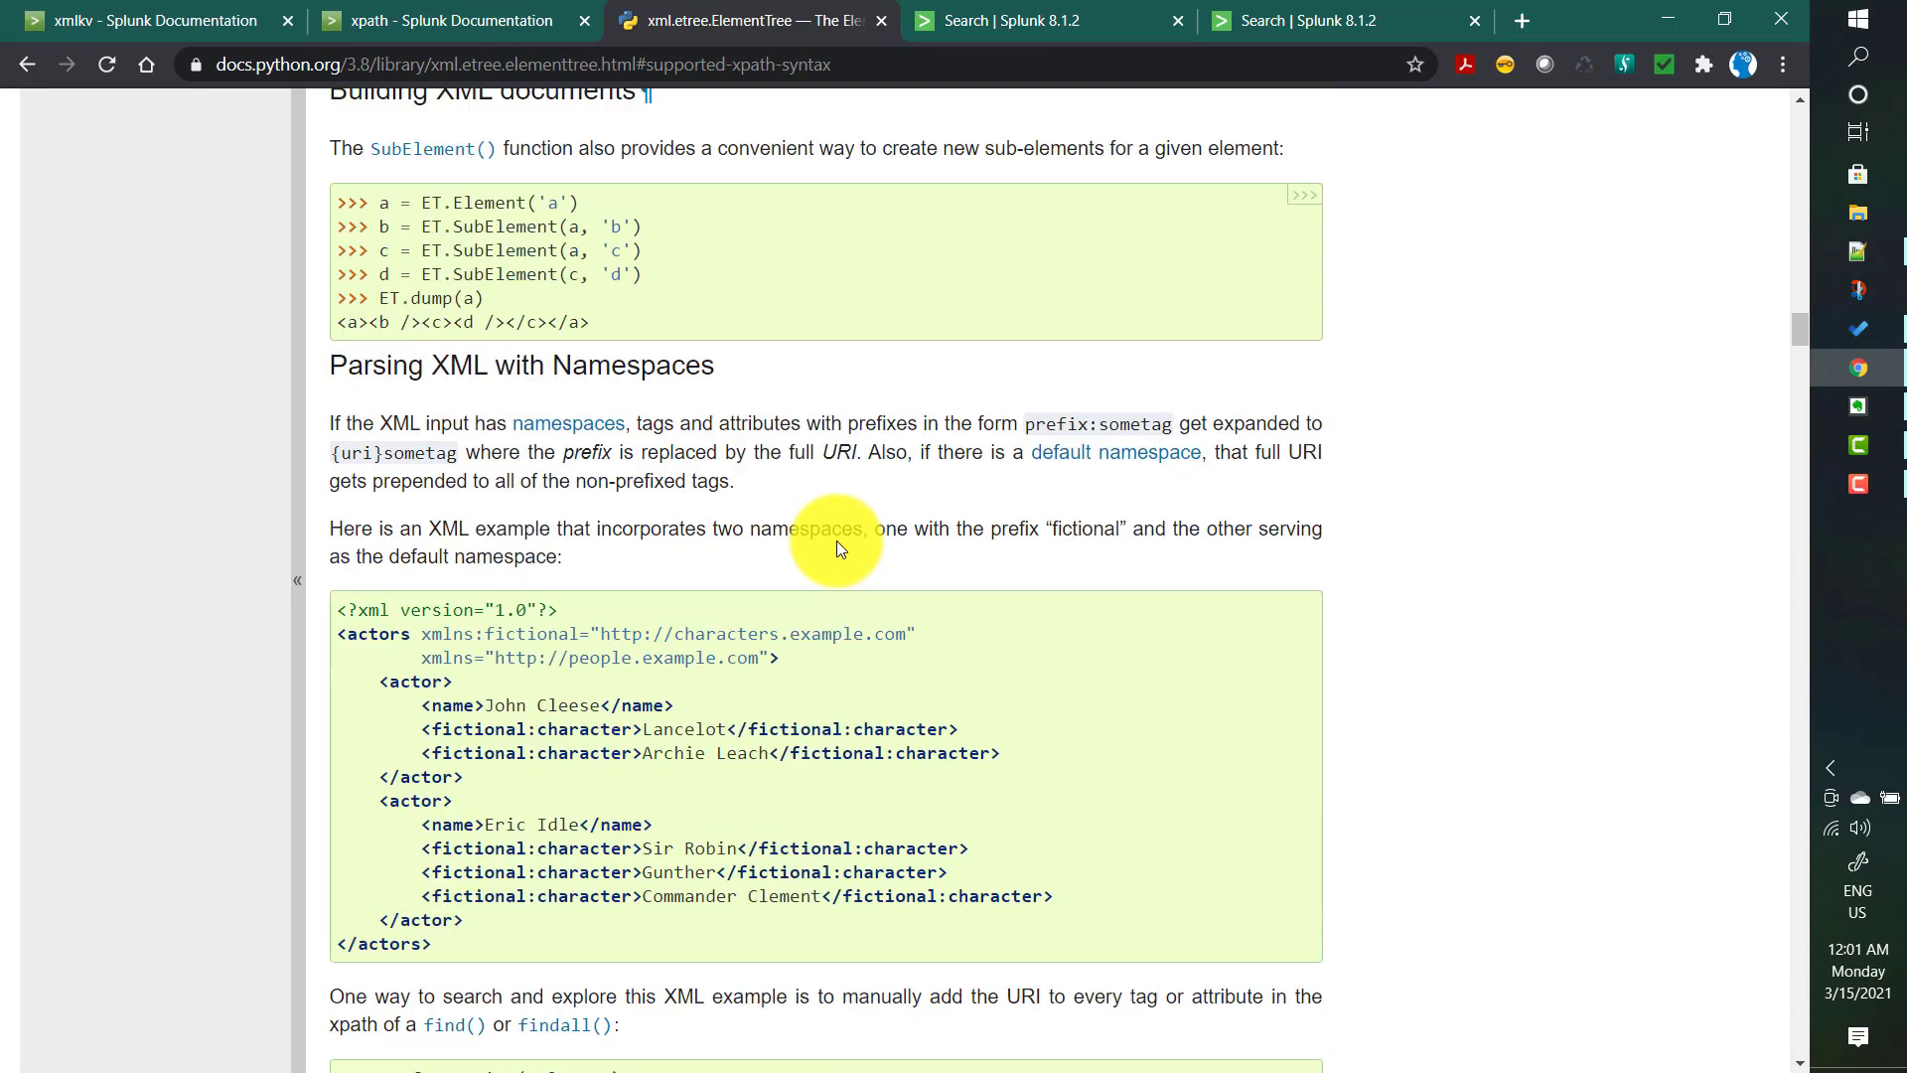
pyautogui.scroll(-5, 836, 538)
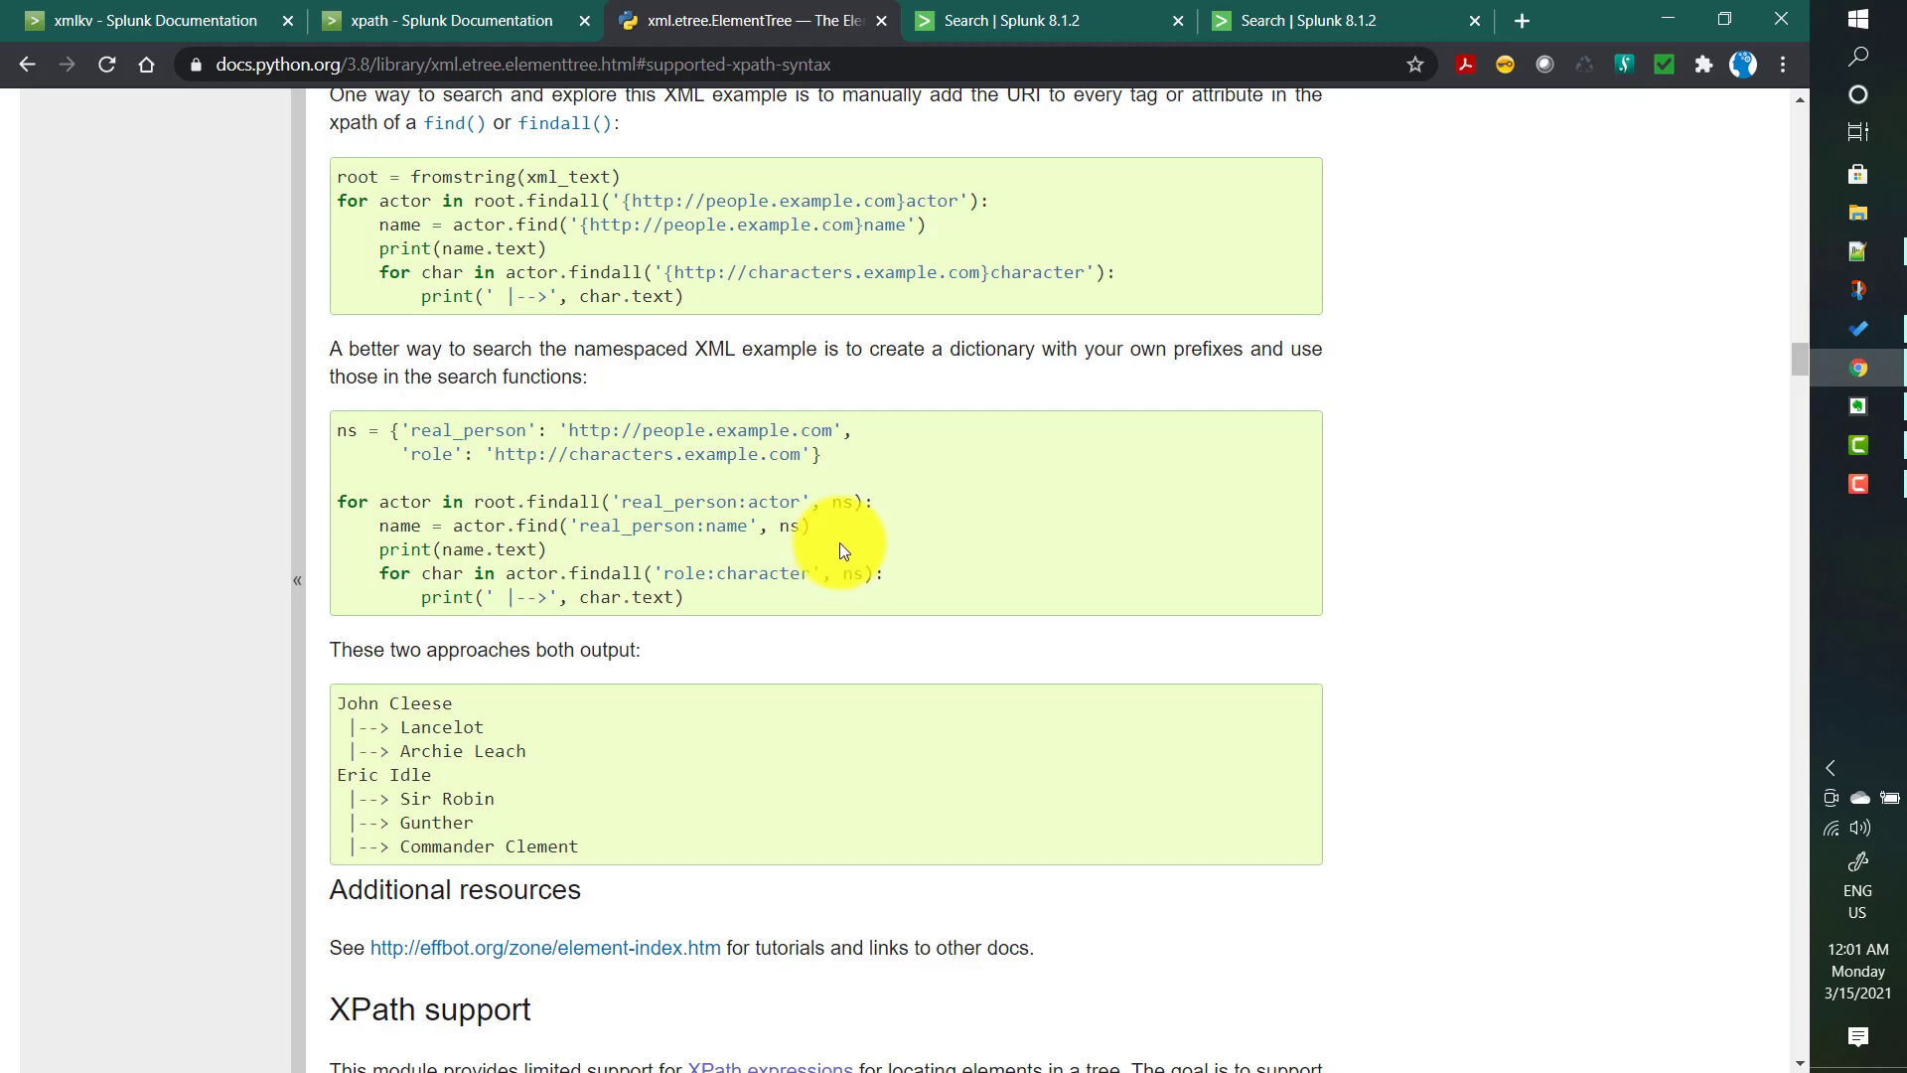
pyautogui.scroll(-13, 843, 541)
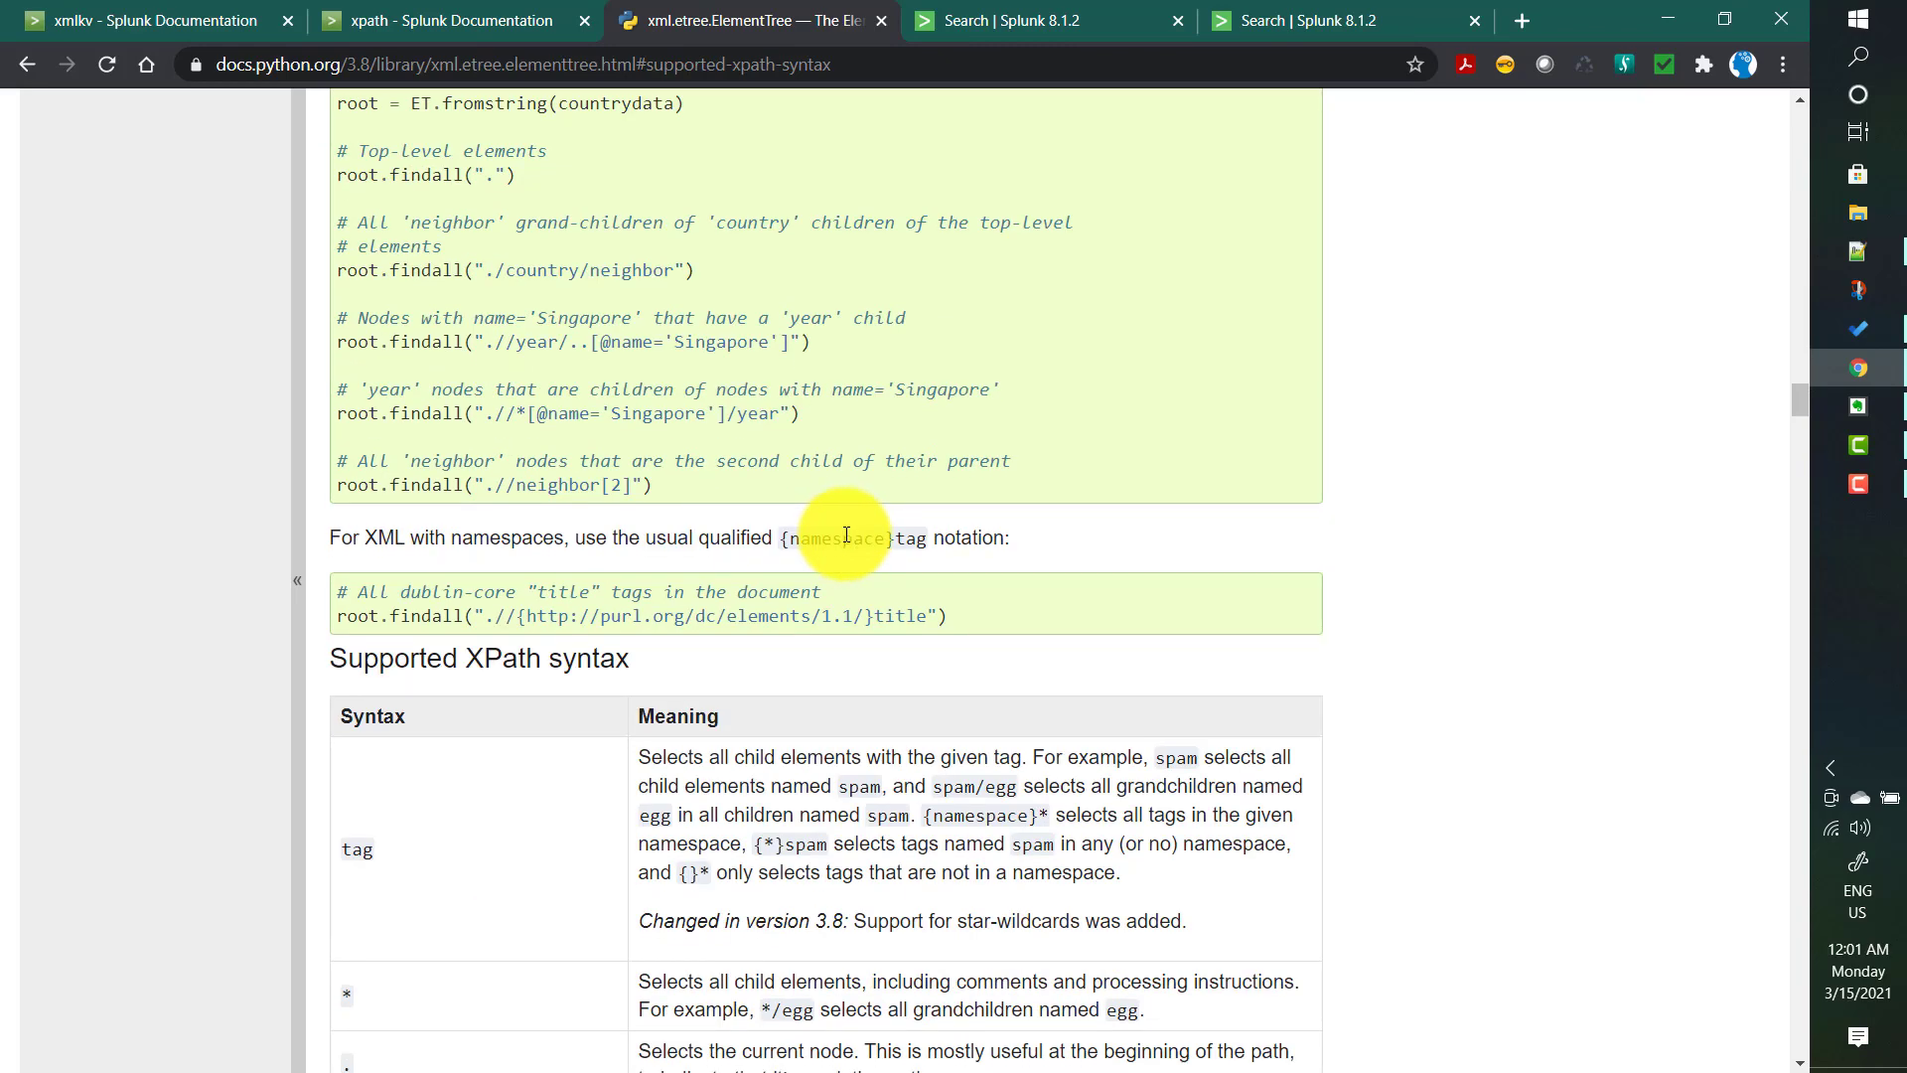
pyautogui.scroll(-5, 846, 537)
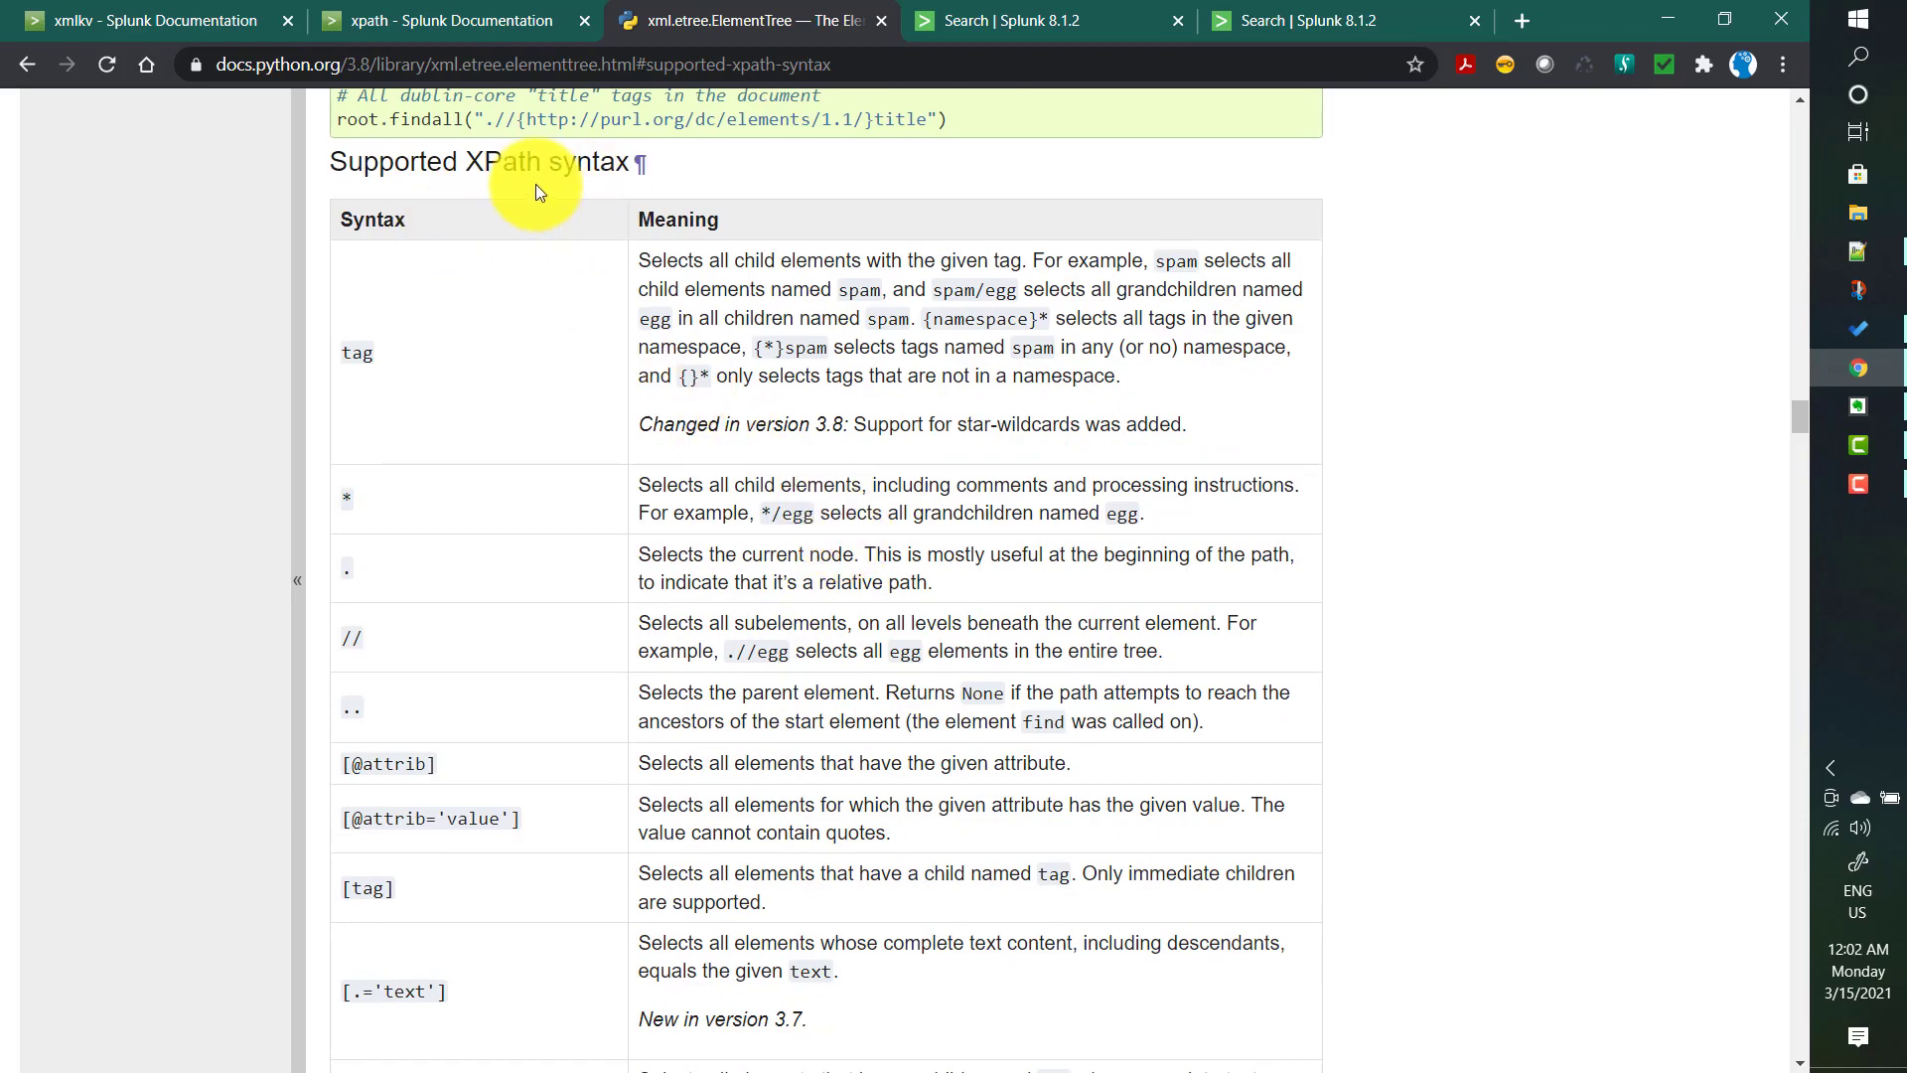
pyautogui.scroll(-1, 468, 447)
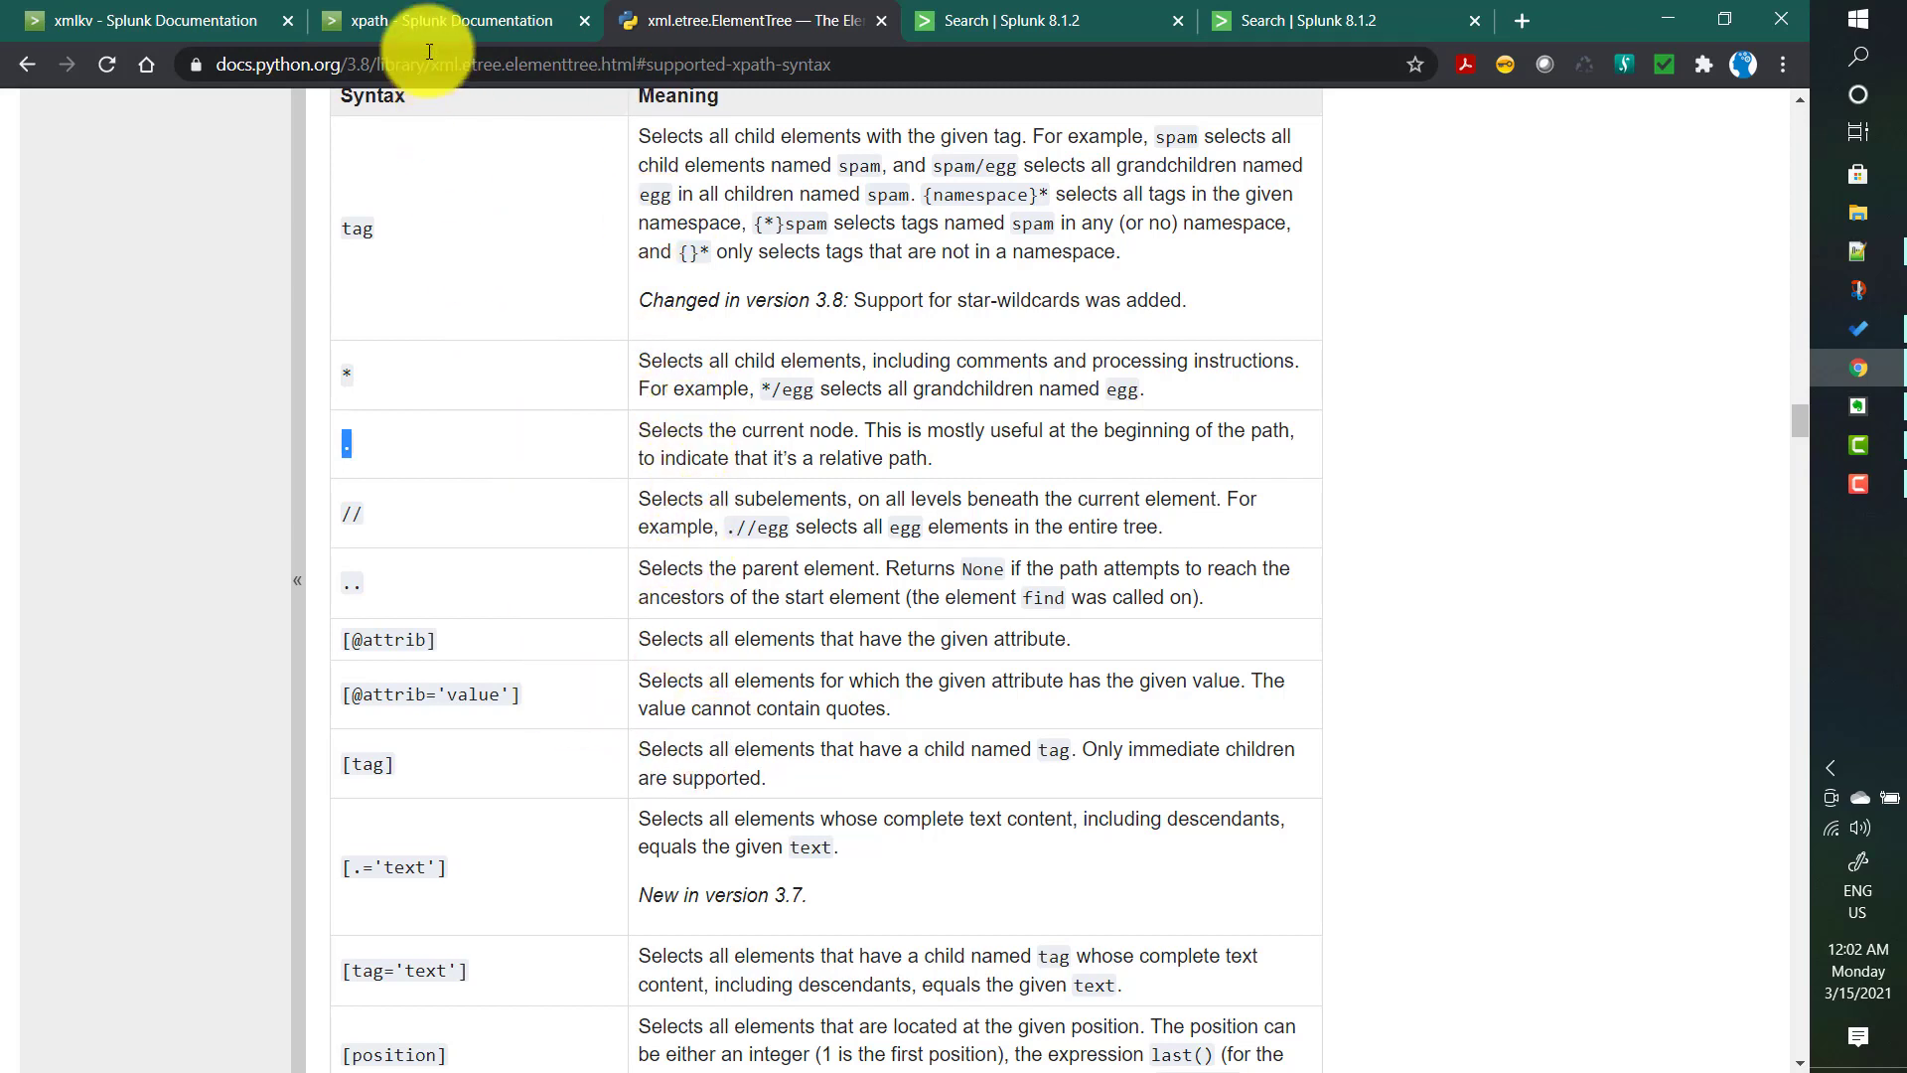
# Examine the xpath command's syntax in the Splunk documentation, covering the outfield, xpath-string, field and default arguments.
pyautogui.click(431, 22)
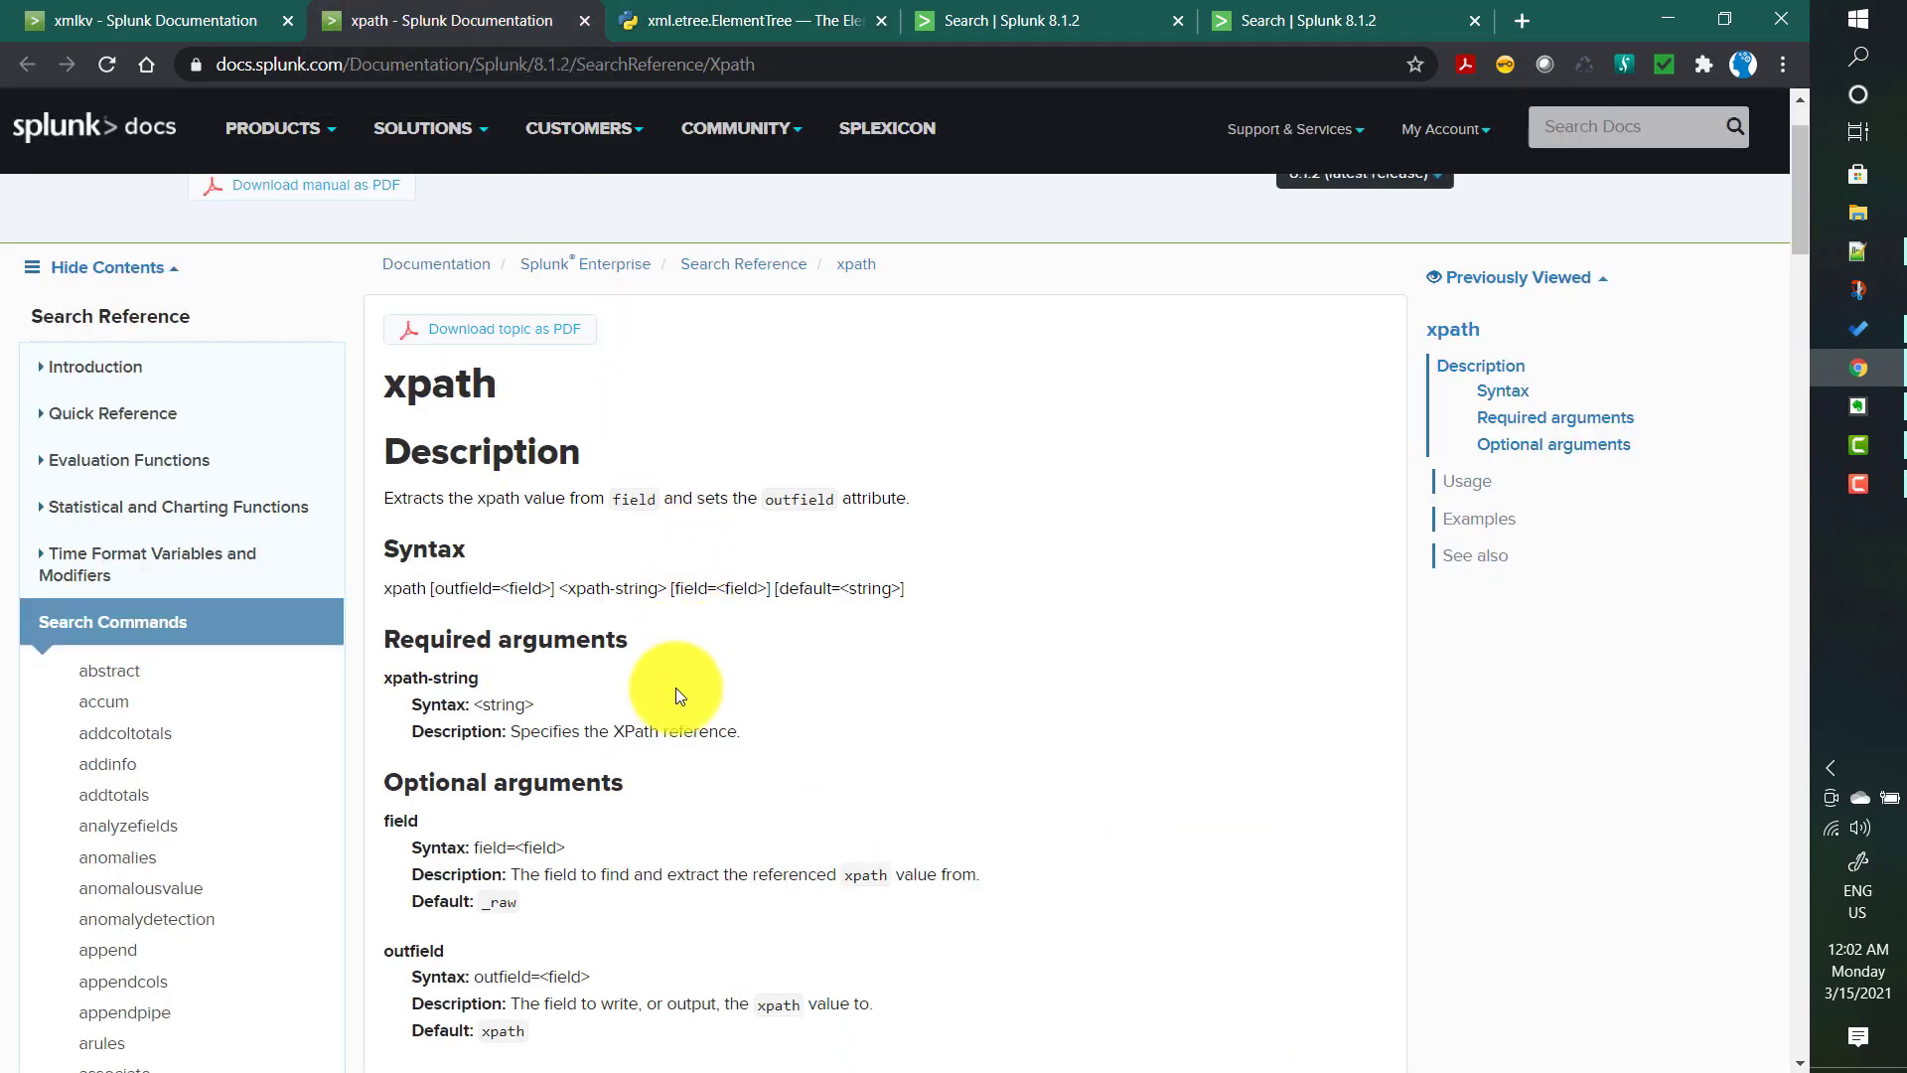
pyautogui.doubleClick(407, 588)
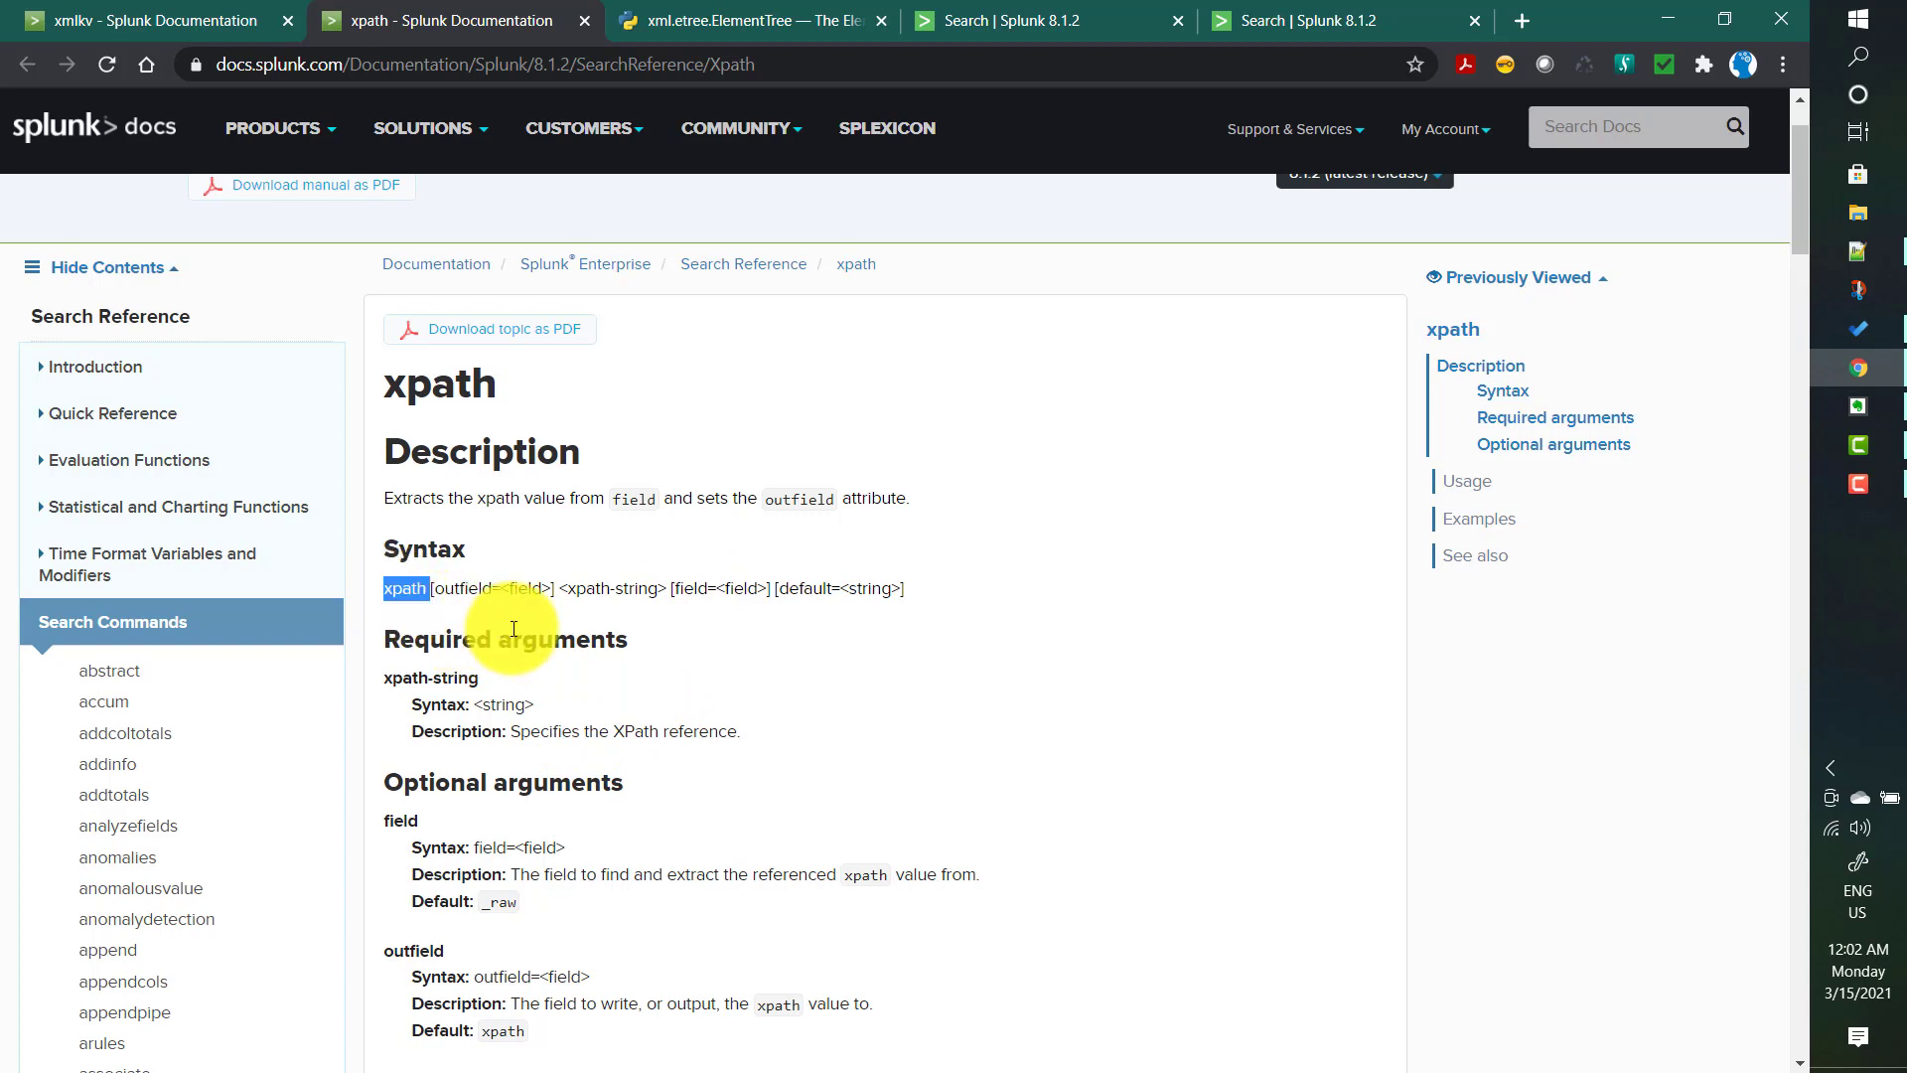
pyautogui.doubleClick(473, 587)
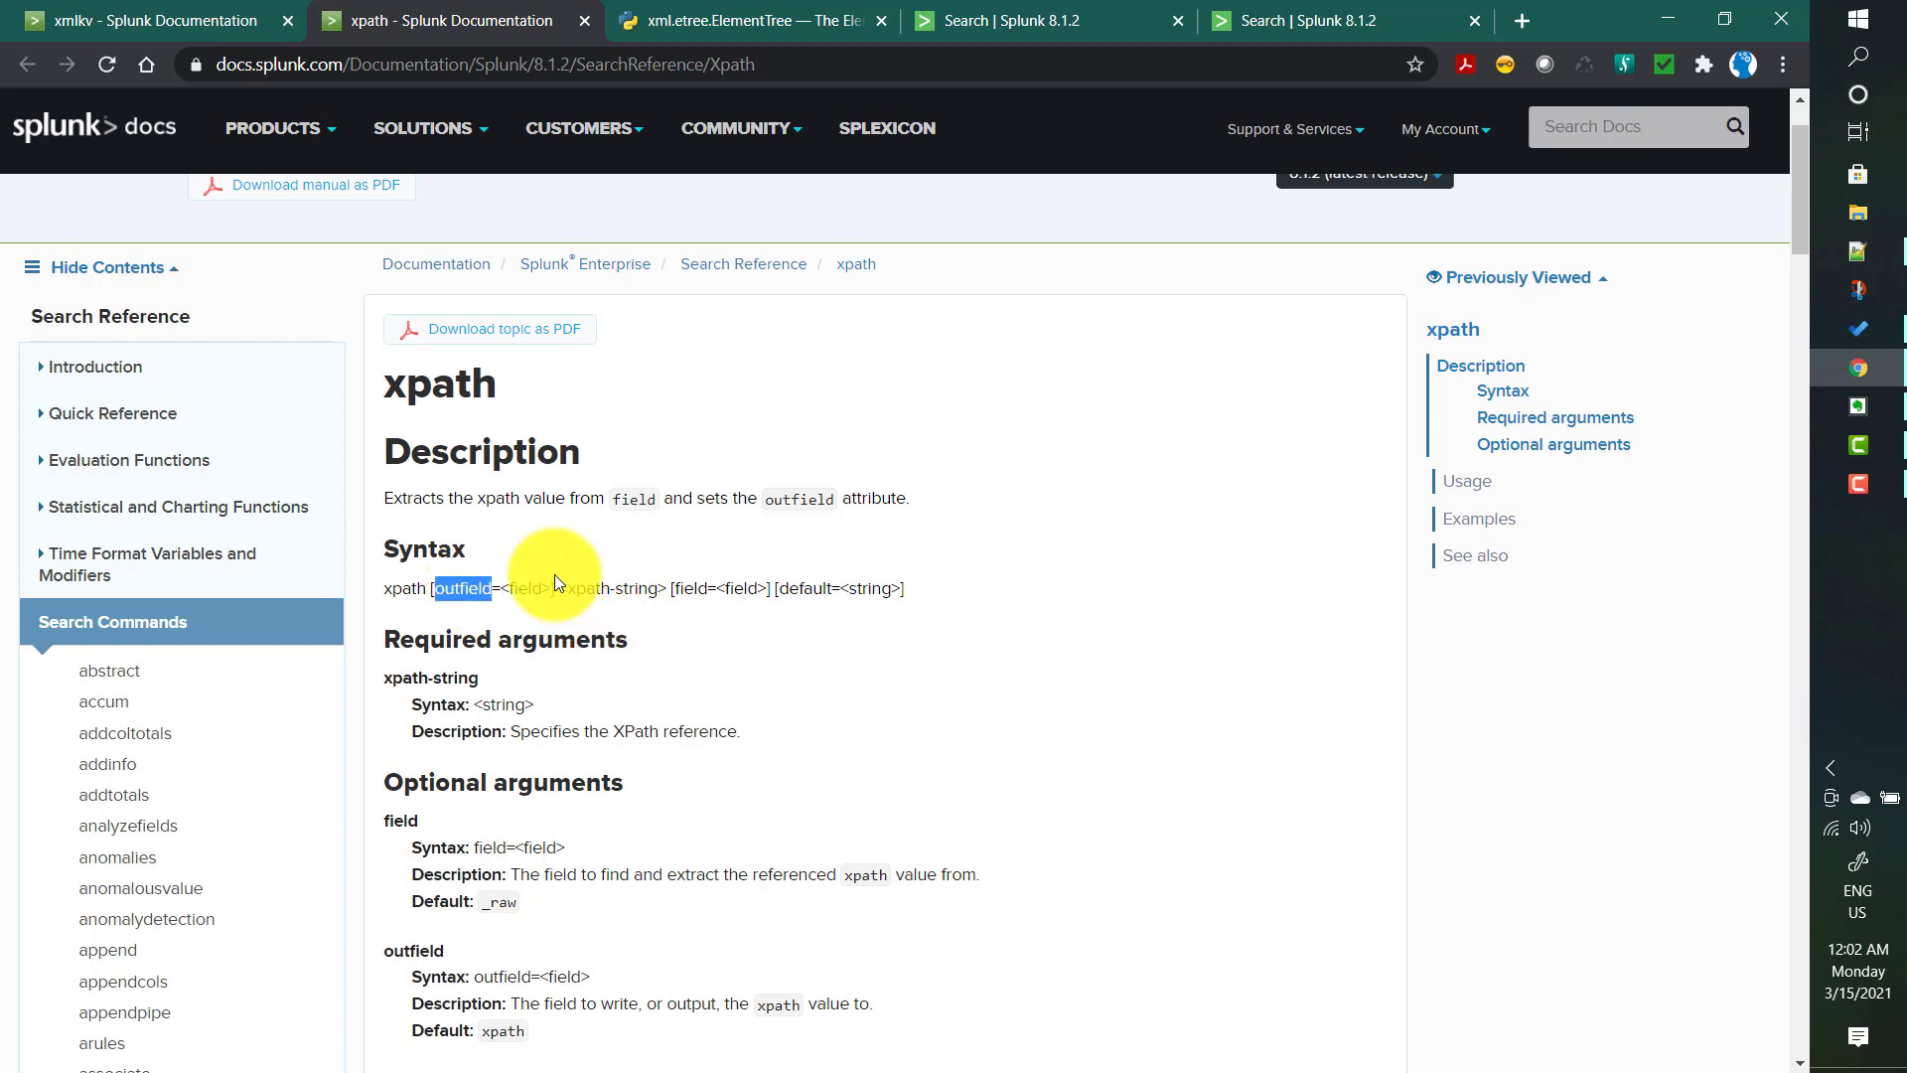
pyautogui.moveTo(562, 587); pyautogui.dragTo(664, 588)
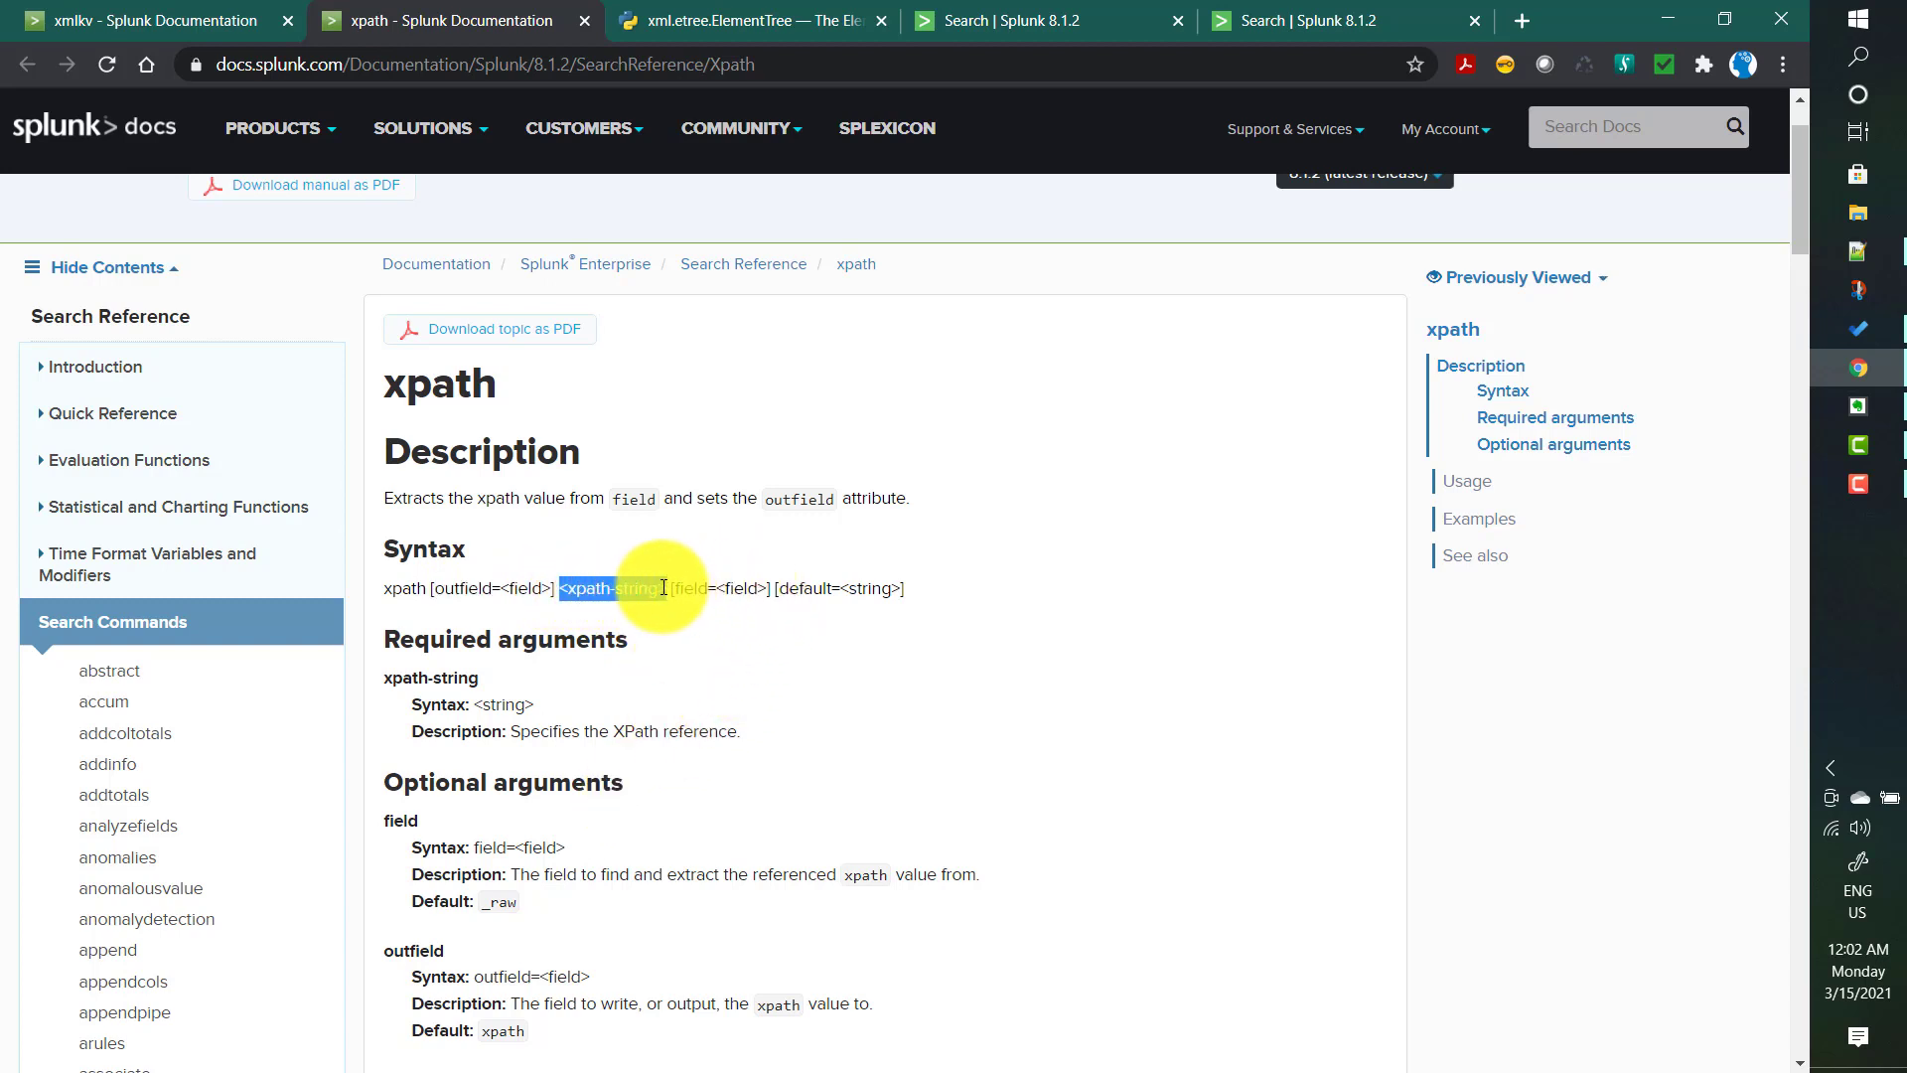
pyautogui.click(675, 587)
pyautogui.moveTo(676, 587); pyautogui.dragTo(767, 588)
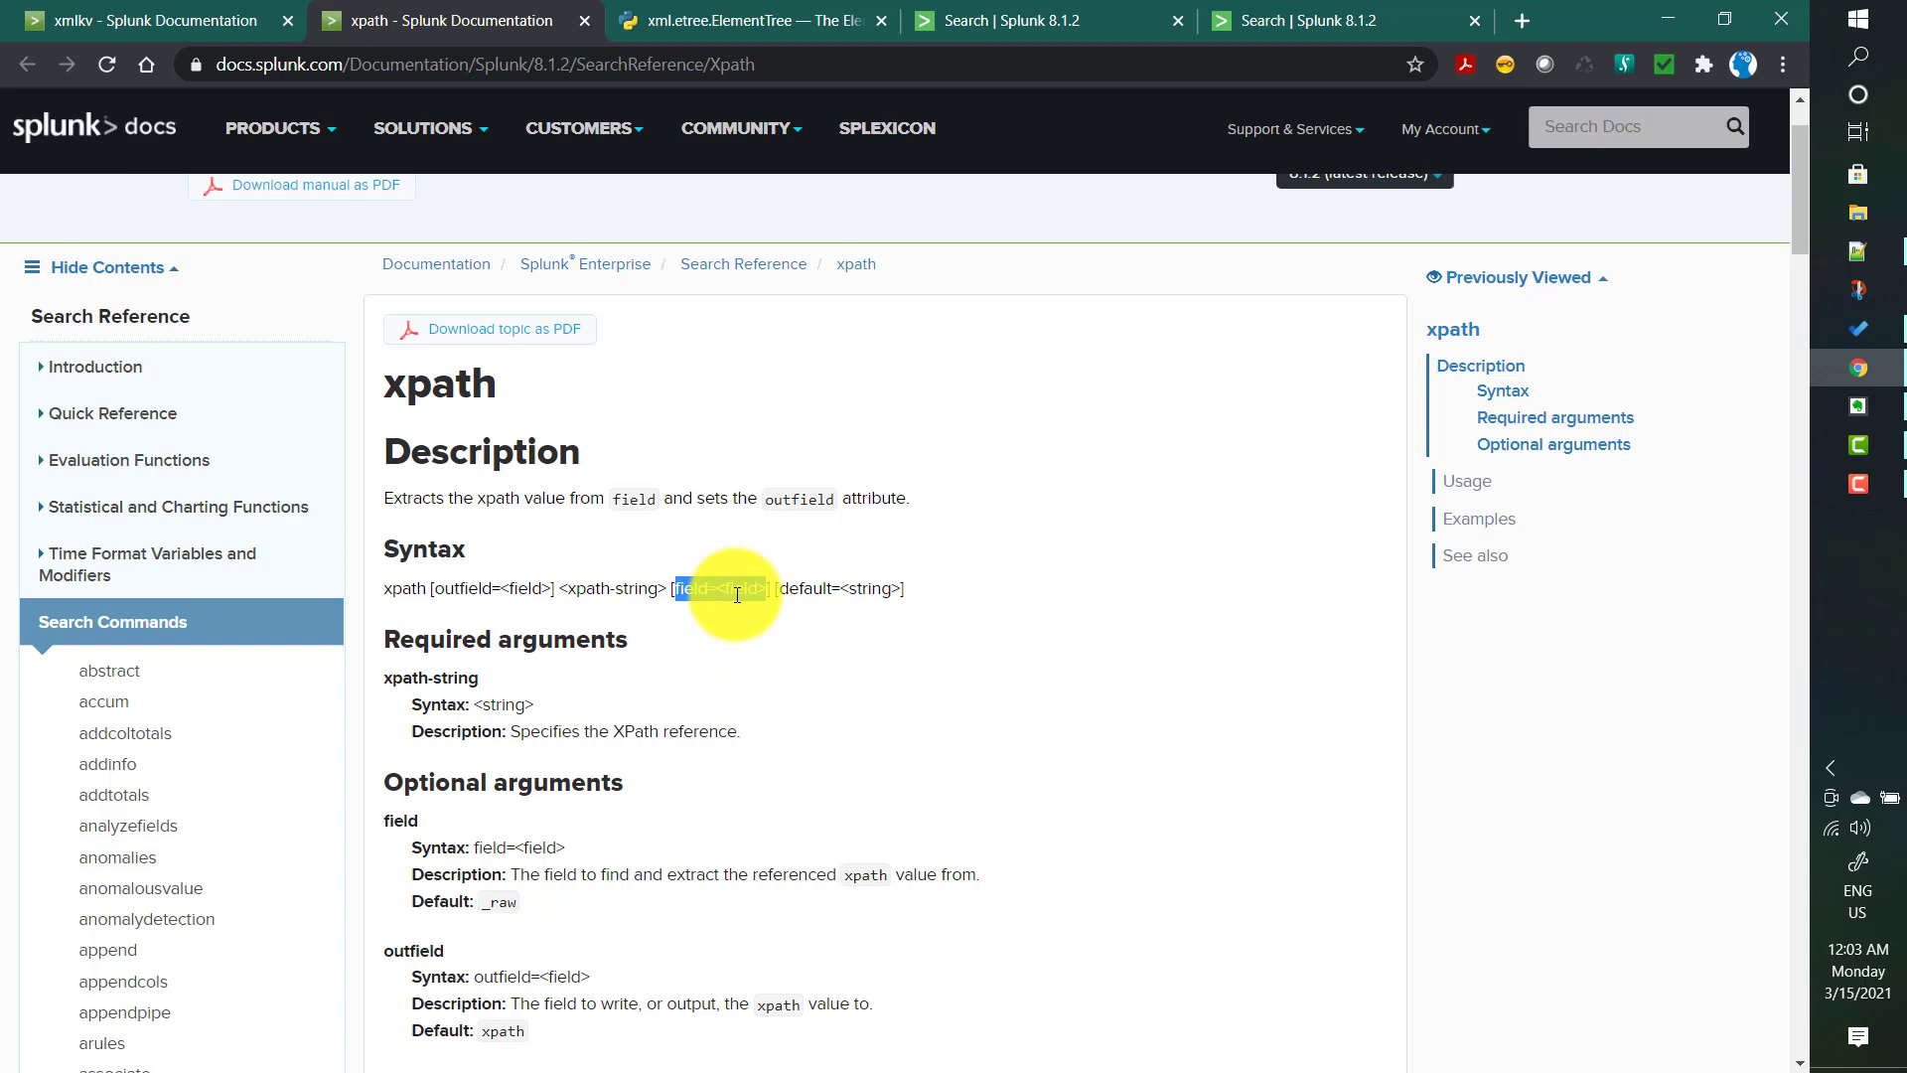
pyautogui.moveTo(559, 588); pyautogui.dragTo(932, 599)
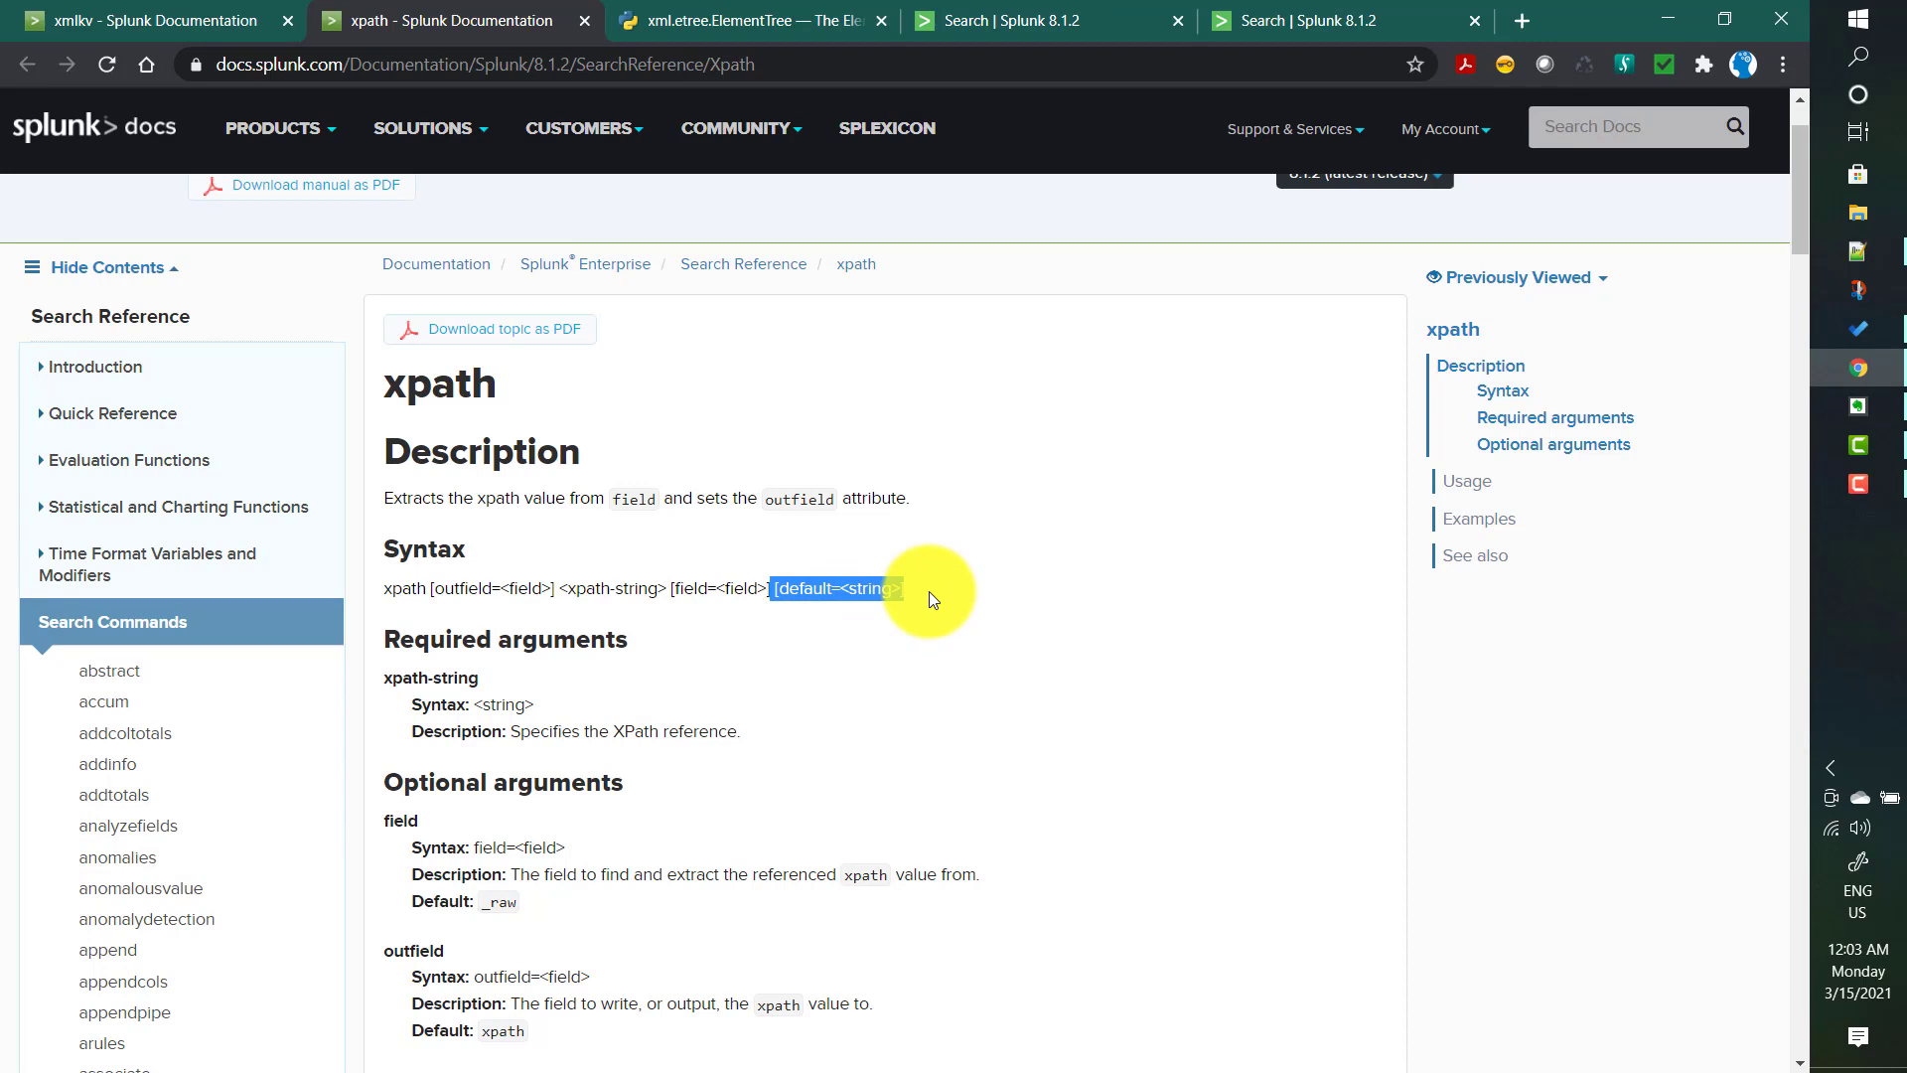
pyautogui.moveTo(561, 589); pyautogui.dragTo(668, 589)
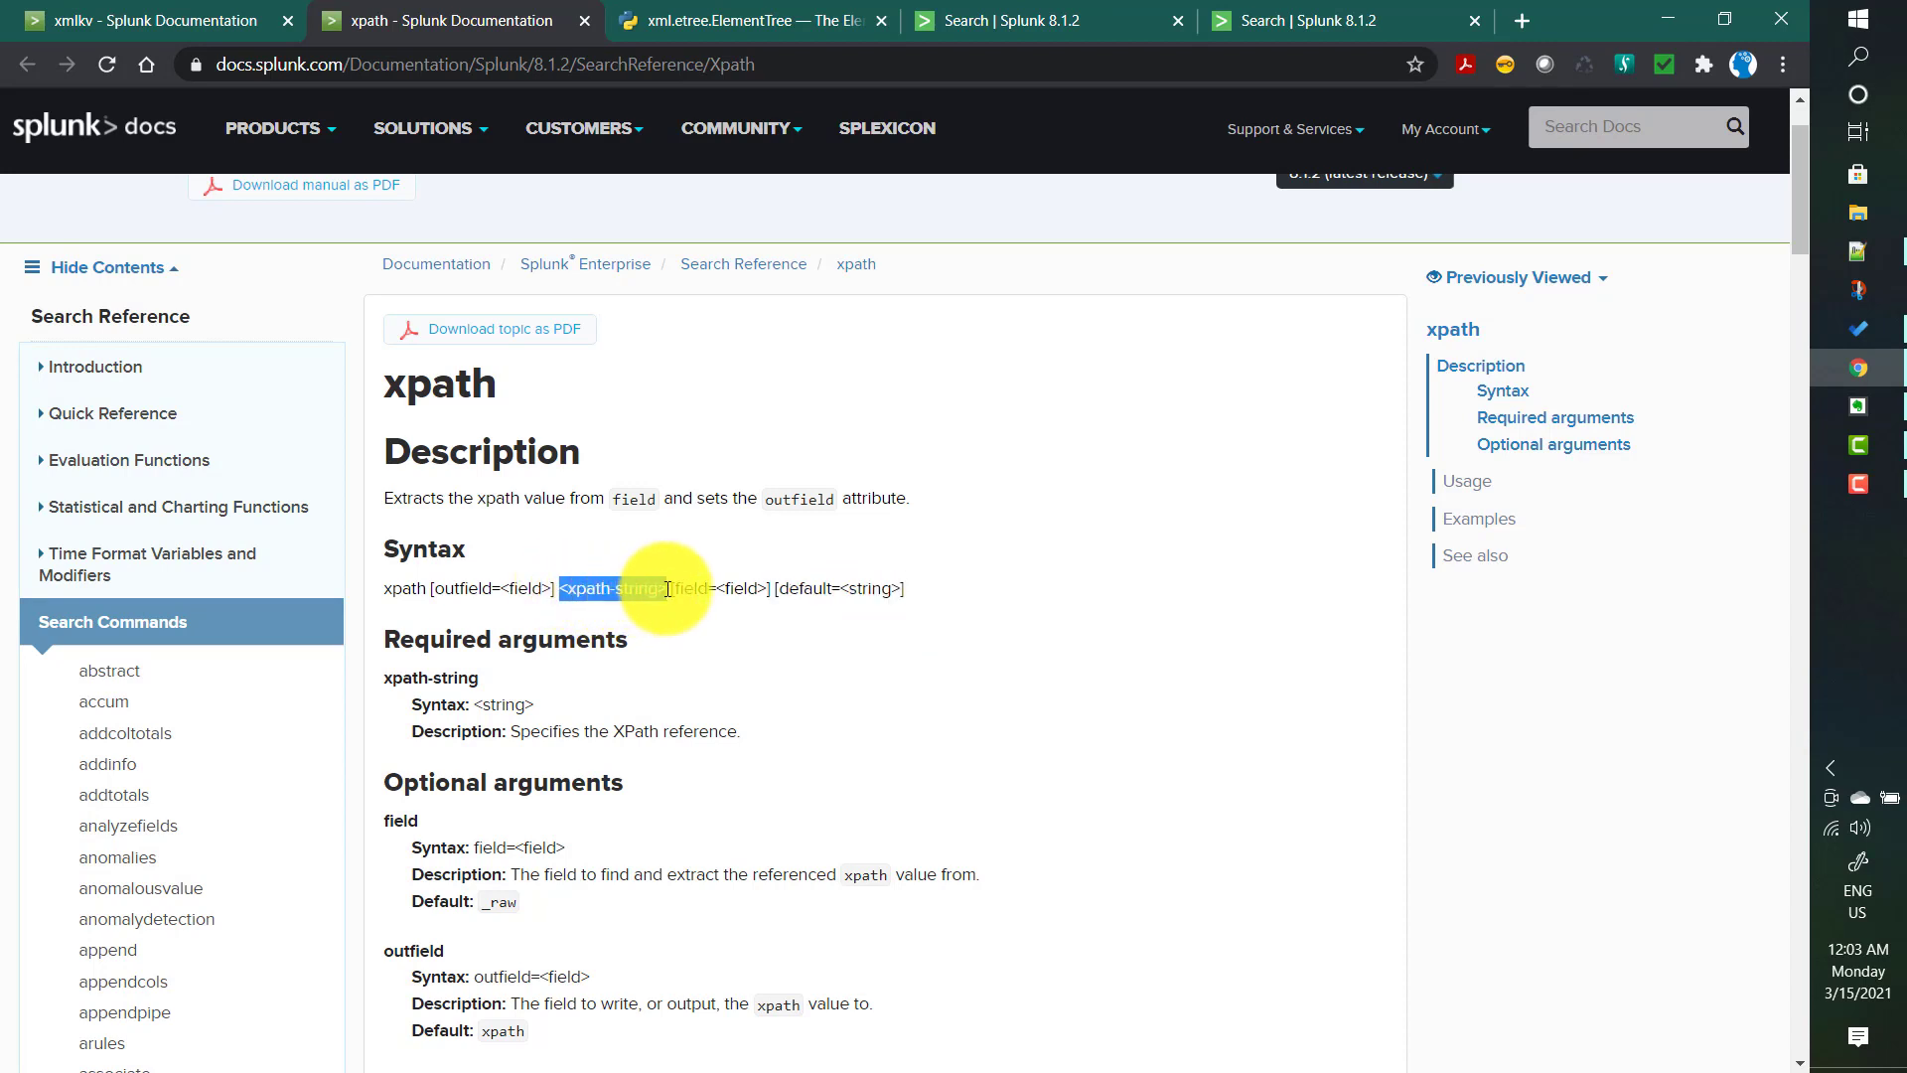
pyautogui.click(896, 618)
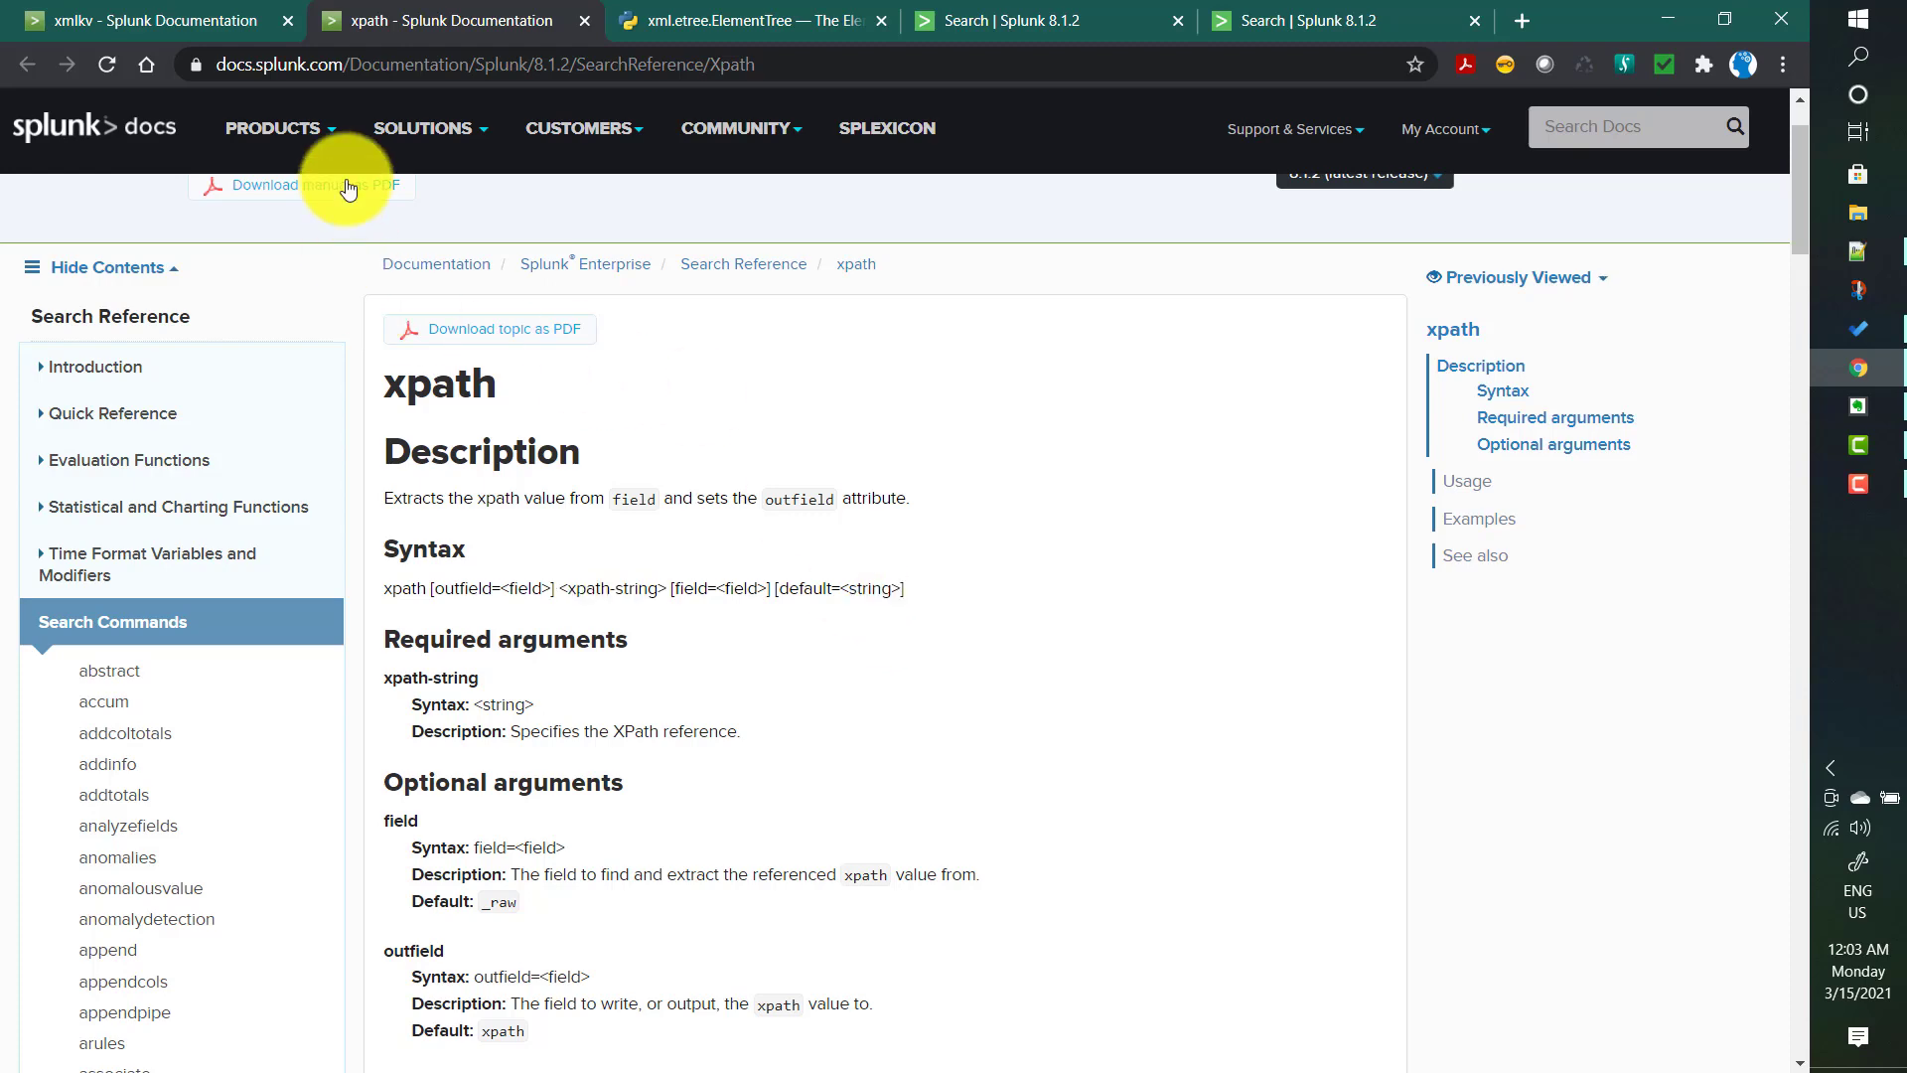
# Rerun the Splunk search on data.txt with sourcetype xml_demo and expand the event to show all its XML lines.
pyautogui.click(1005, 22)
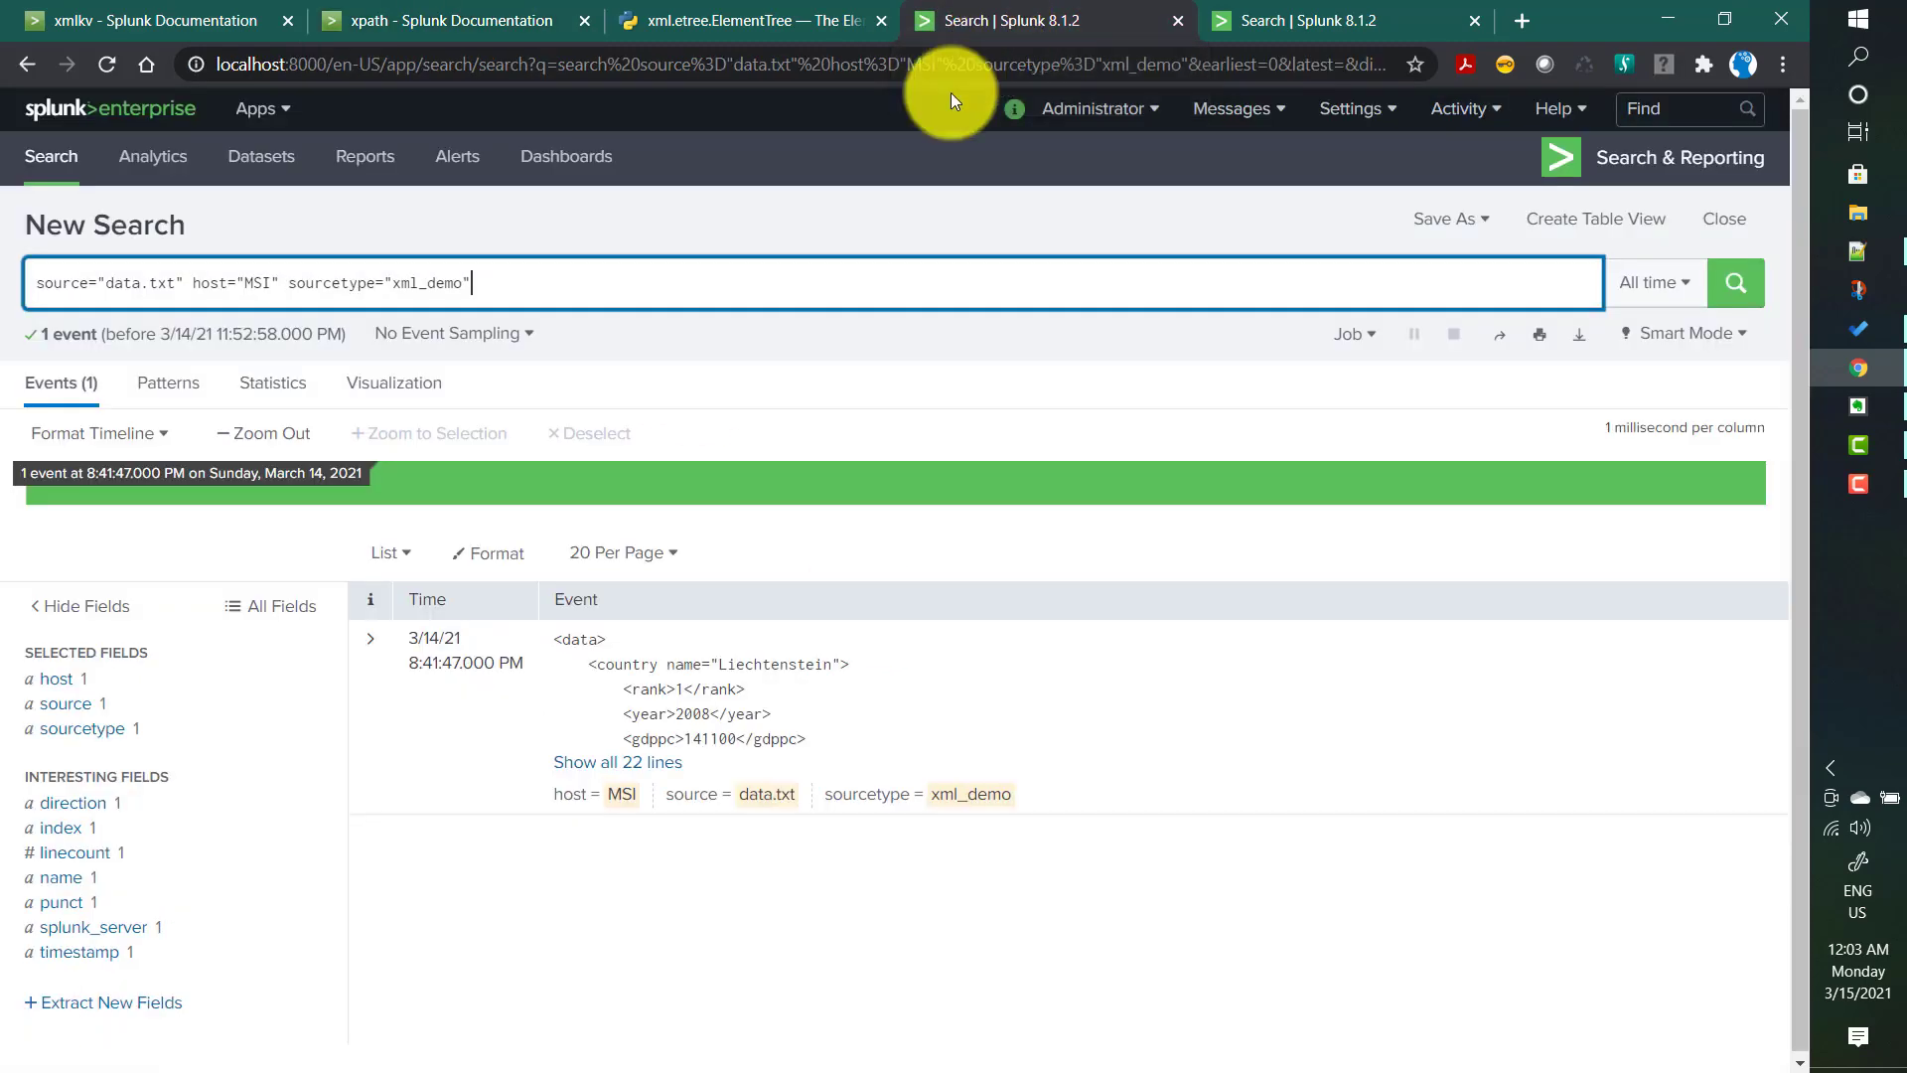
pyautogui.click(1735, 285)
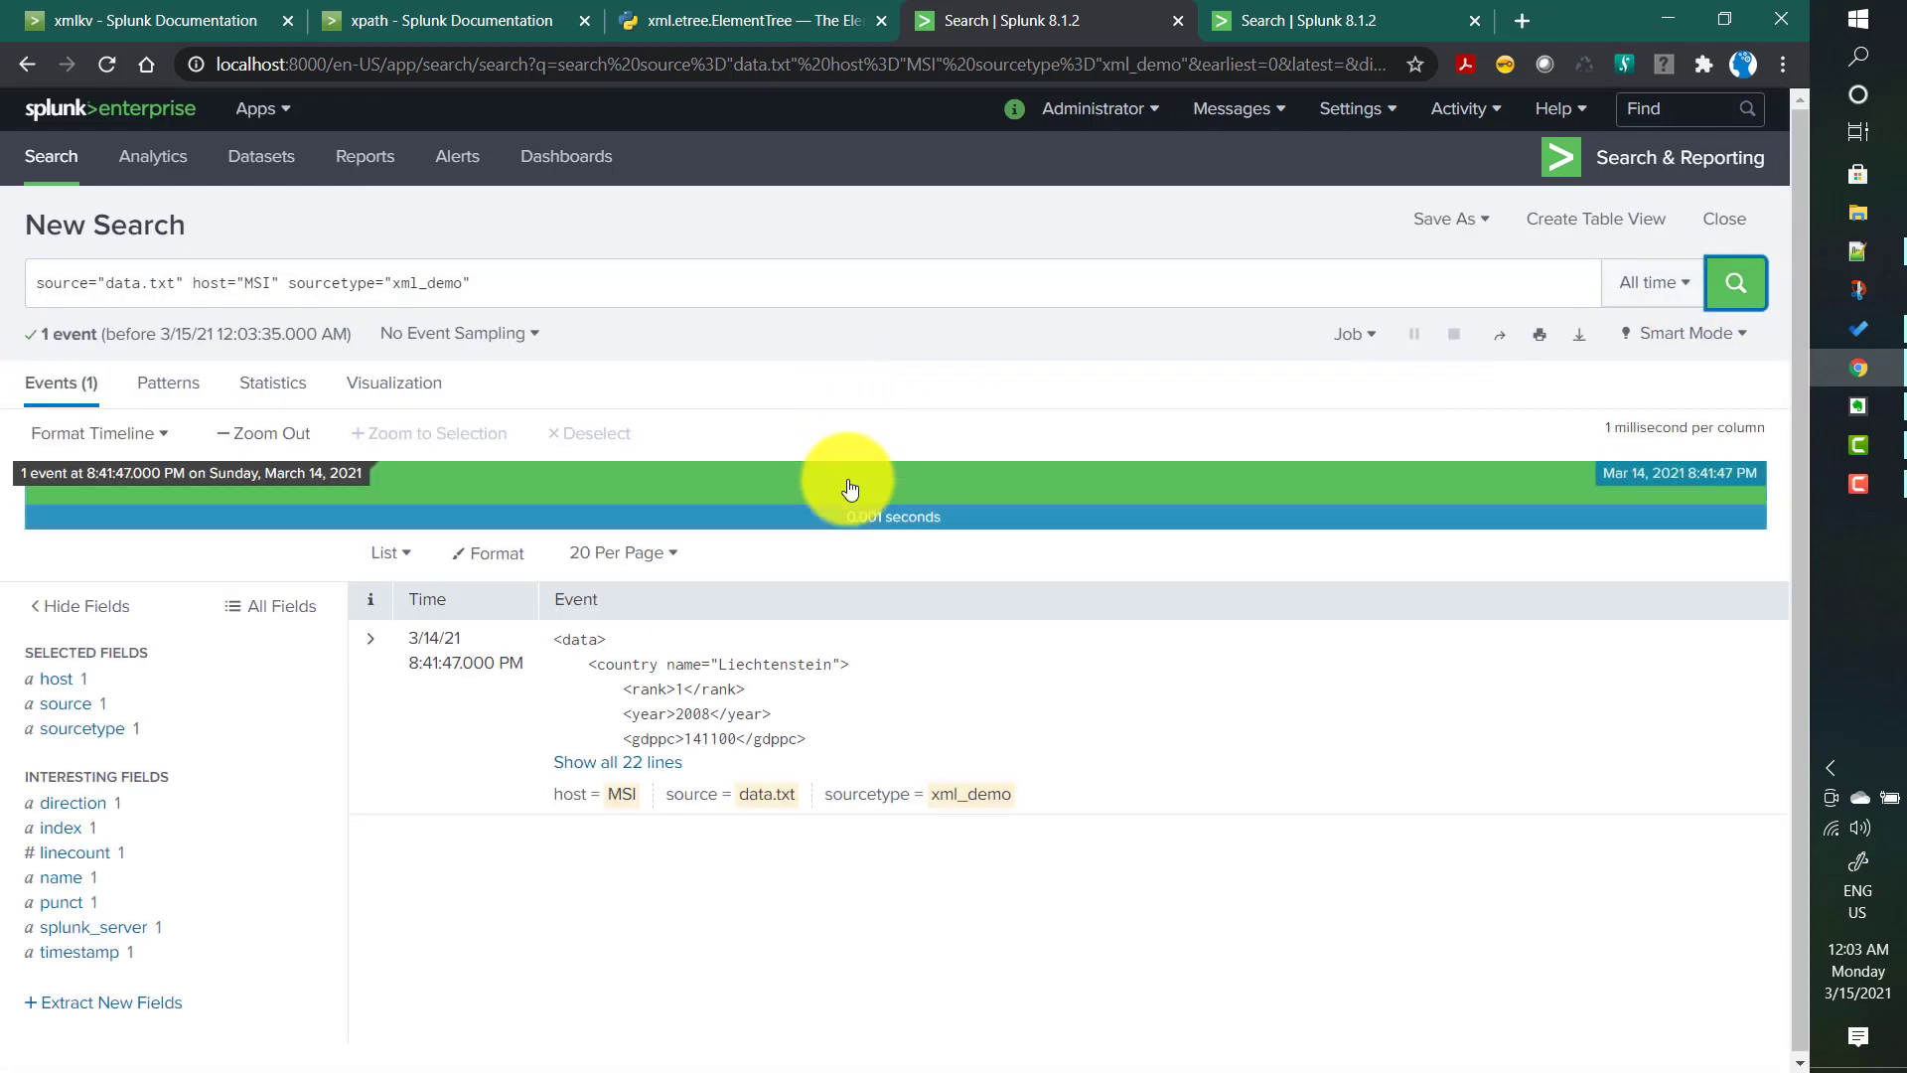
pyautogui.click(651, 765)
pyautogui.scroll(-2, 967, 737)
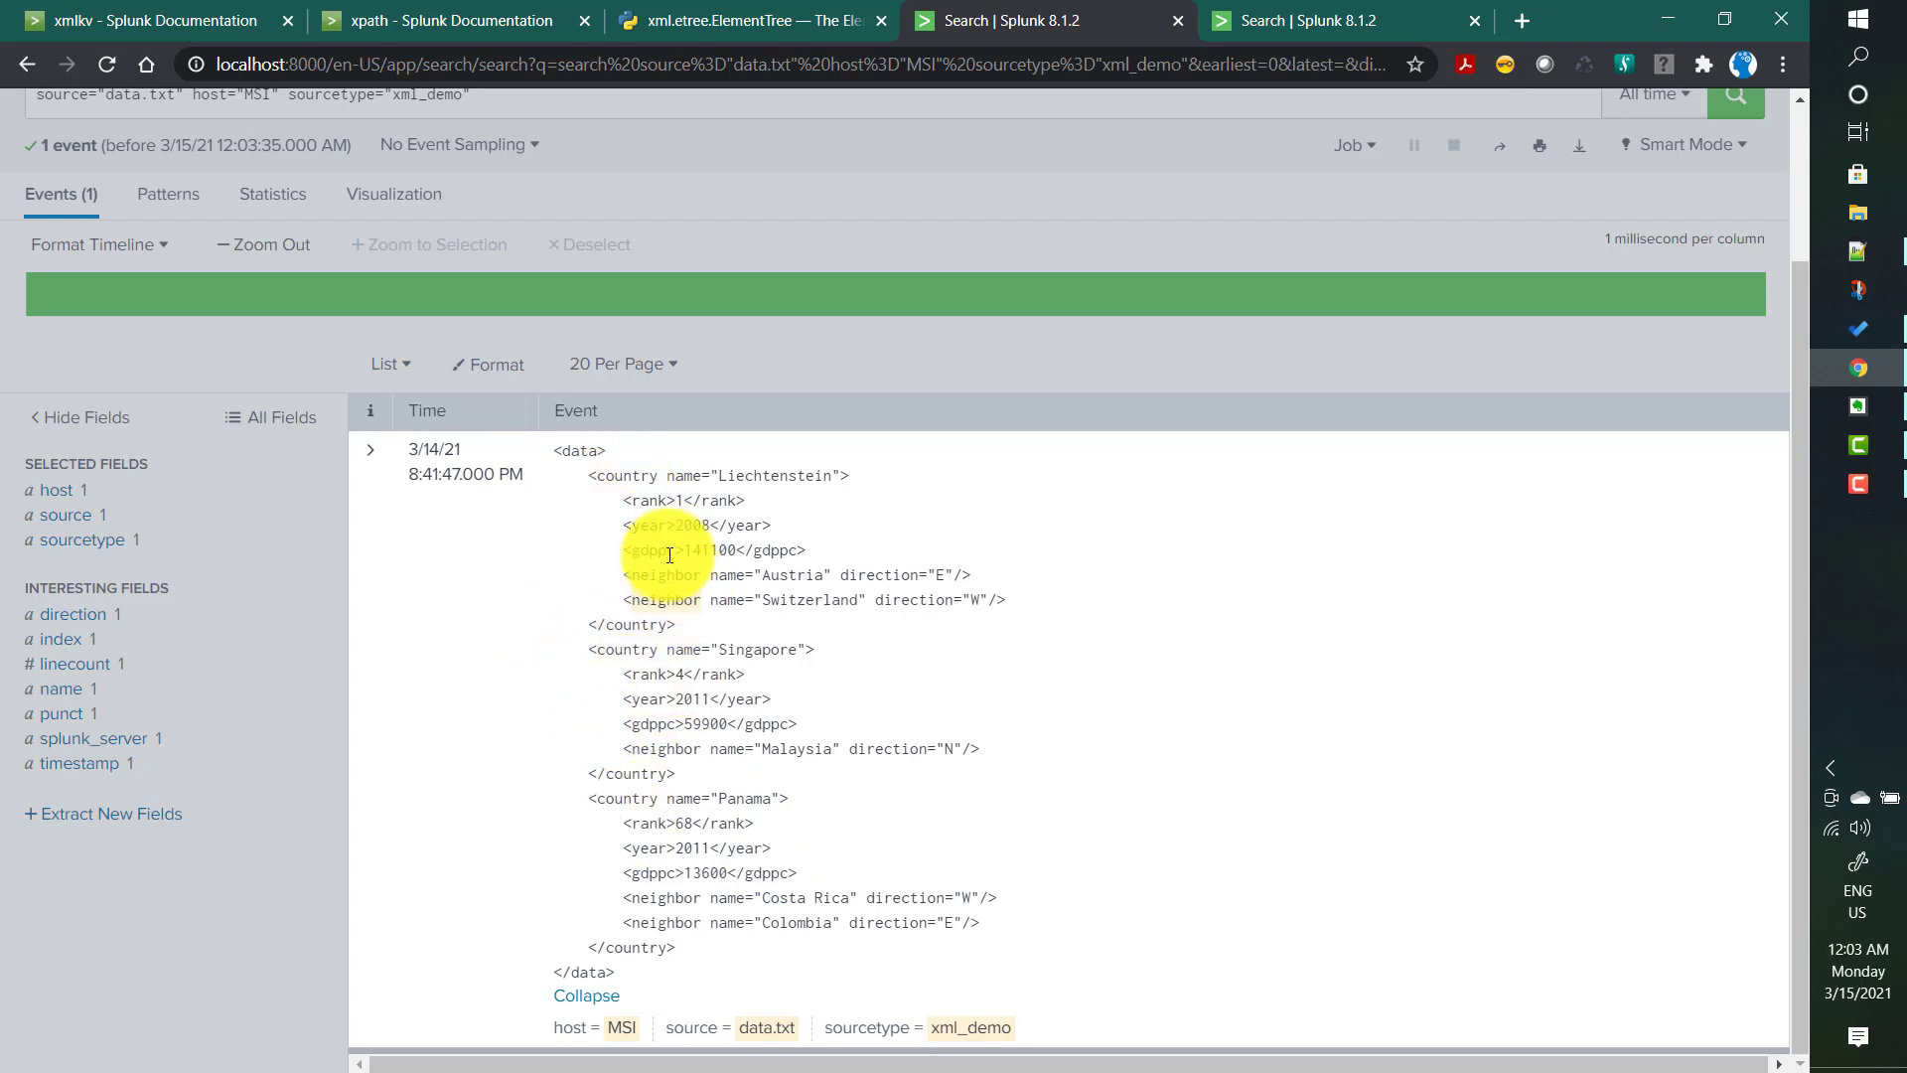
# Add a second line to the search with an xpath command, setting outfield=country and an empty pair of quotes for the path.
pyautogui.scroll(1, 488, 421)
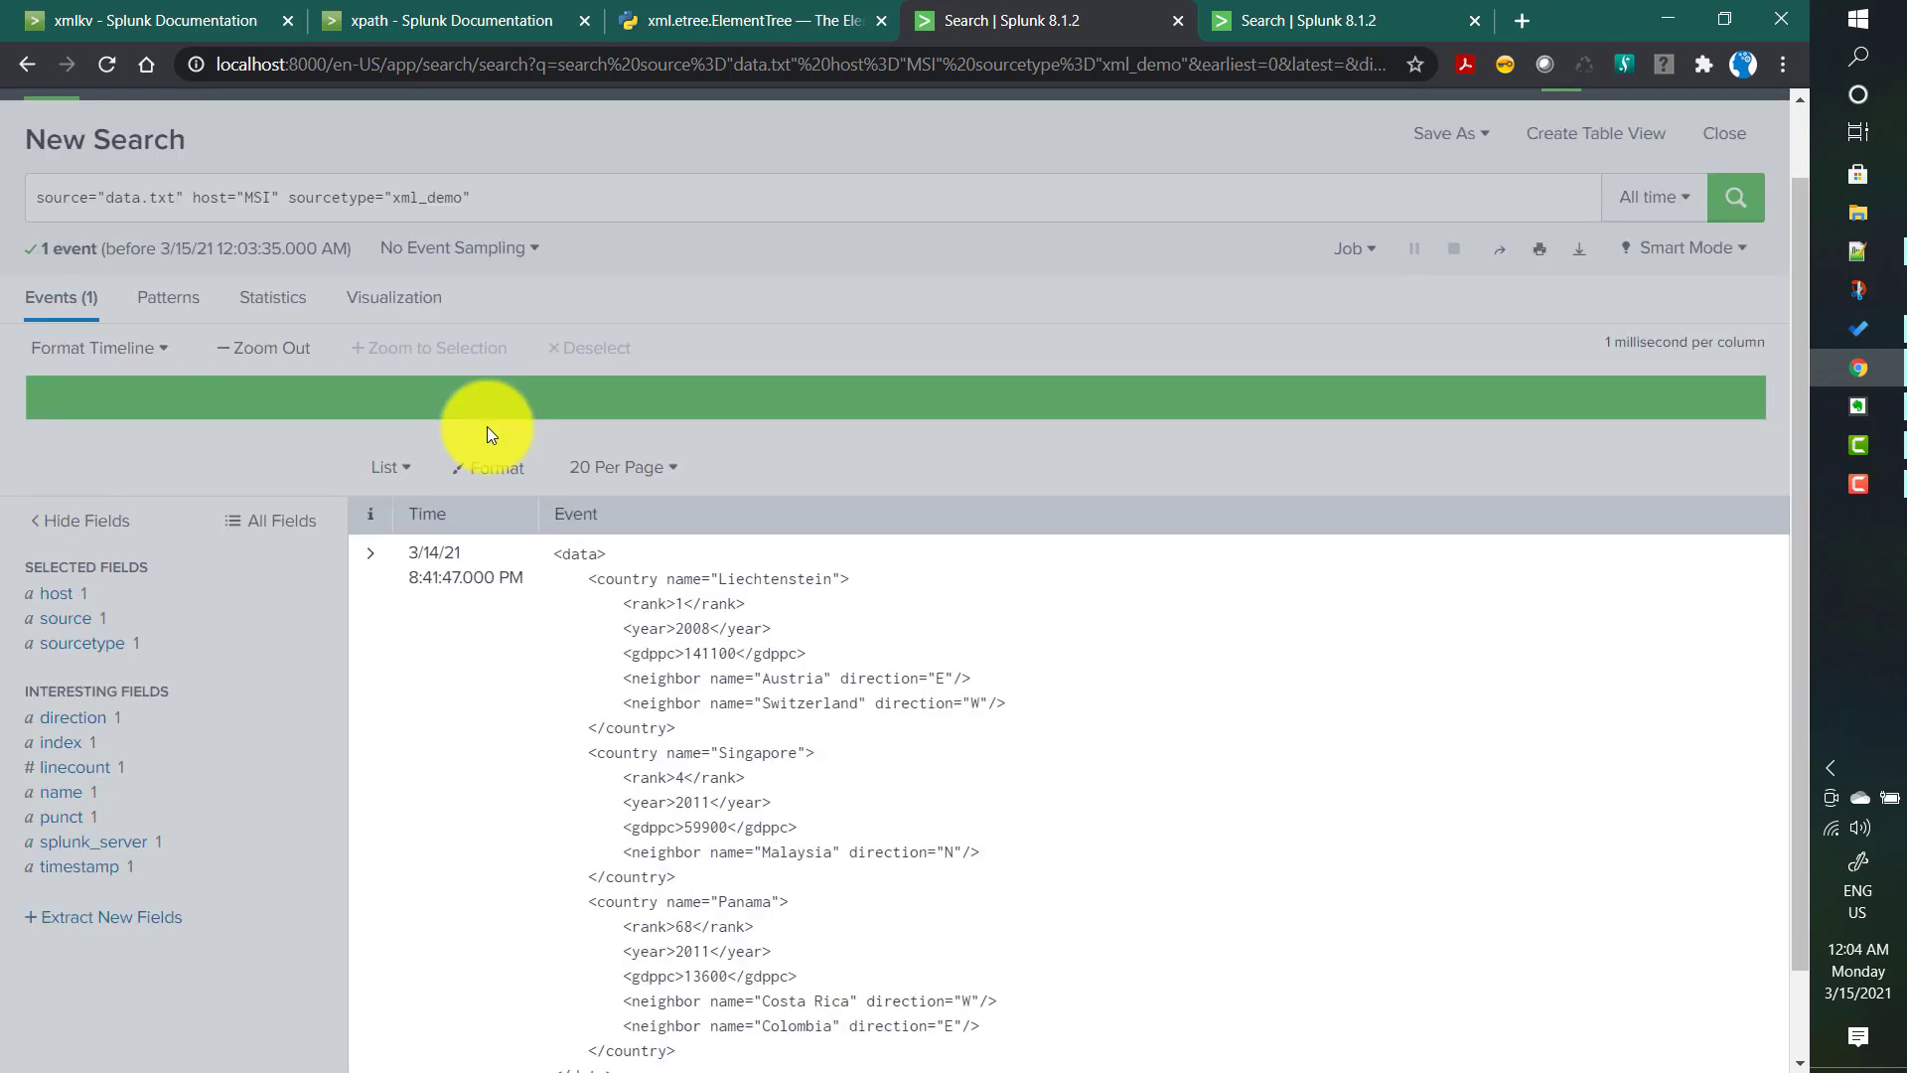
pyautogui.click(497, 216)
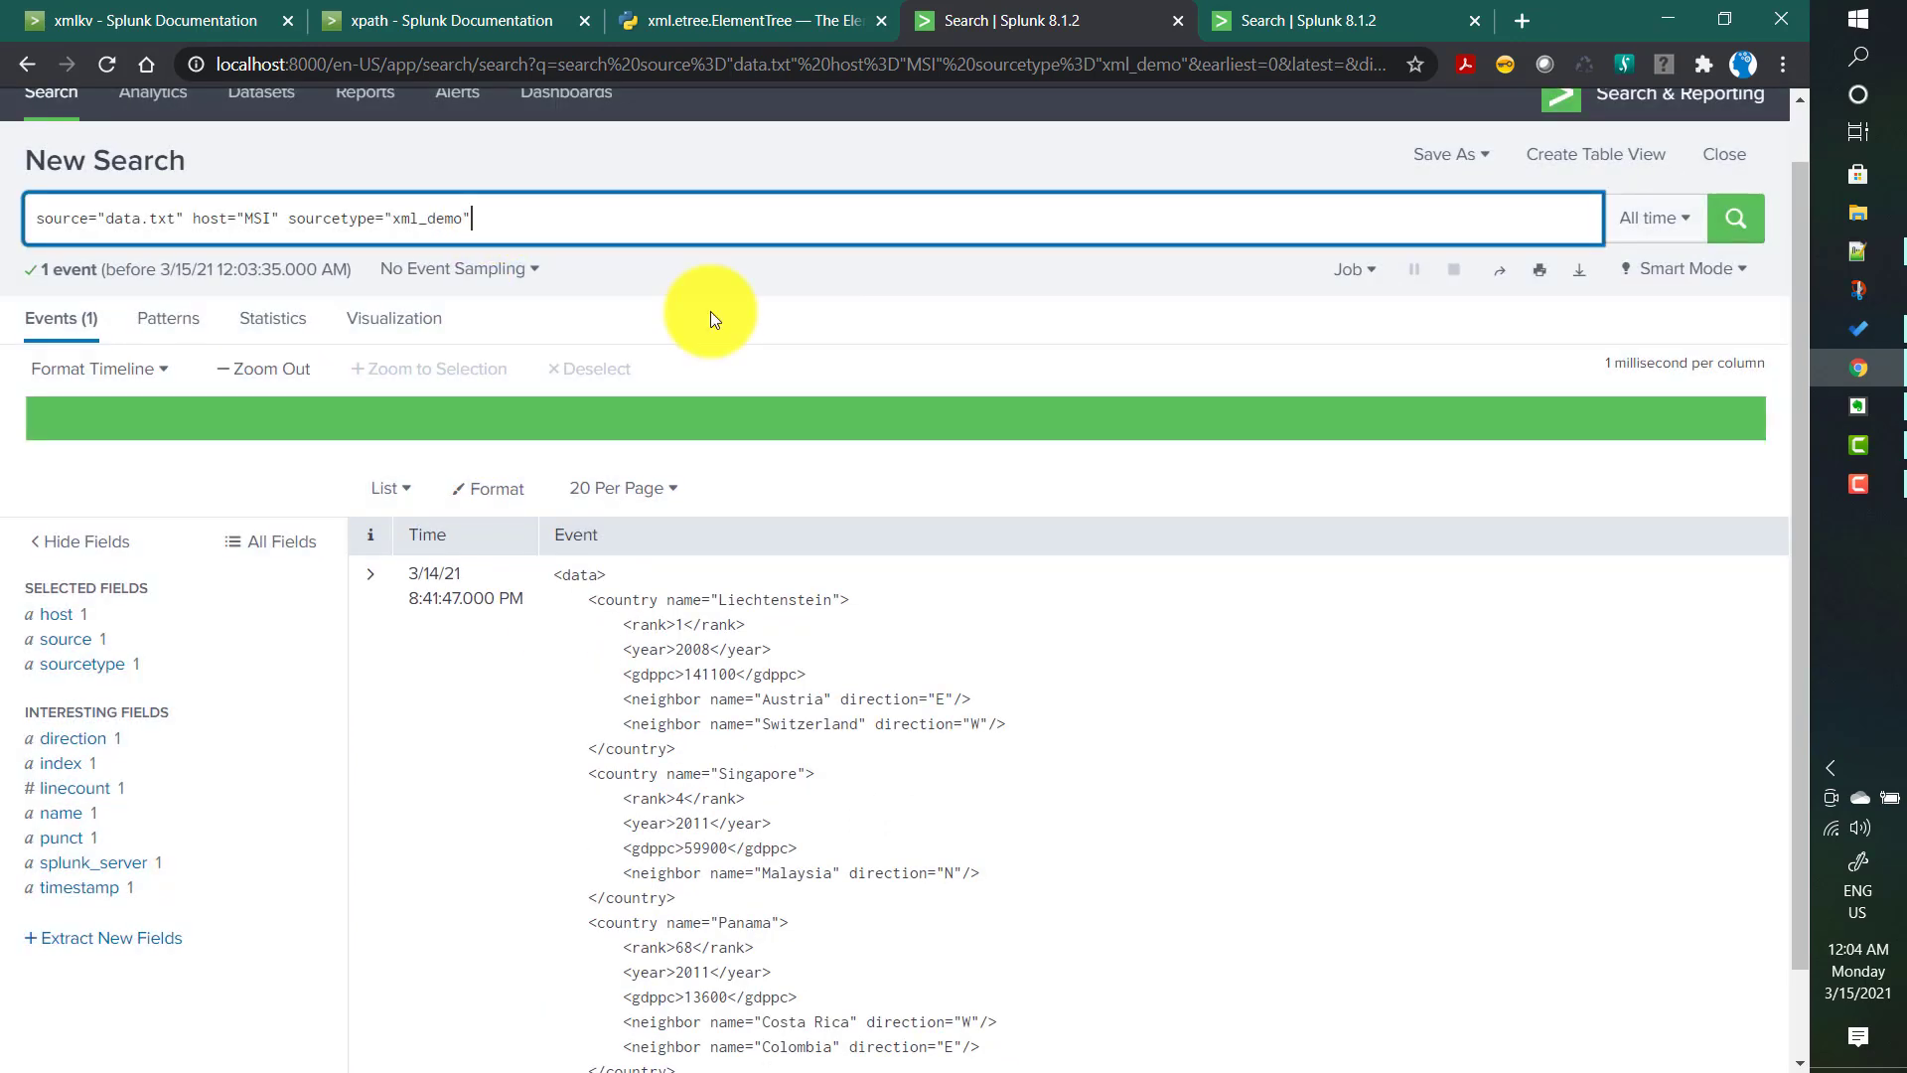
pyautogui.hotkey('shift', 'Return')
pyautogui.write('| ')
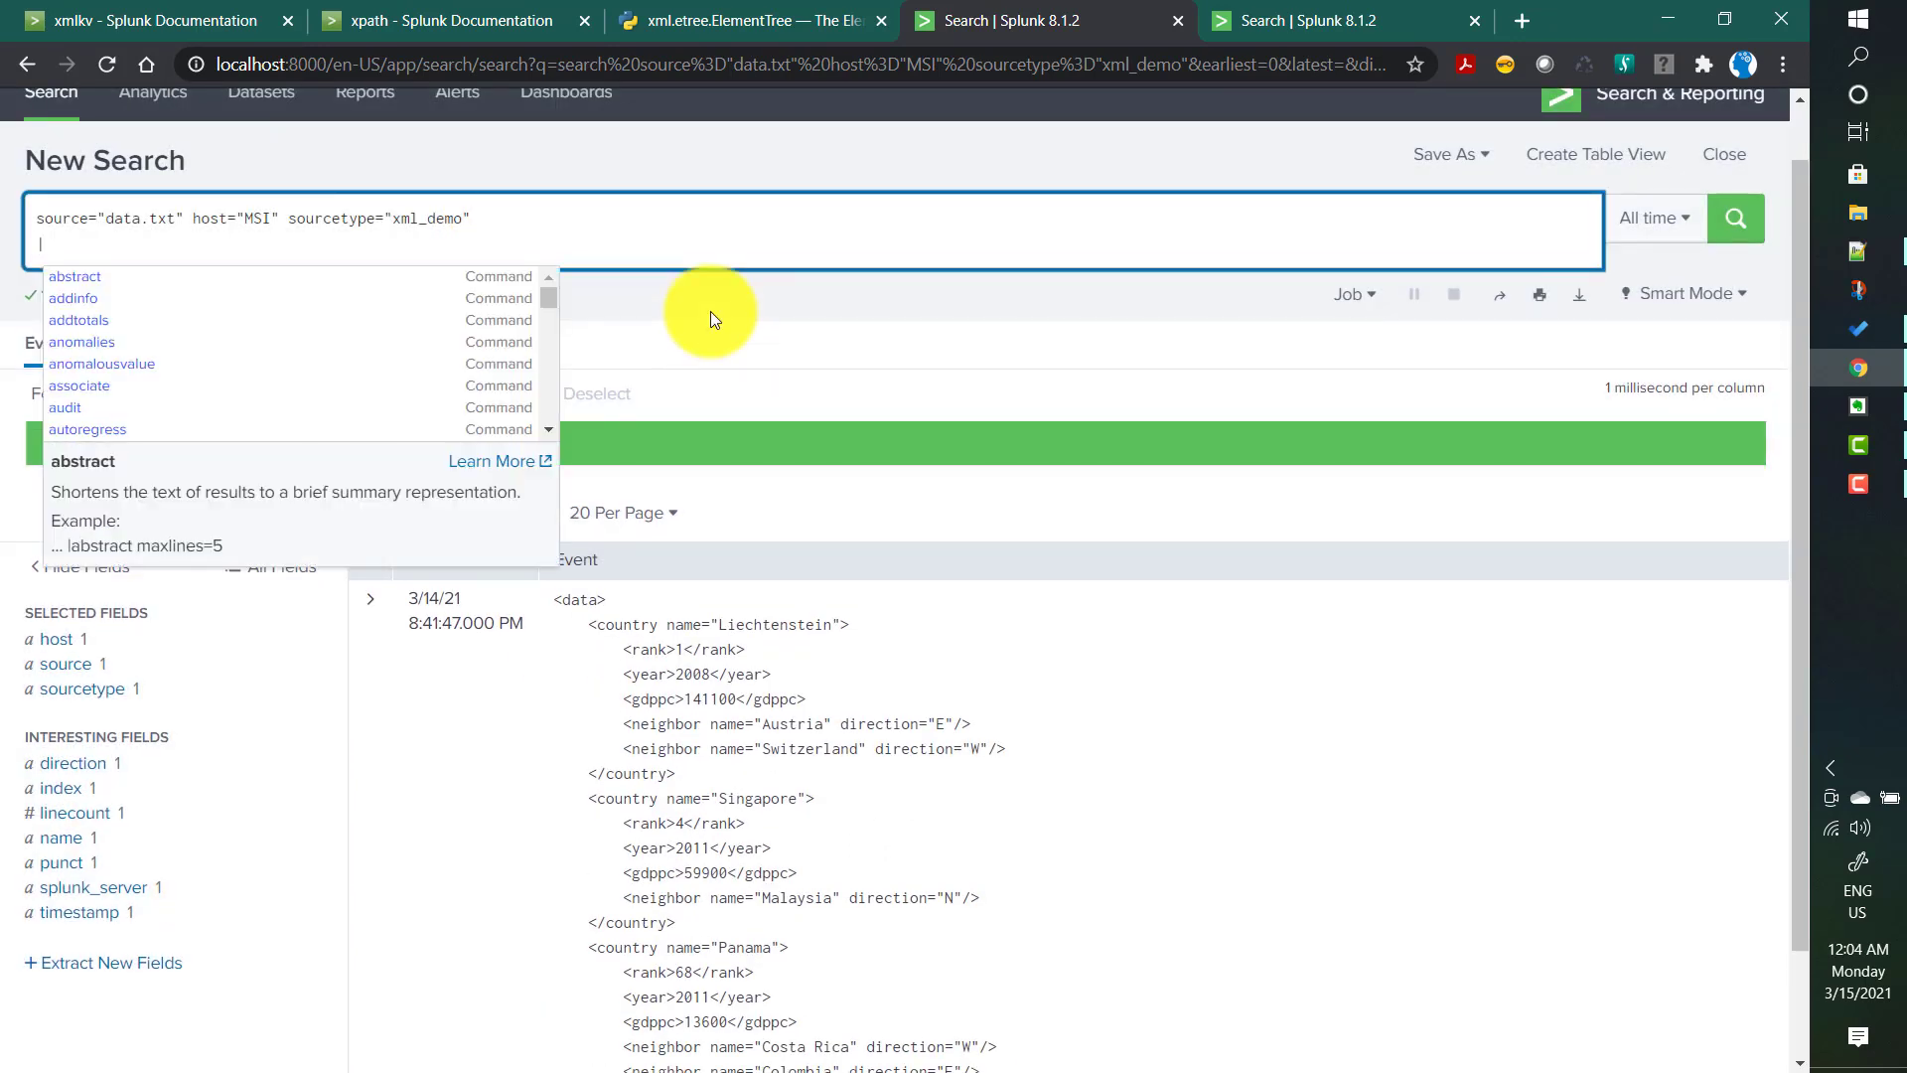
pyautogui.write('xpath ')
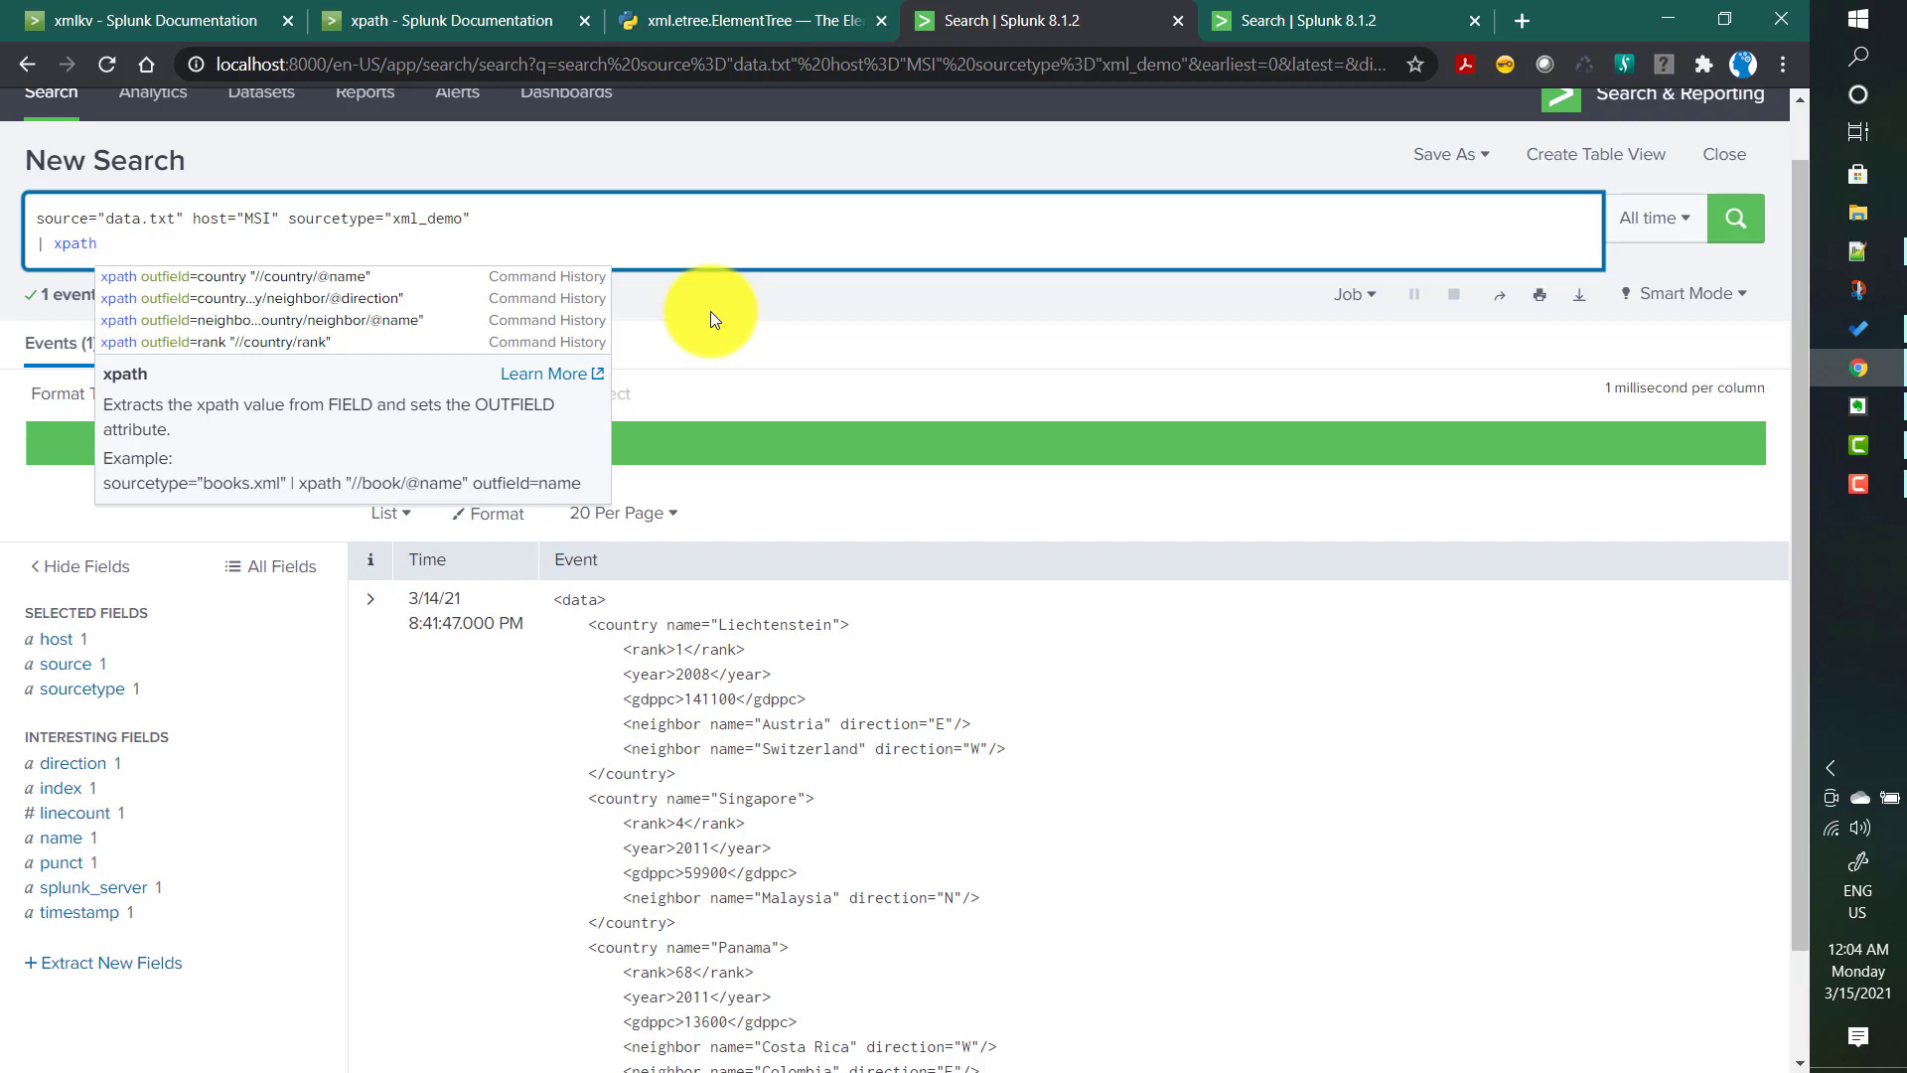
pyautogui.write('ou')
pyautogui.press('Down')
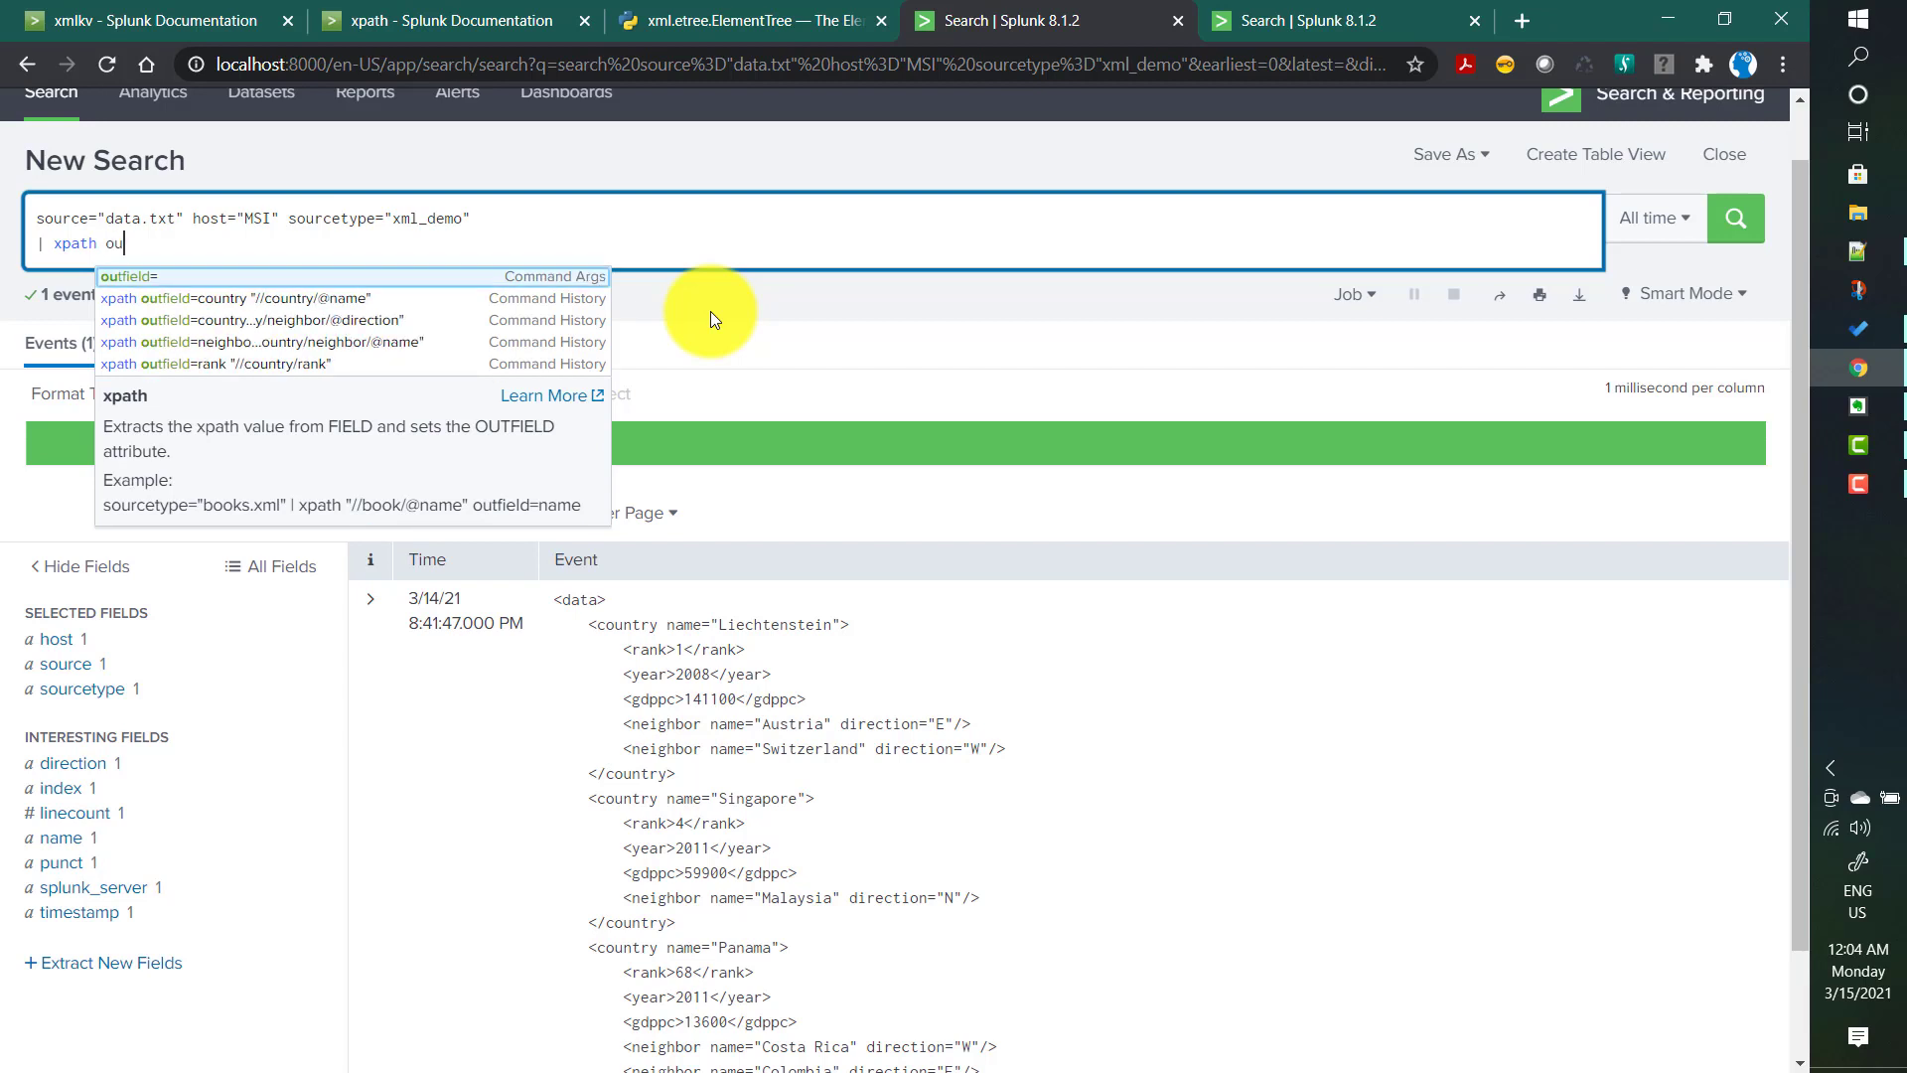
pyautogui.press('Return')
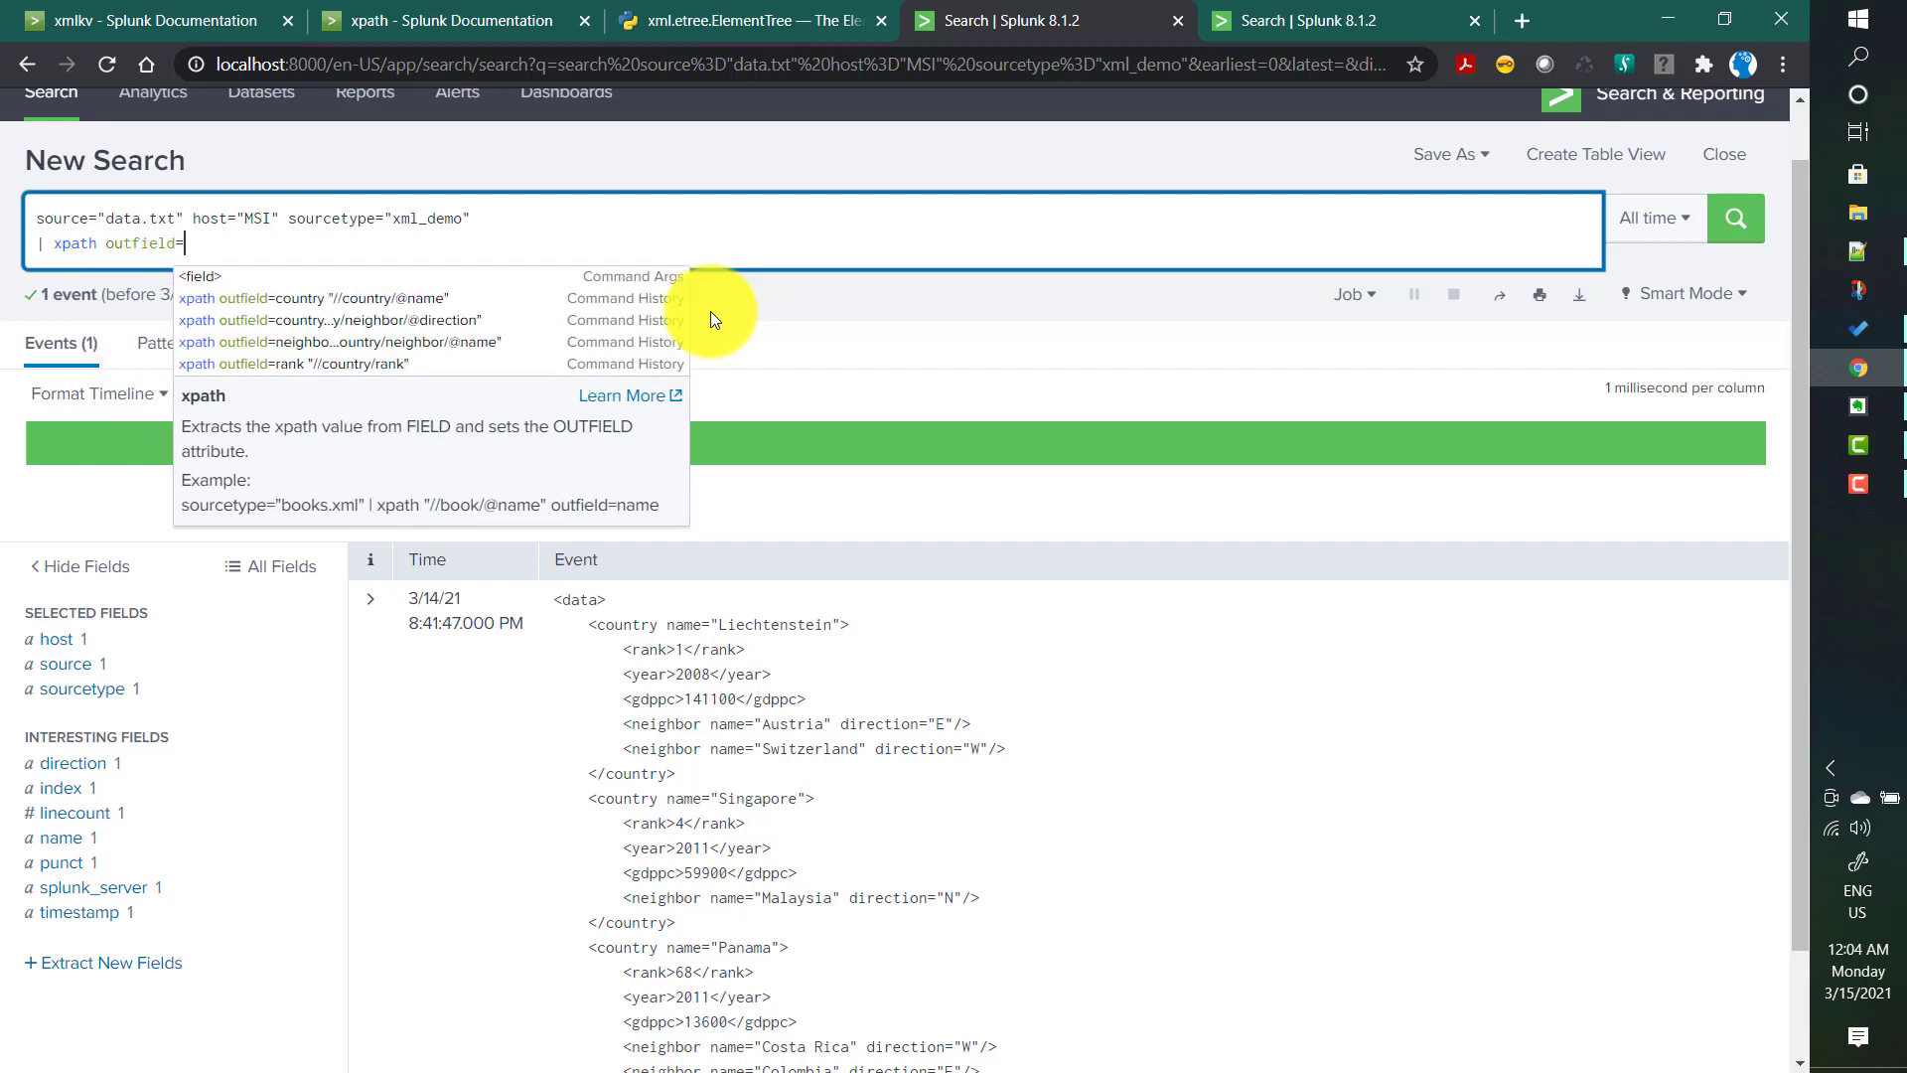
pyautogui.write('country ')
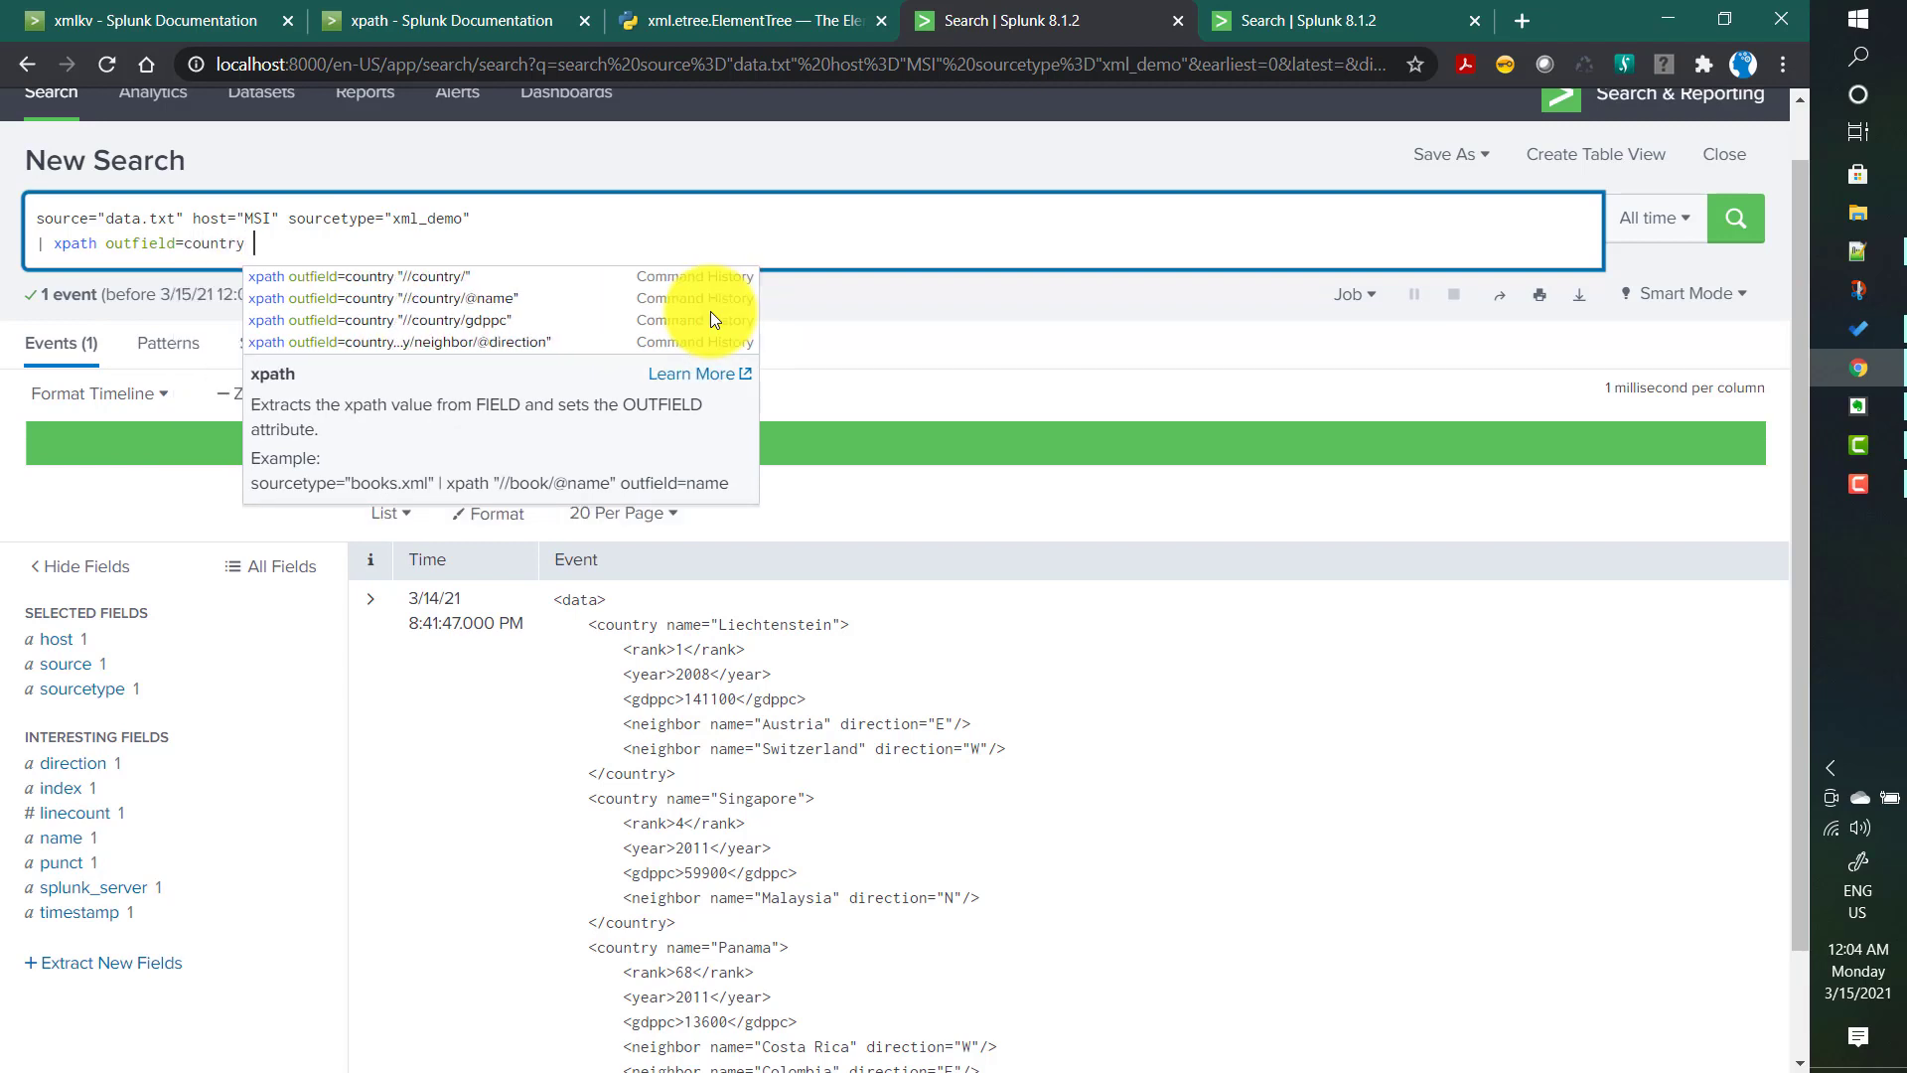
pyautogui.write('""')
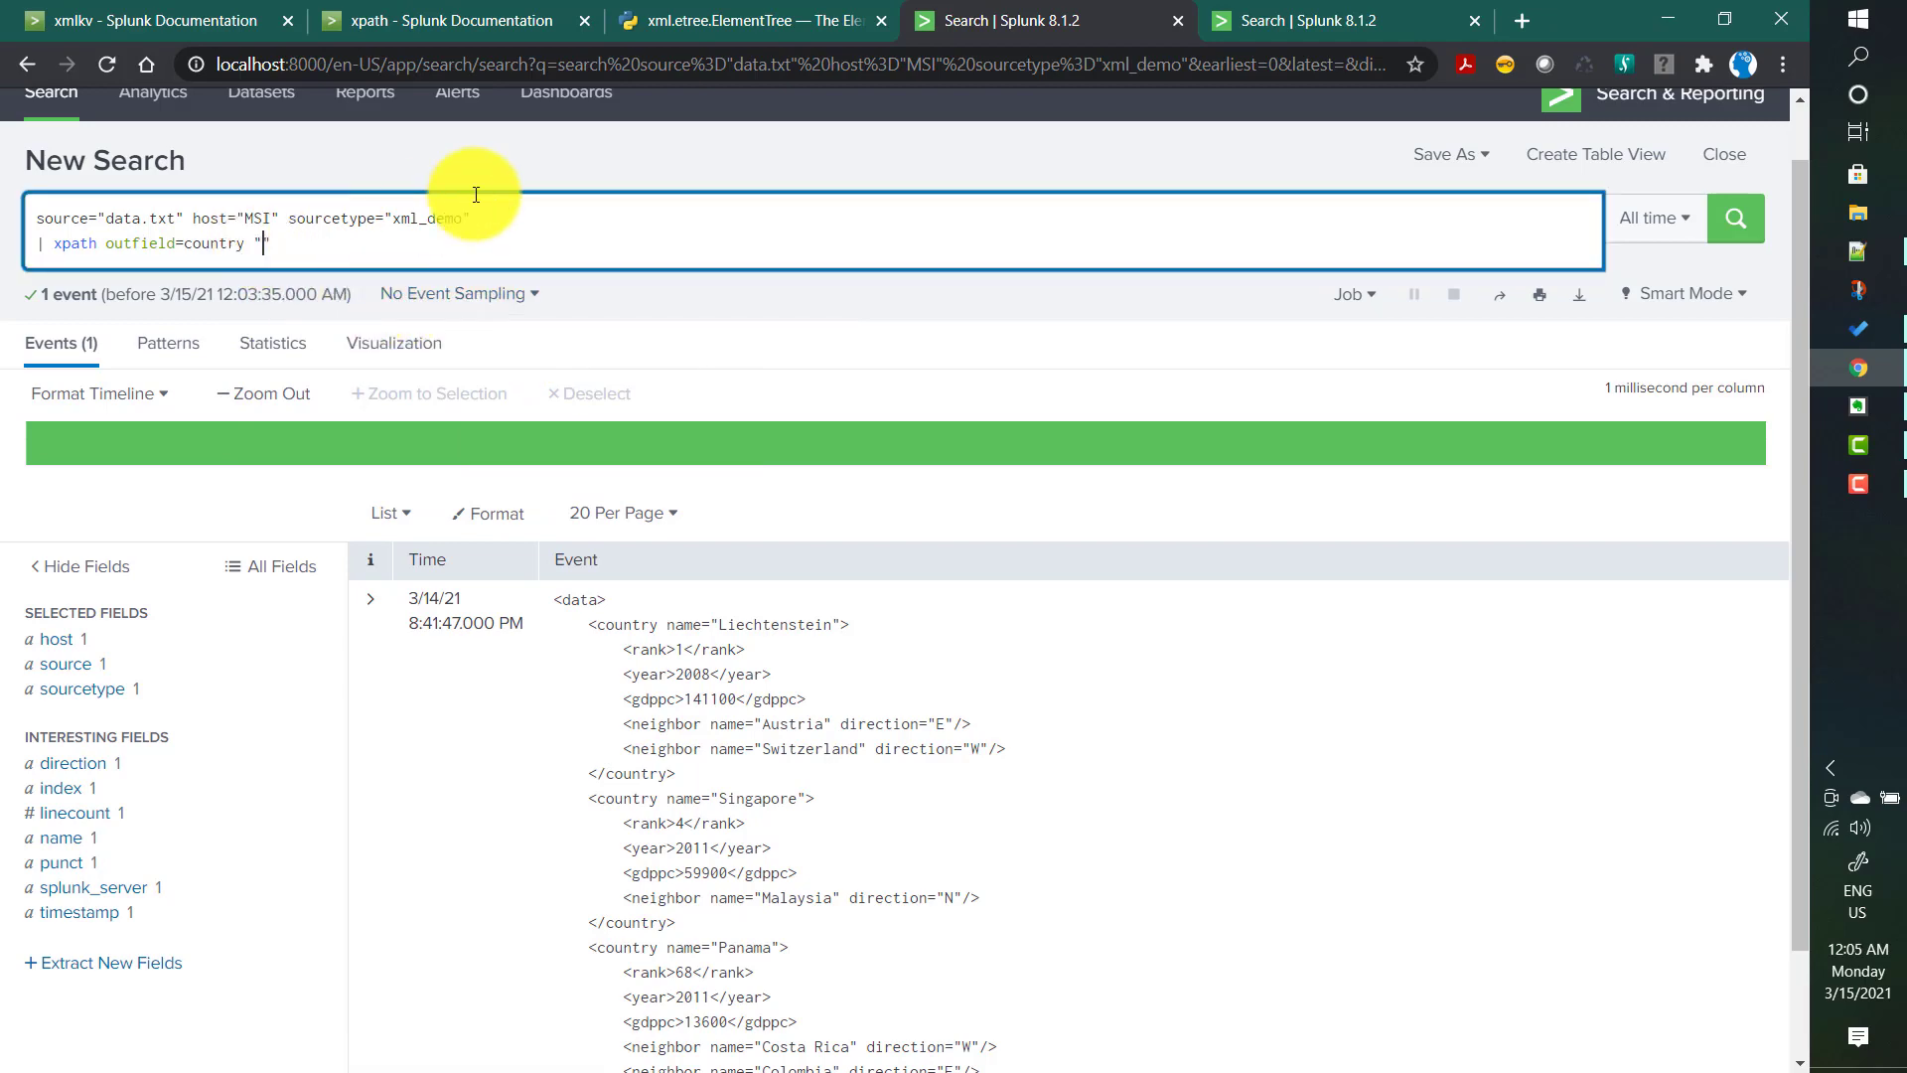
# Look up the meaning of the // syntax in Python's ElementTree XPath table and return to the Splunk search.
pyautogui.click(749, 26)
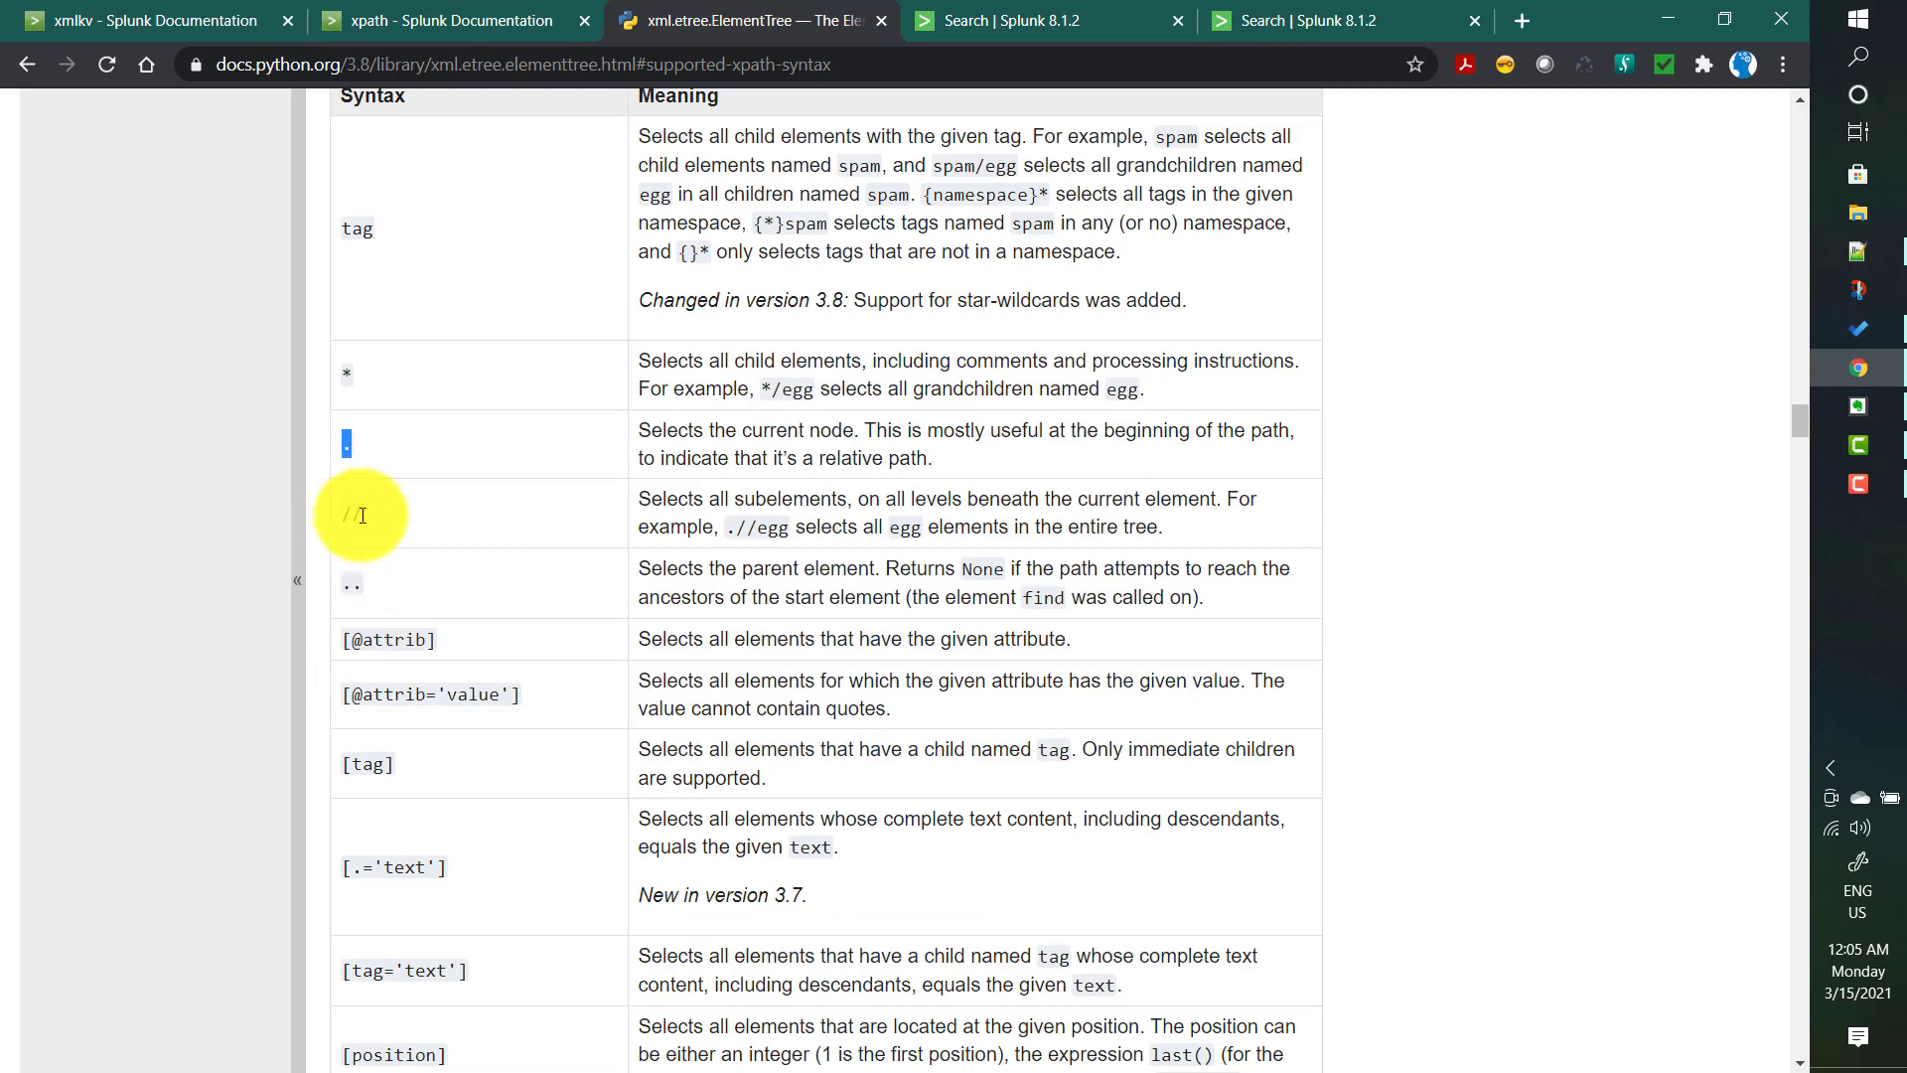
pyautogui.moveTo(374, 511); pyautogui.dragTo(340, 512)
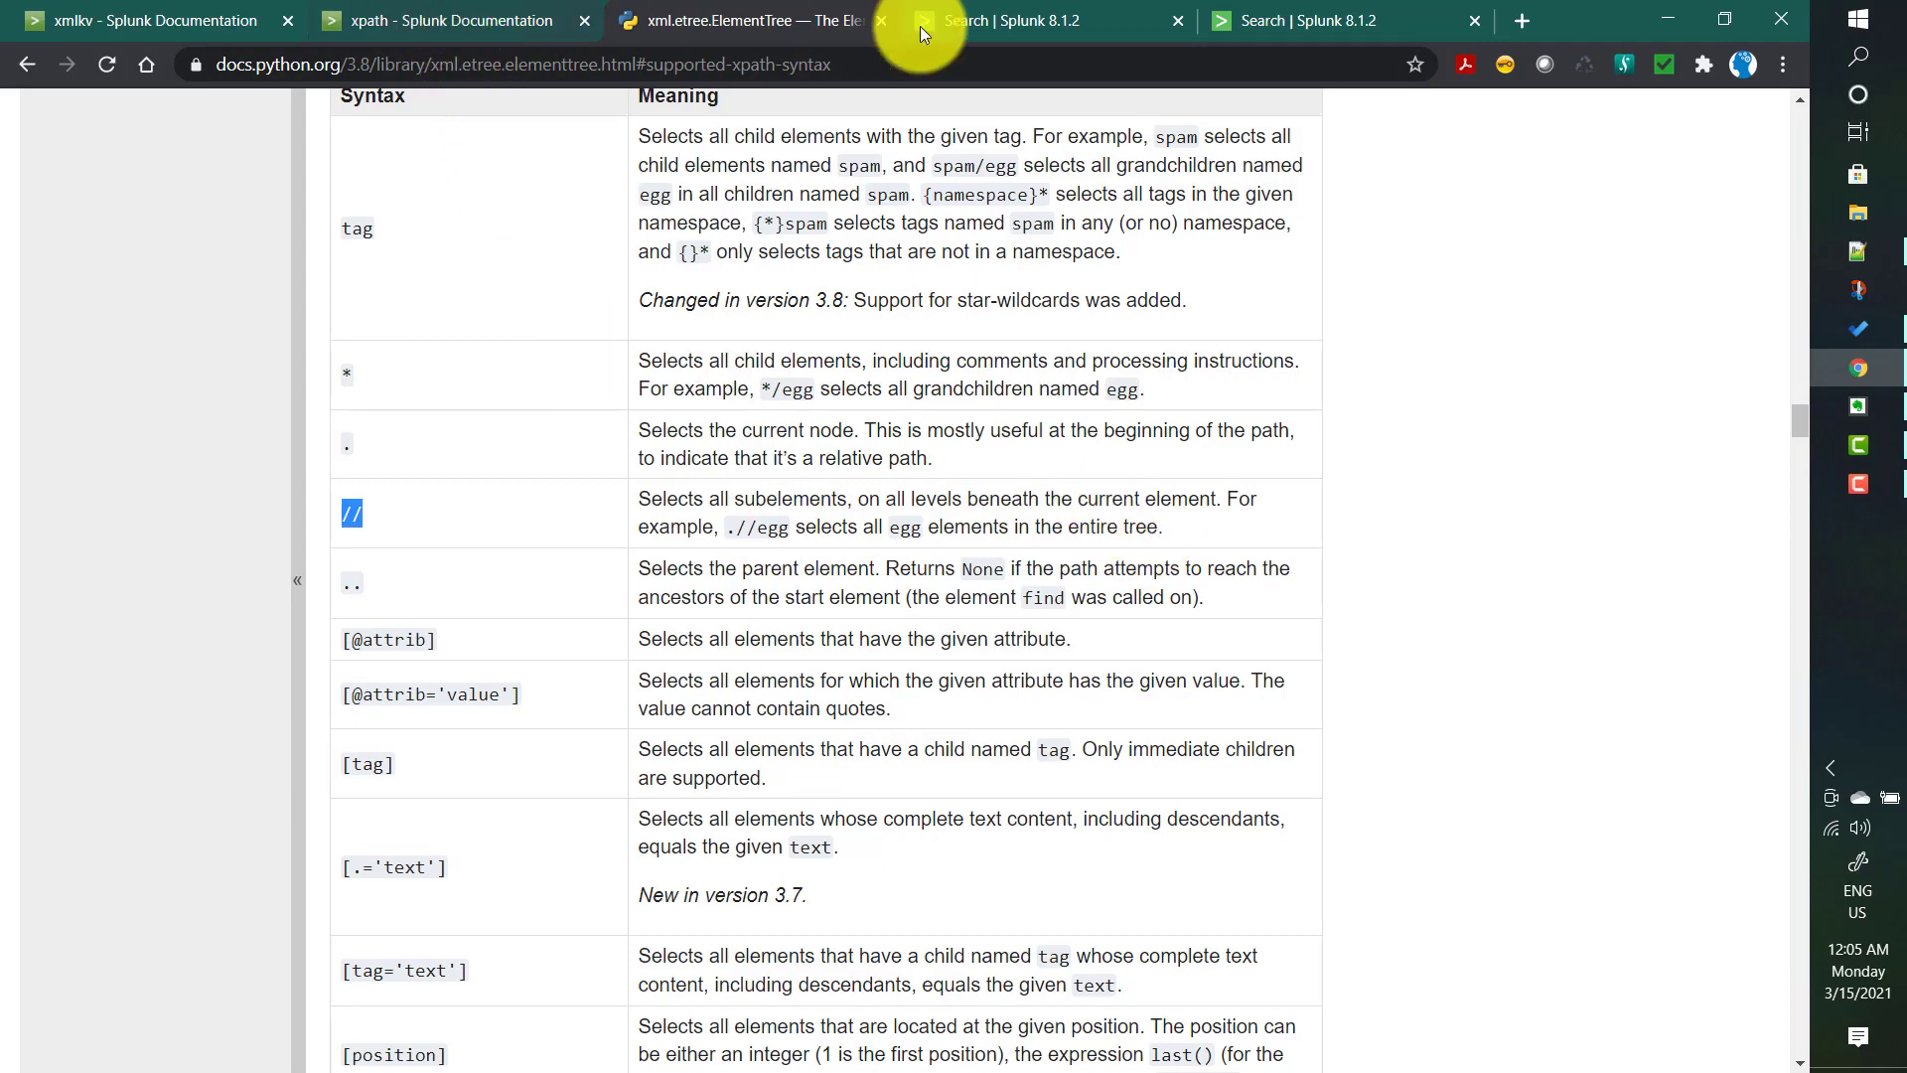
pyautogui.click(1005, 18)
pyautogui.scroll(-1, 676, 612)
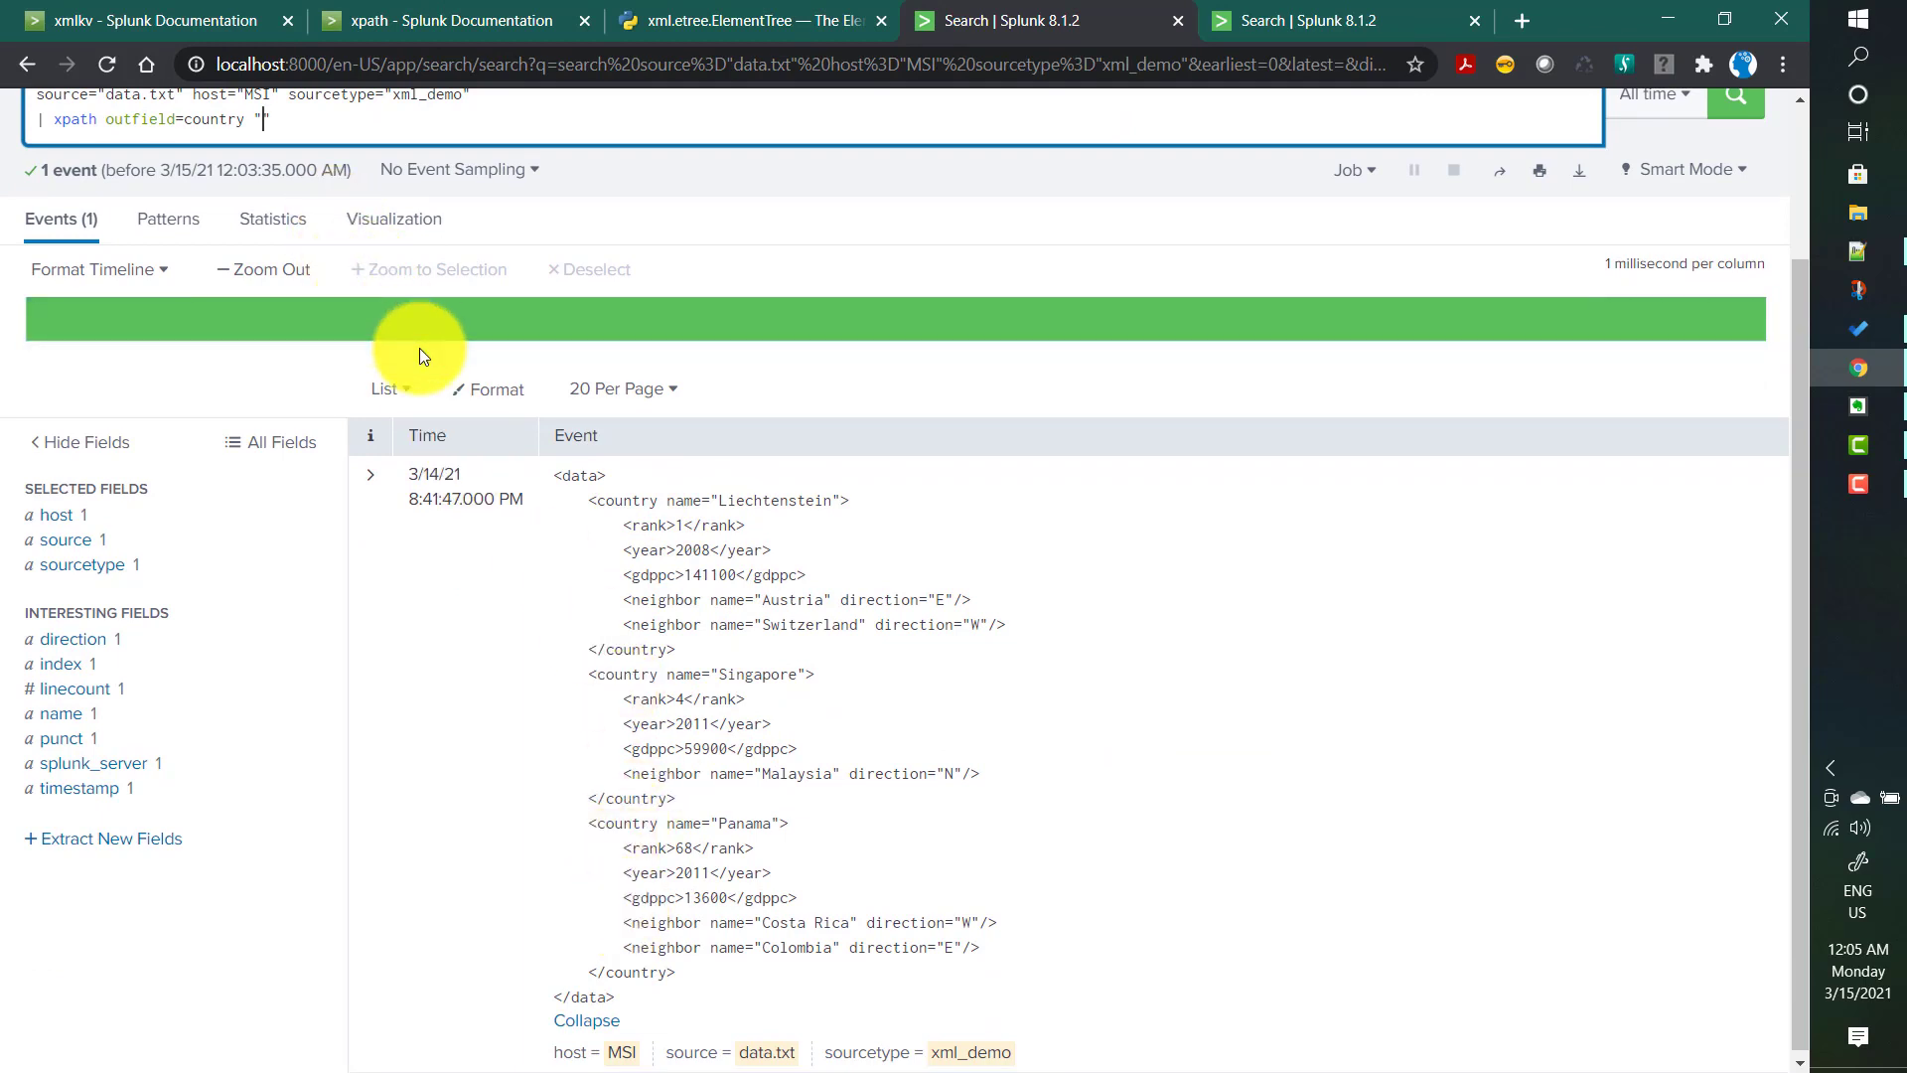
pyautogui.write('//country')
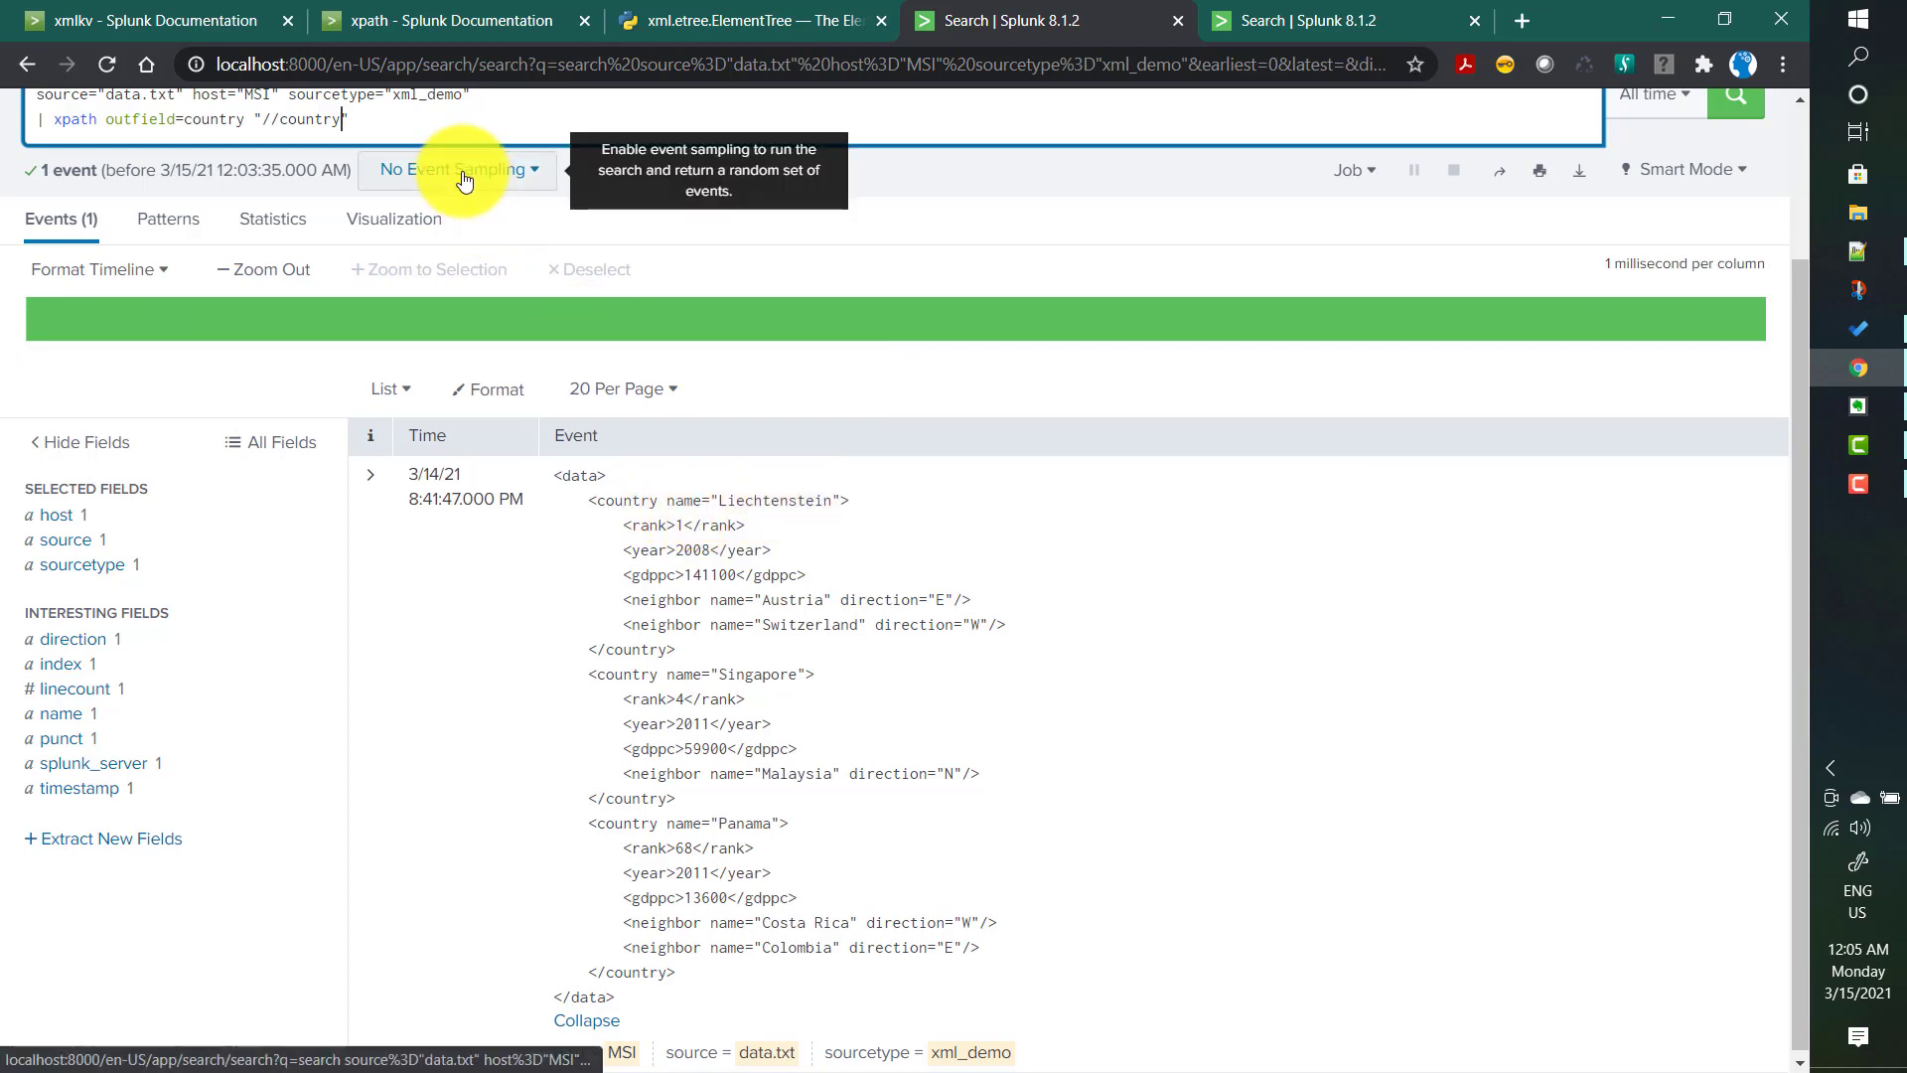
pyautogui.write('/')
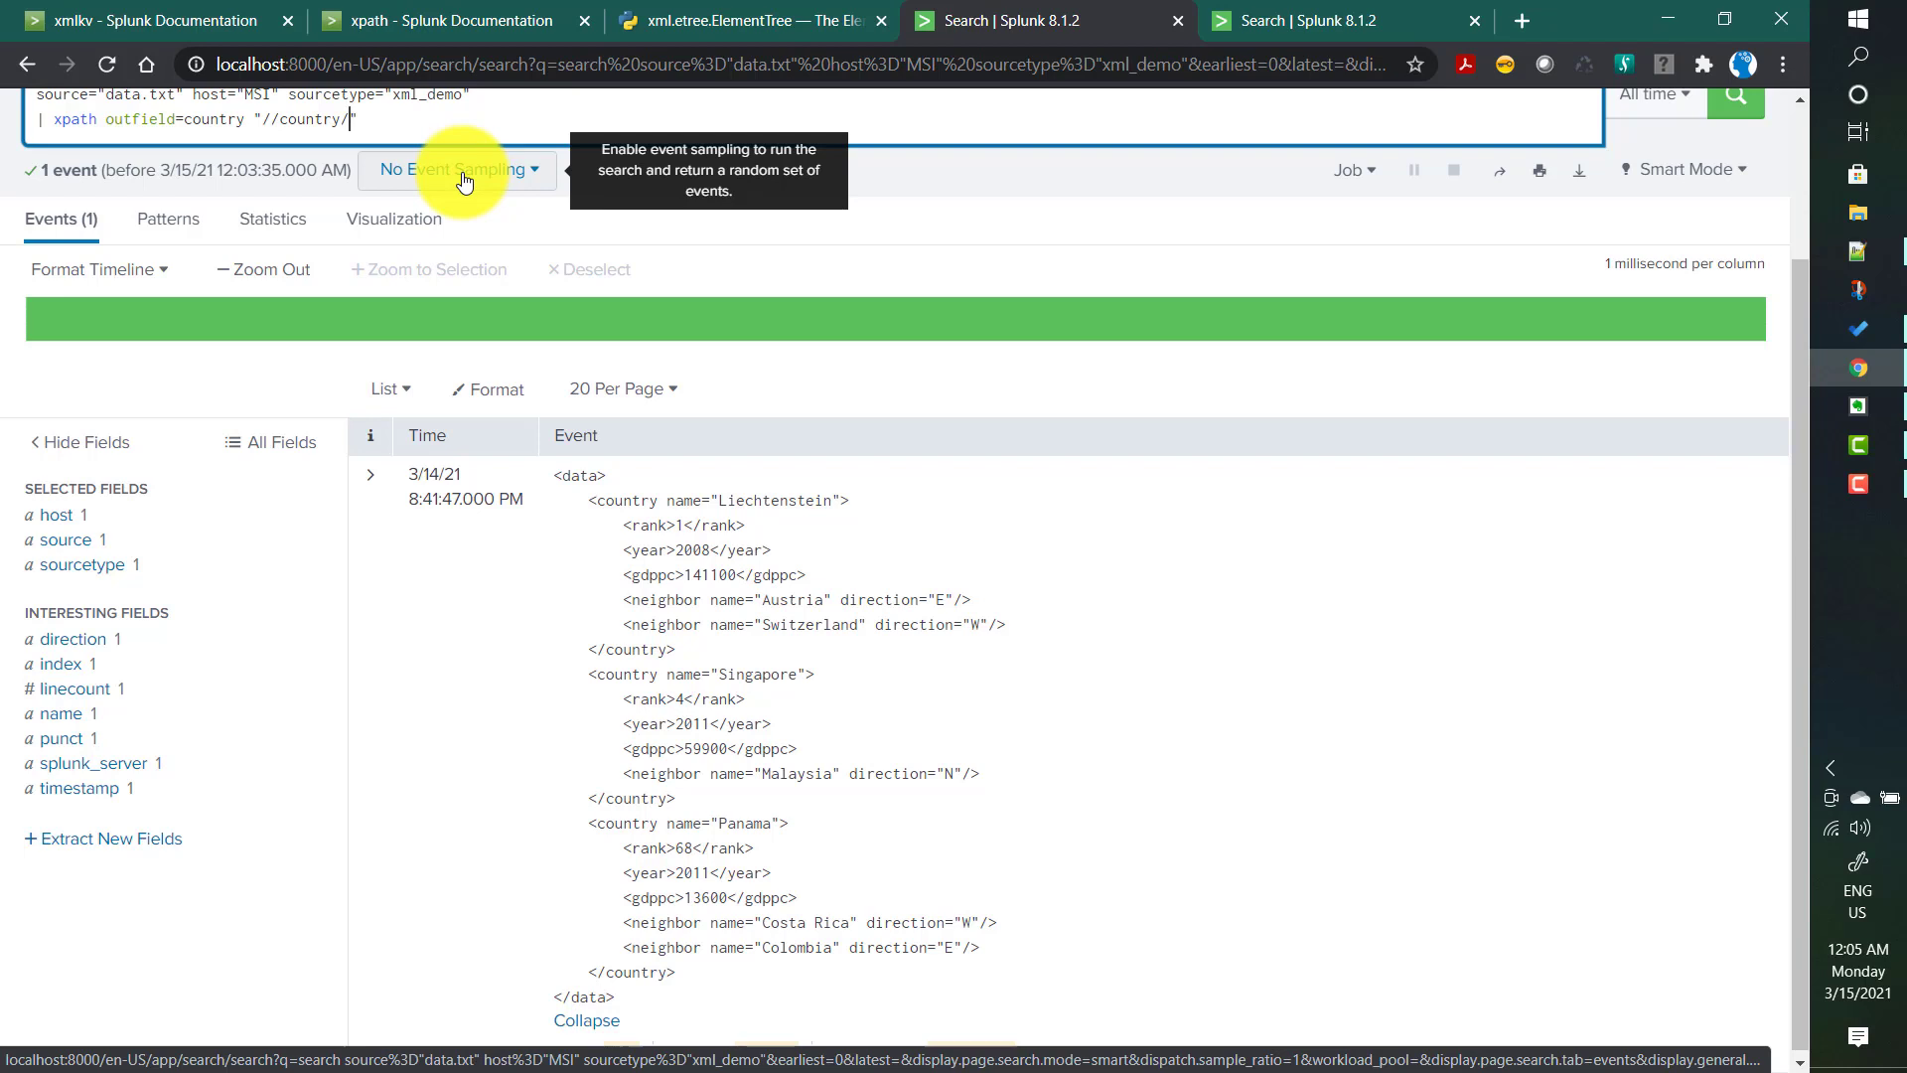
pyautogui.write('@name')
pyautogui.press('Return')
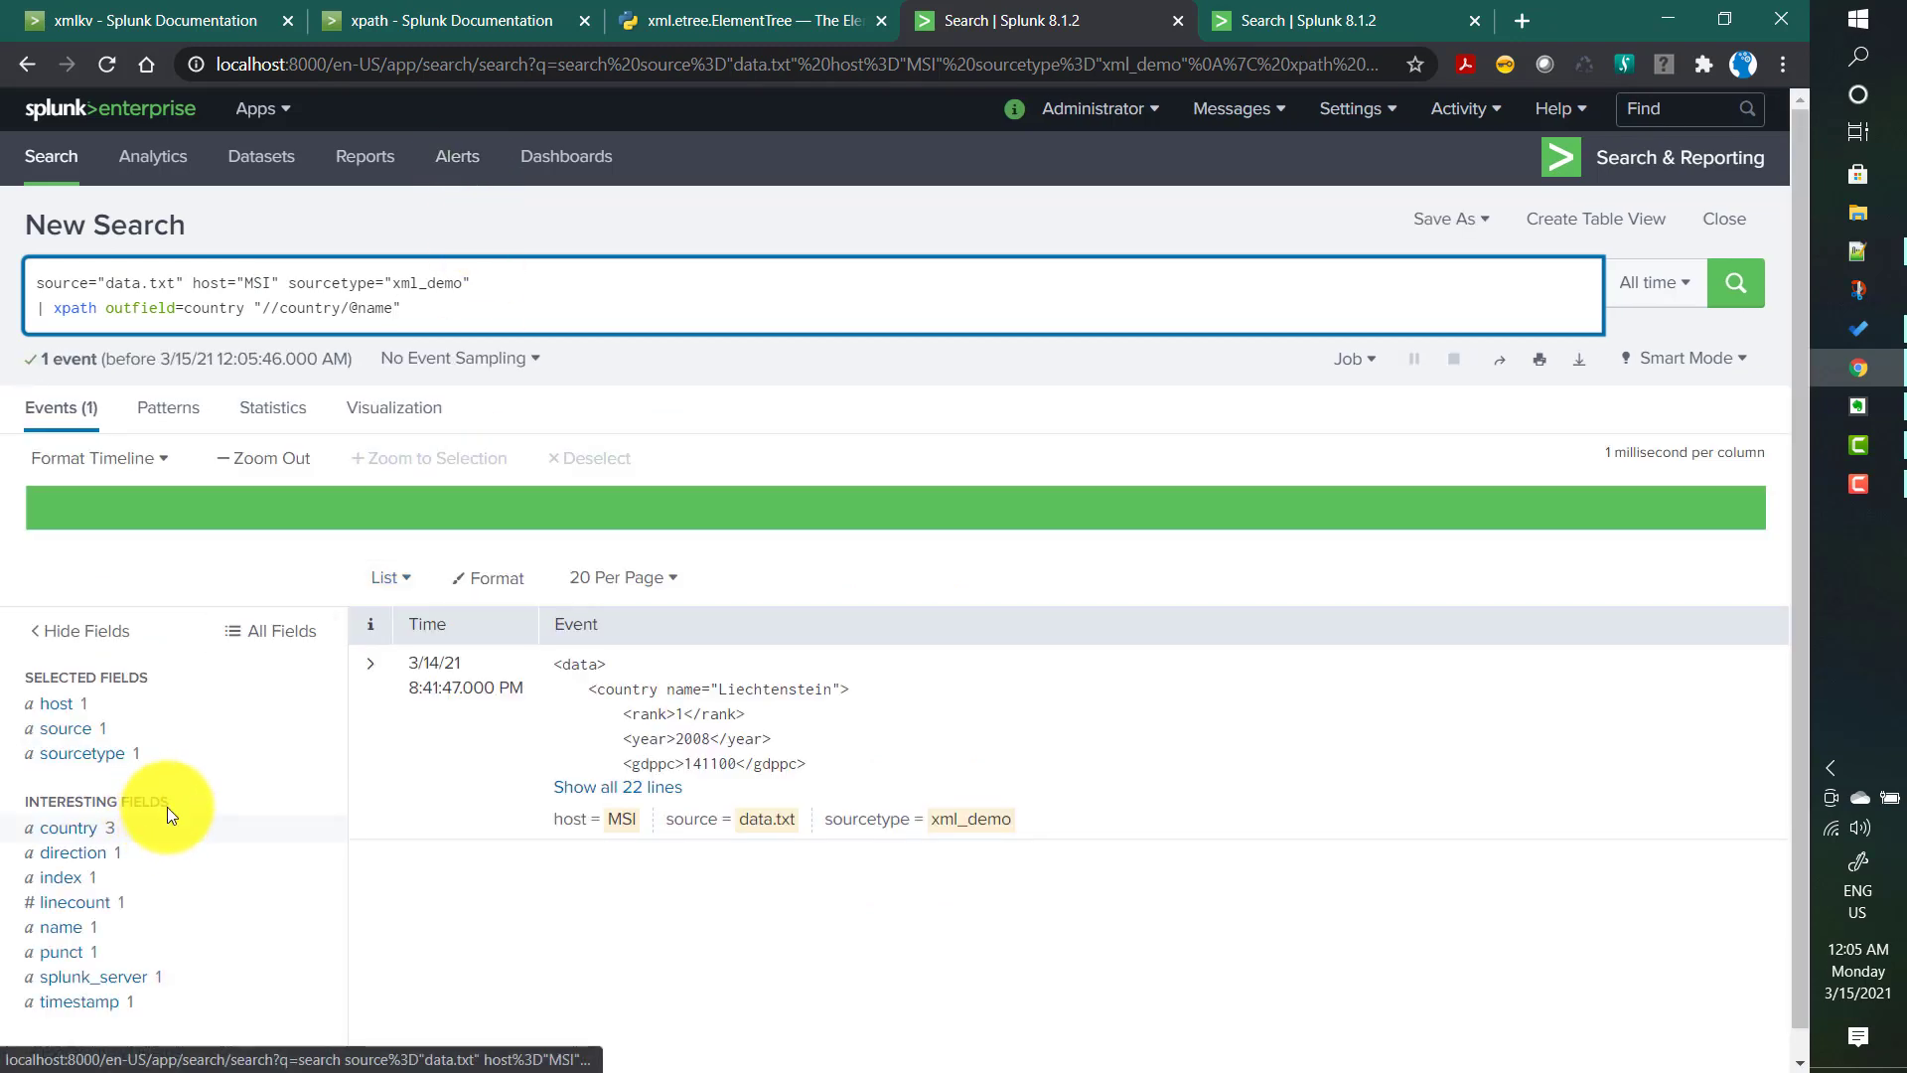
# Inspect the values of the extracted country field and compare them with the country elements in the full XML event.
pyautogui.click(67, 838)
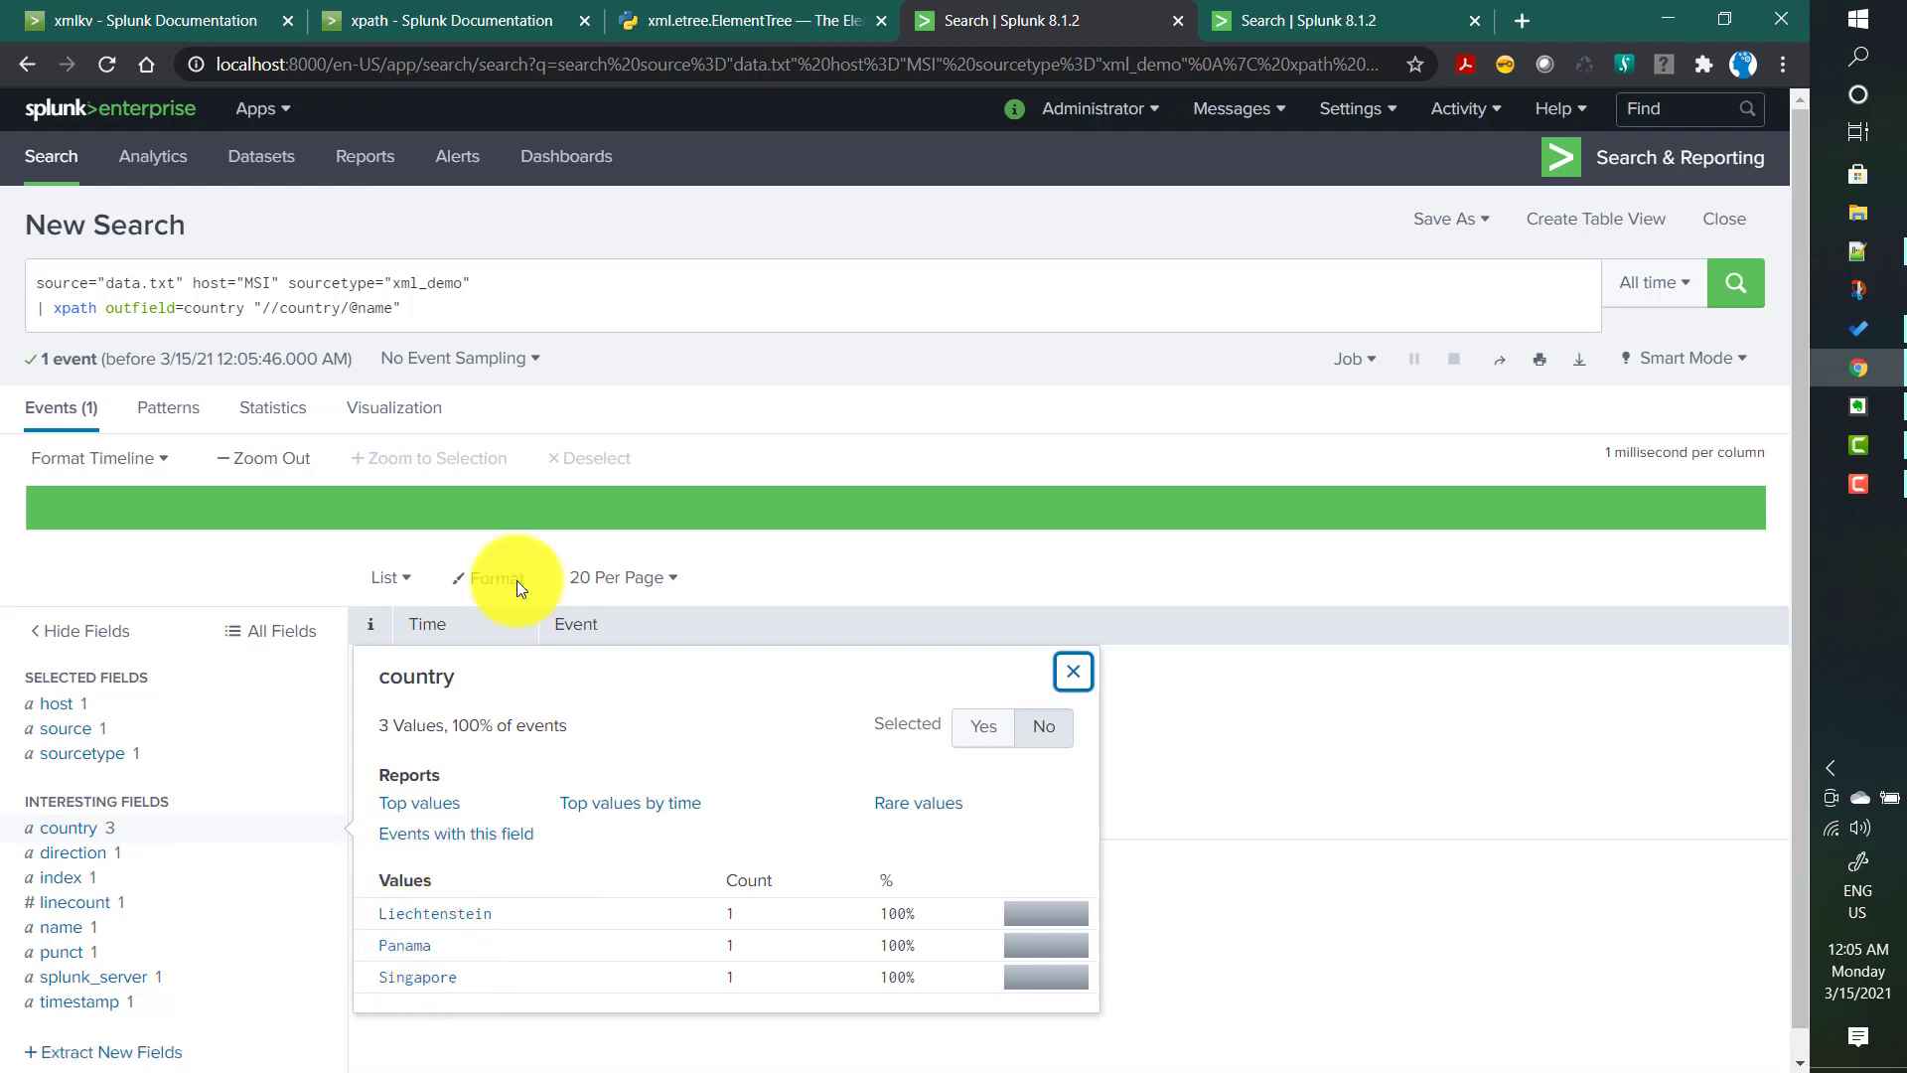
pyautogui.click(438, 313)
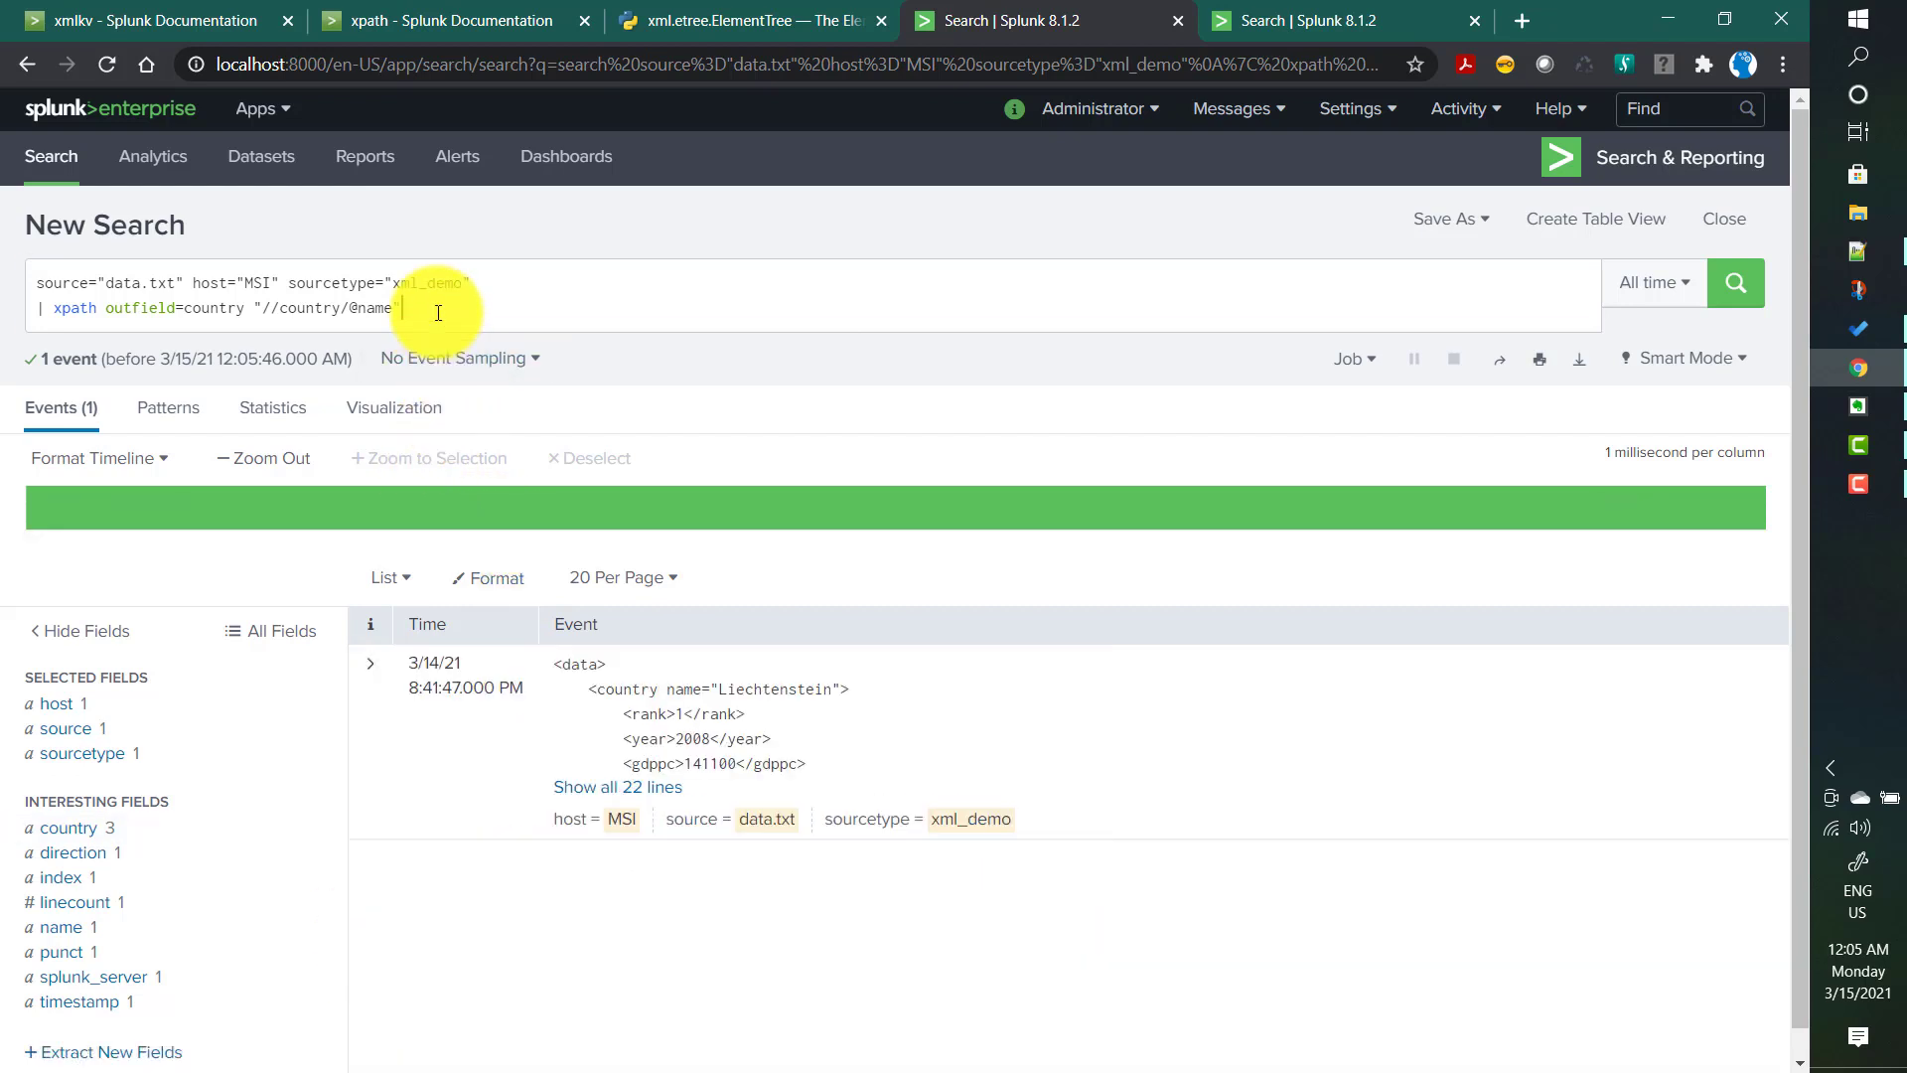
pyautogui.click(617, 787)
pyautogui.scroll(-2, 665, 660)
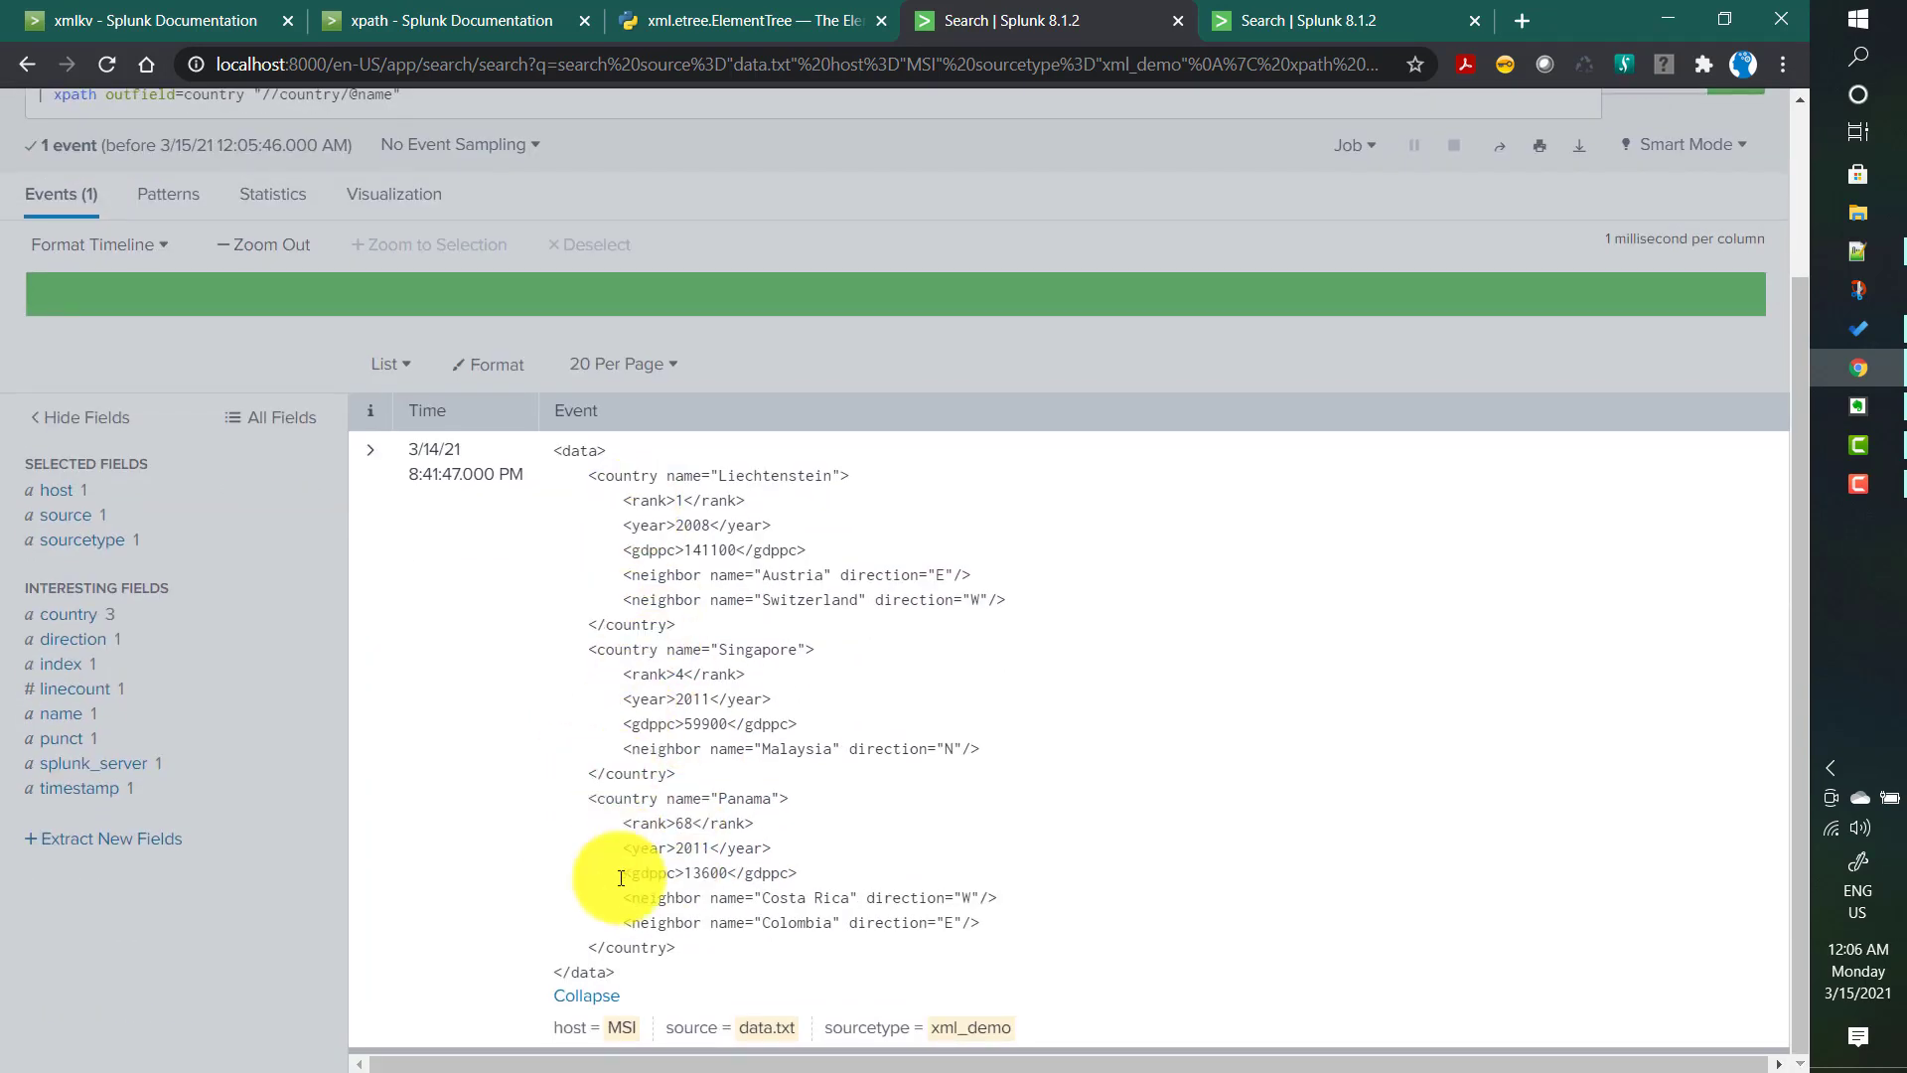
pyautogui.scroll(2, 538, 869)
pyautogui.scroll(1, 538, 868)
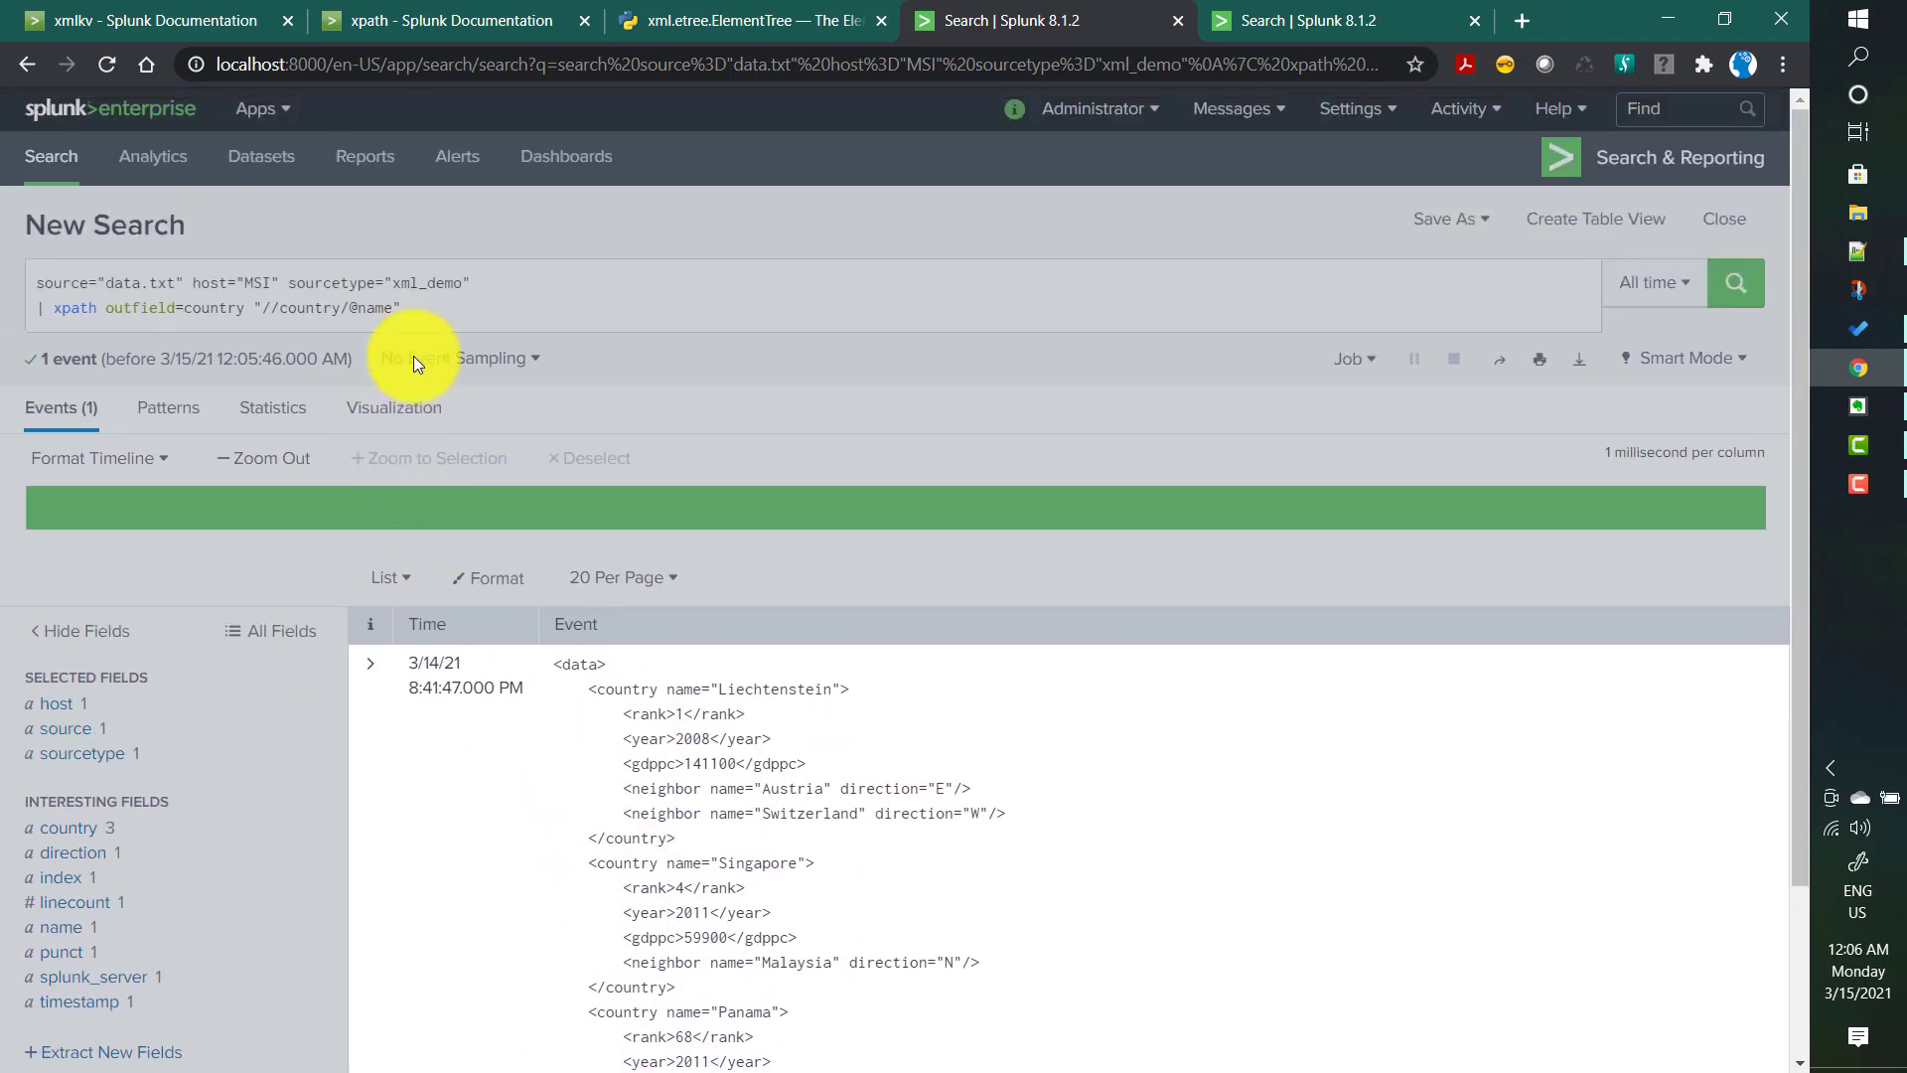
# Append "| table country" on a new line of the search and run it.
pyautogui.click(439, 317)
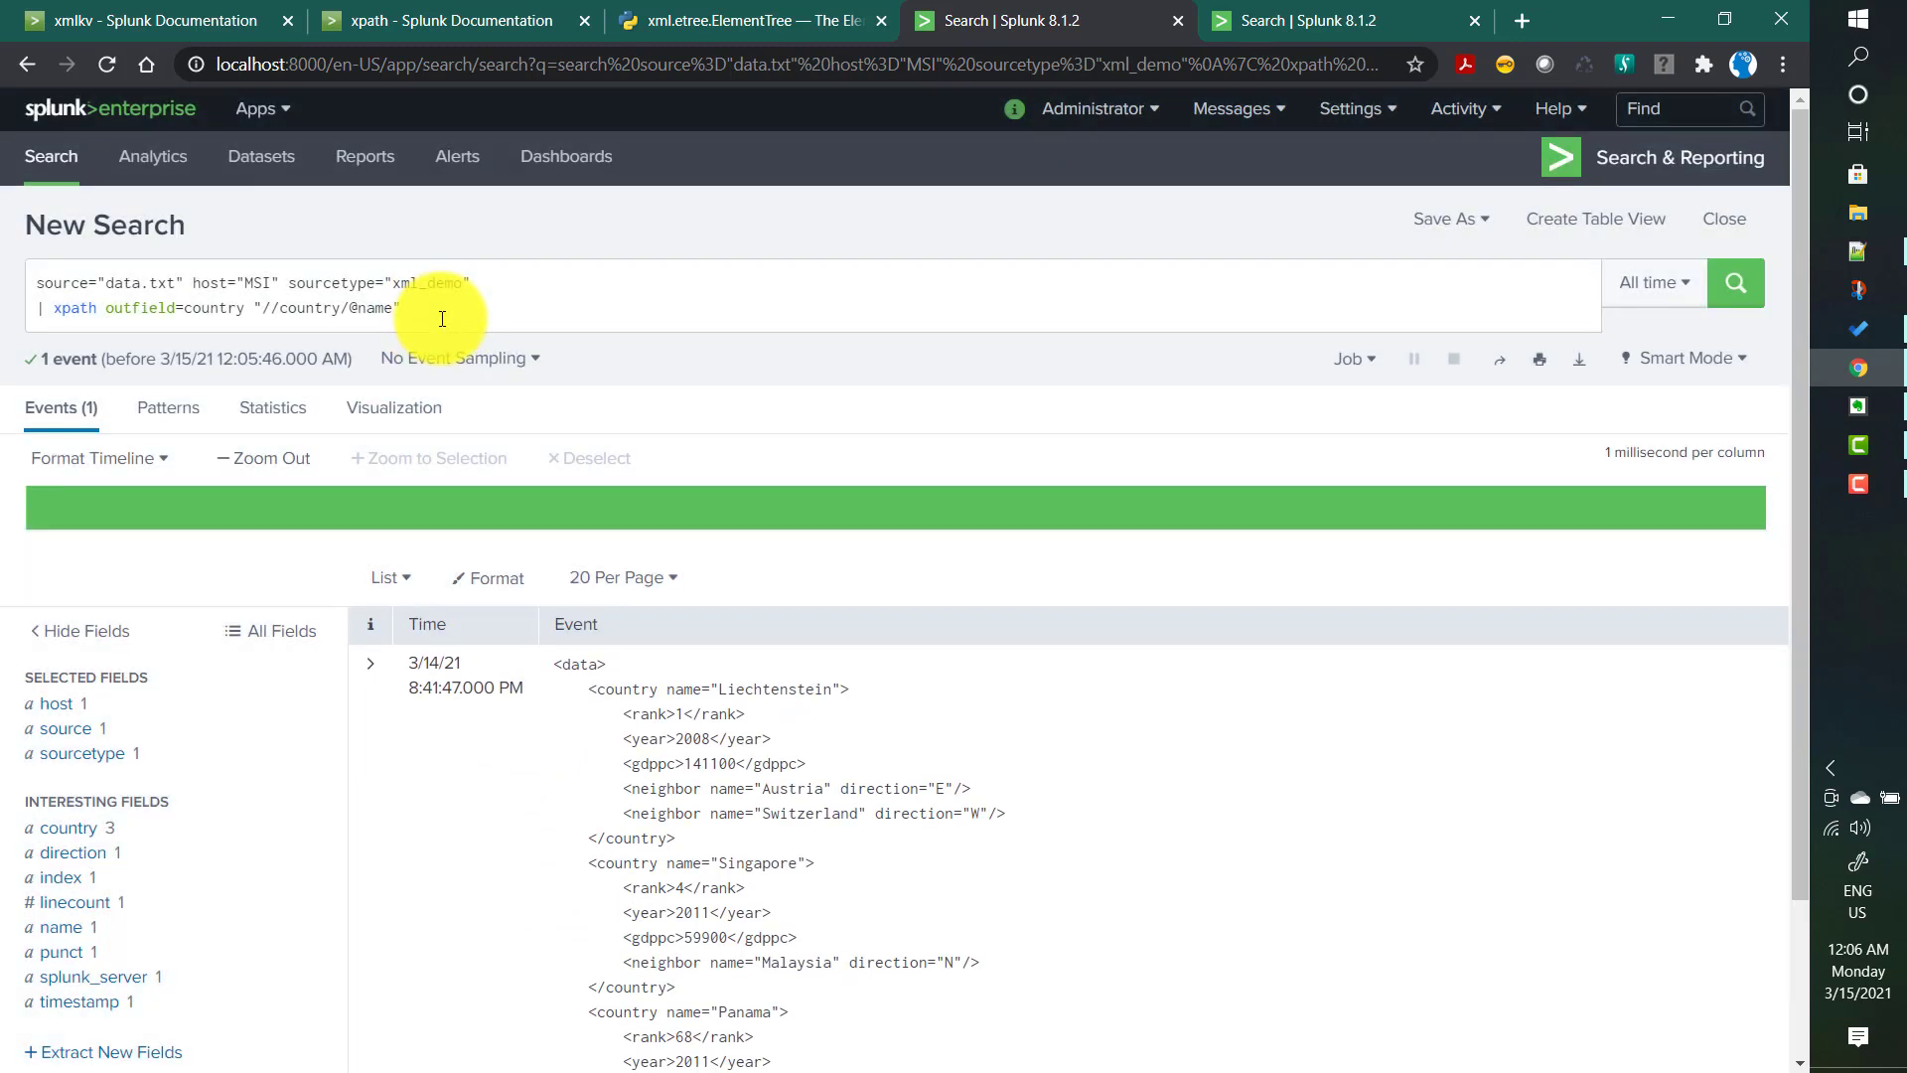
pyautogui.click(441, 316)
pyautogui.hotkey('shift', 'Return')
pyautogui.write('| ')
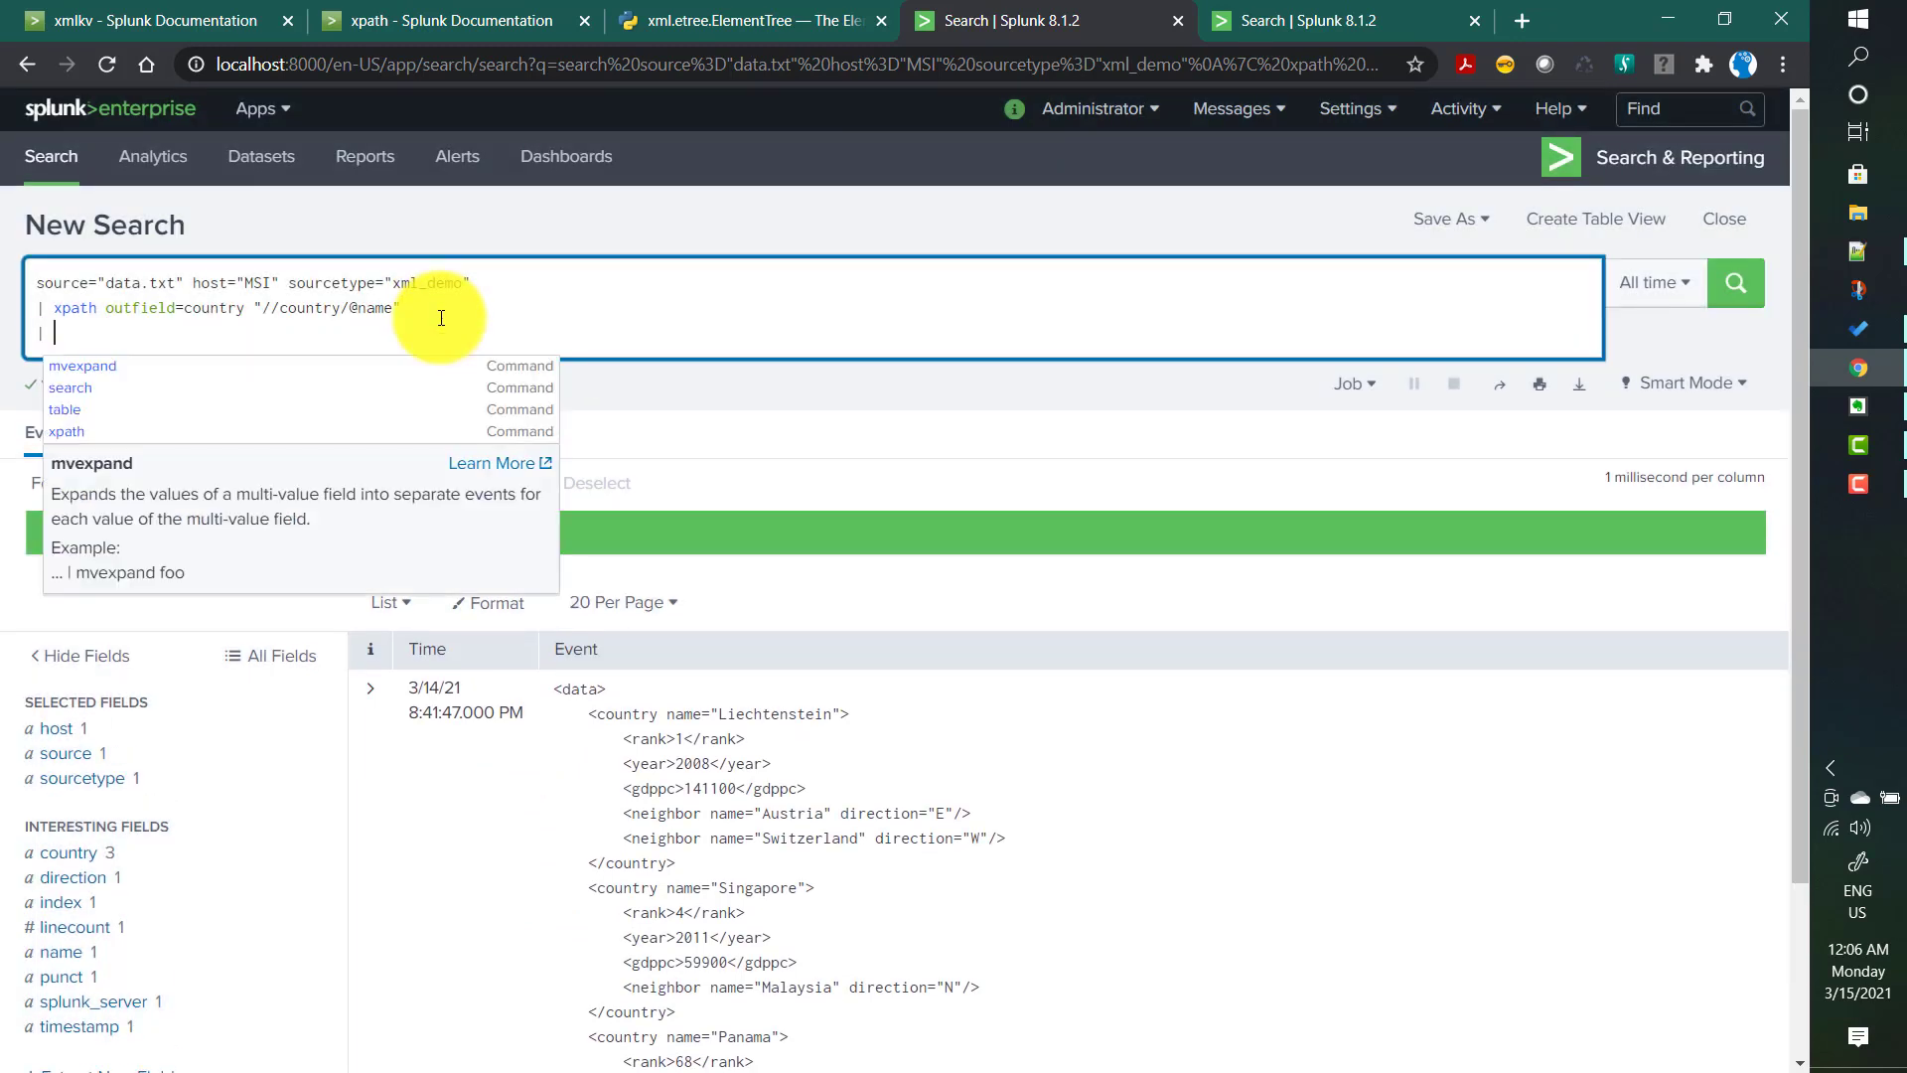
pyautogui.write('table')
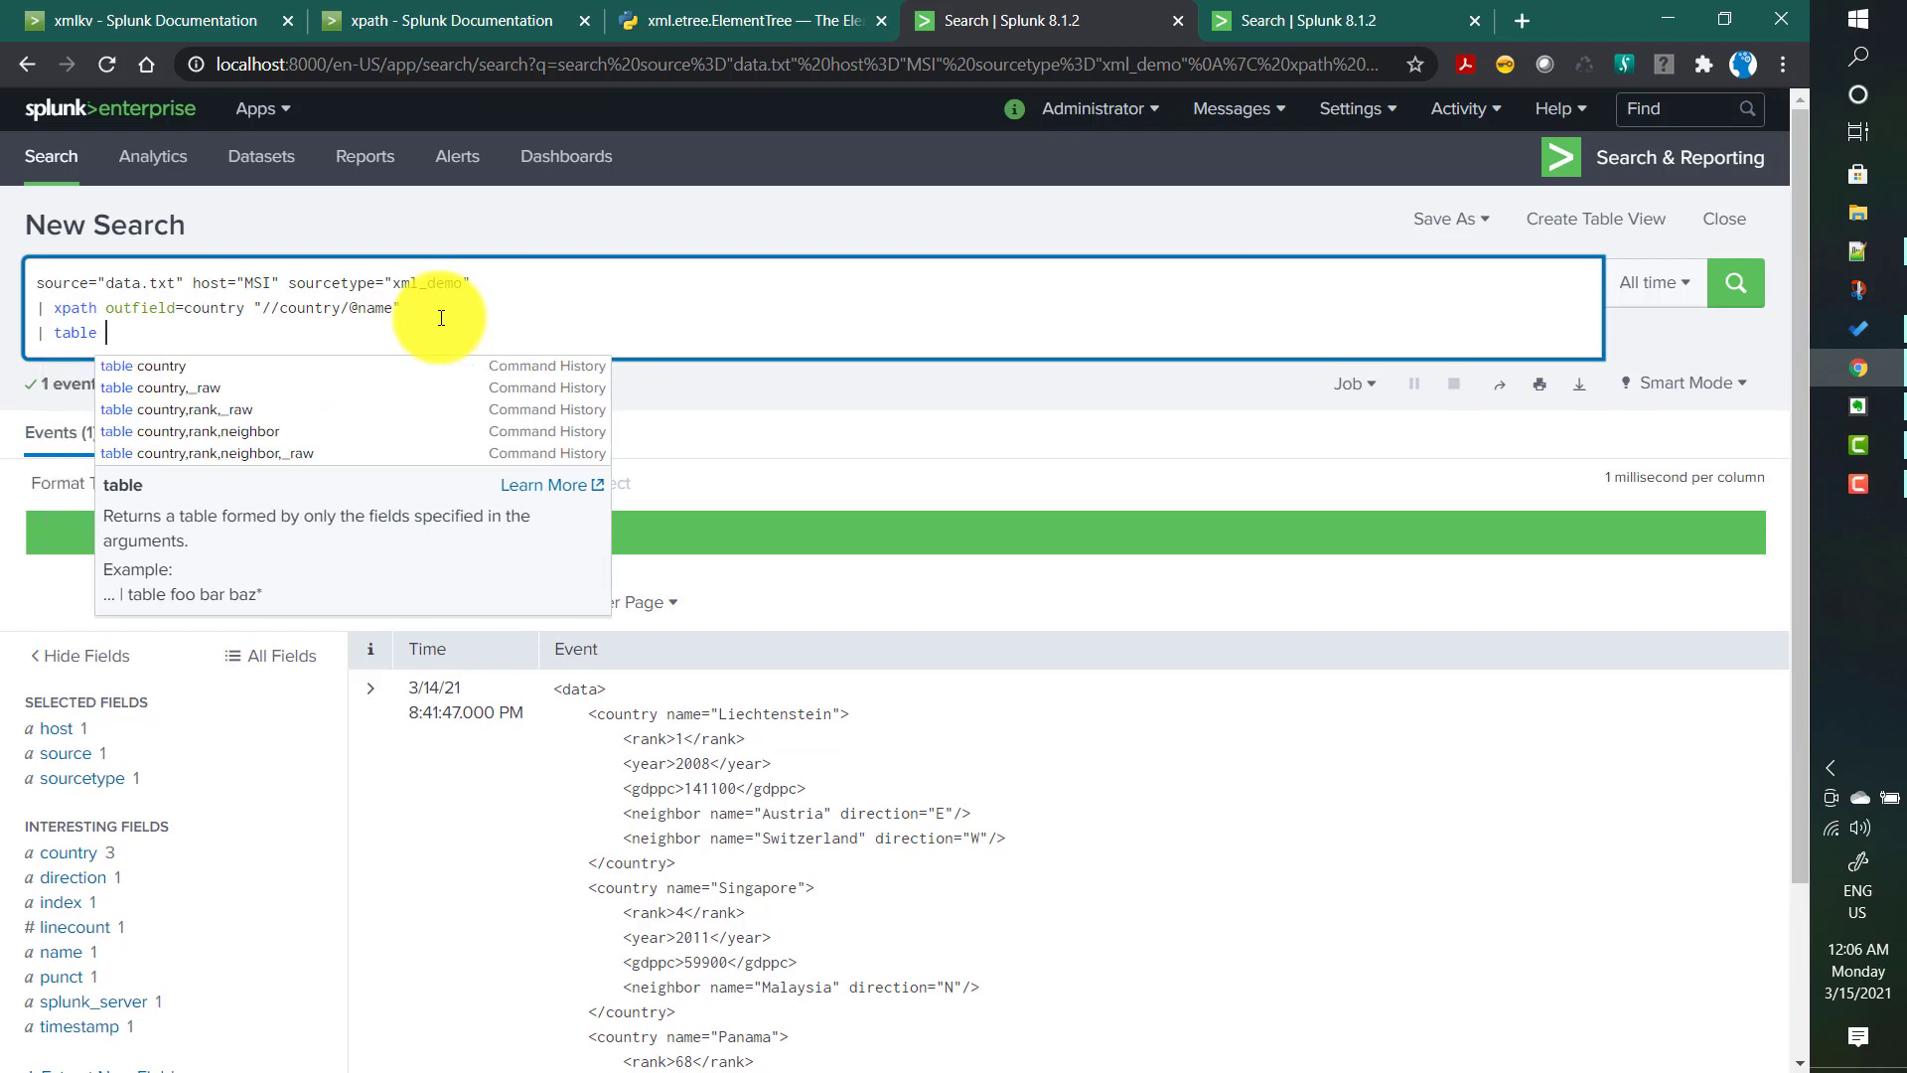
pyautogui.doubleClick(200, 308)
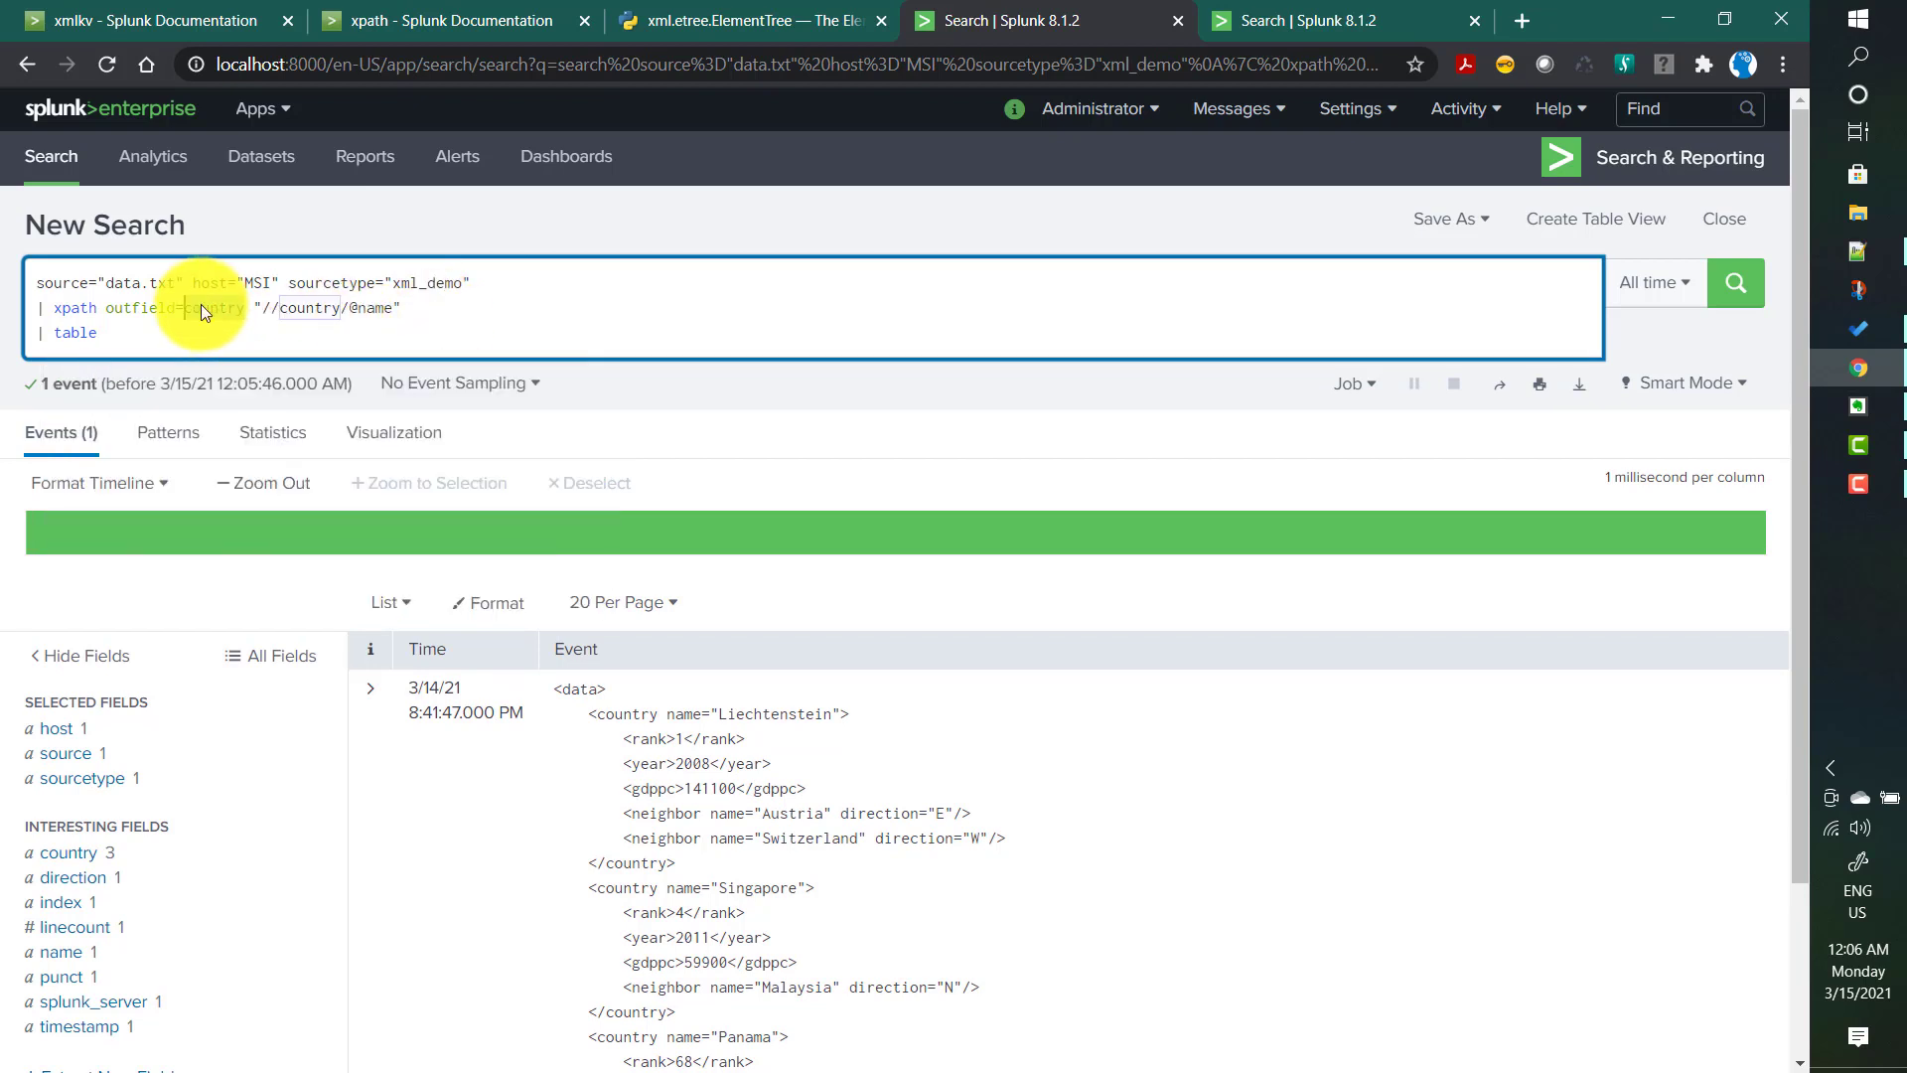
pyautogui.click(129, 332)
pyautogui.write('country')
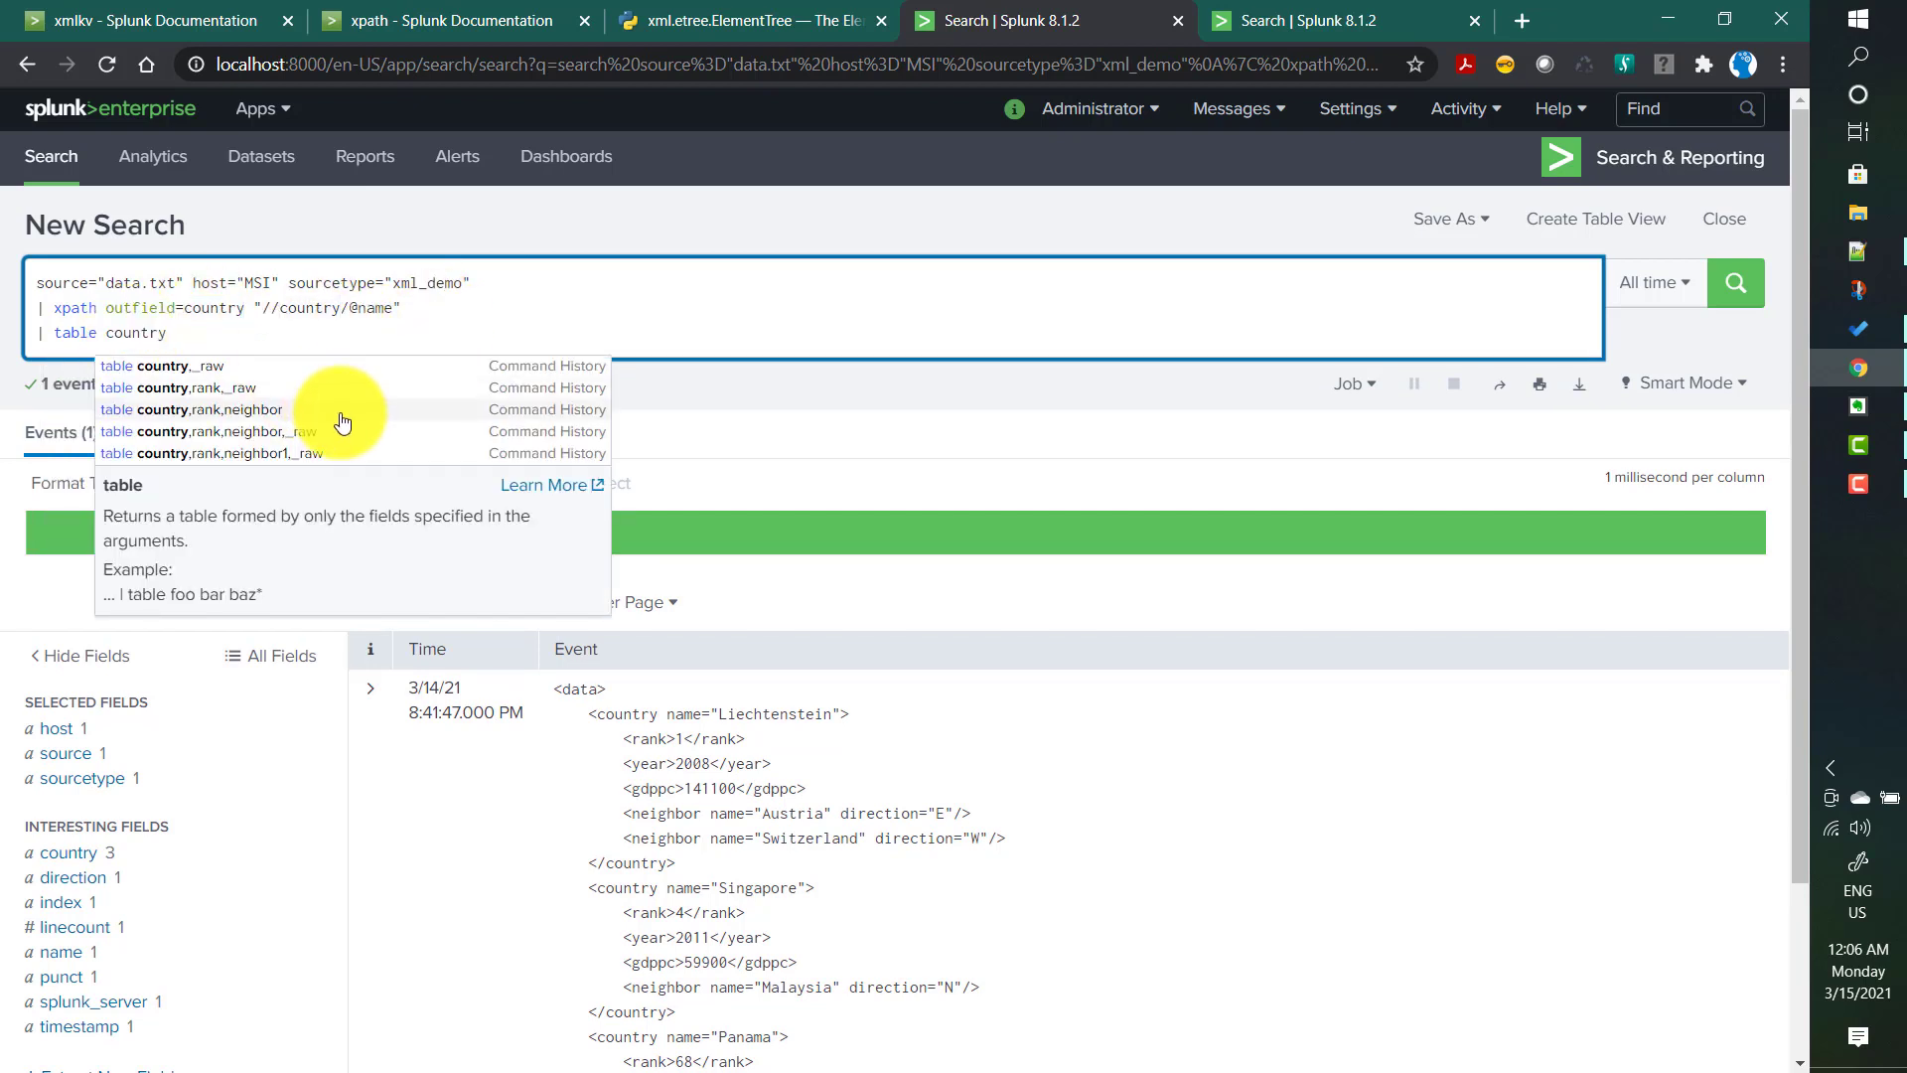
pyautogui.press('Return')
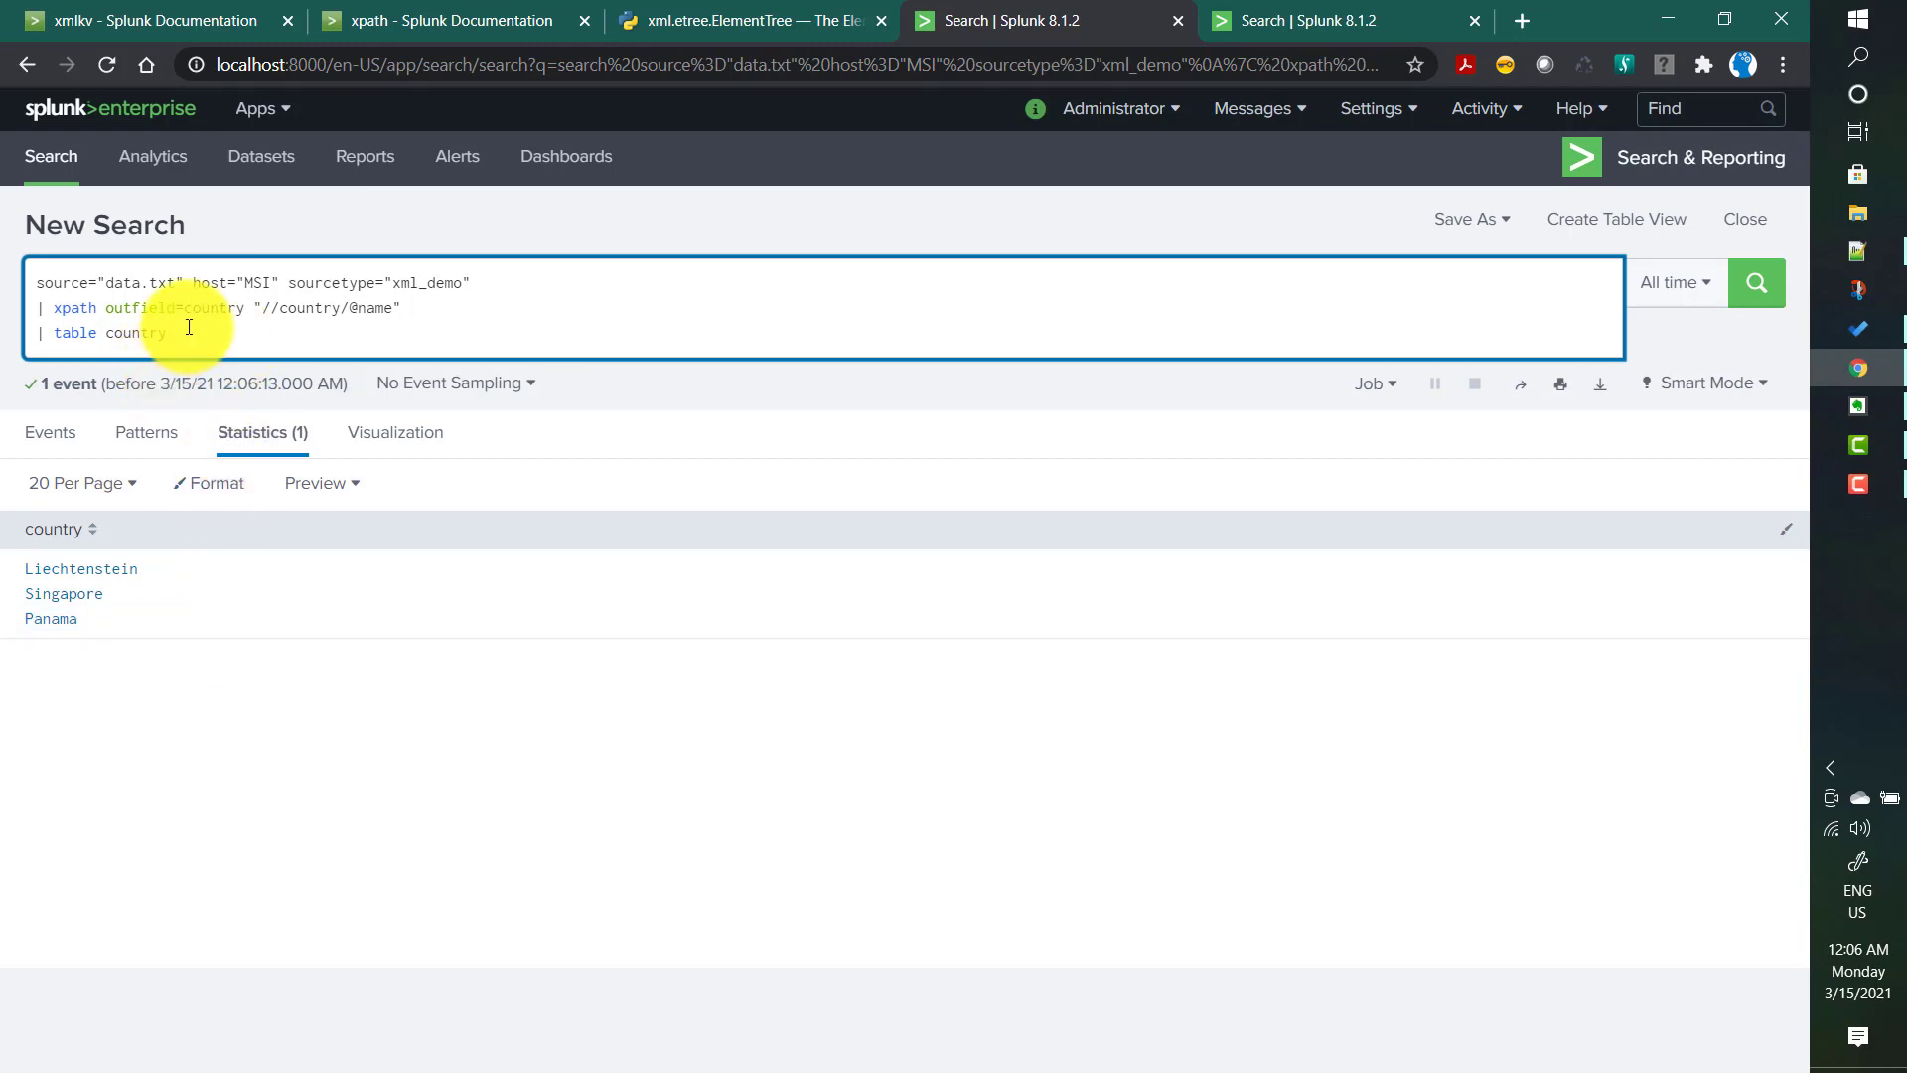
# Remove the "| table country" line, rerun the search and expand the event to show all its XML lines.
pyautogui.moveTo(171, 333); pyautogui.dragTo(39, 334)
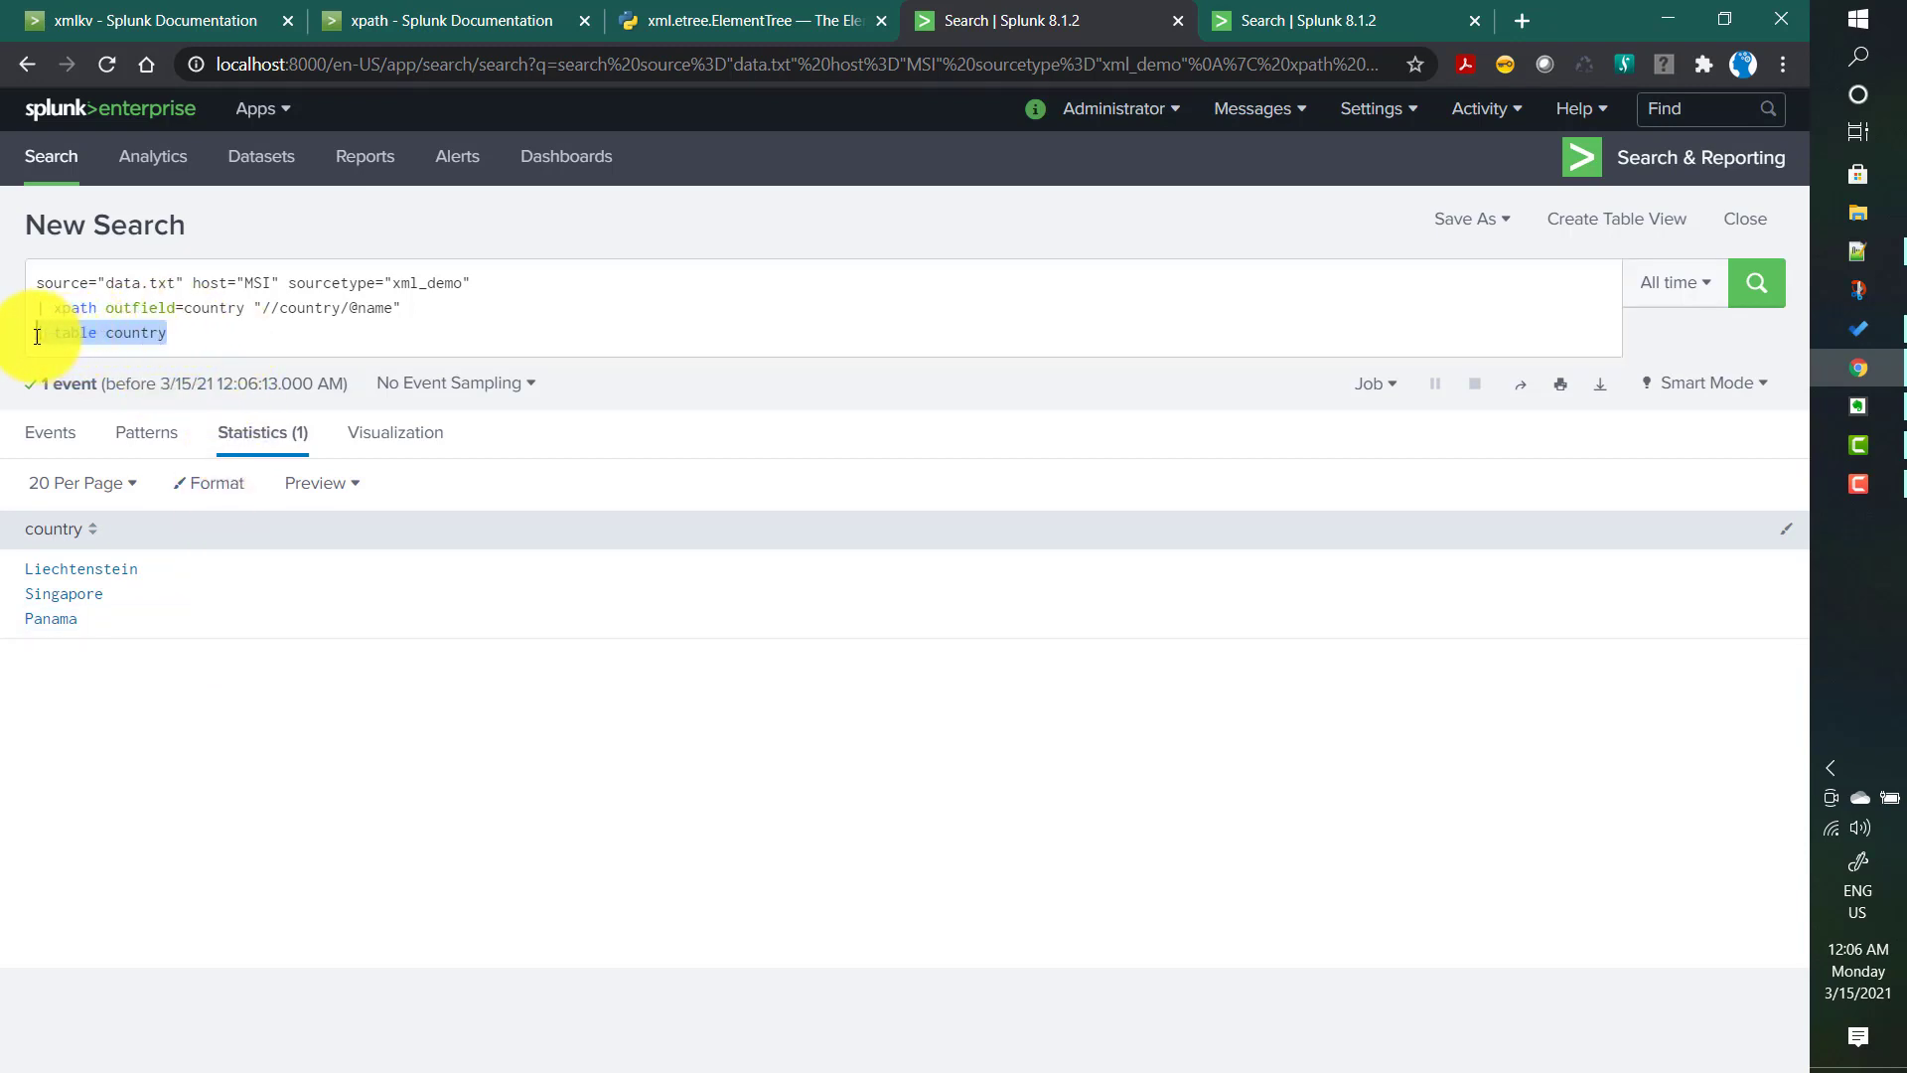
pyautogui.press('BackSpace')
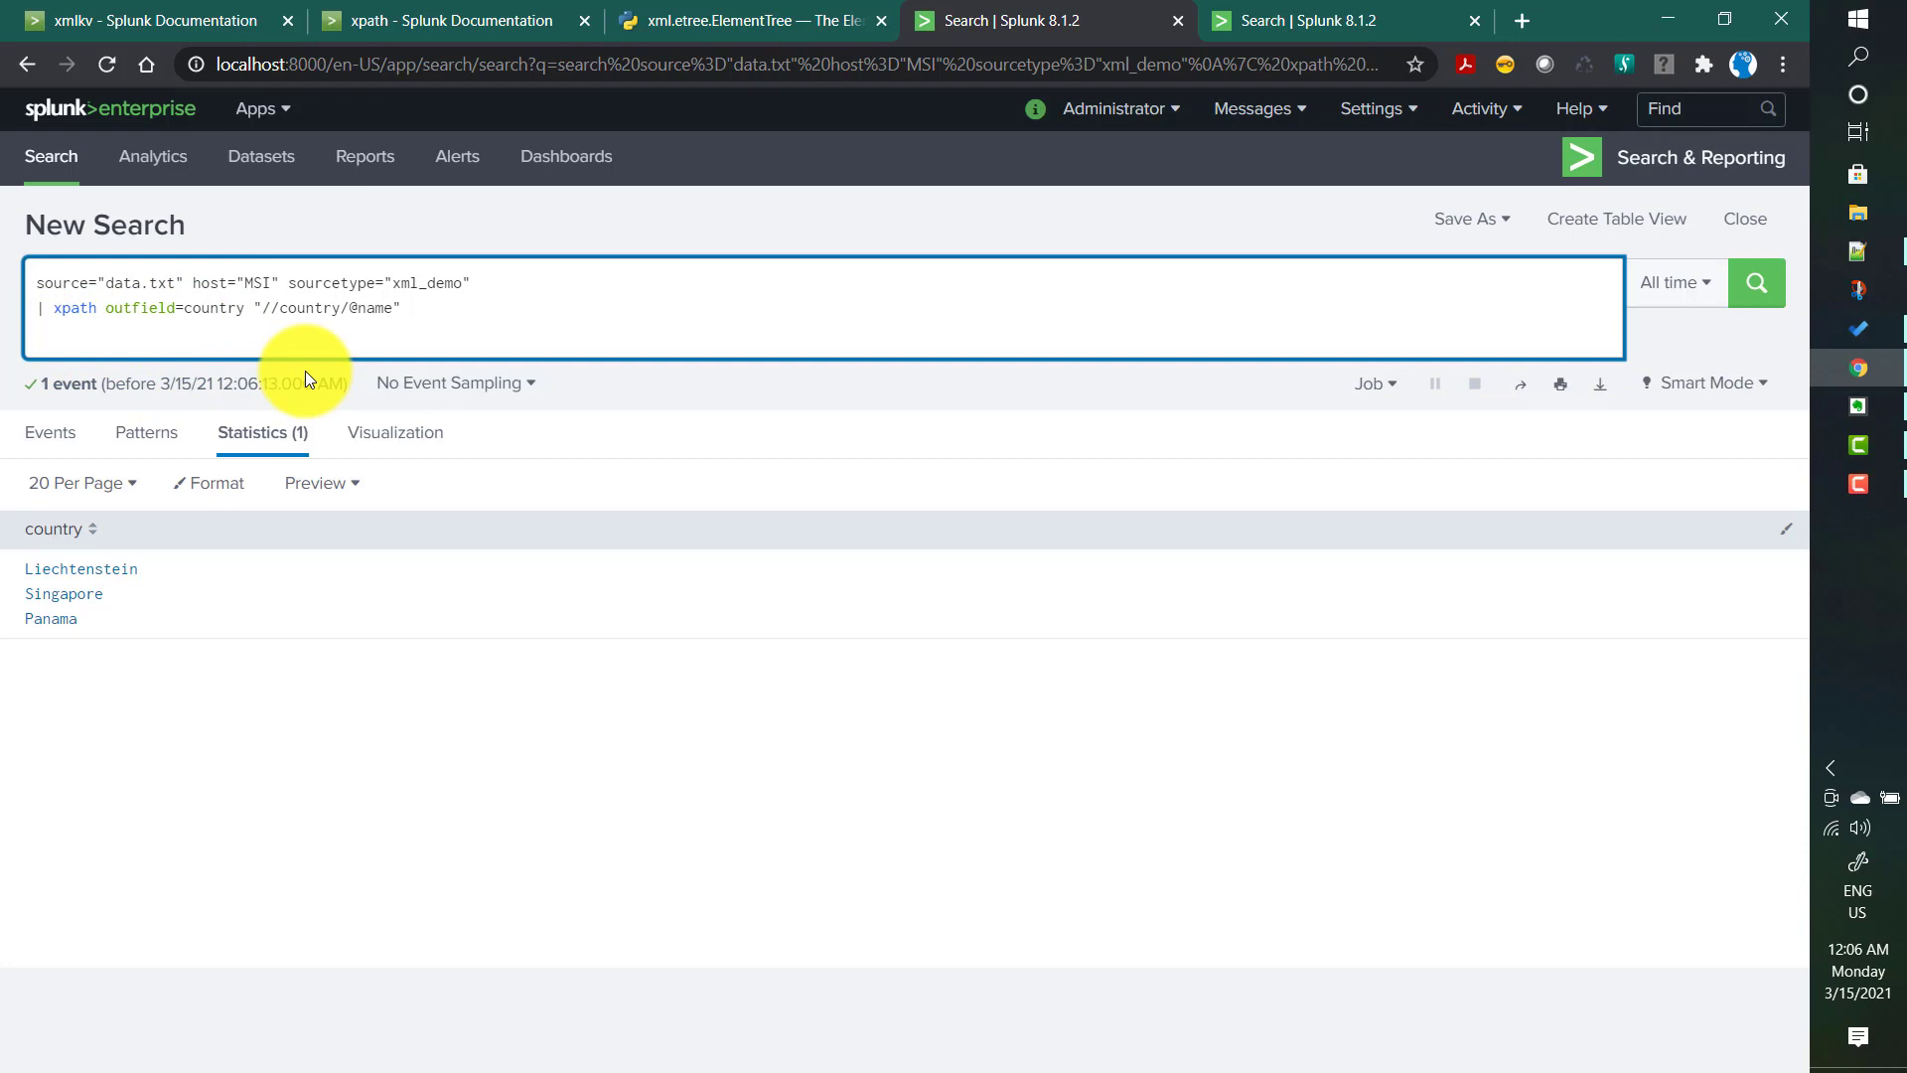
pyautogui.press('BackSpace')
pyautogui.press('Return')
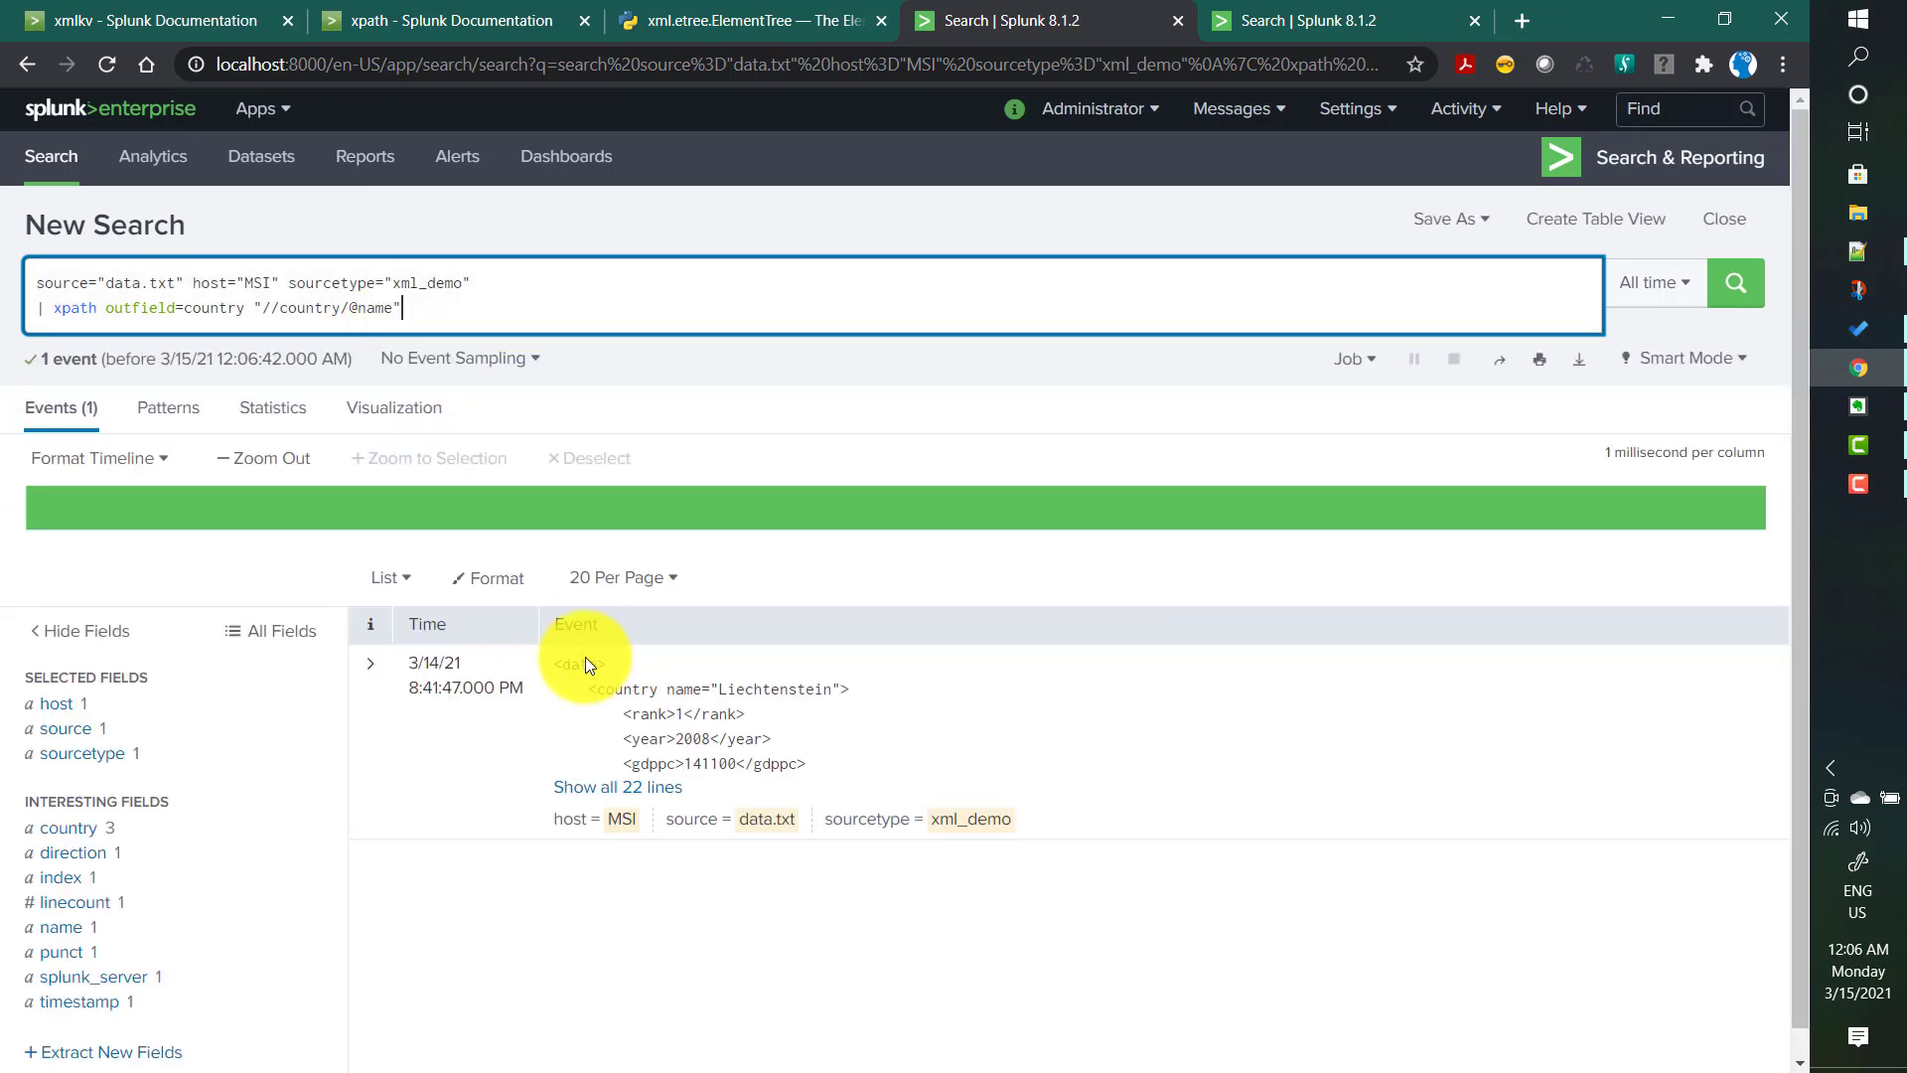
pyautogui.click(622, 789)
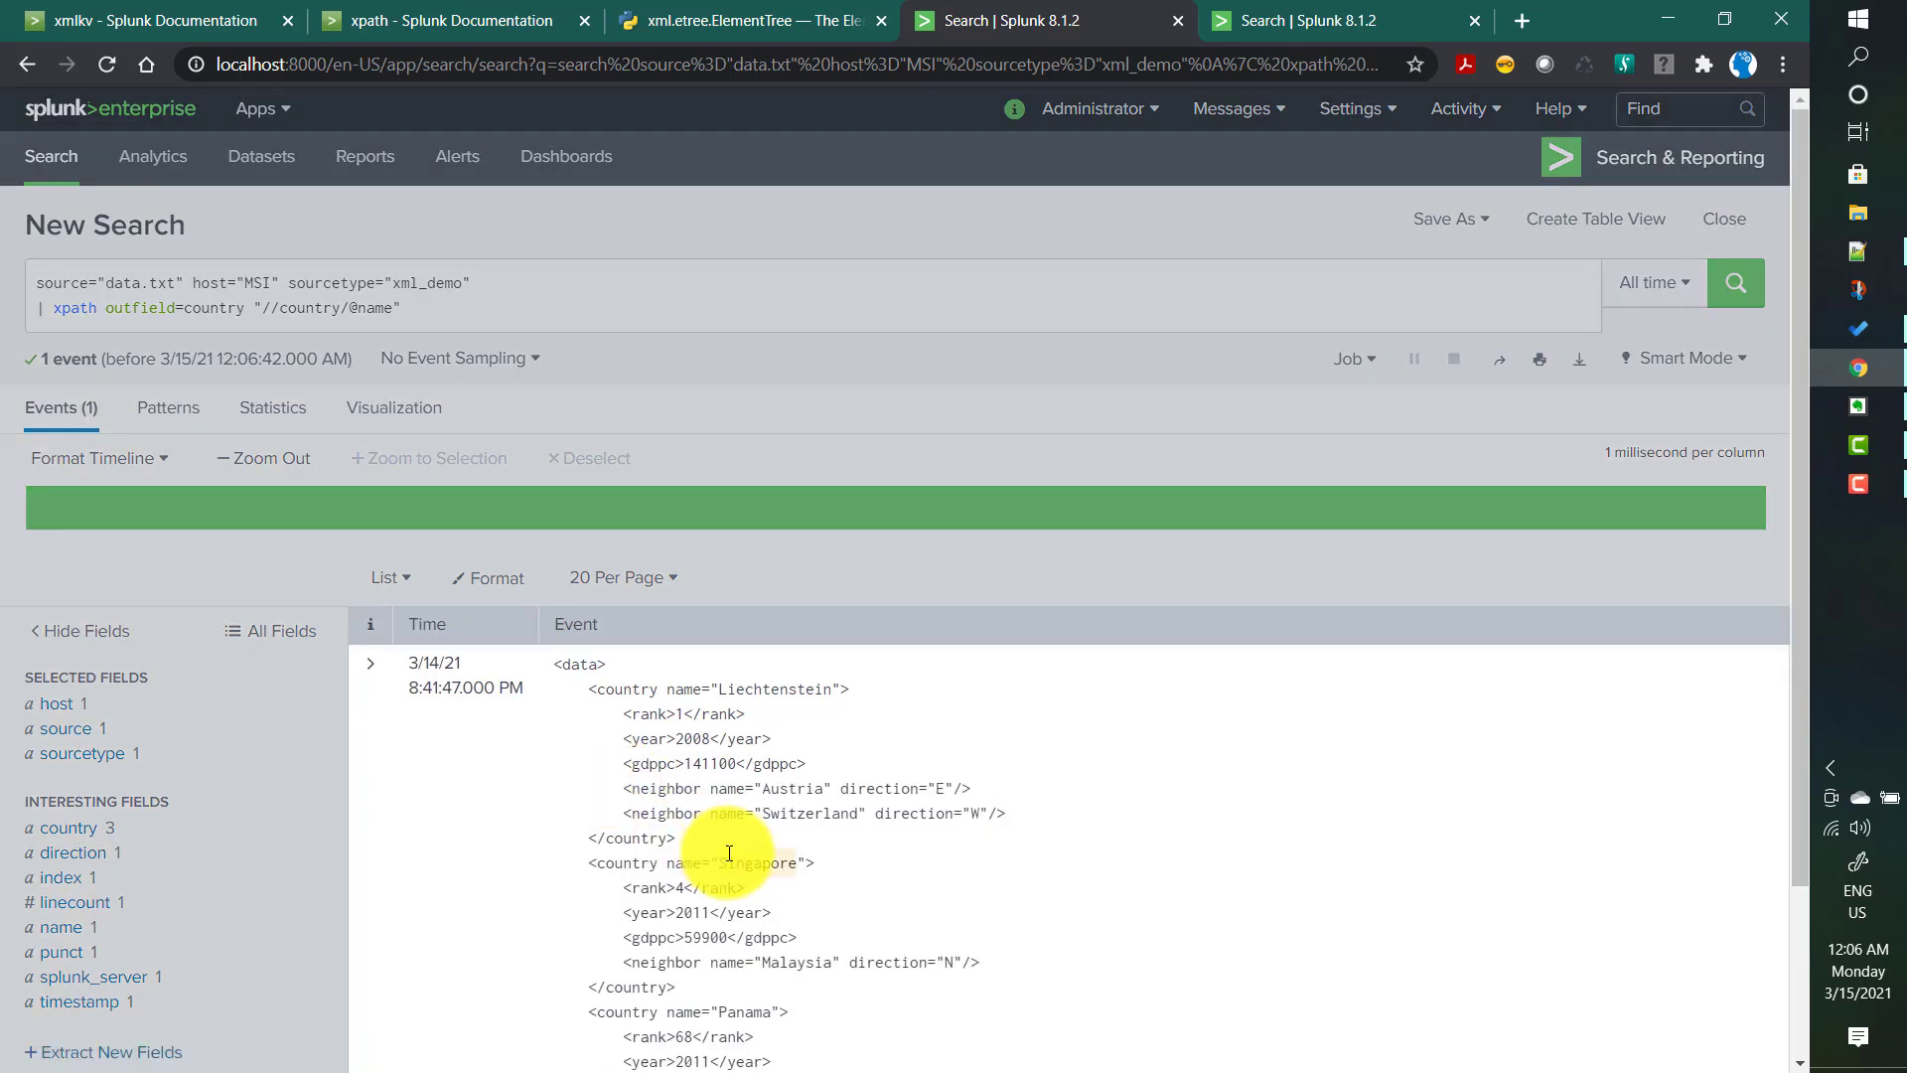
pyautogui.scroll(-1, 729, 852)
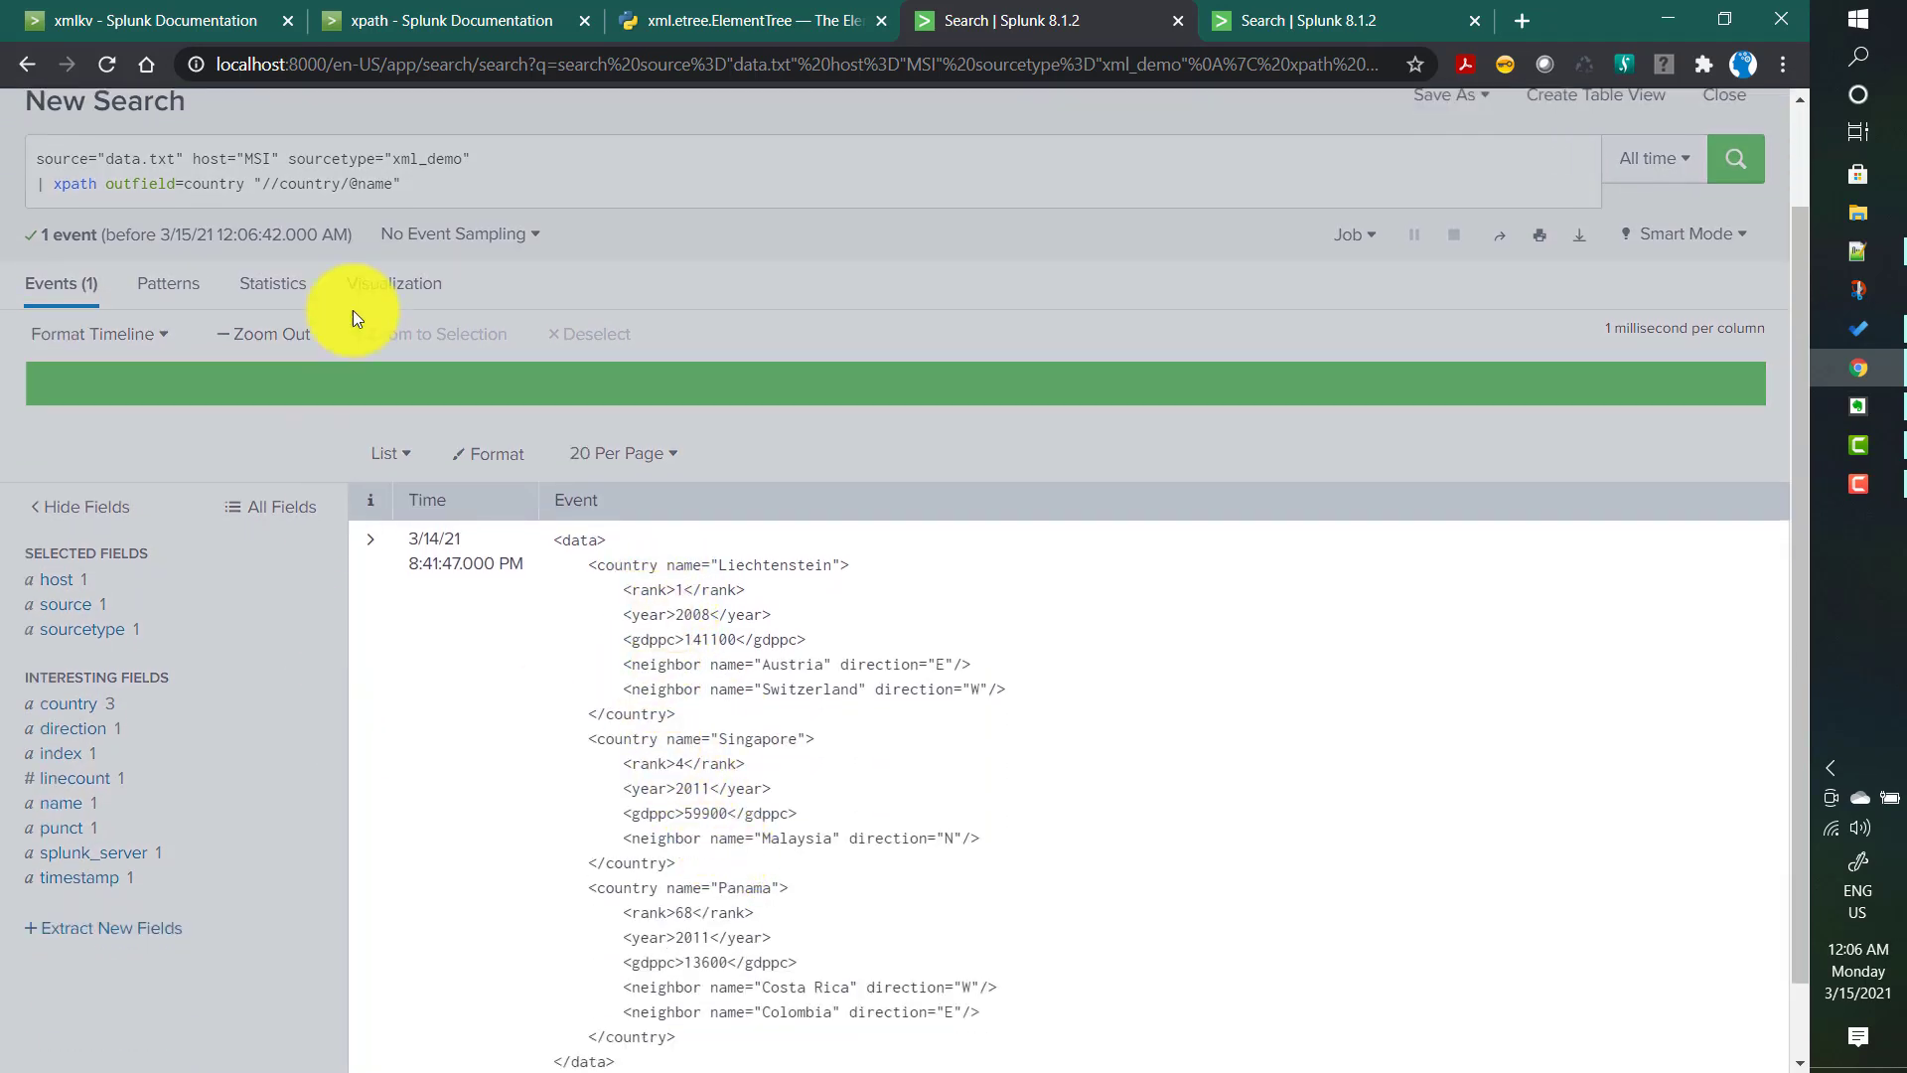
# Add a second xpath command on a new line with outfield=year and an empty pair of quotes for the path.
pyautogui.click(434, 193)
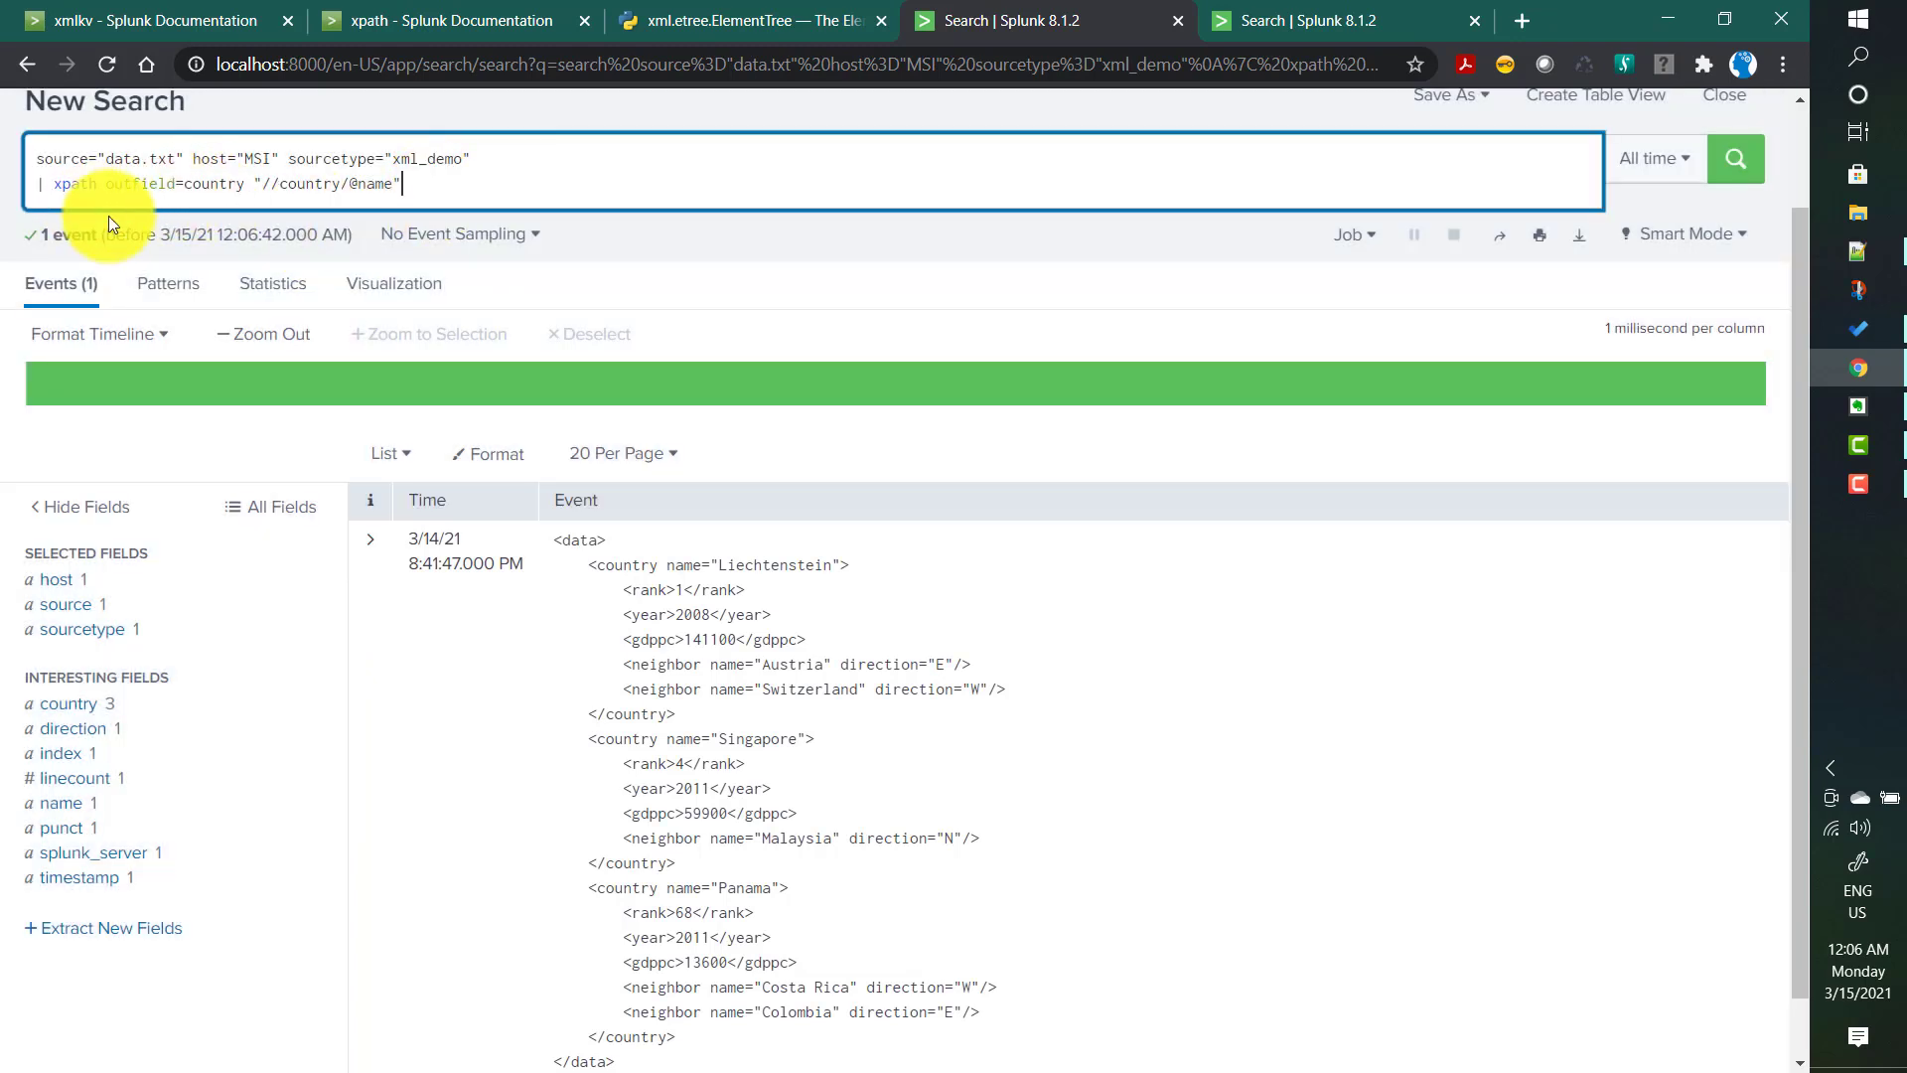
pyautogui.hotkey('shift', 'Return')
pyautogui.write('| ')
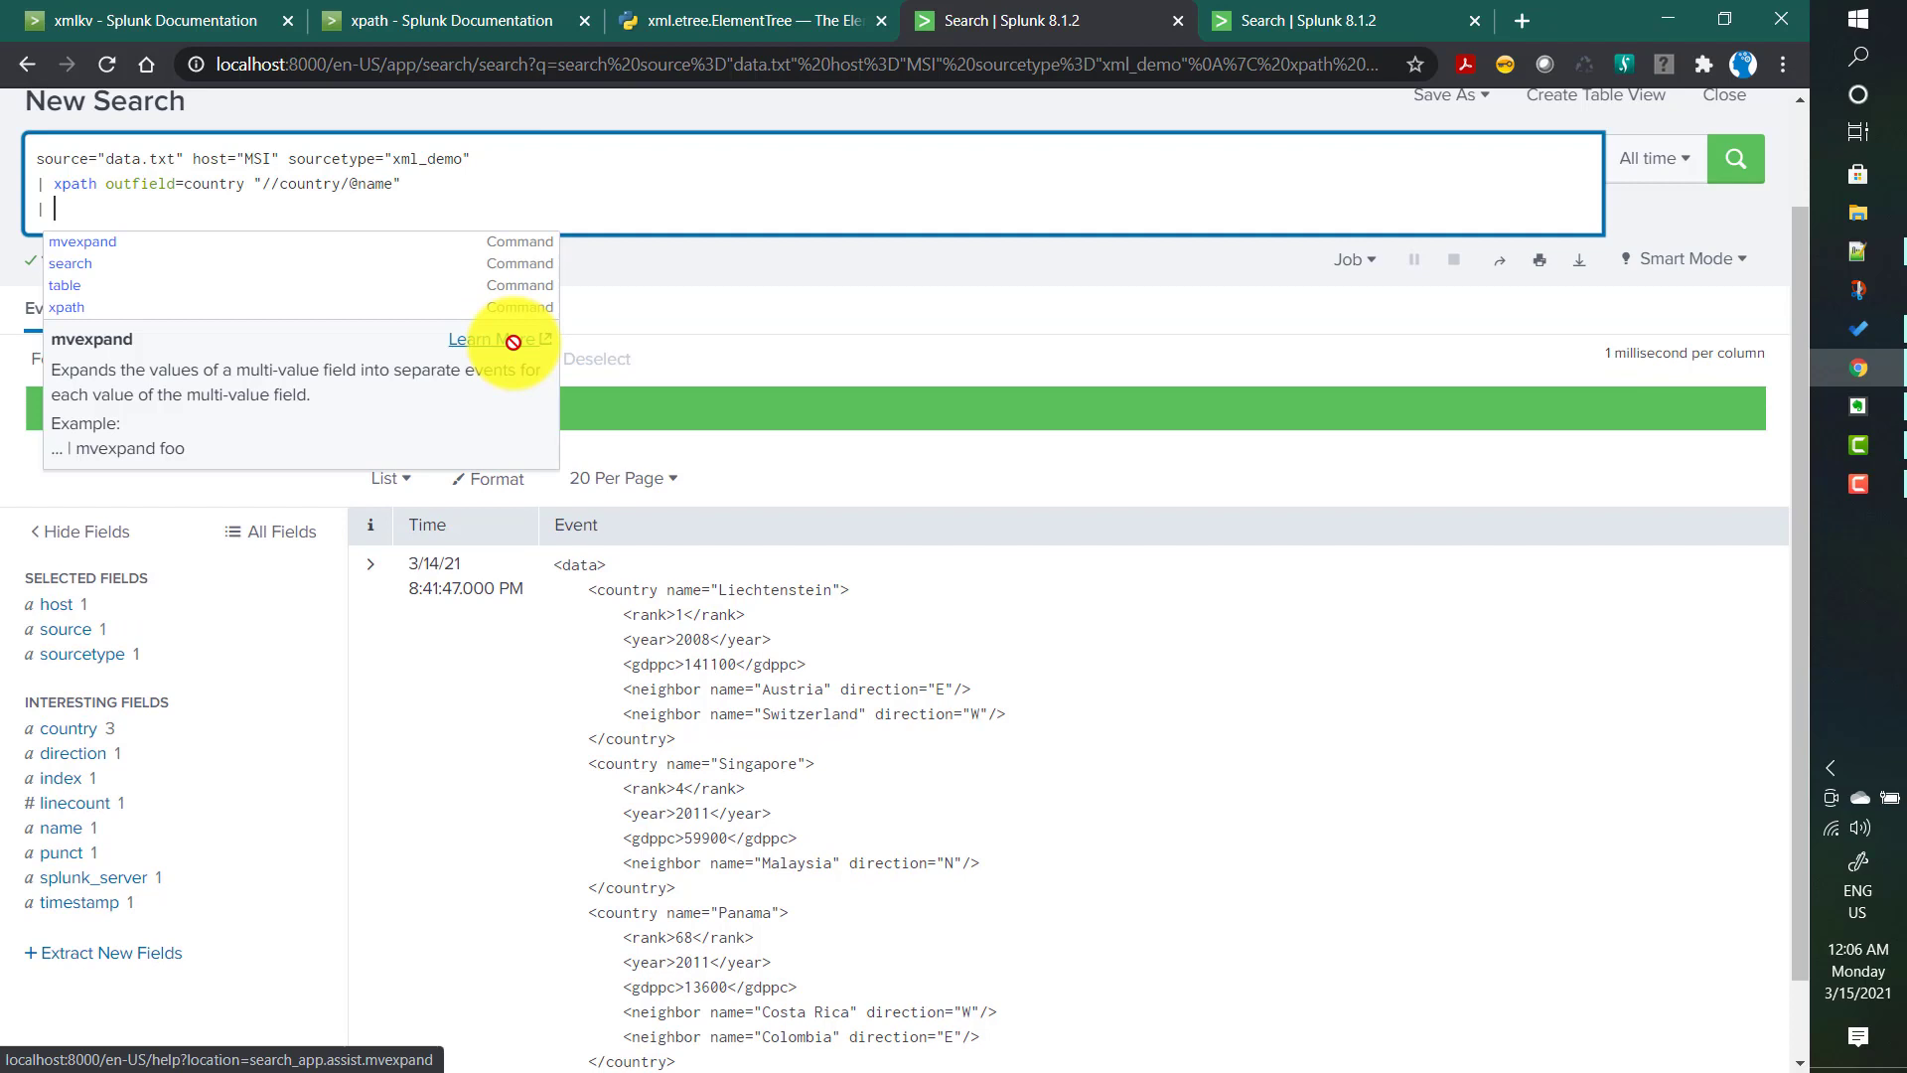
pyautogui.write('xpath')
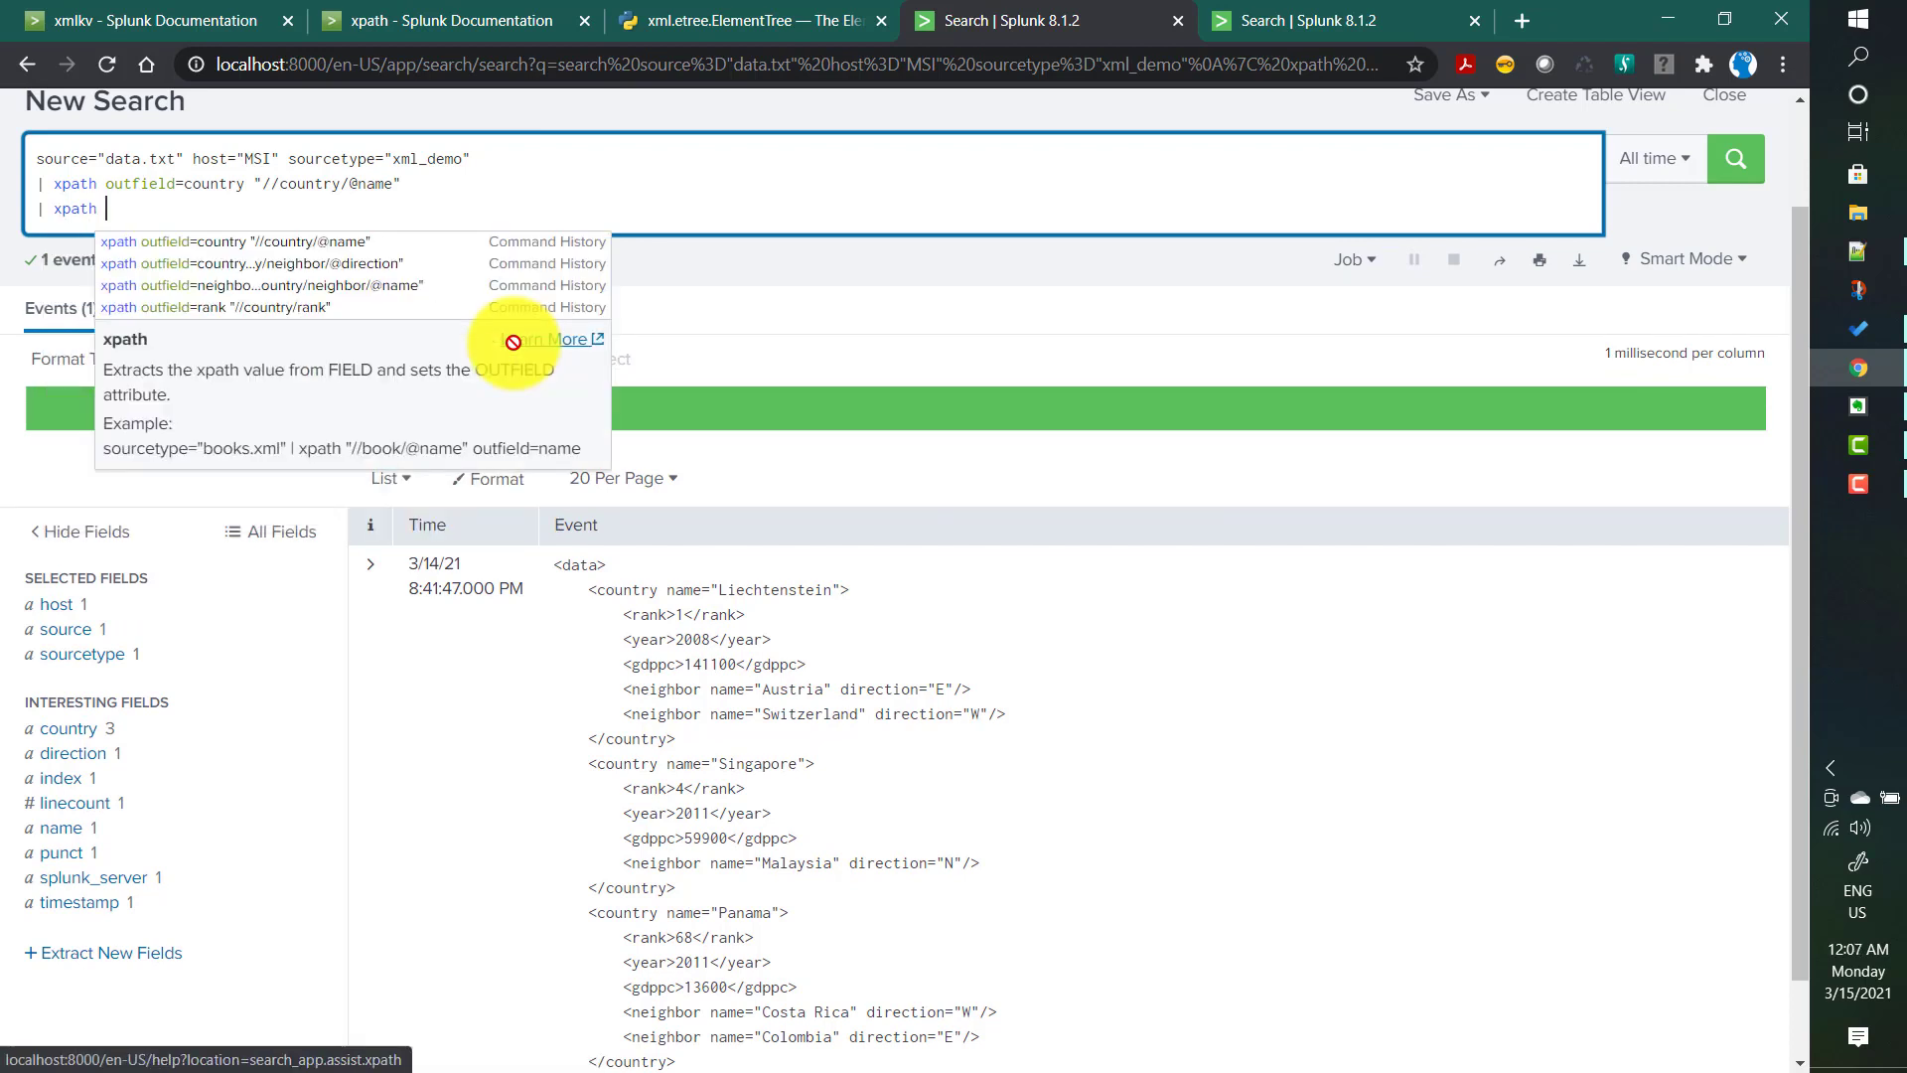
pyautogui.write(' out')
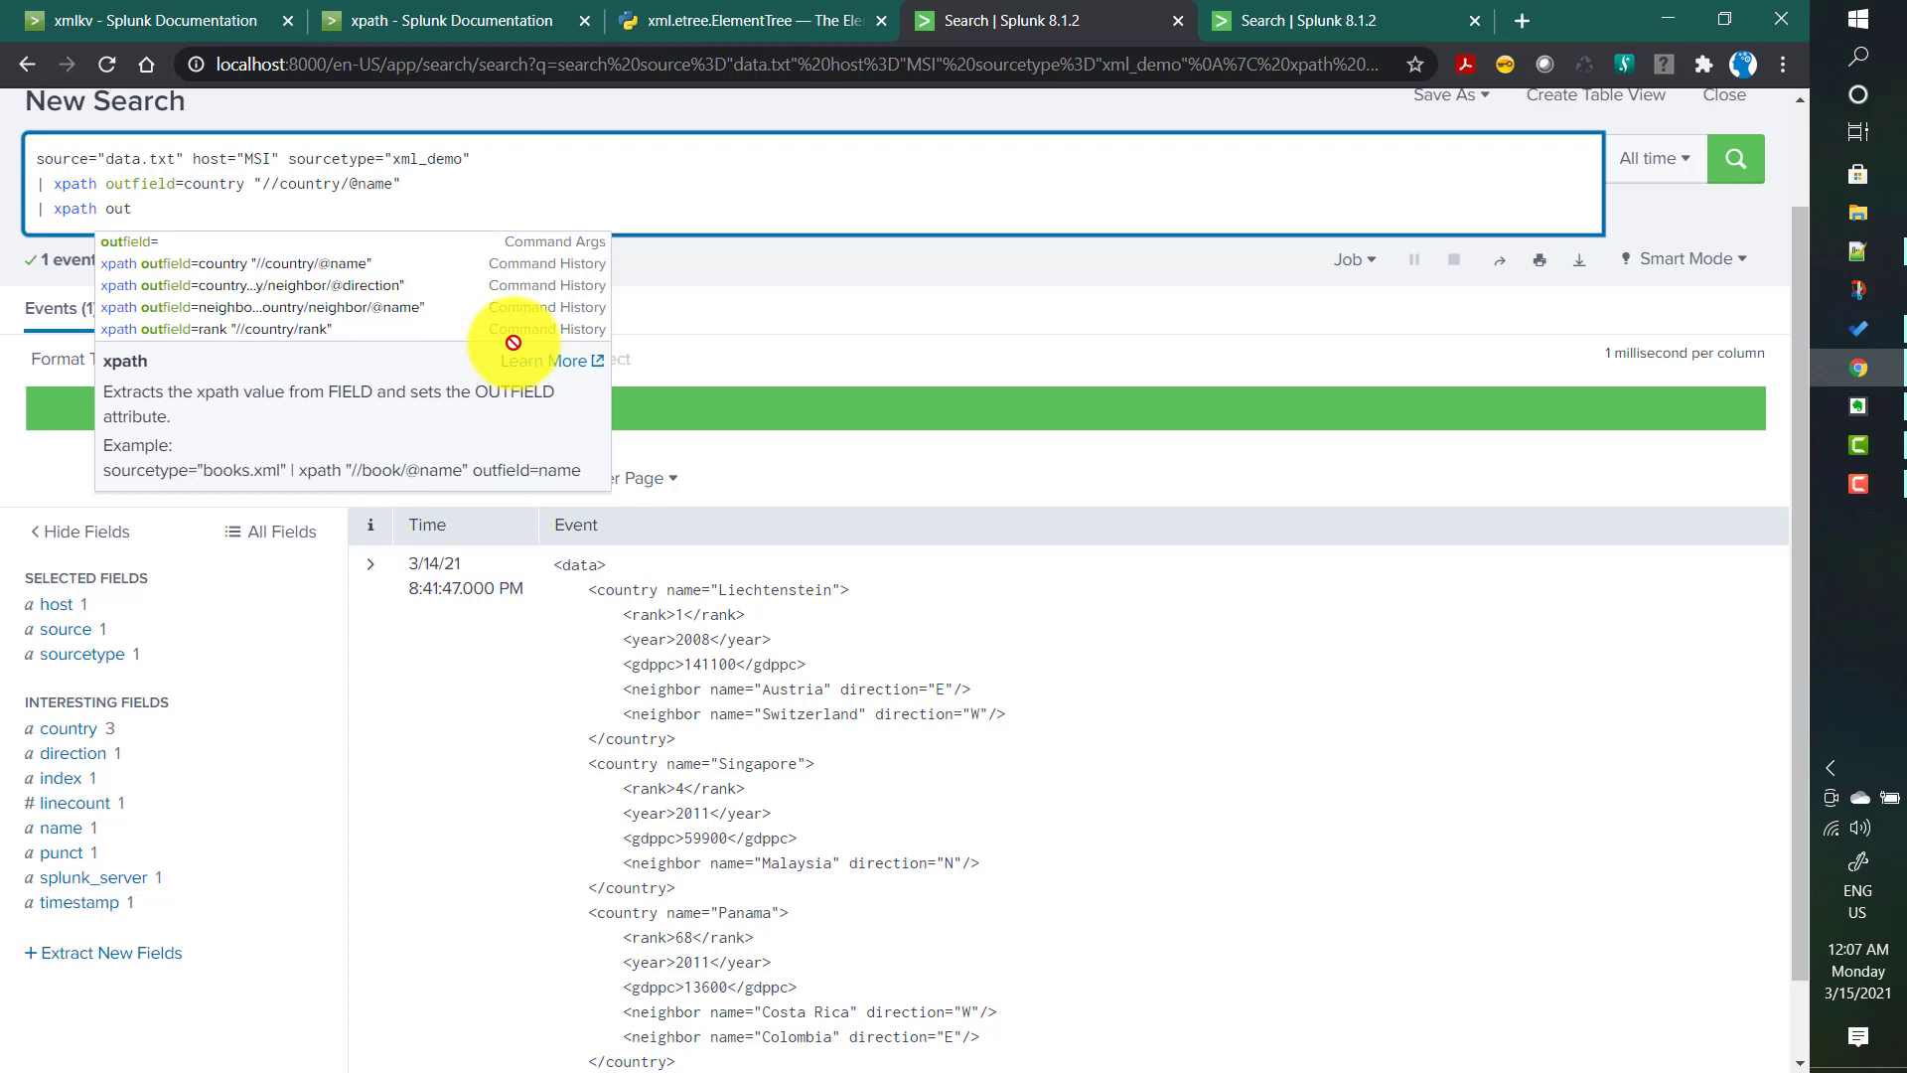
pyautogui.write('field=')
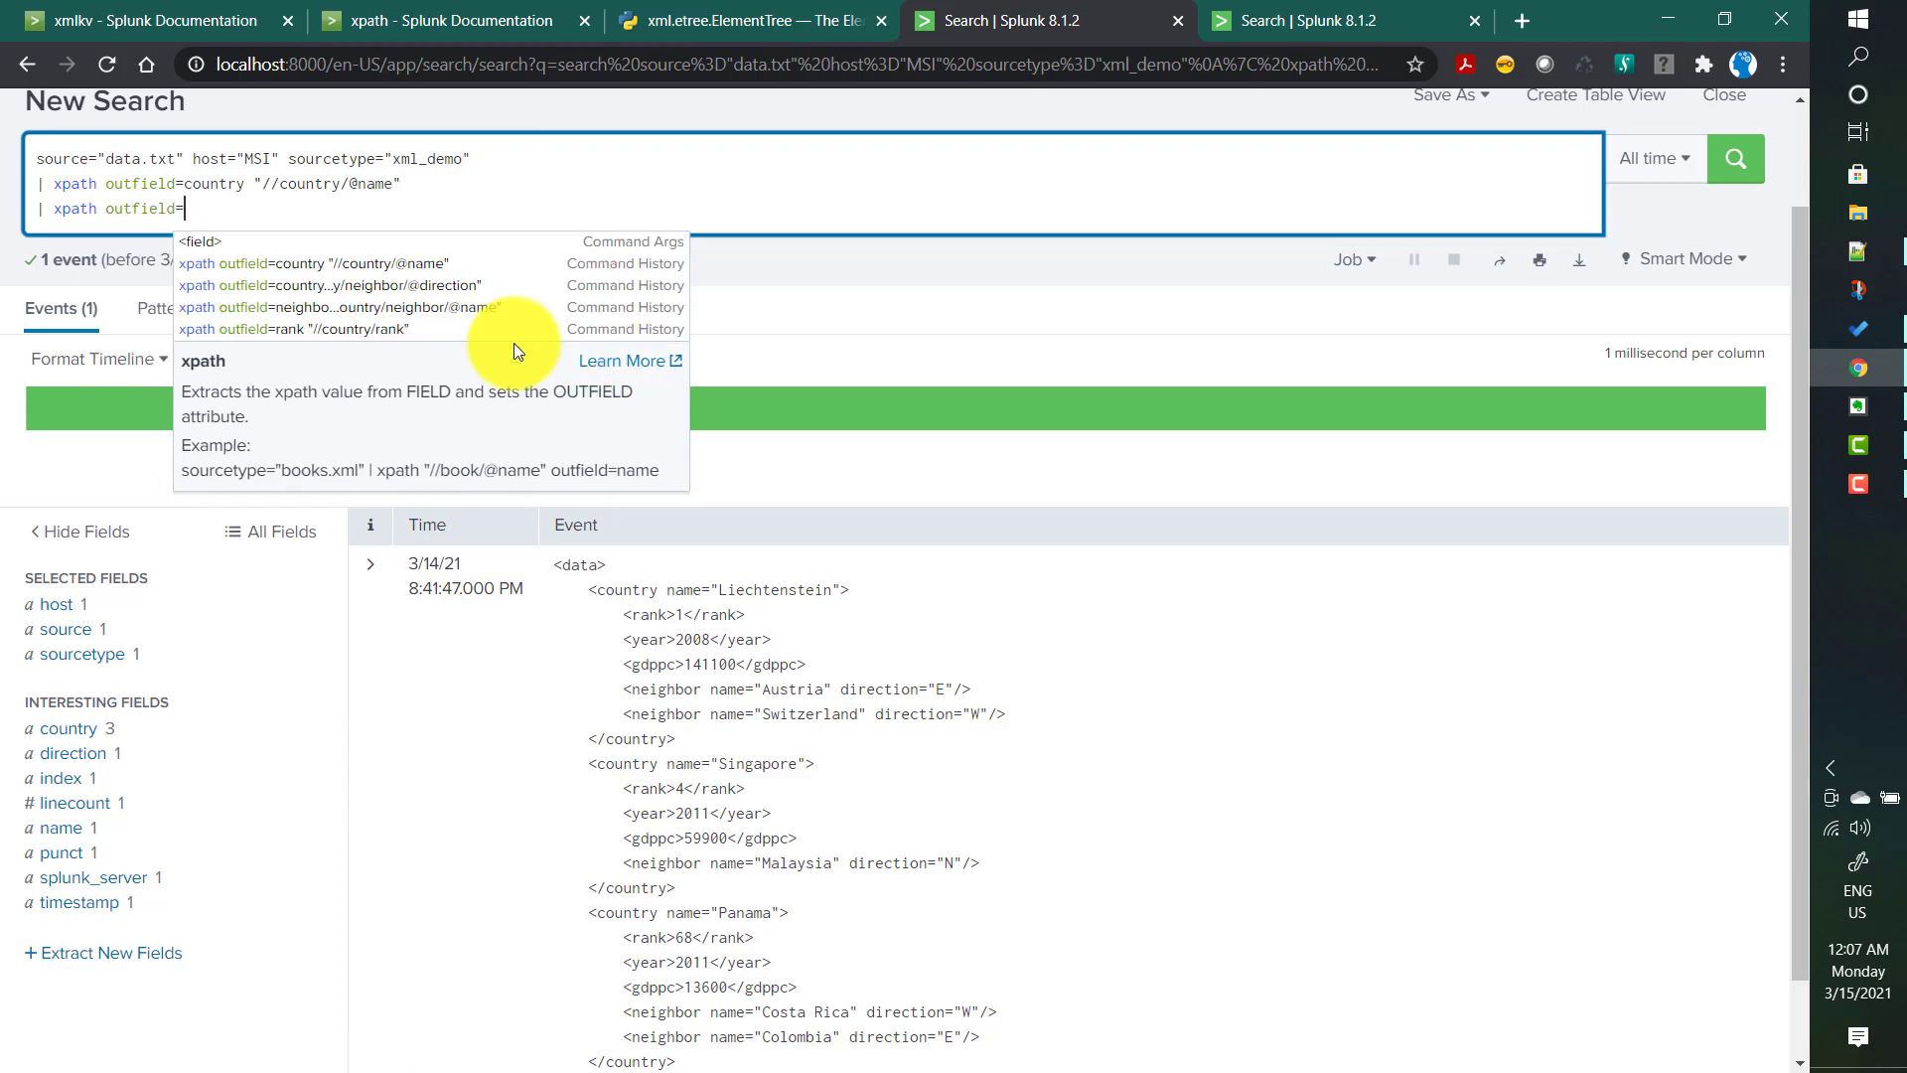
pyautogui.write('year')
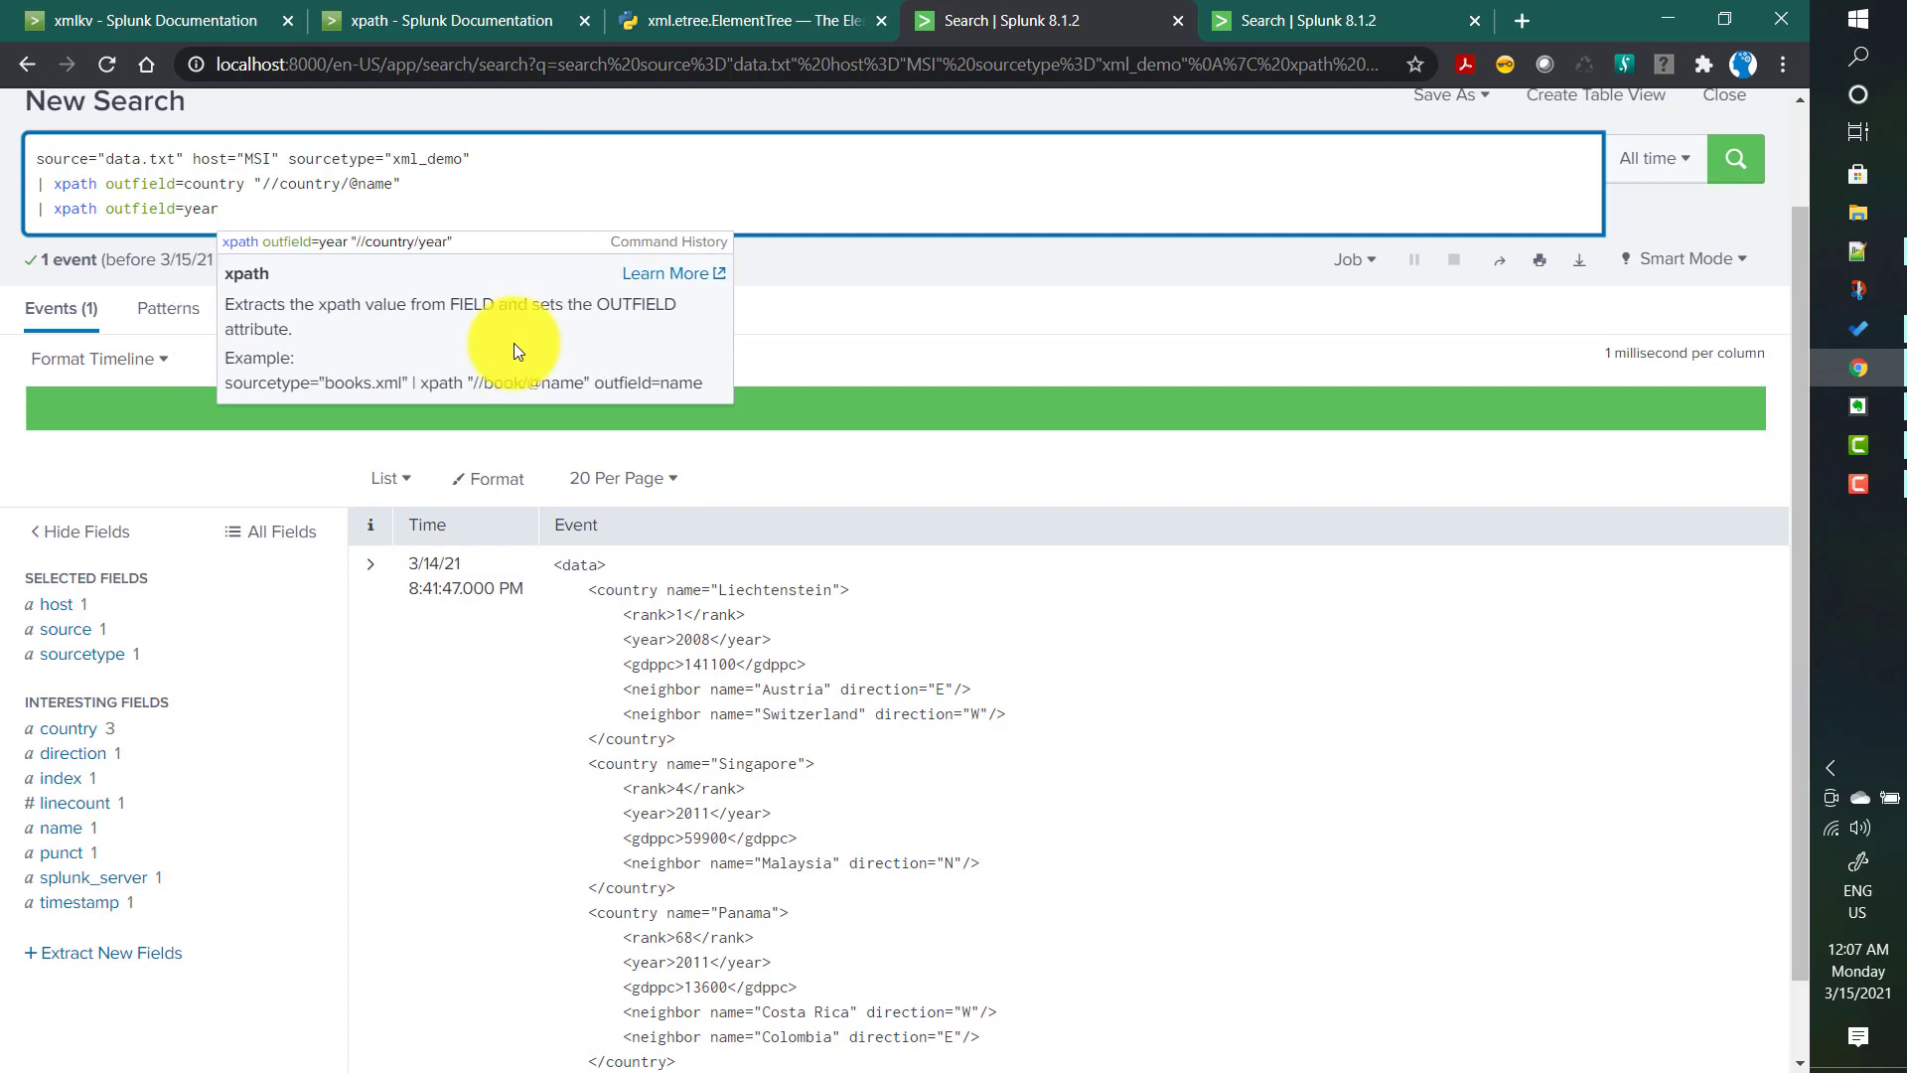
pyautogui.write(' ""')
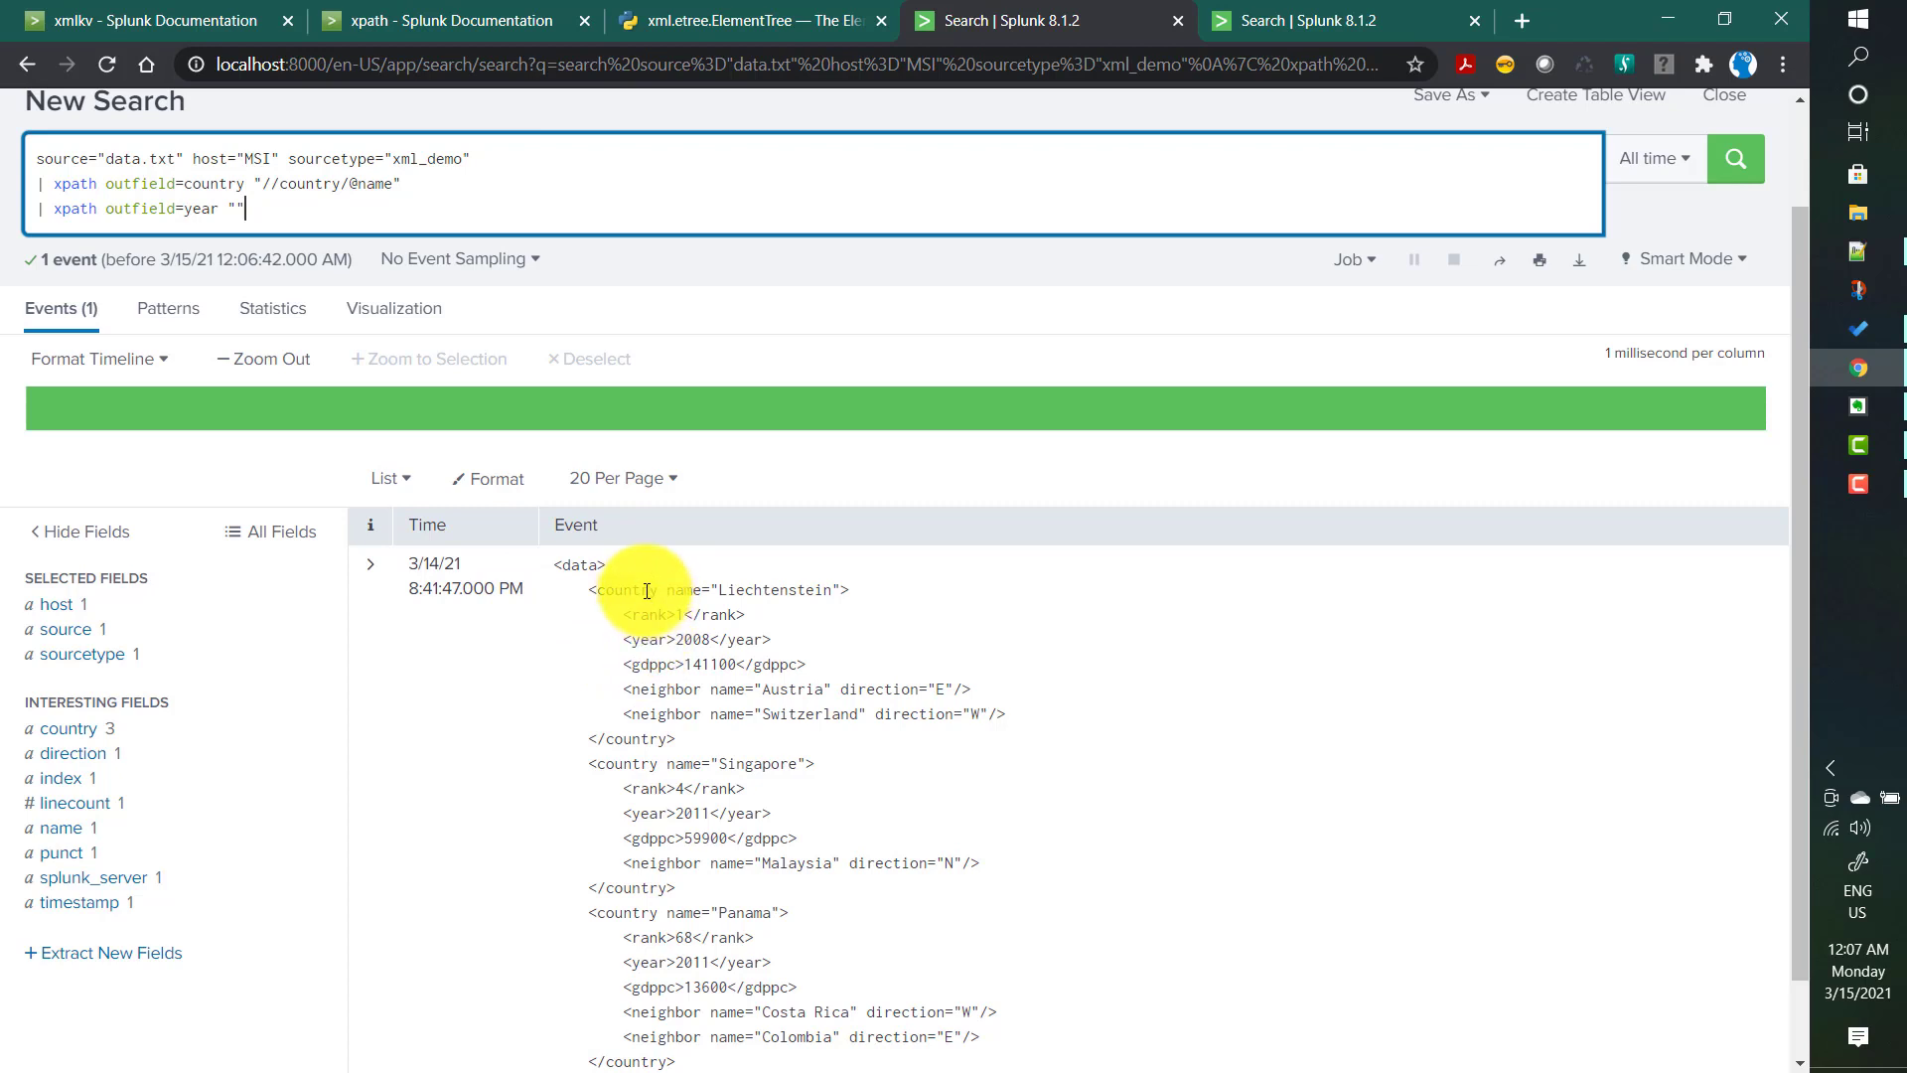
# Fill in the year path as "//country/year", reusing the //country part from the line above, and run the search.
pyautogui.moveTo(263, 184); pyautogui.dragTo(340, 185)
pyautogui.hotkey('ctrl', 'c')
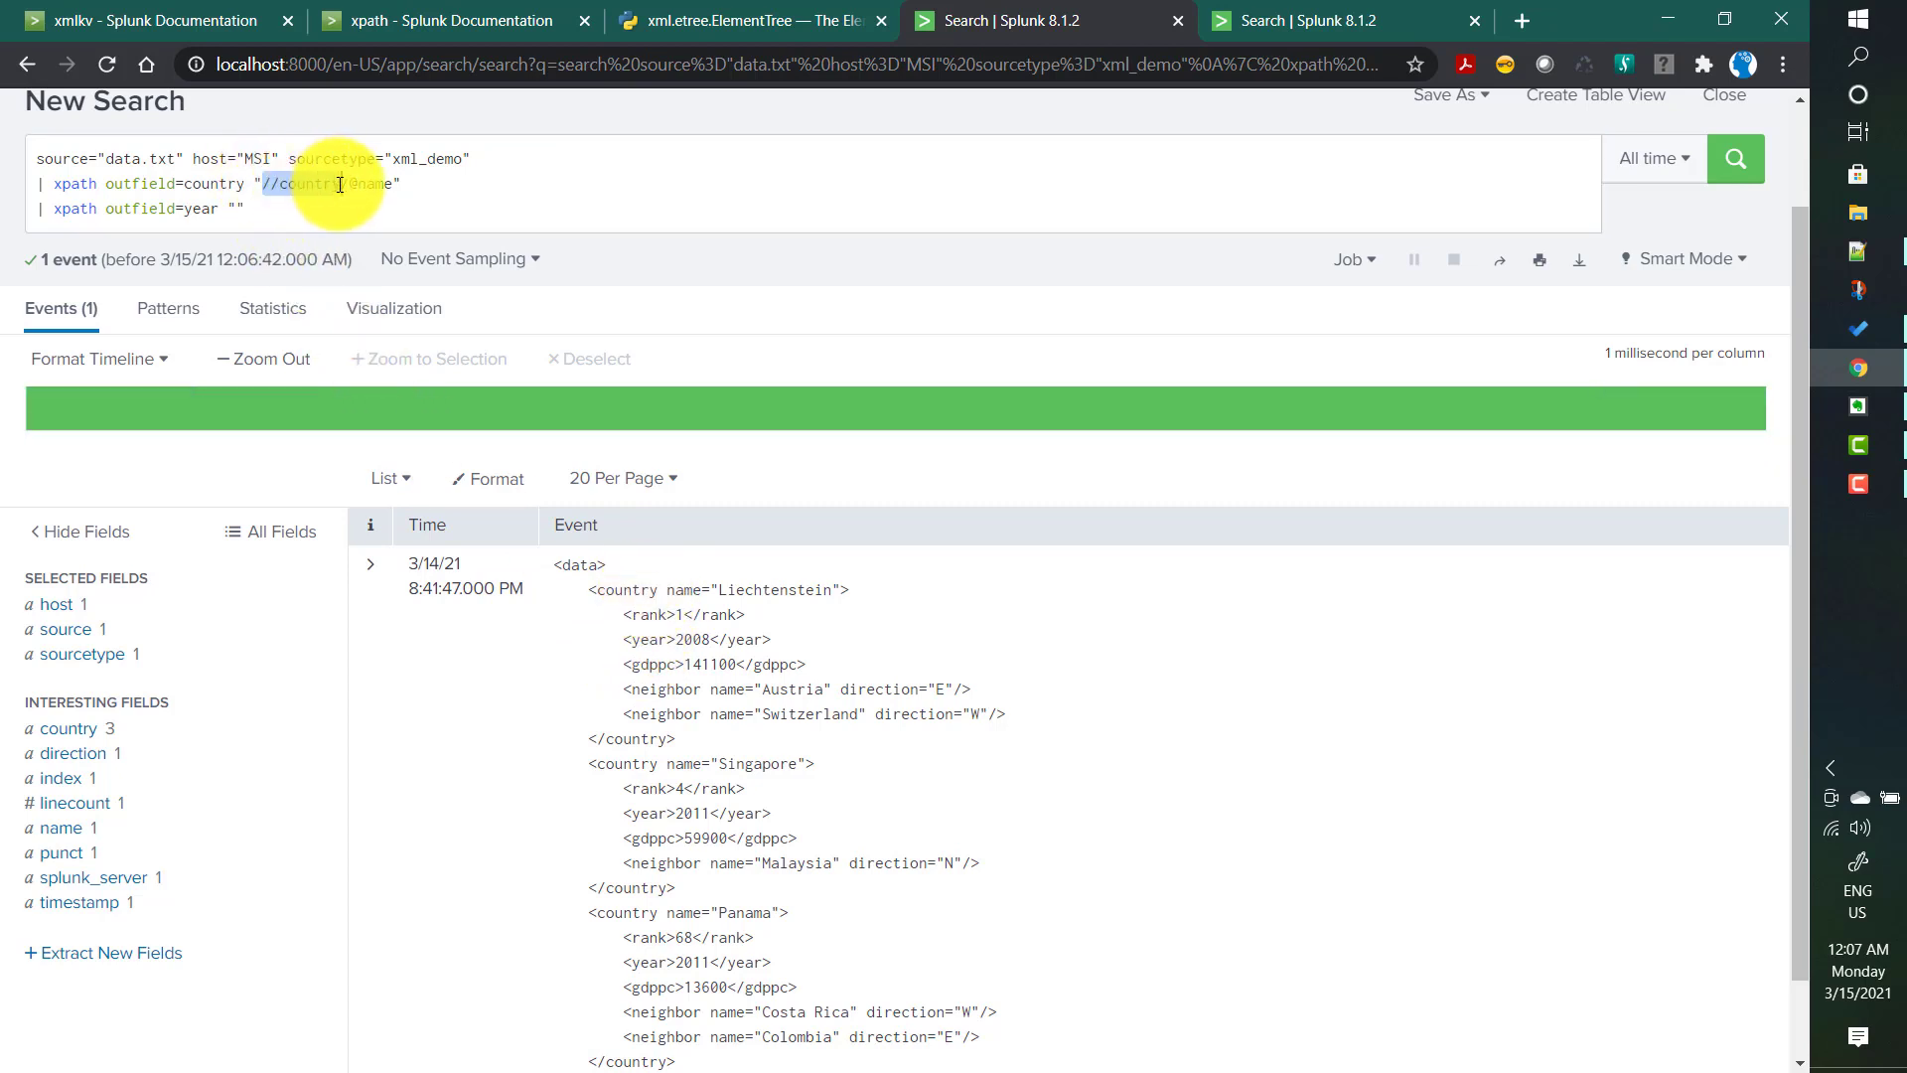
pyautogui.doubleClick(294, 184)
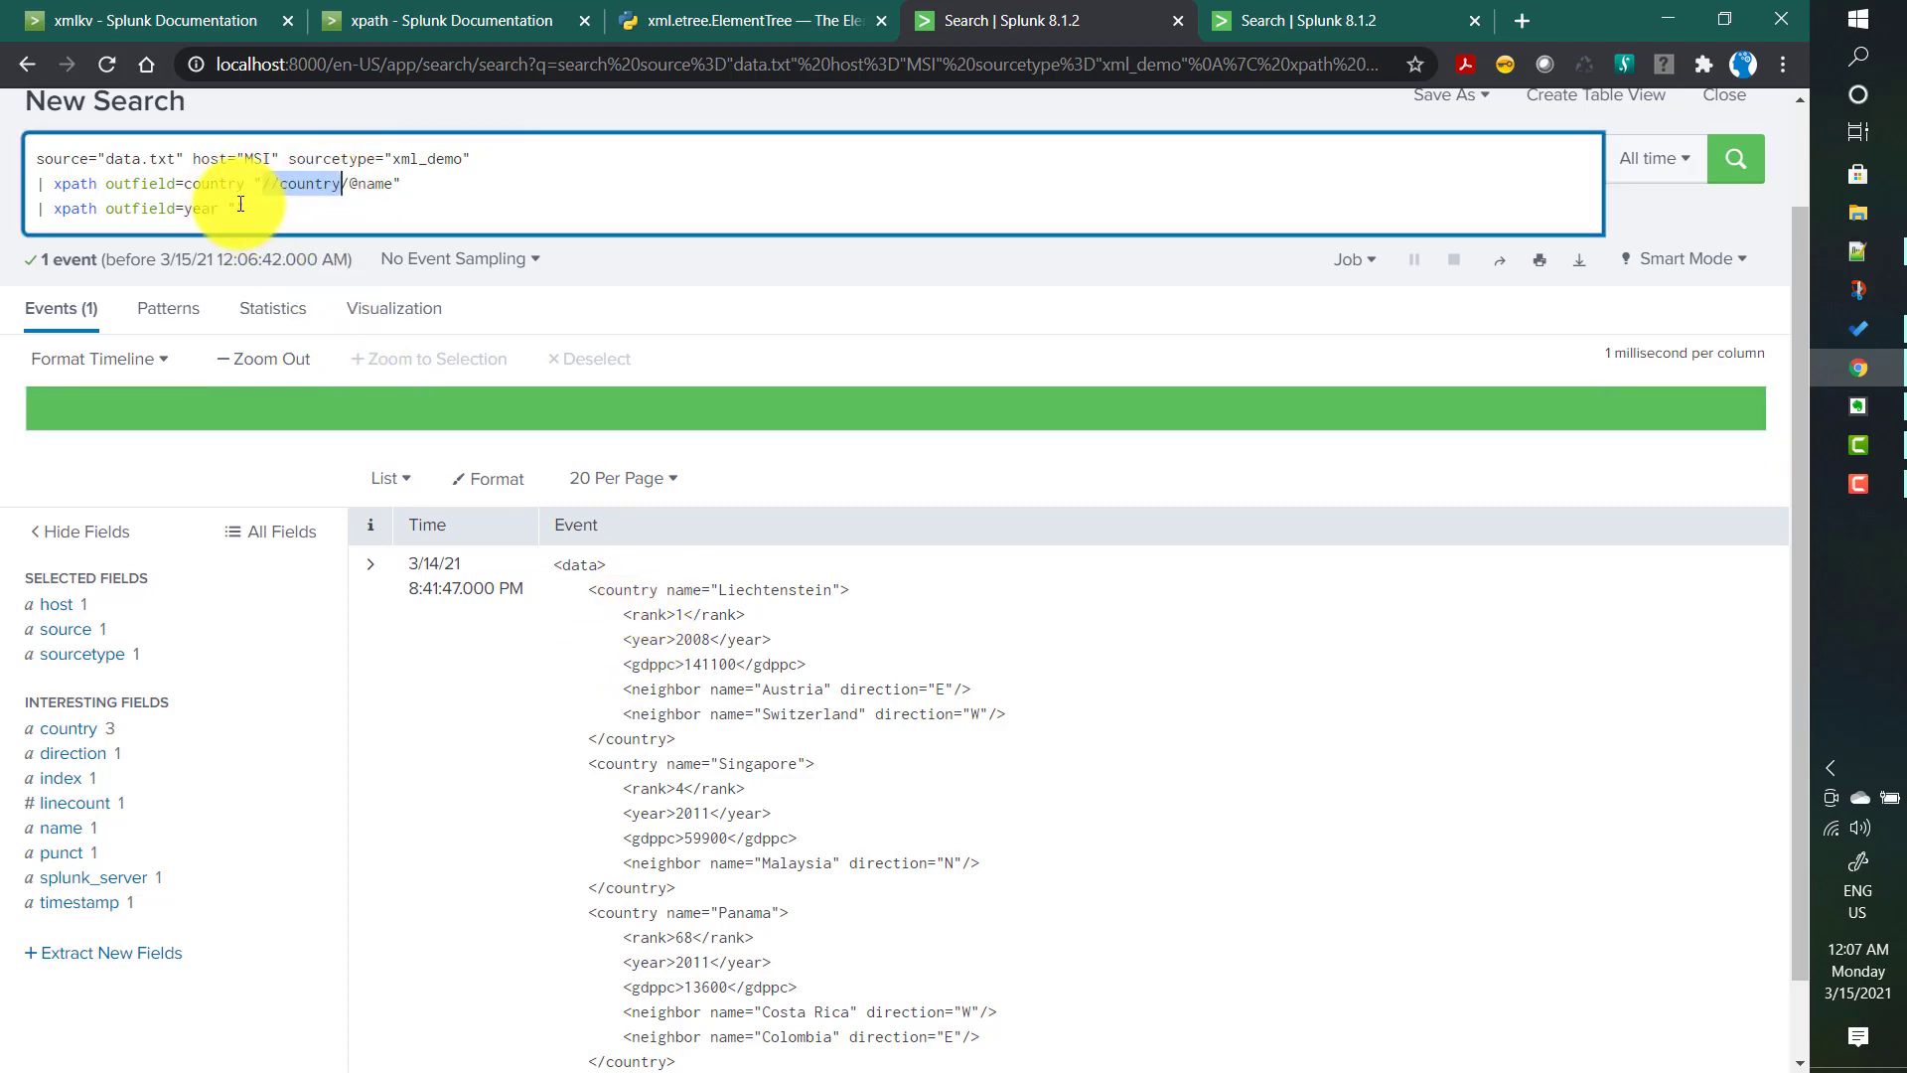
pyautogui.click(240, 207)
pyautogui.hotkey('ctrl', 'v')
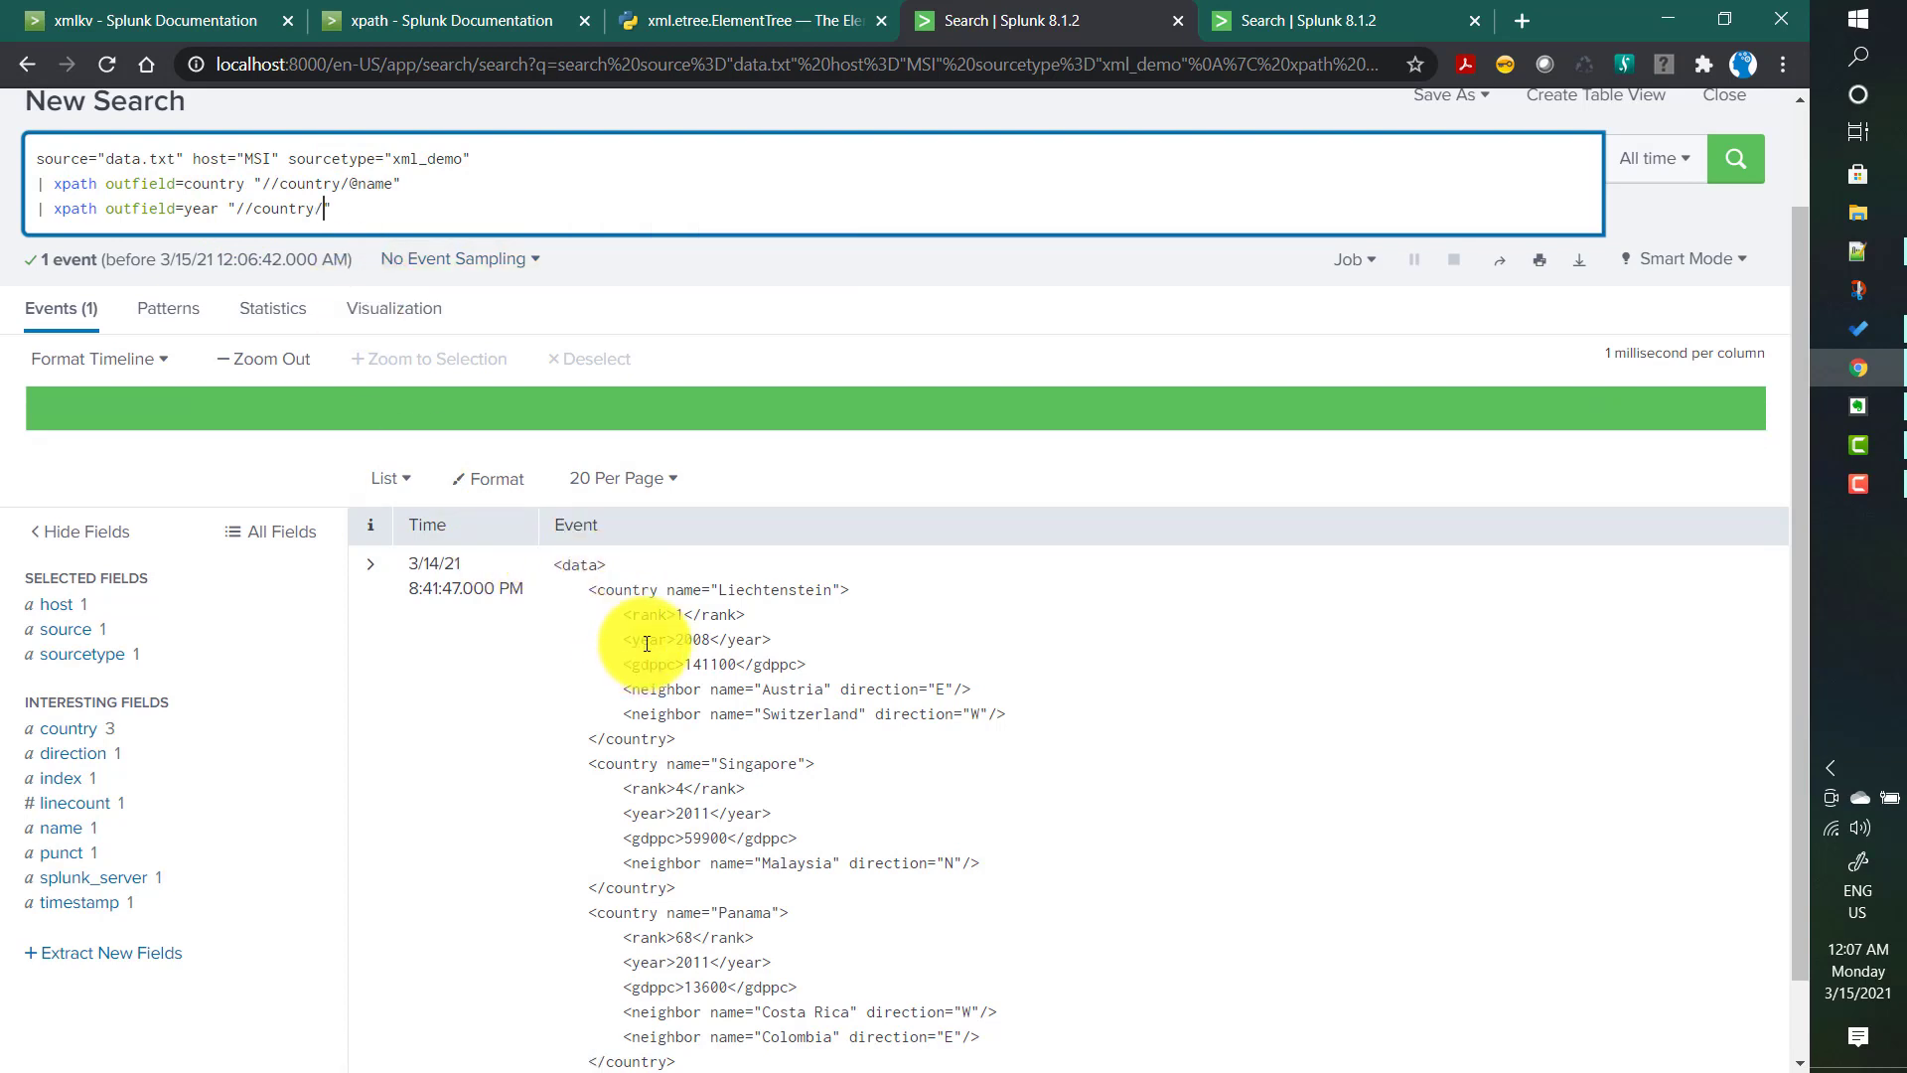
pyautogui.write('/')
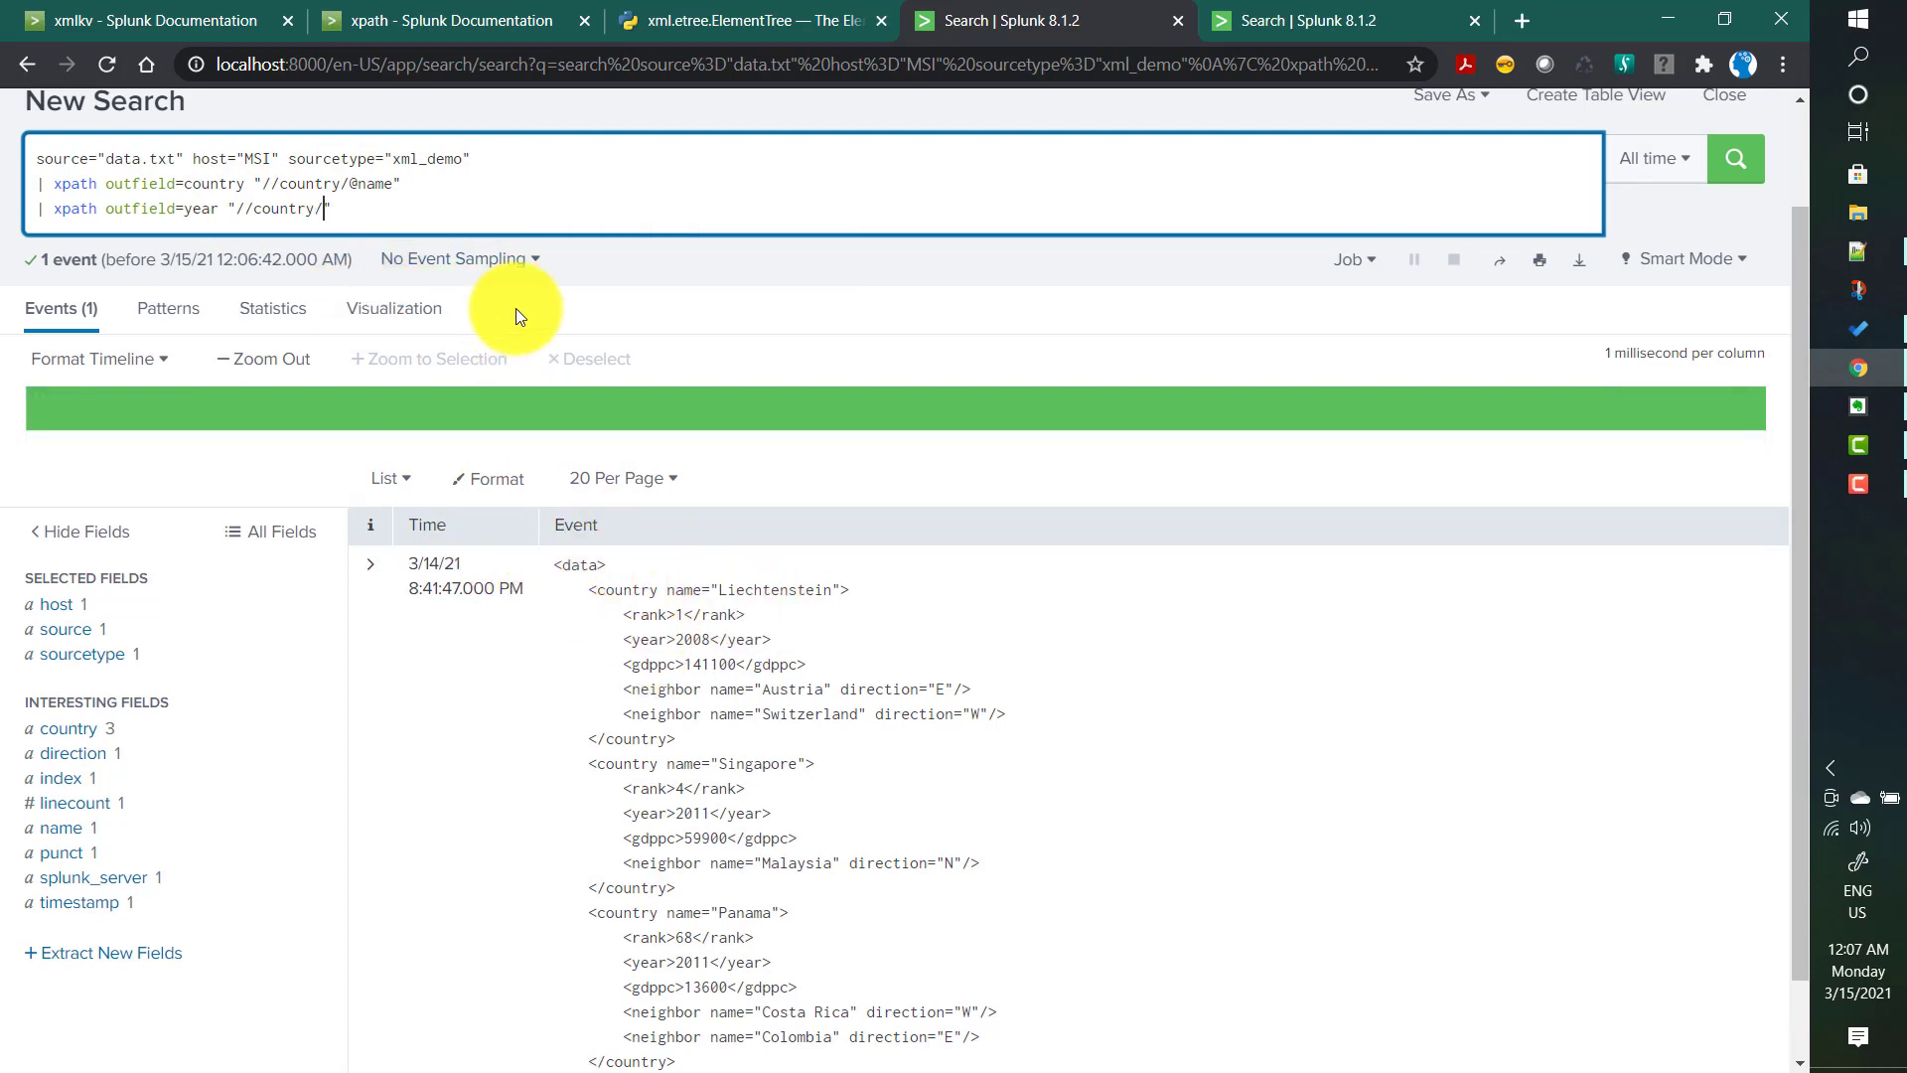
pyautogui.write('year')
pyautogui.press('Return')
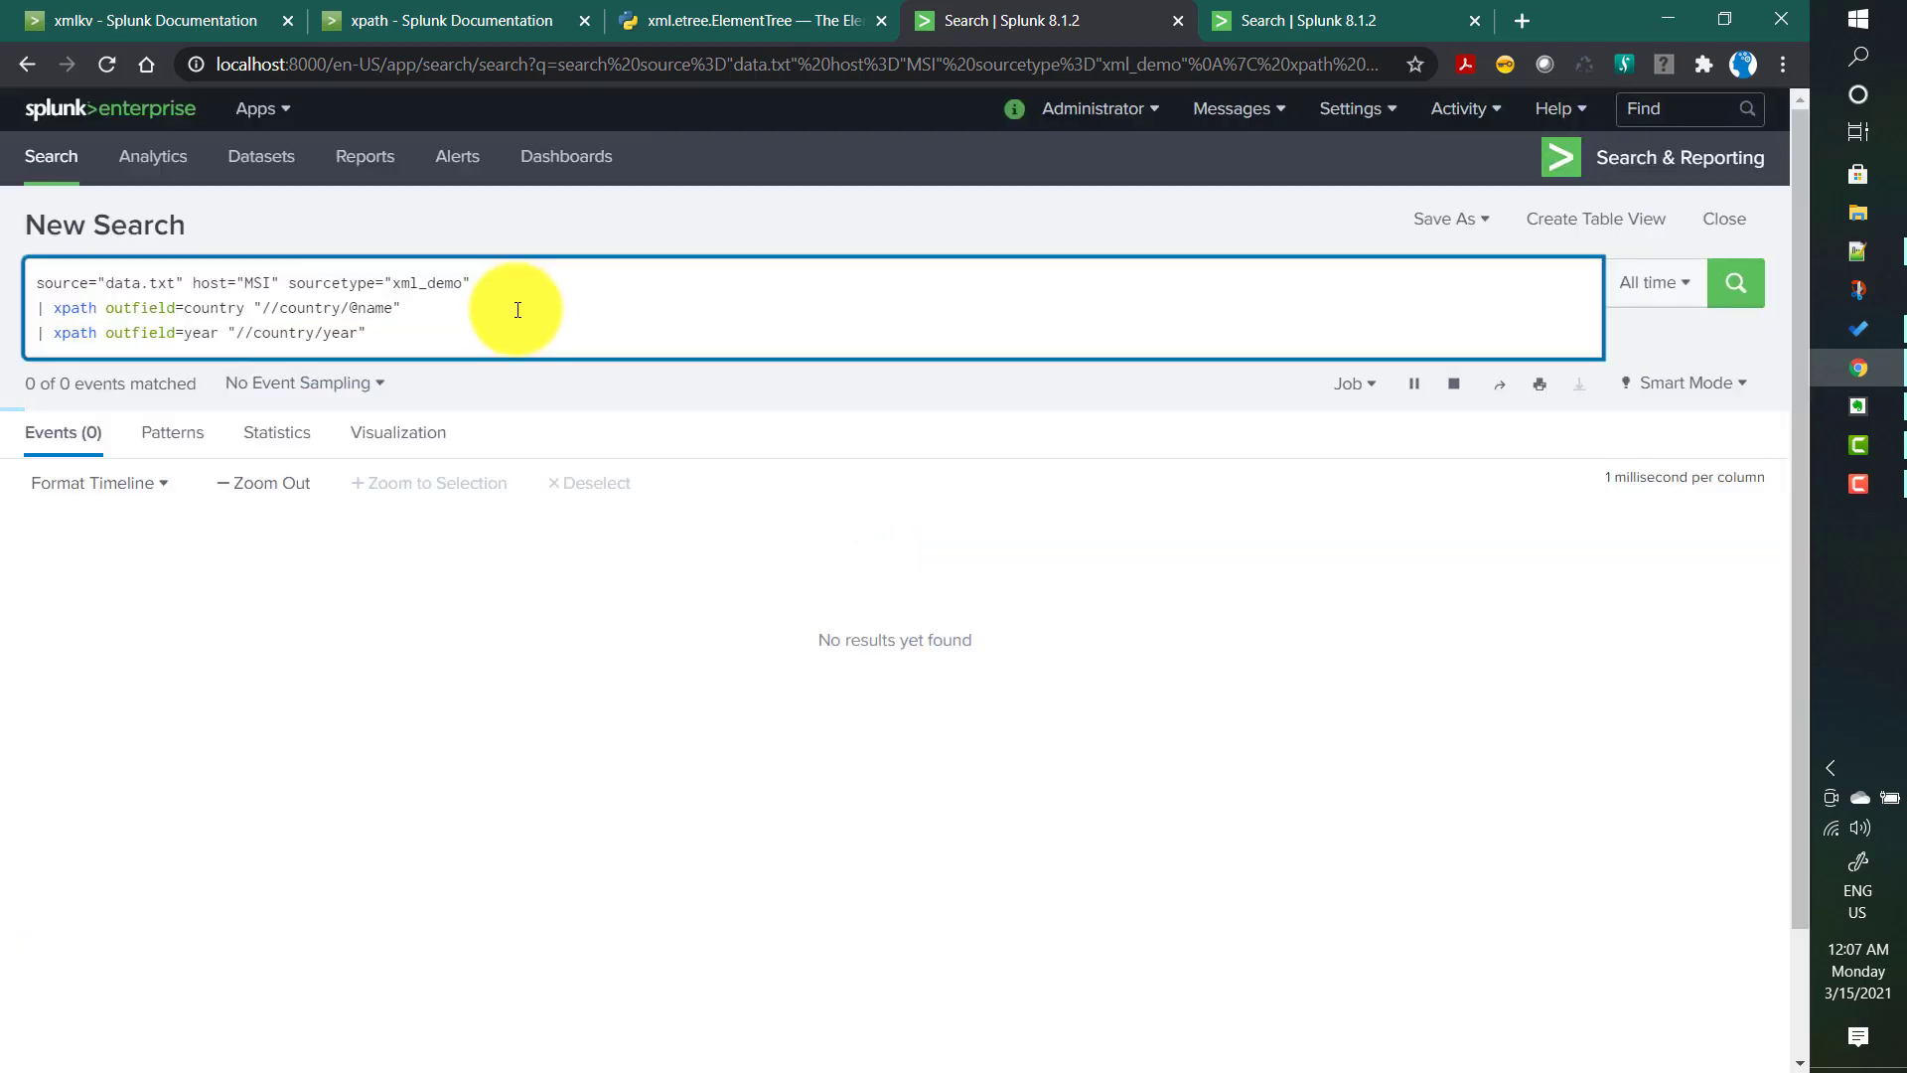
# Check the extracted year field in the list of interesting fields.
pyautogui.scroll(-1, 261, 831)
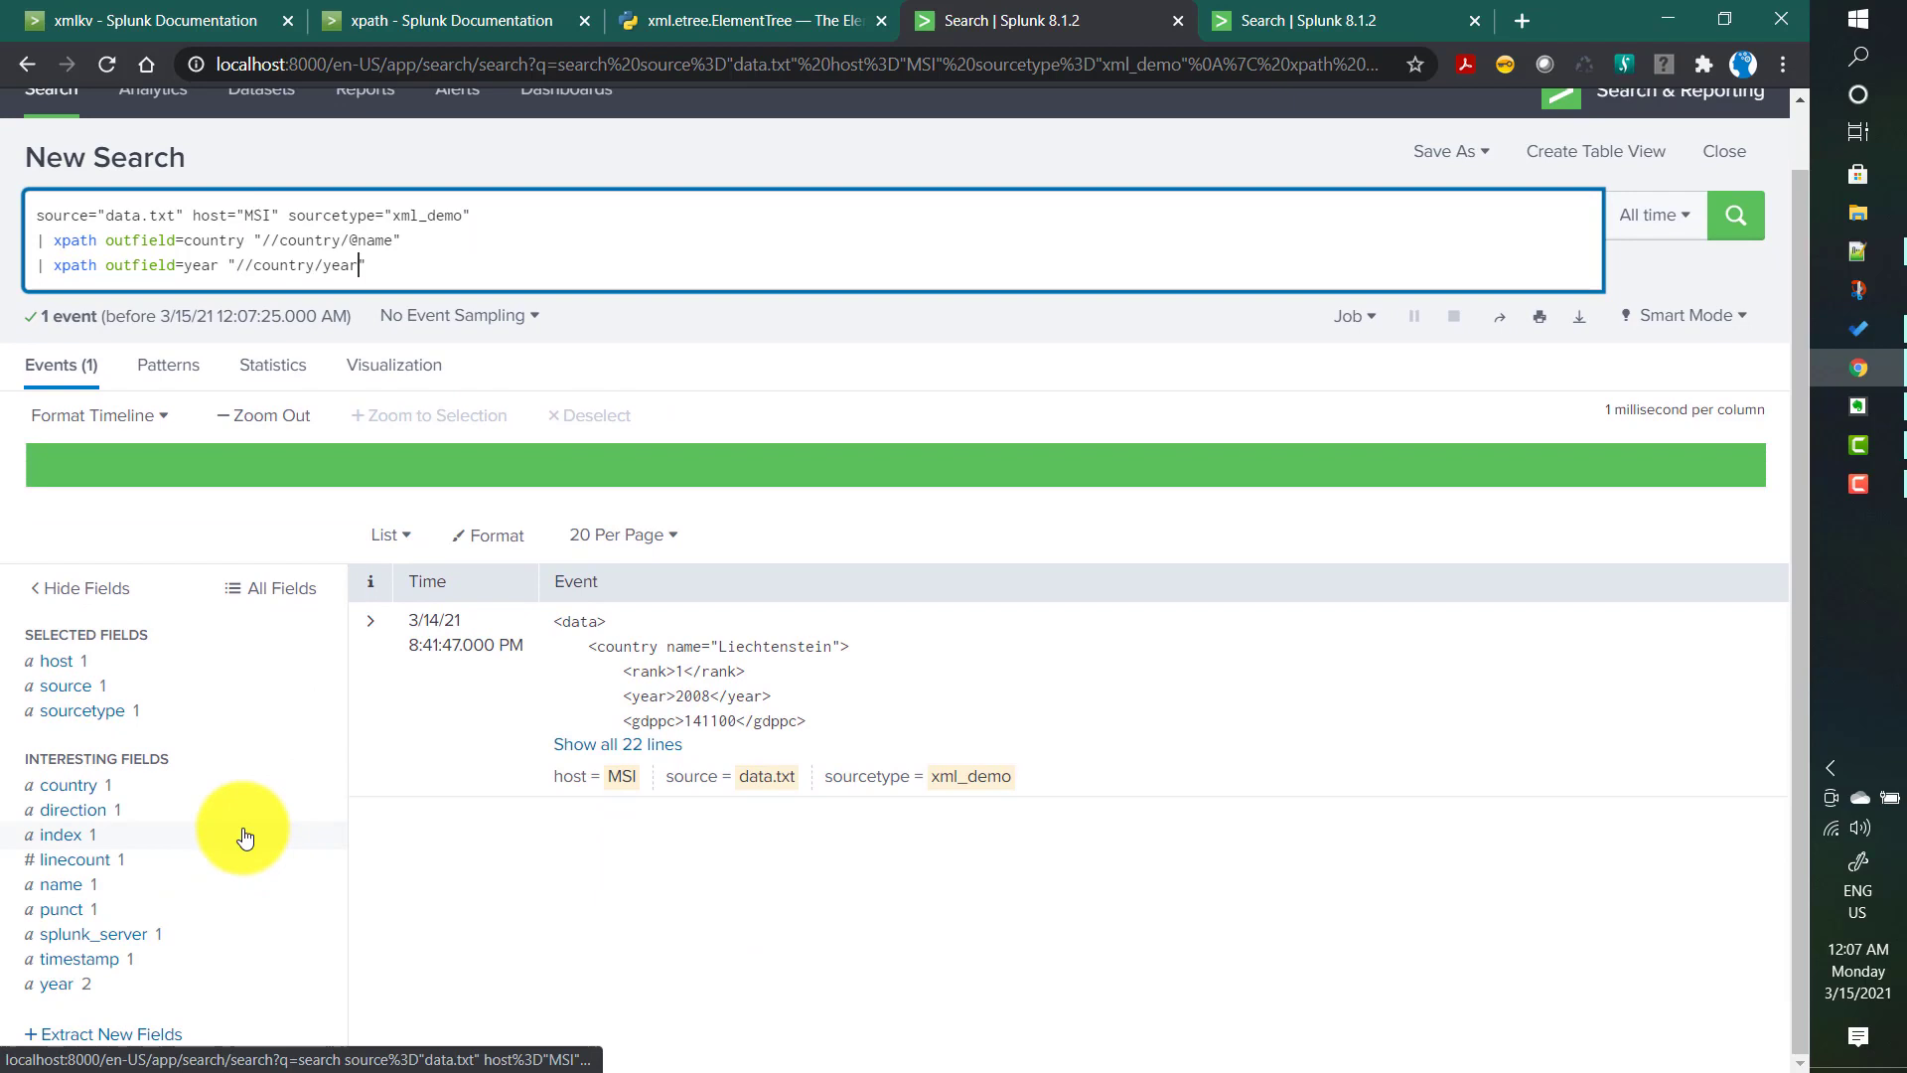
pyautogui.click(50, 983)
pyautogui.click(49, 983)
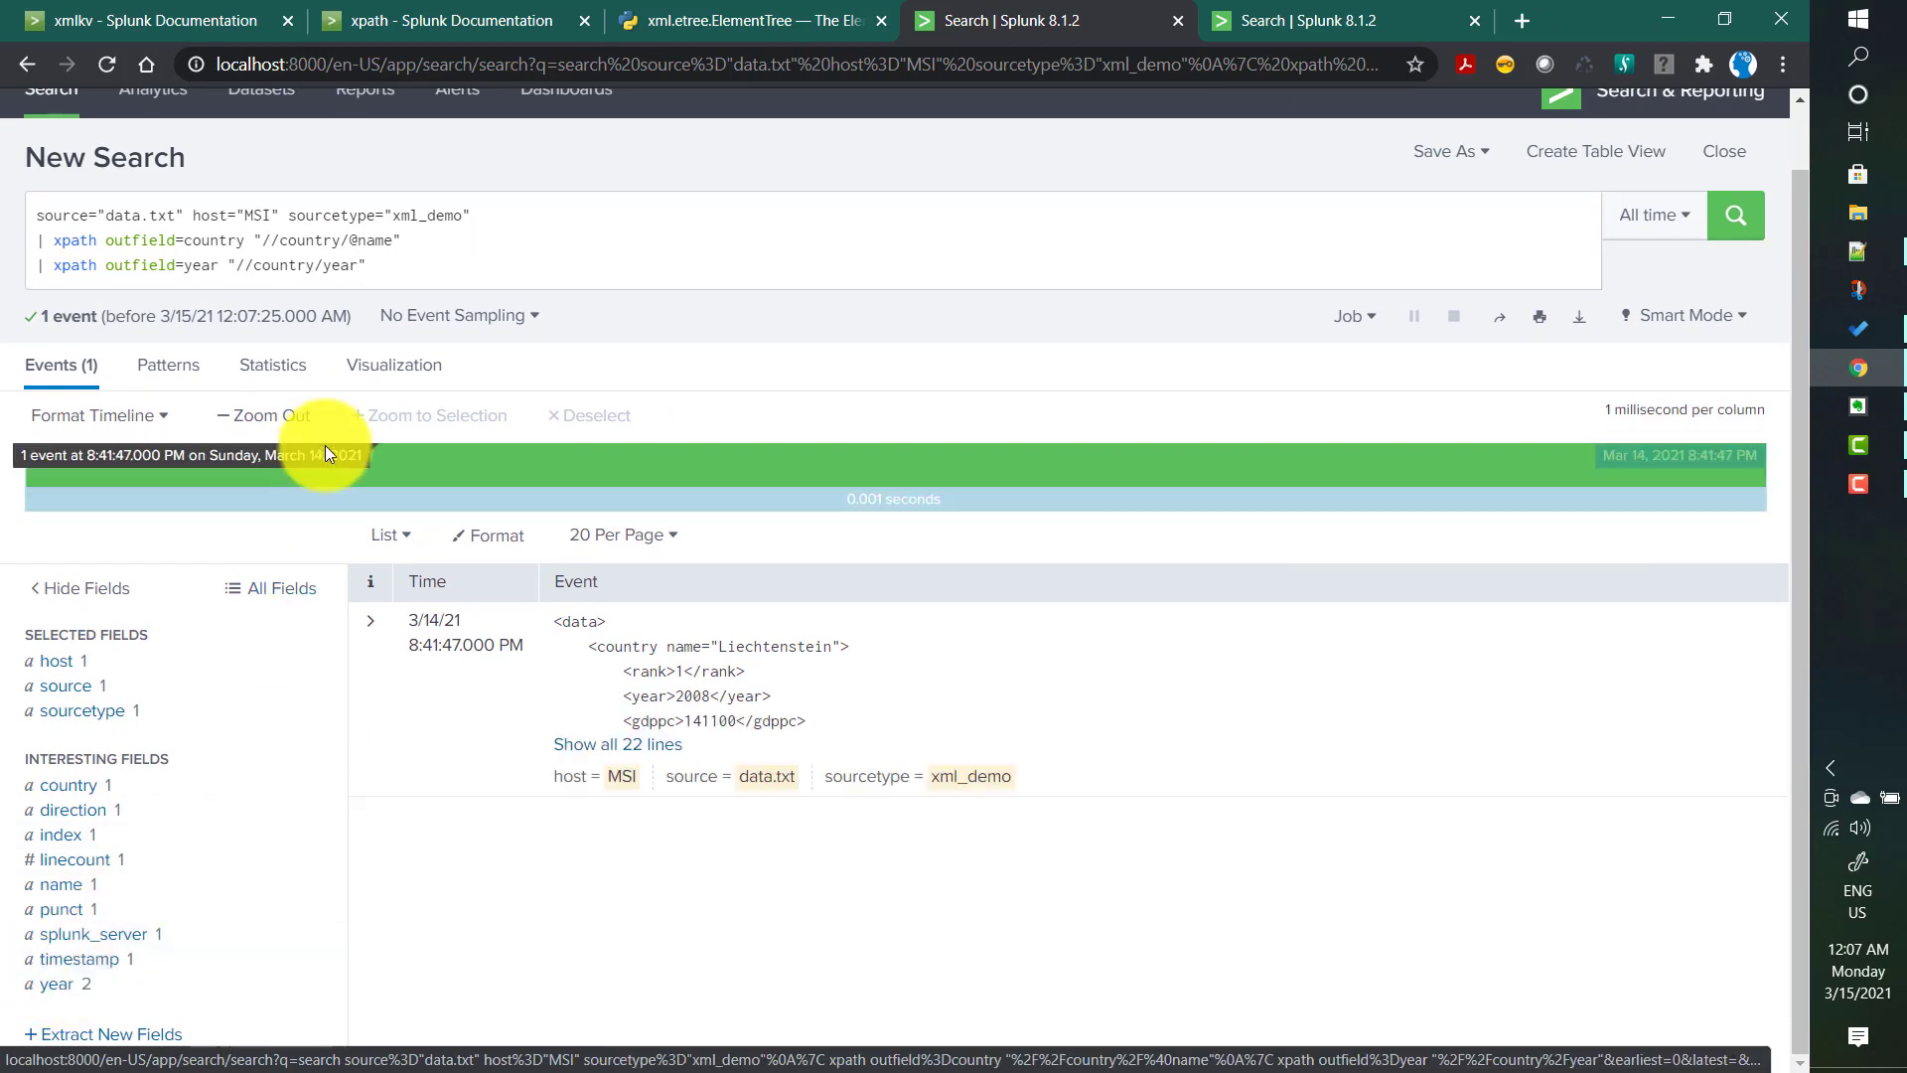
# Append "| table country,year" on a new line of the search and run it.
pyautogui.click(399, 279)
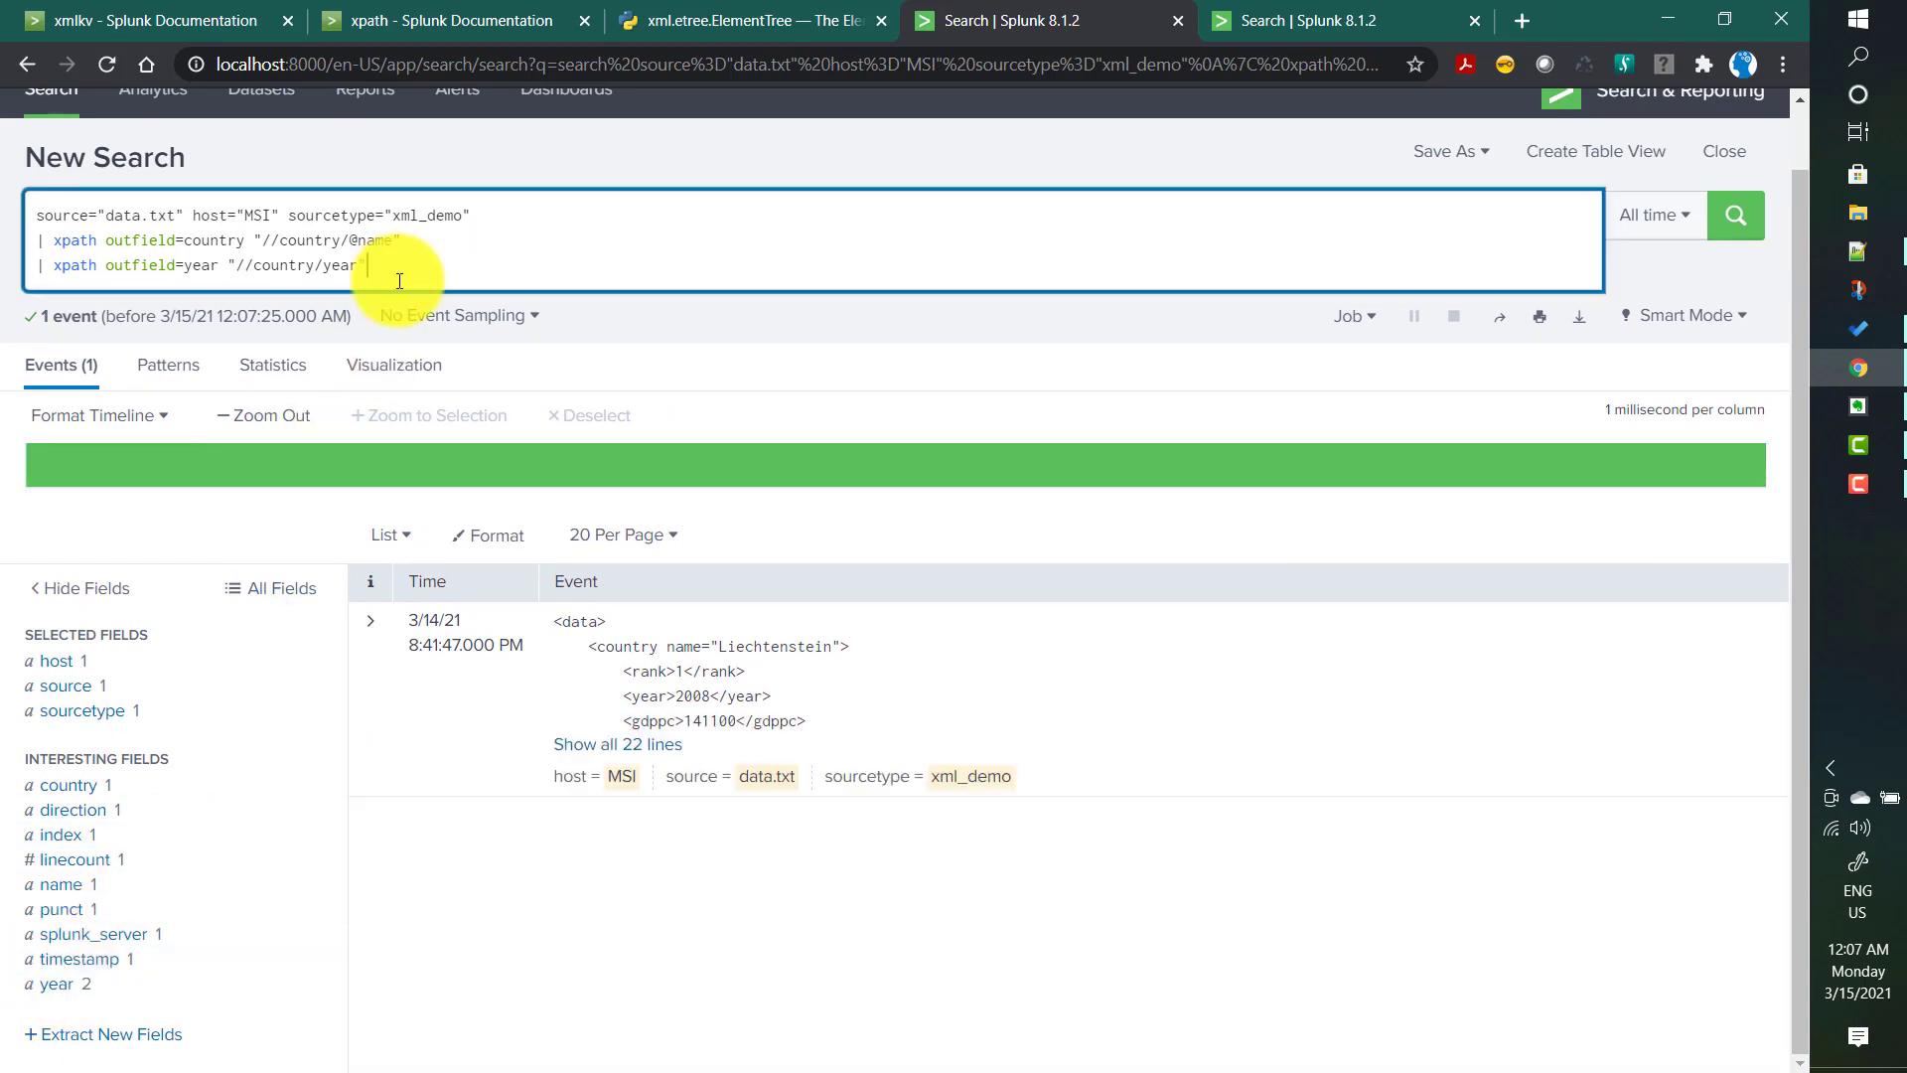
pyautogui.hotkey('shift', 'Return')
pyautogui.write('| table ')
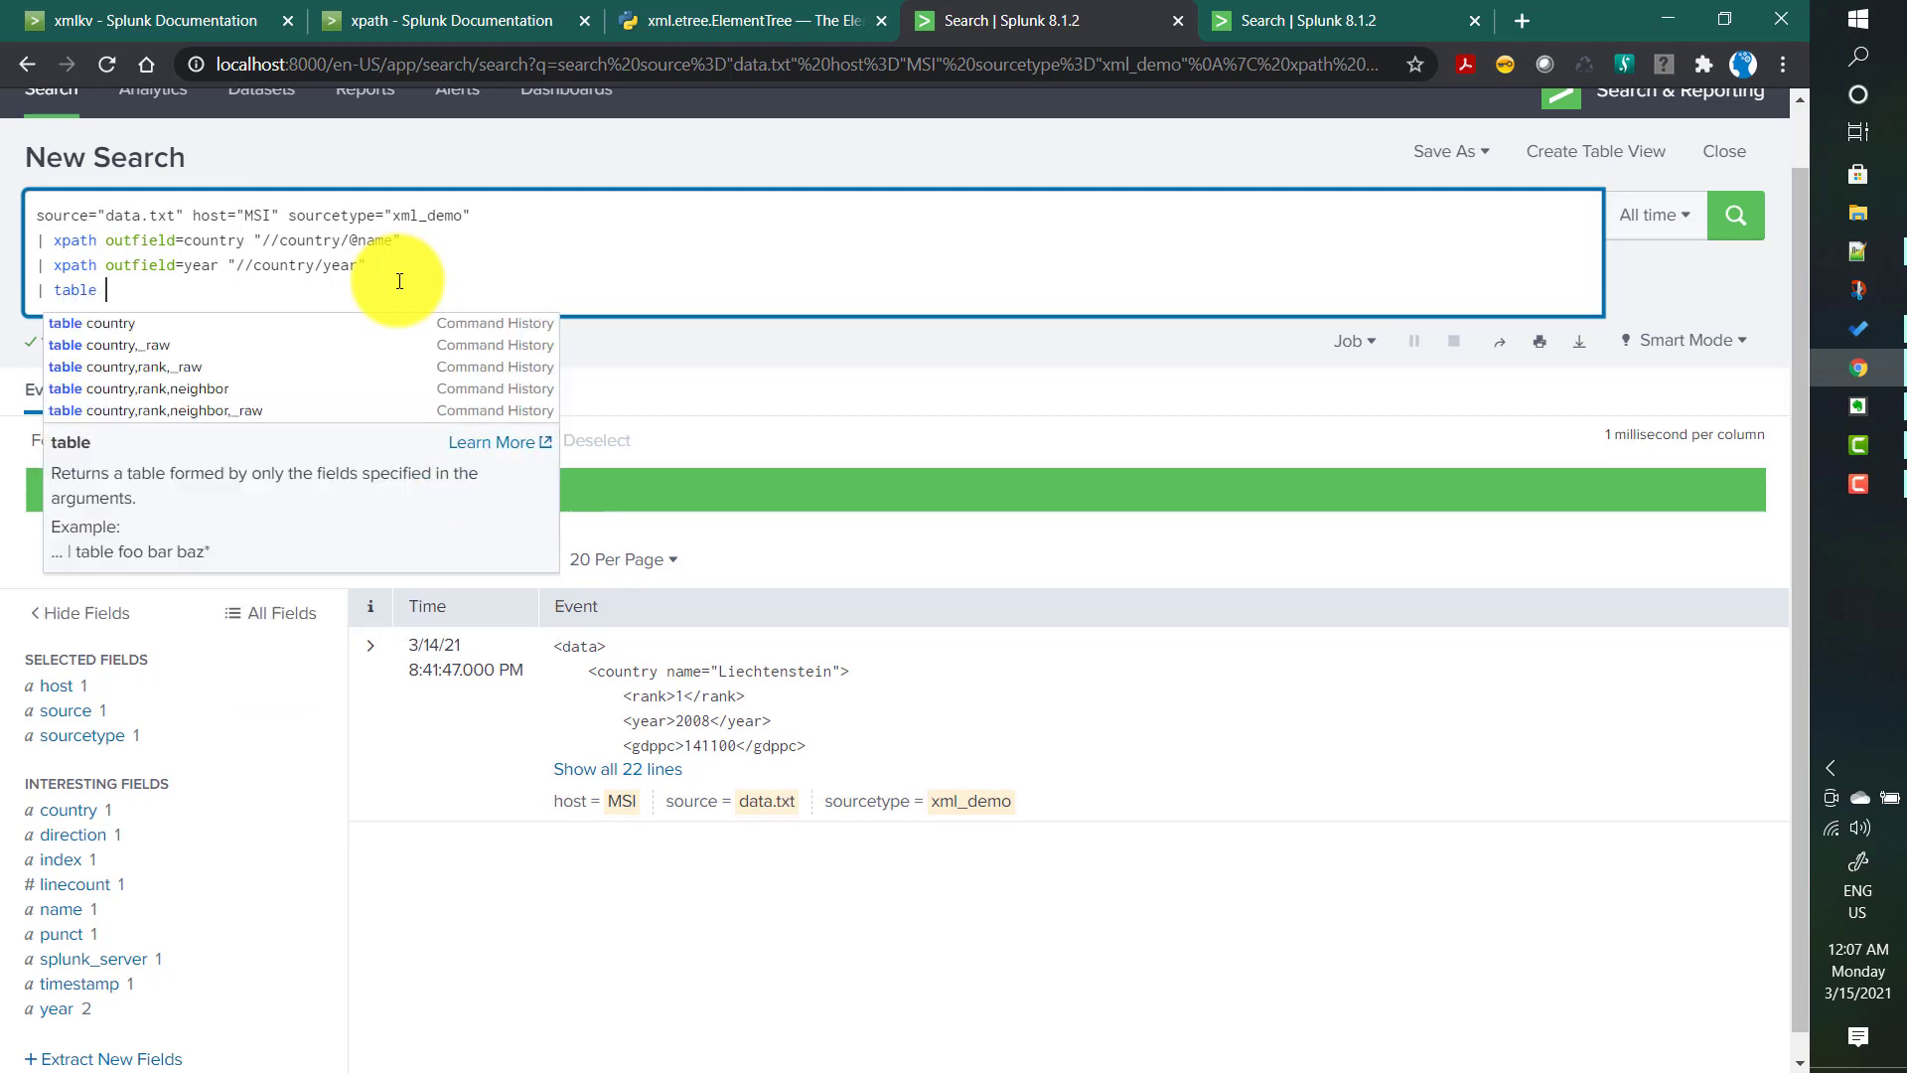
pyautogui.write('country')
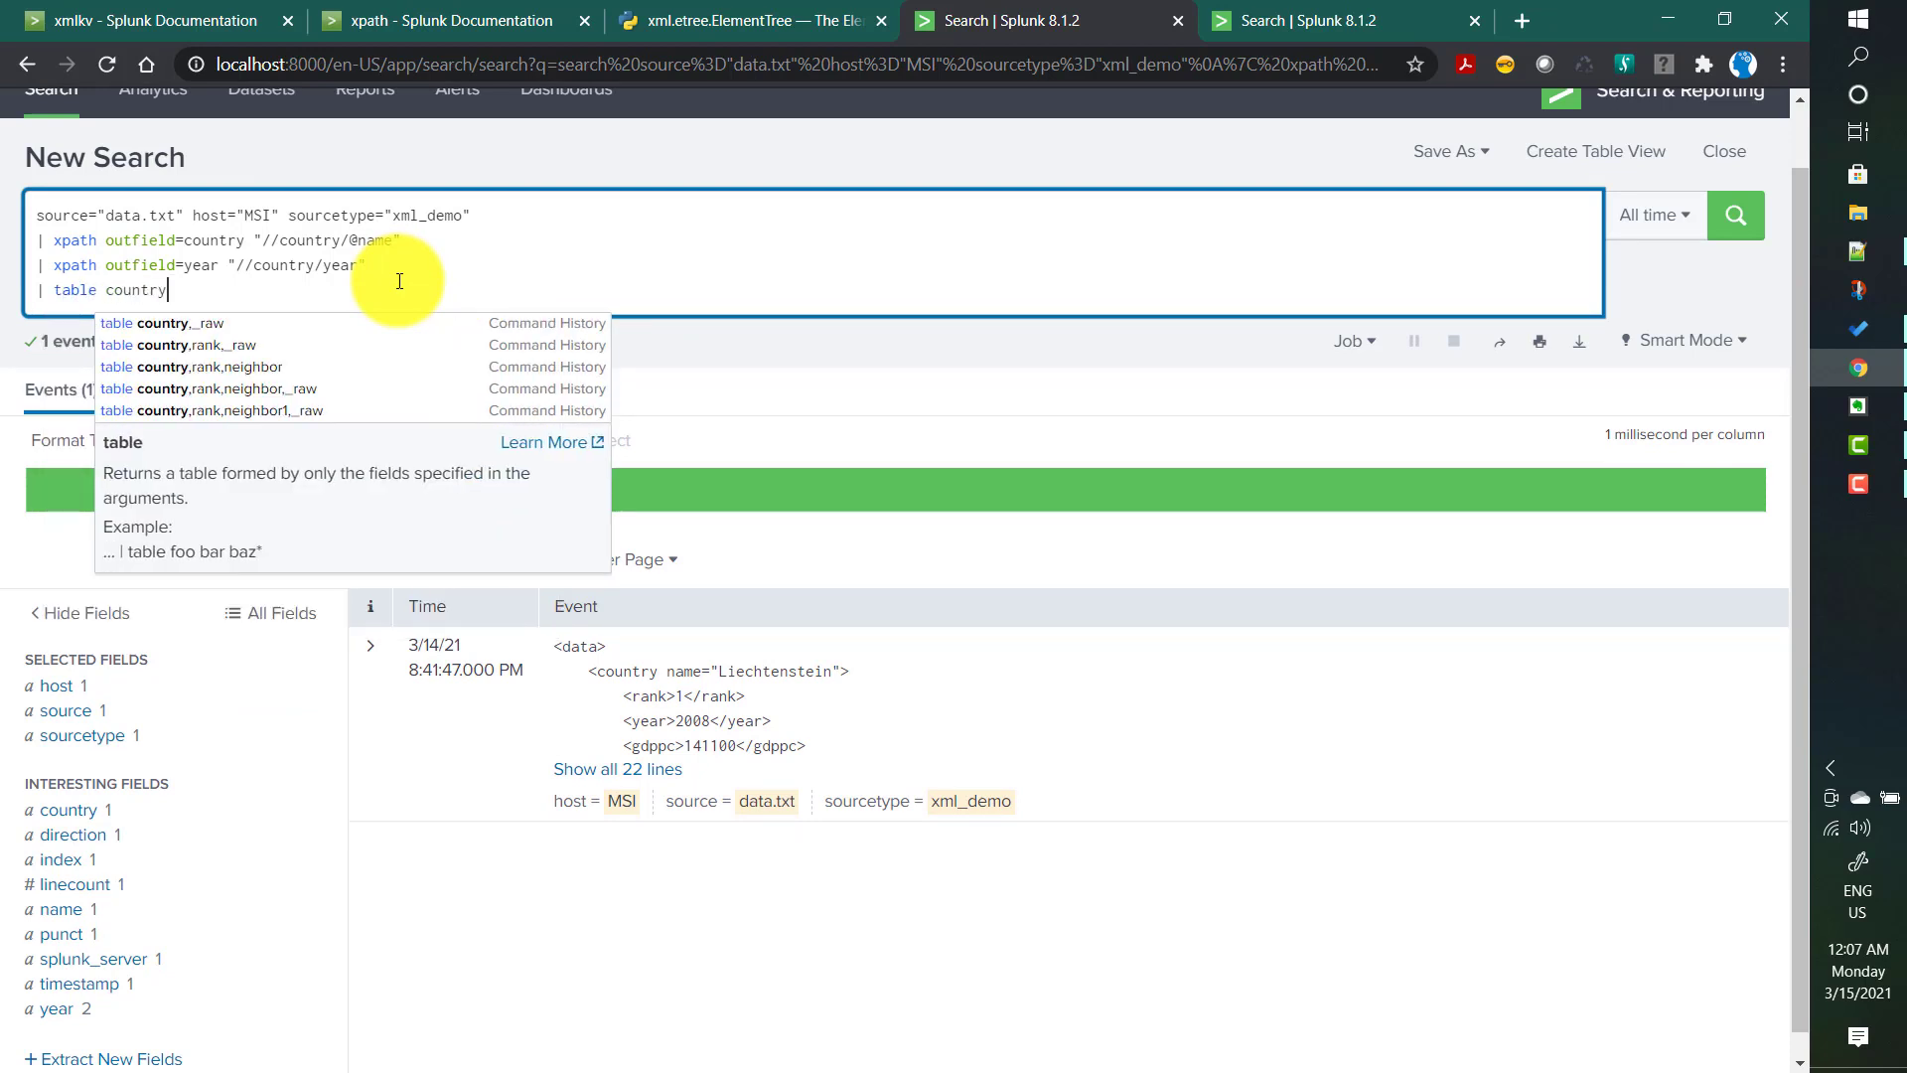
pyautogui.write(',year')
pyautogui.press('Return')
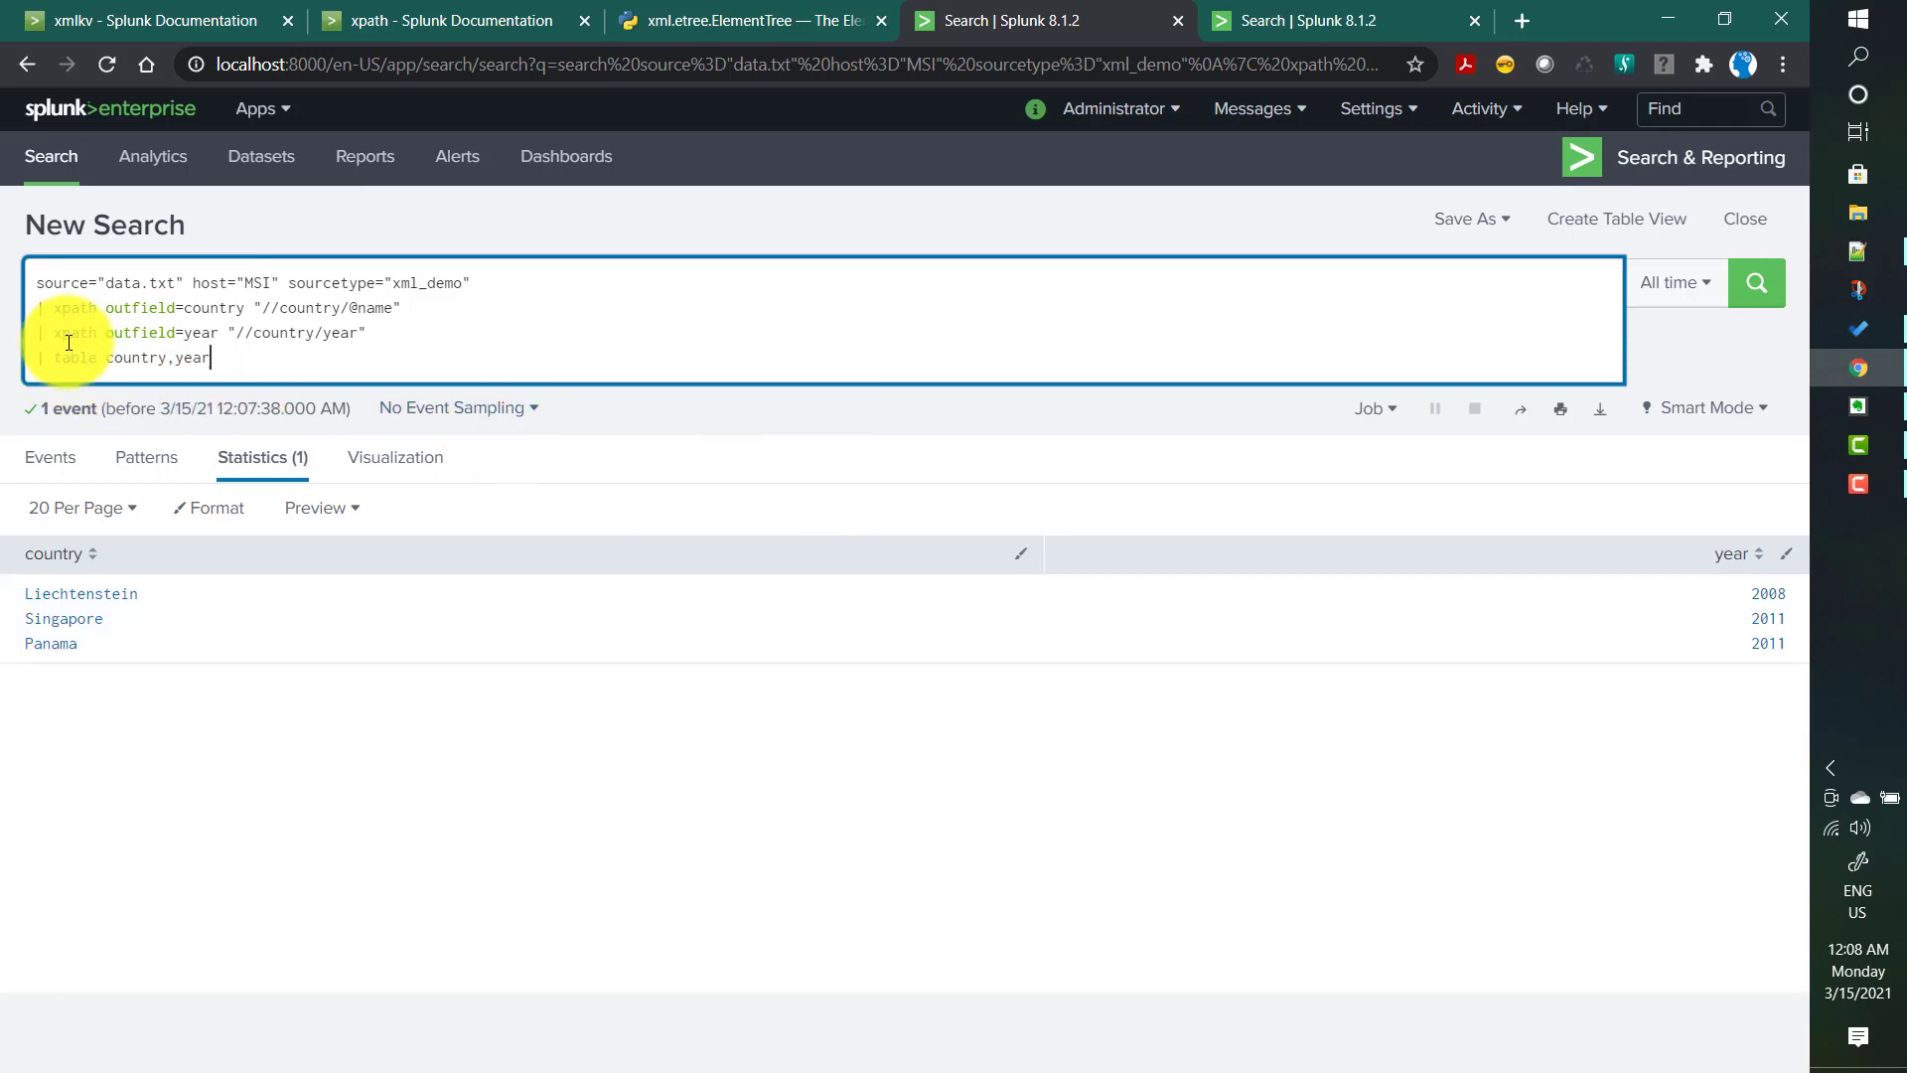
# Remove the "| table country,year" line, rerun the search and review the neighbor elements in the full XML event.
pyautogui.moveTo(36, 358); pyautogui.dragTo(265, 404)
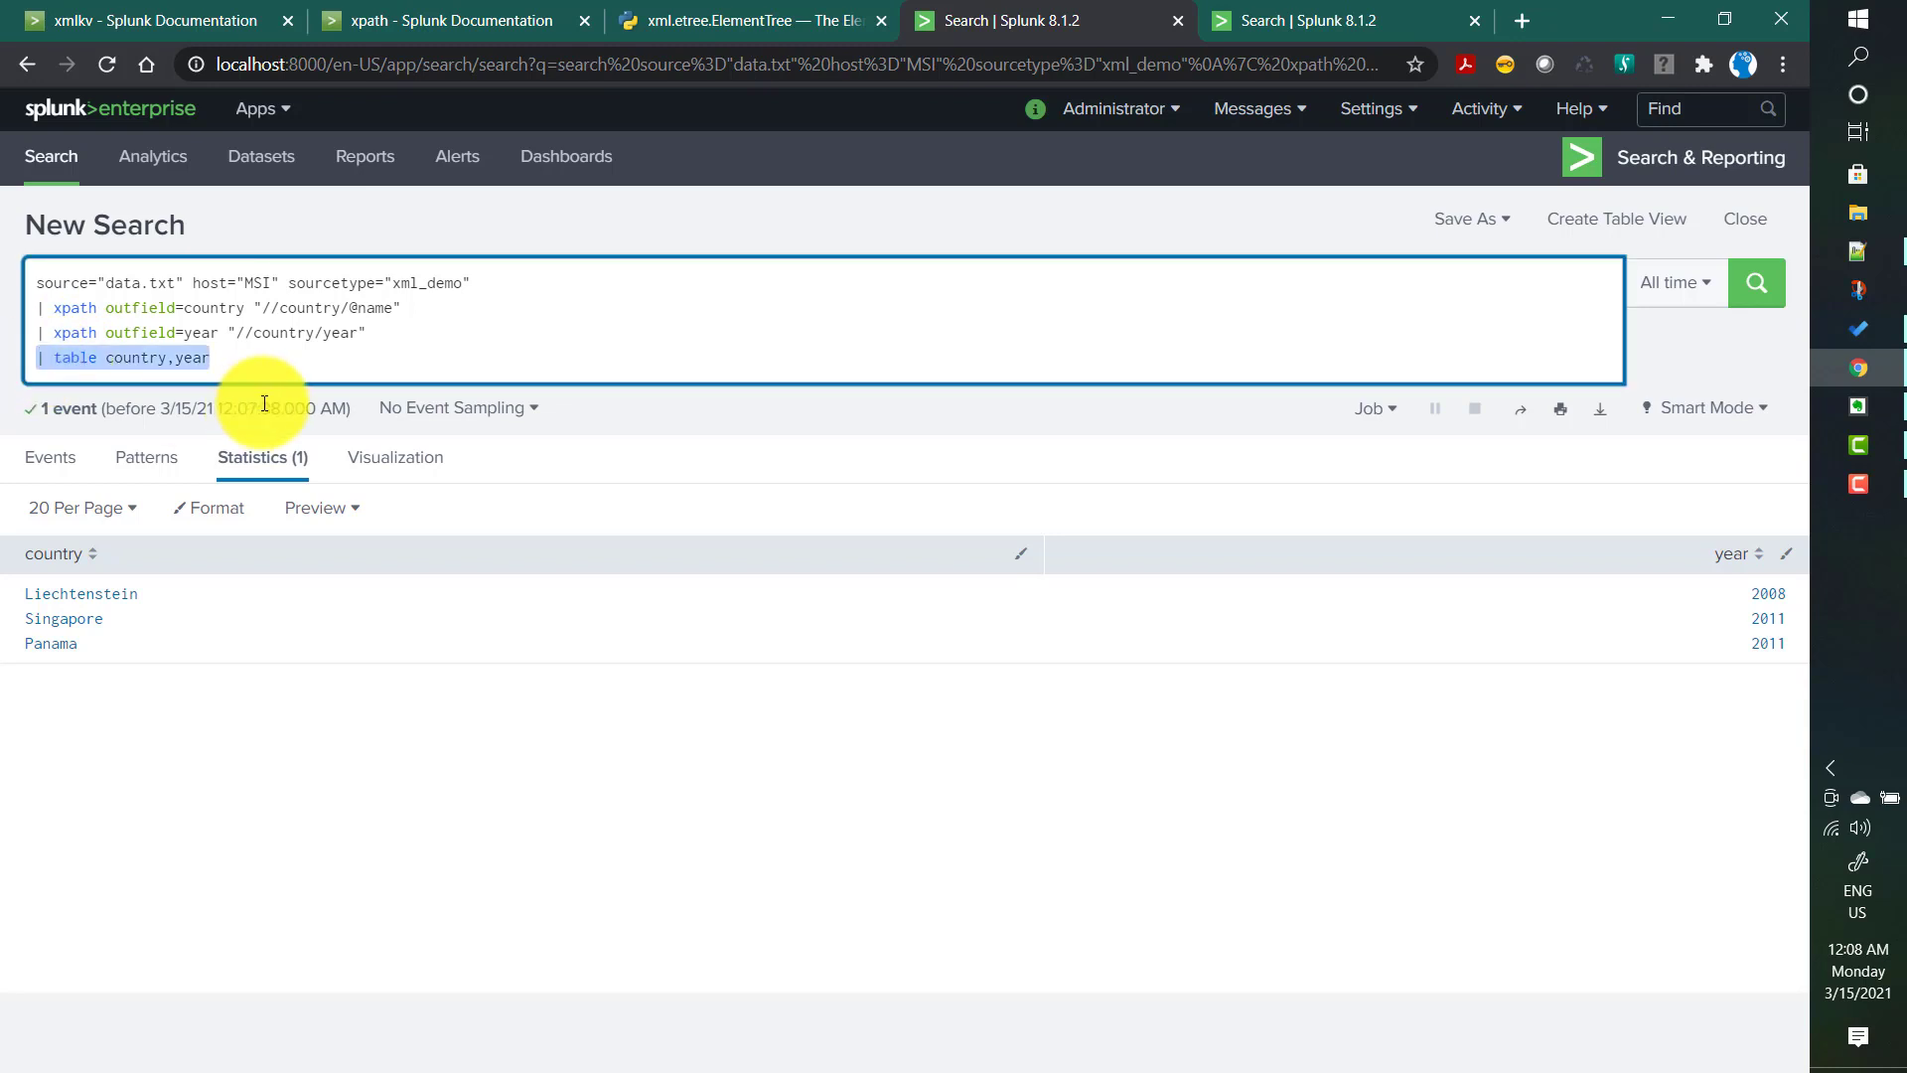
pyautogui.press('BackSpace')
pyautogui.press('BackSpace')
pyautogui.press('Return')
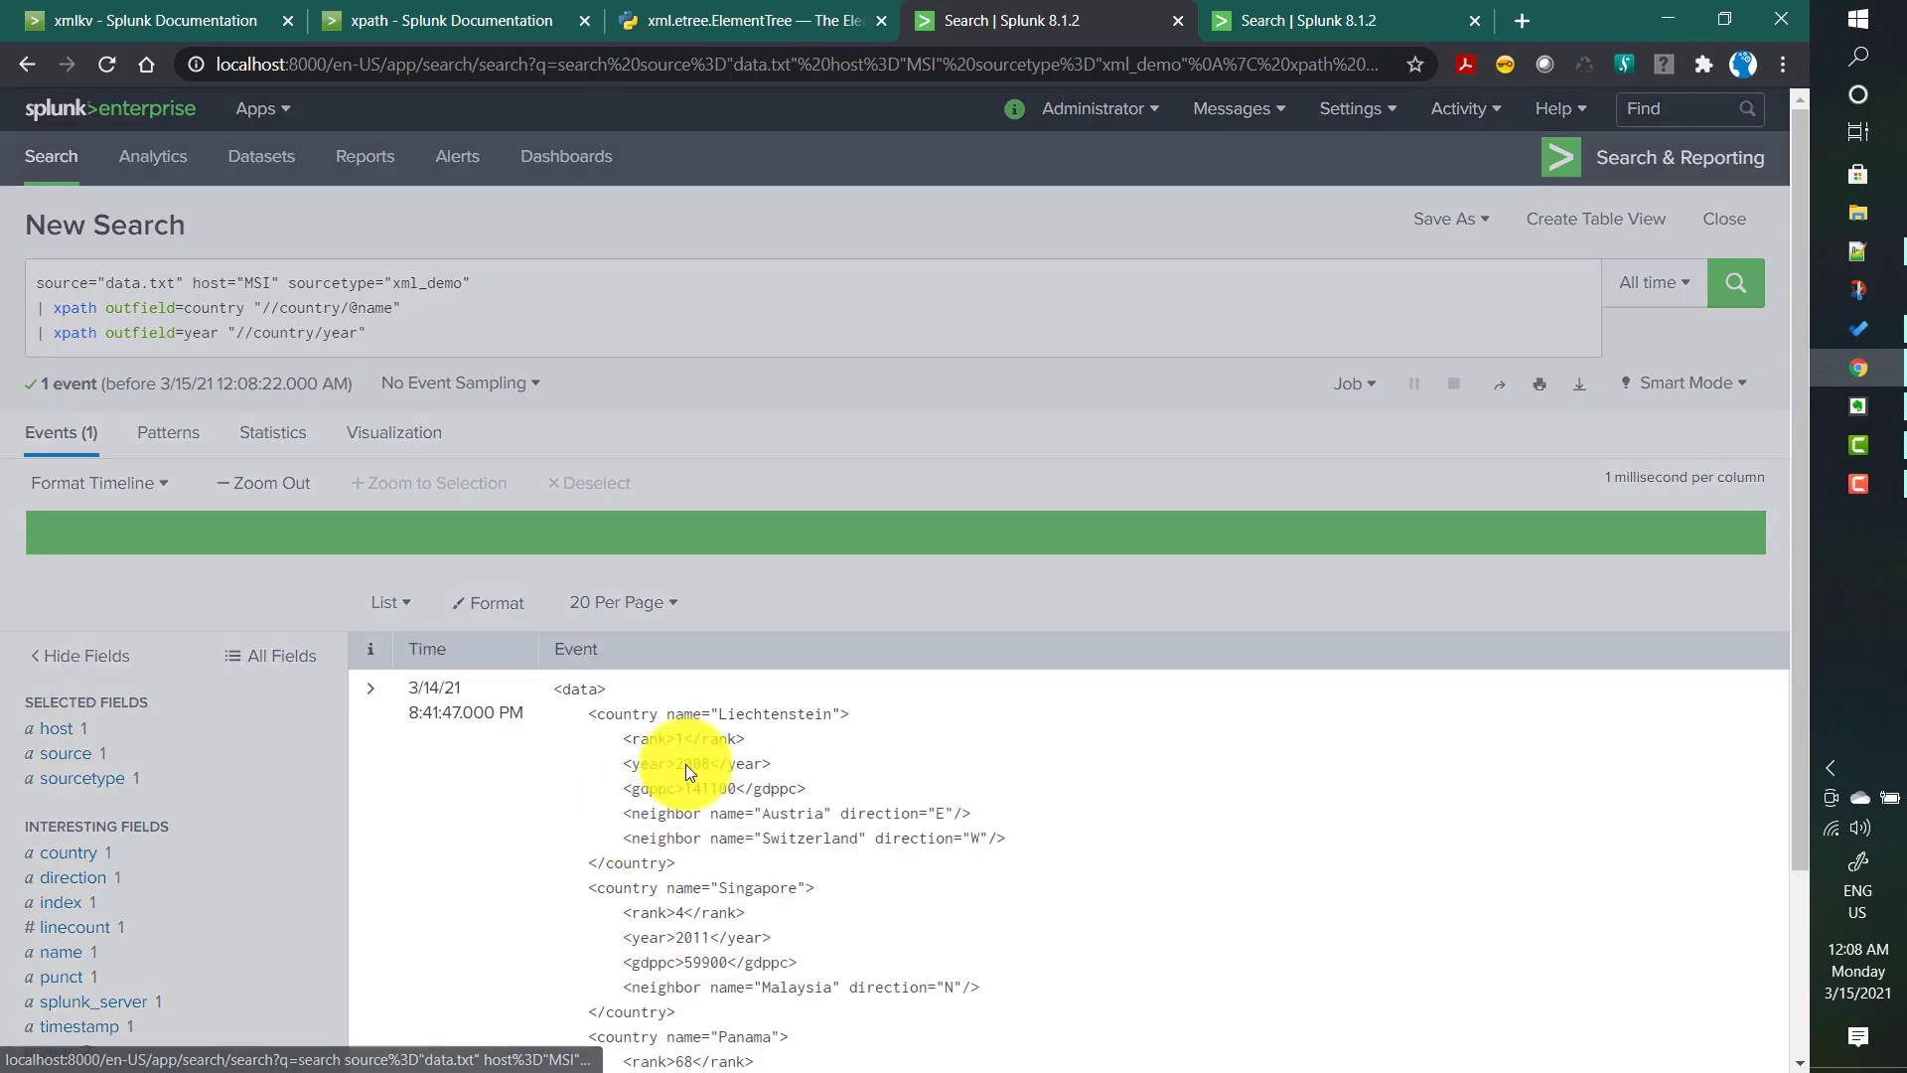
pyautogui.scroll(-3, 753, 766)
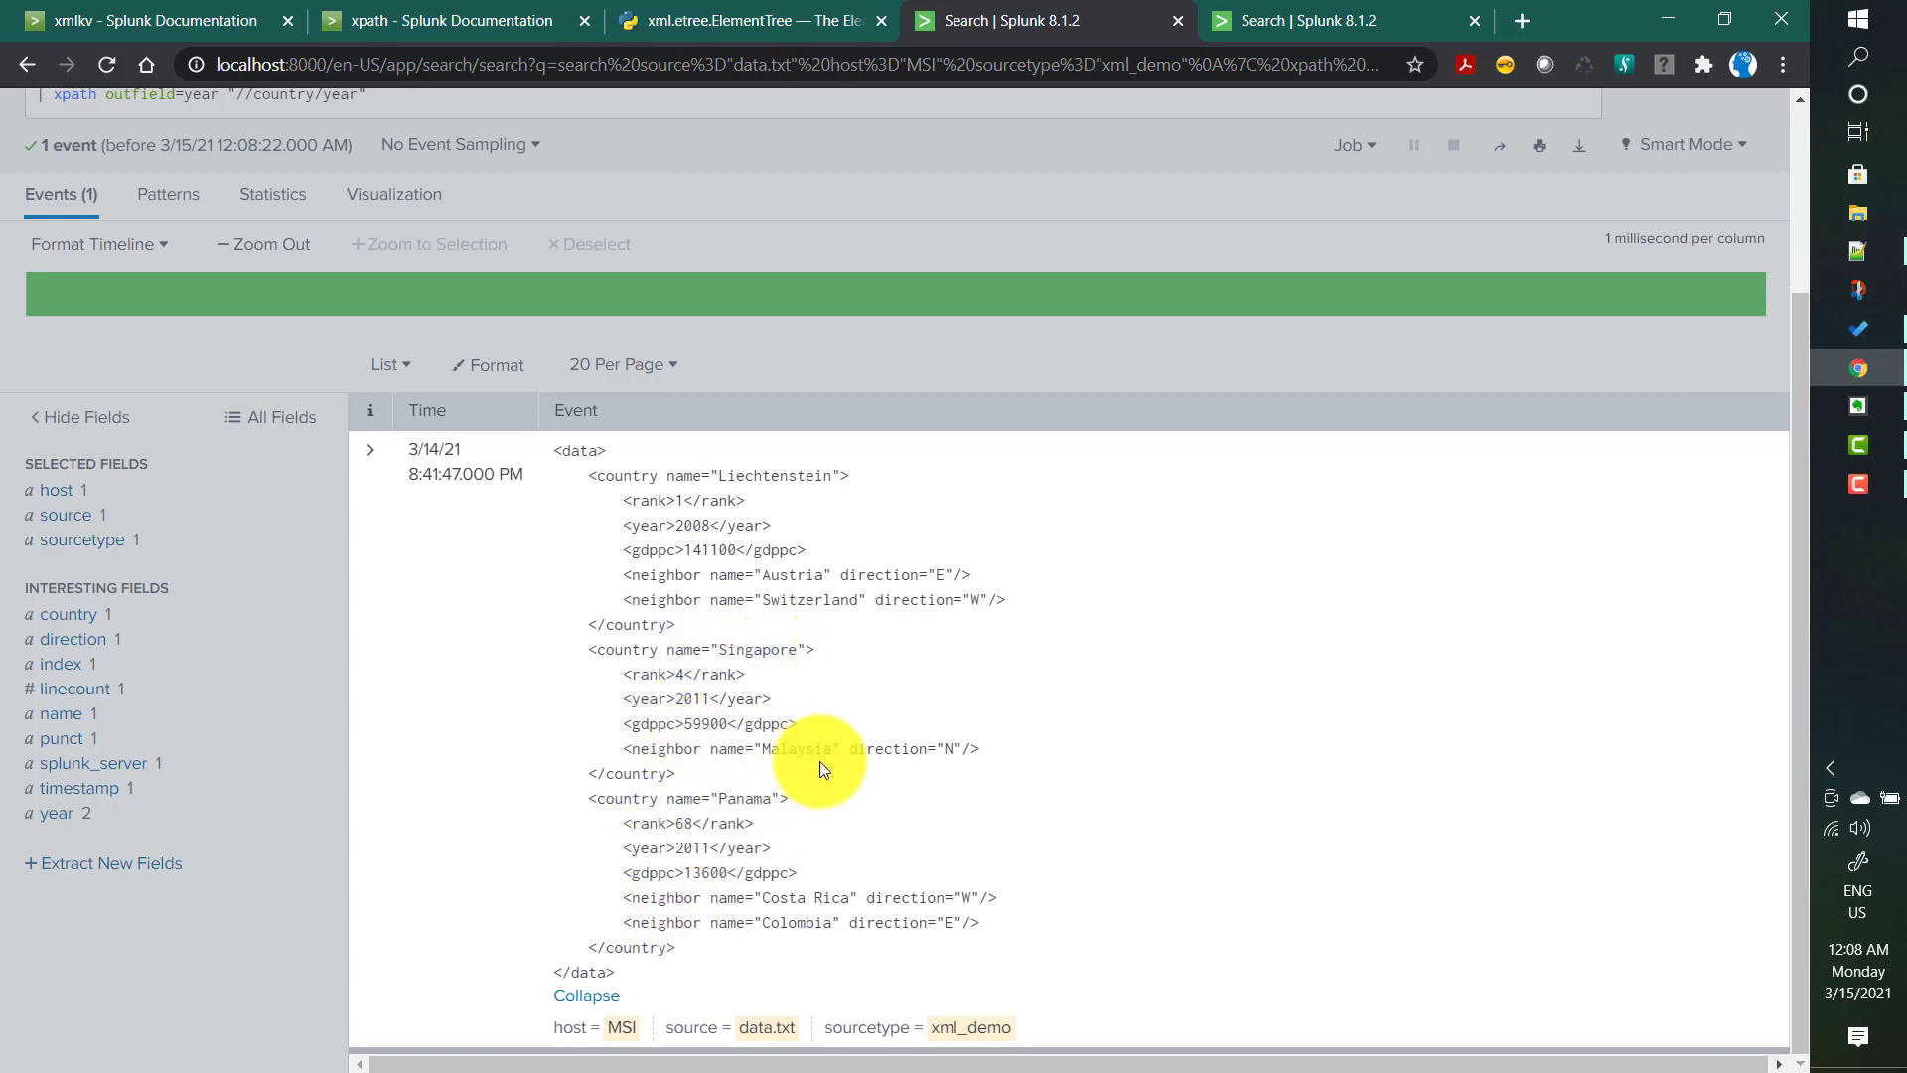
pyautogui.scroll(2, 426, 712)
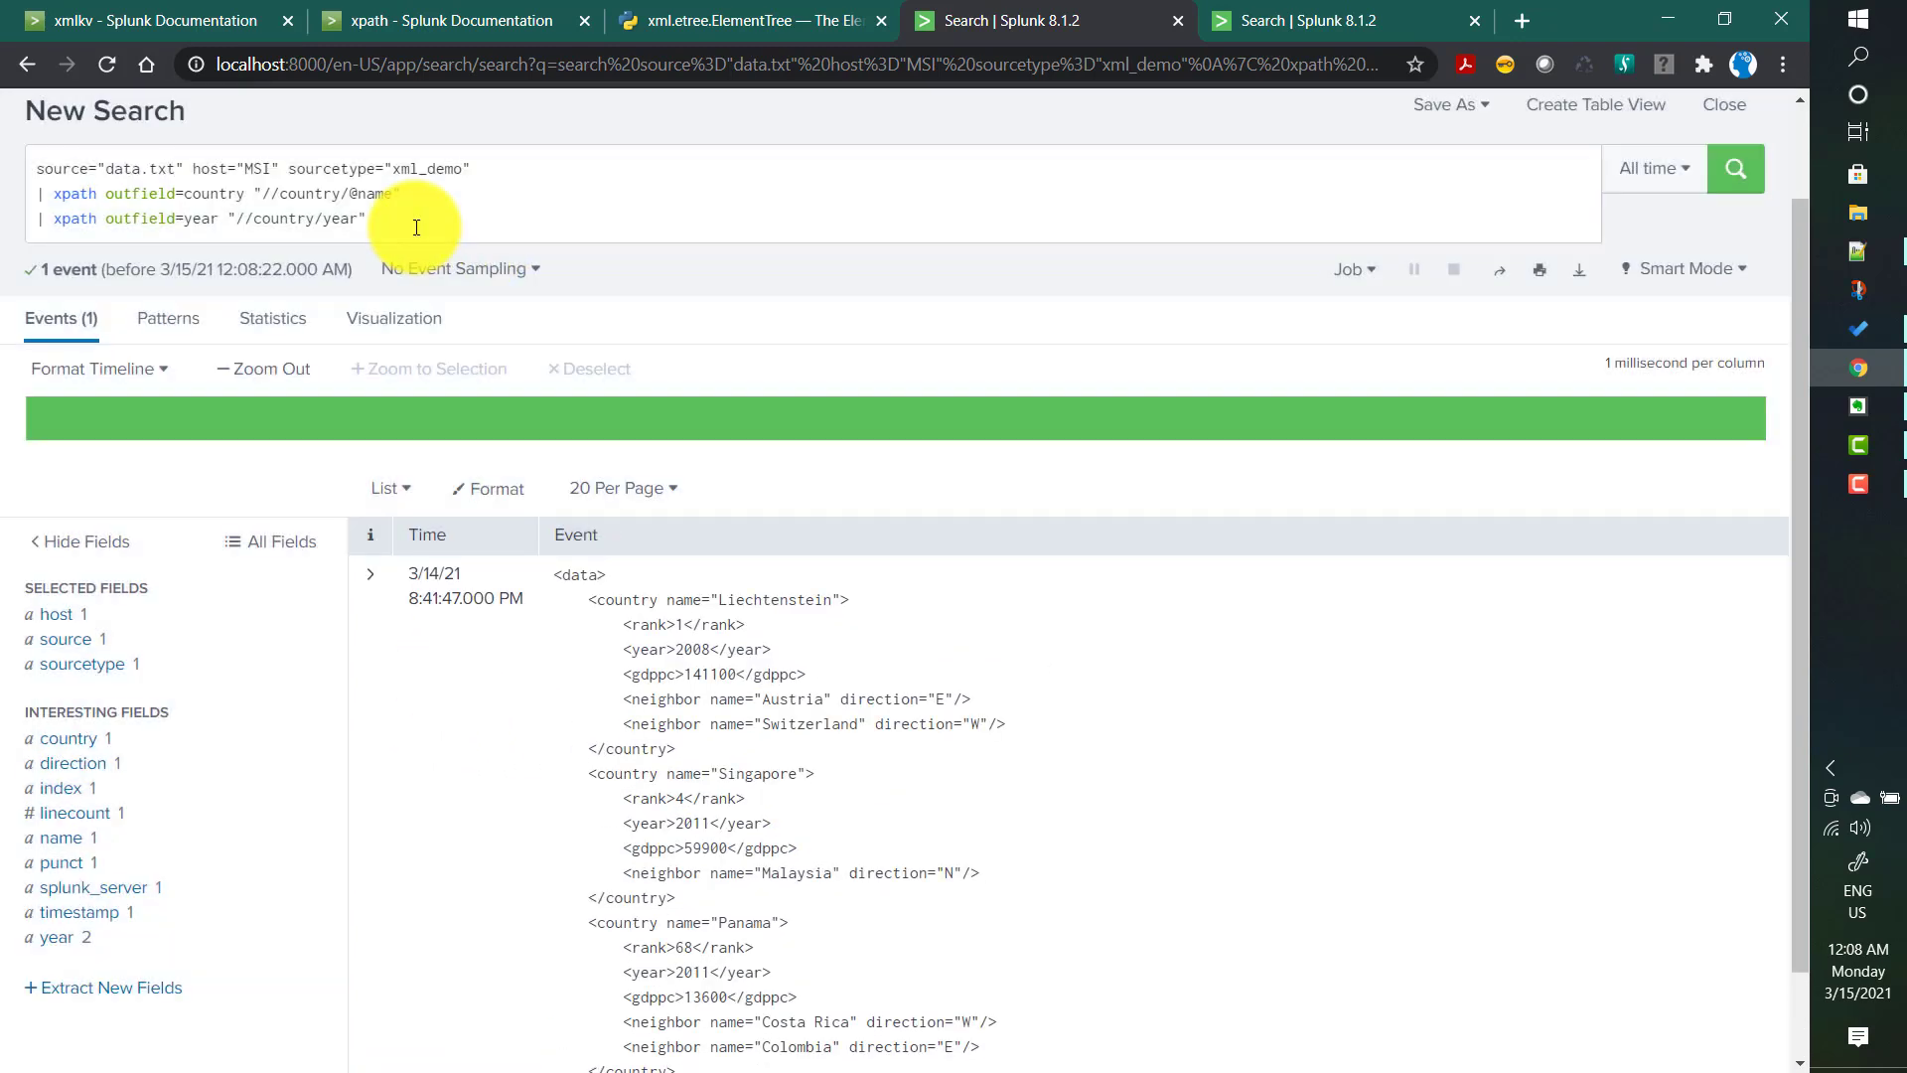
# Duplicate the year xpath line onto a new line at the end of the search.
pyautogui.click(408, 218)
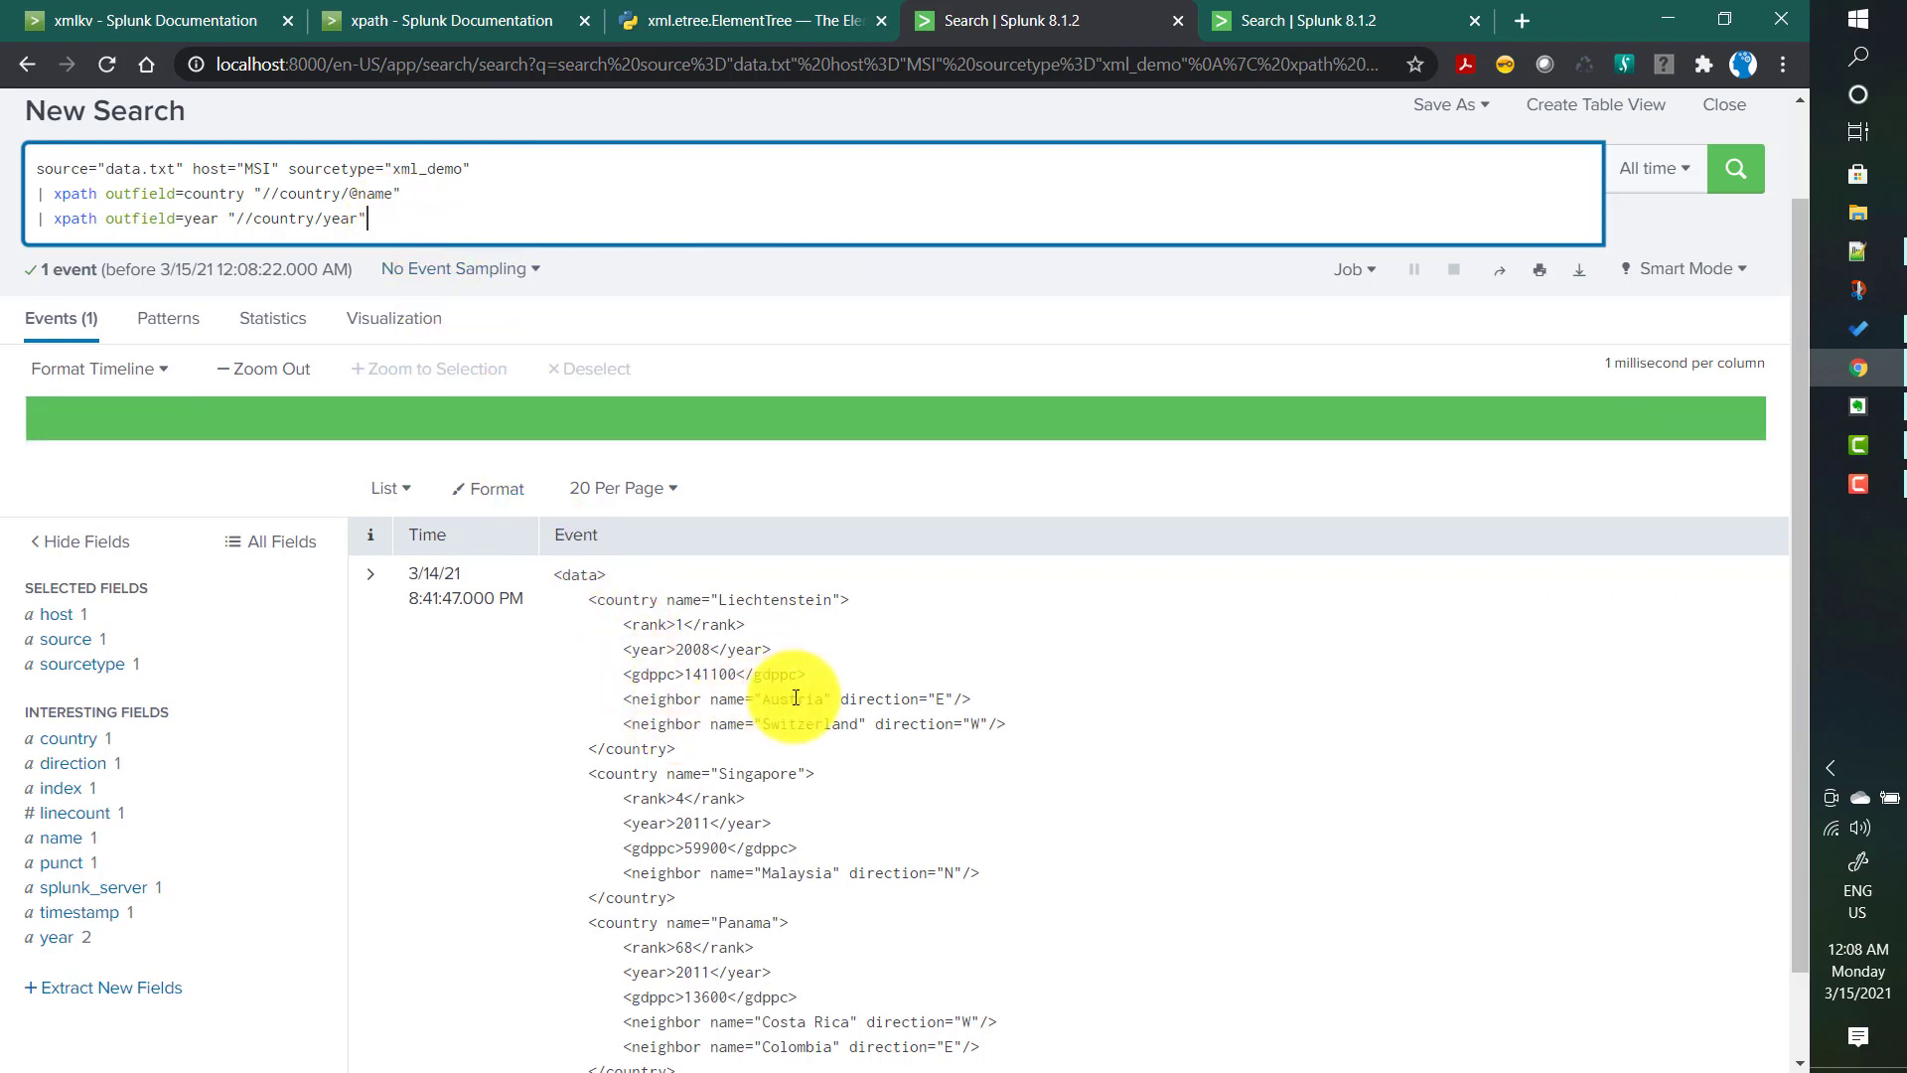
pyautogui.moveTo(369, 218); pyautogui.dragTo(28, 214)
pyautogui.hotkey('ctrl', 'c')
pyautogui.click(501, 223)
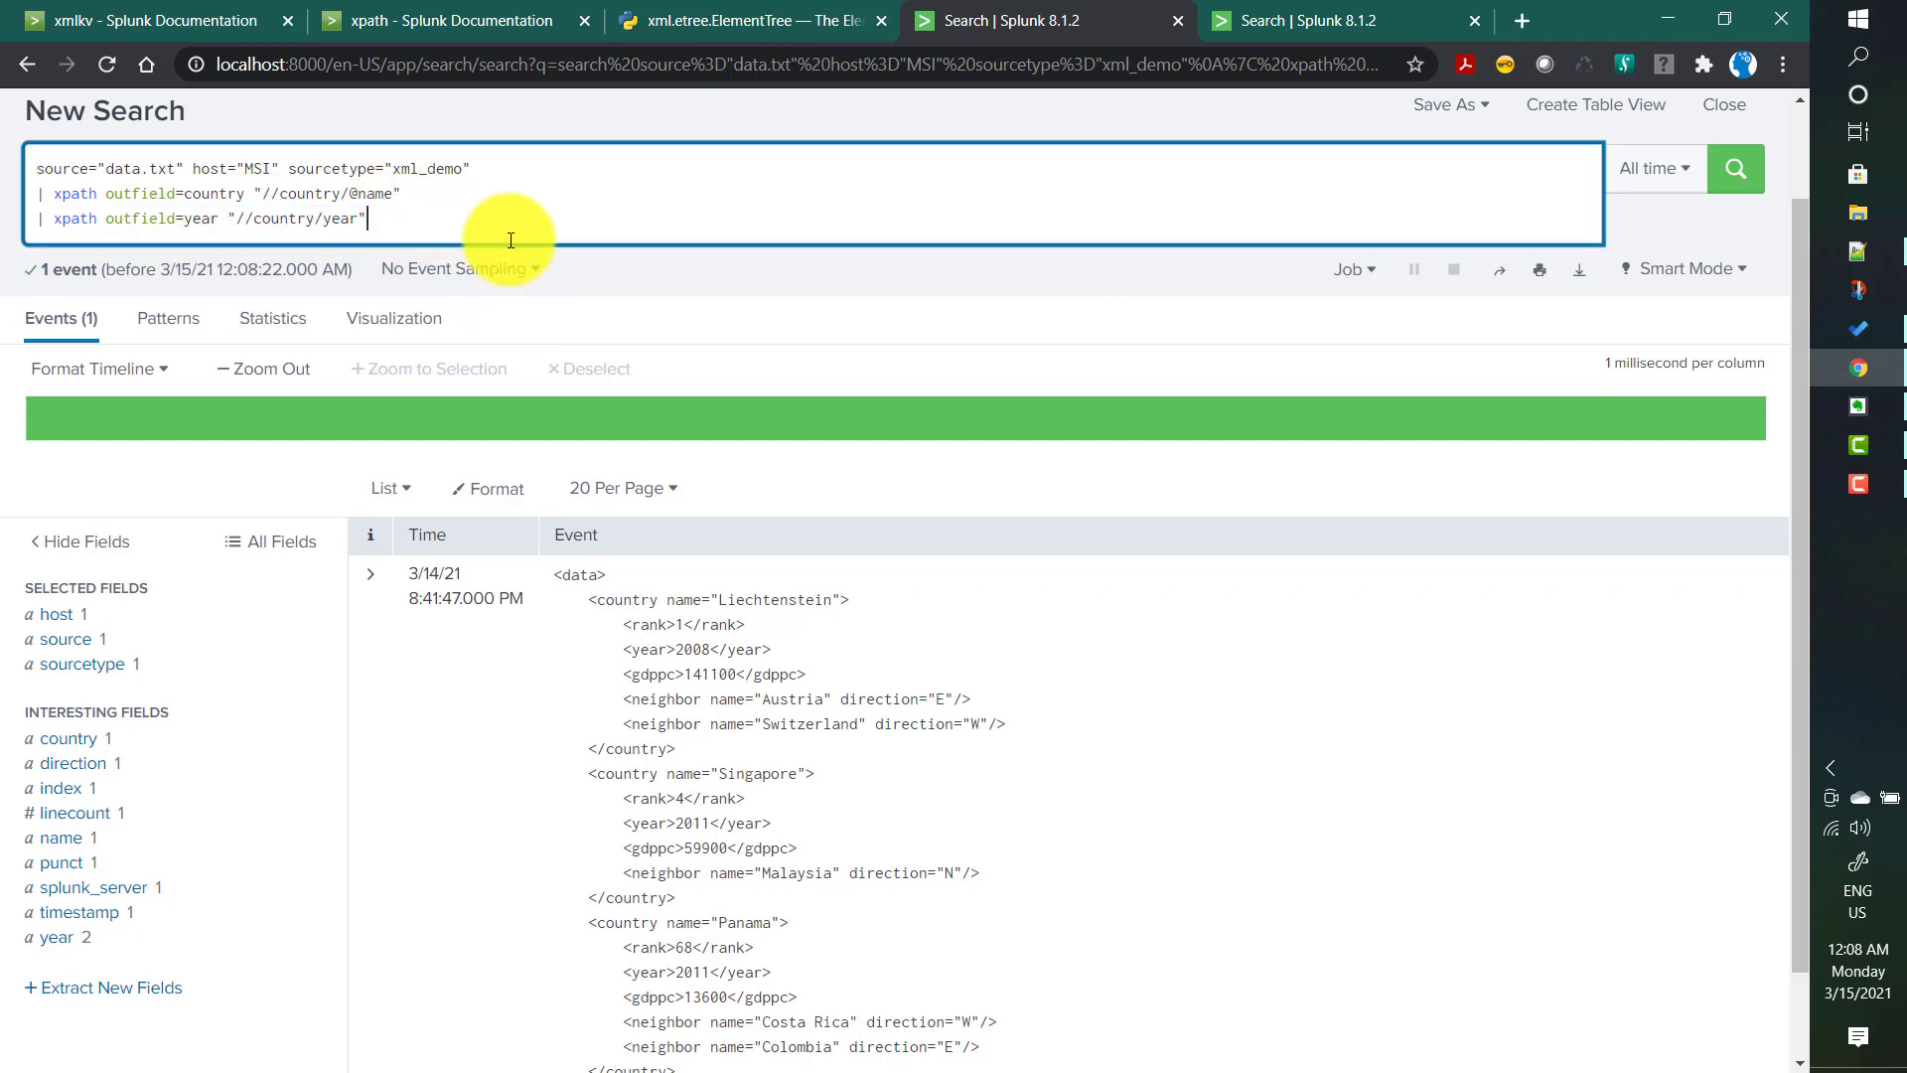
pyautogui.hotkey('shift', 'Return')
pyautogui.write('|')
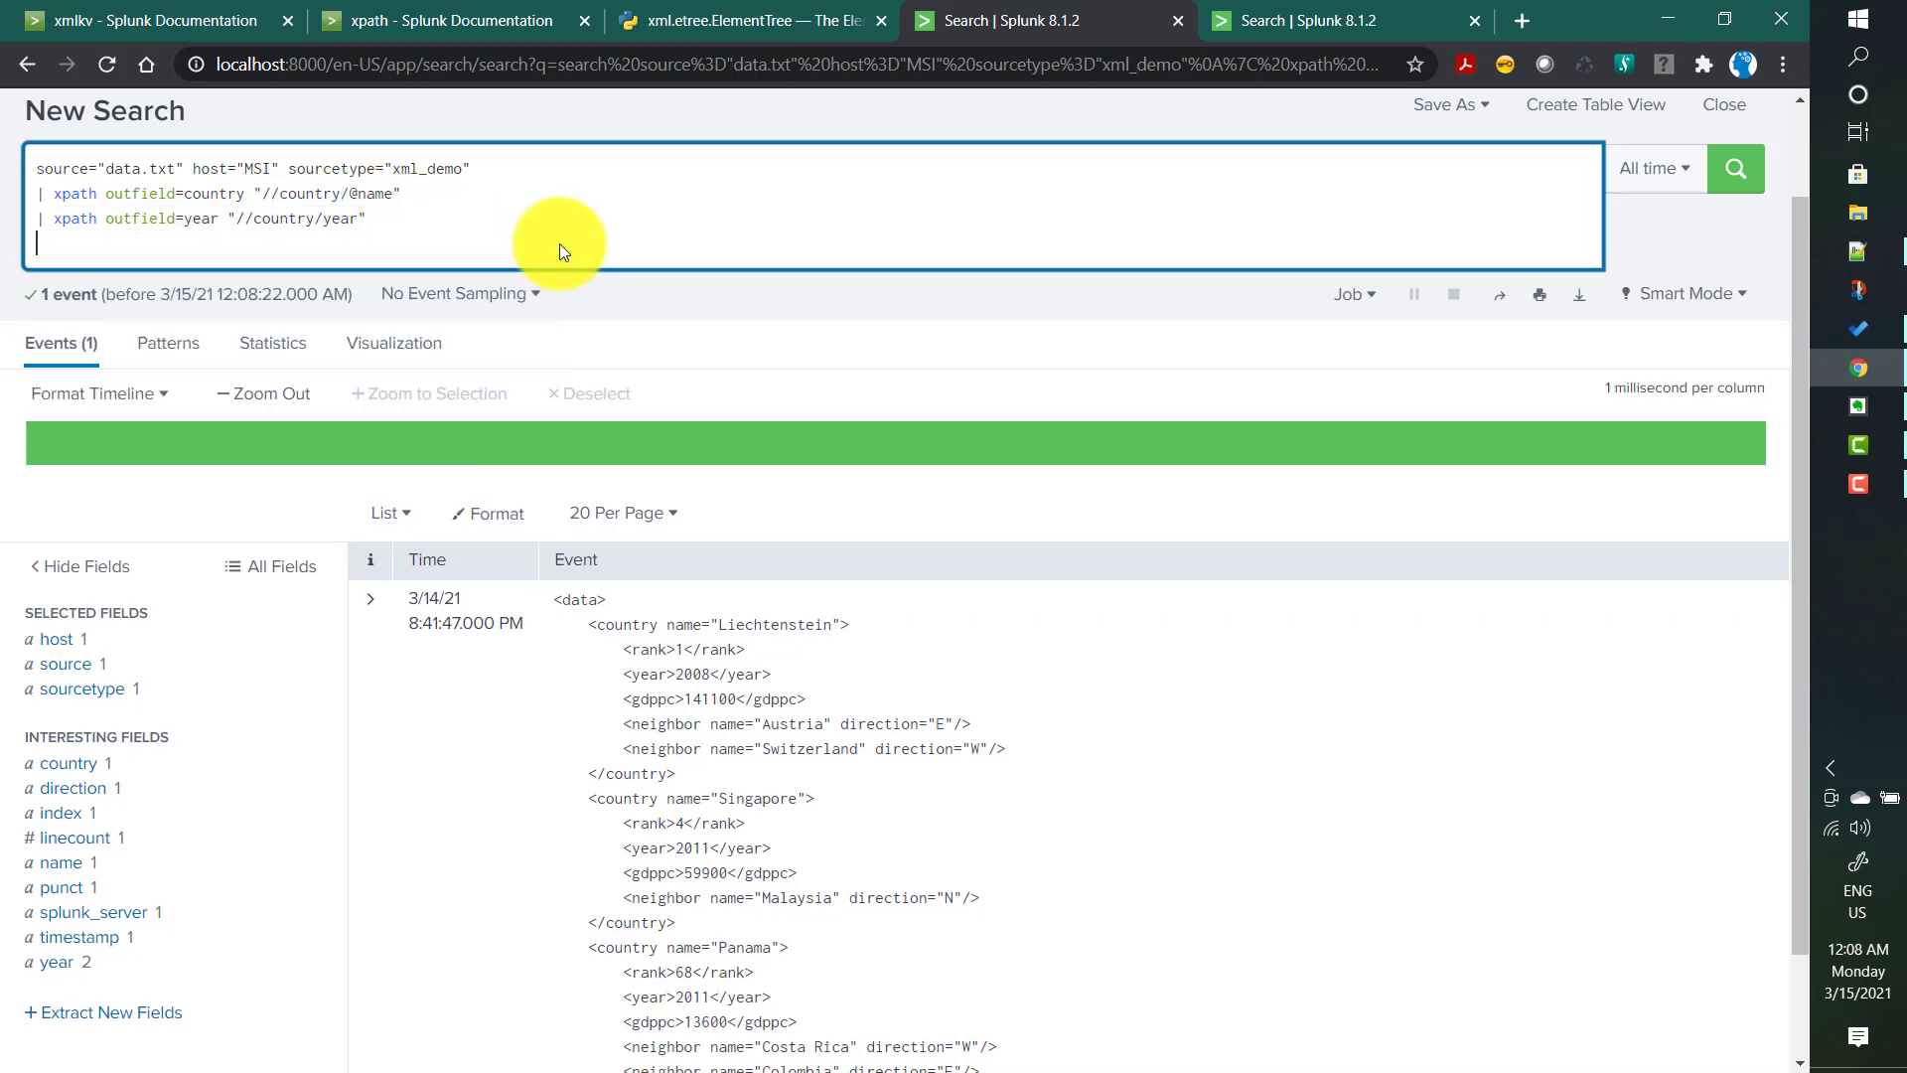
pyautogui.hotkey('ctrl', 'v')
# Change the output field of the duplicated xpath line from year to neighbor.
pyautogui.doubleClick(201, 243)
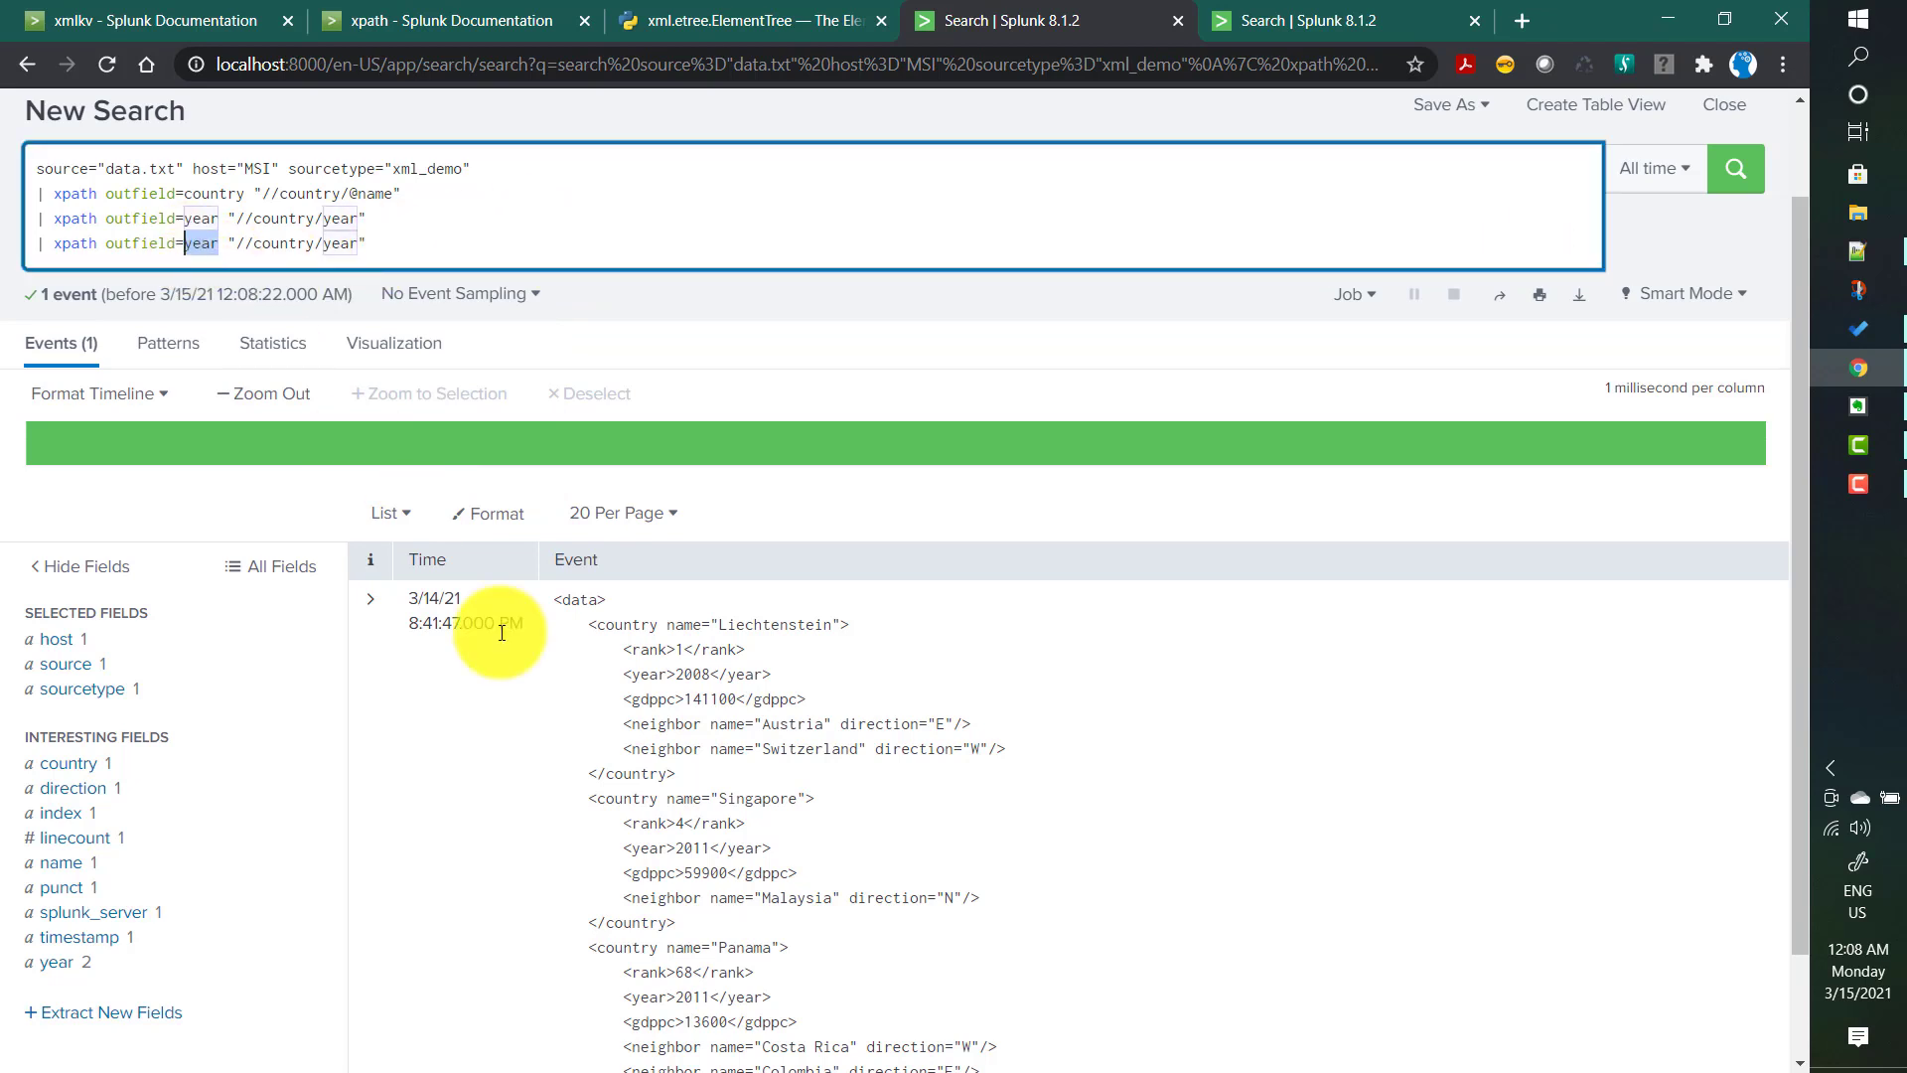
pyautogui.click(672, 746)
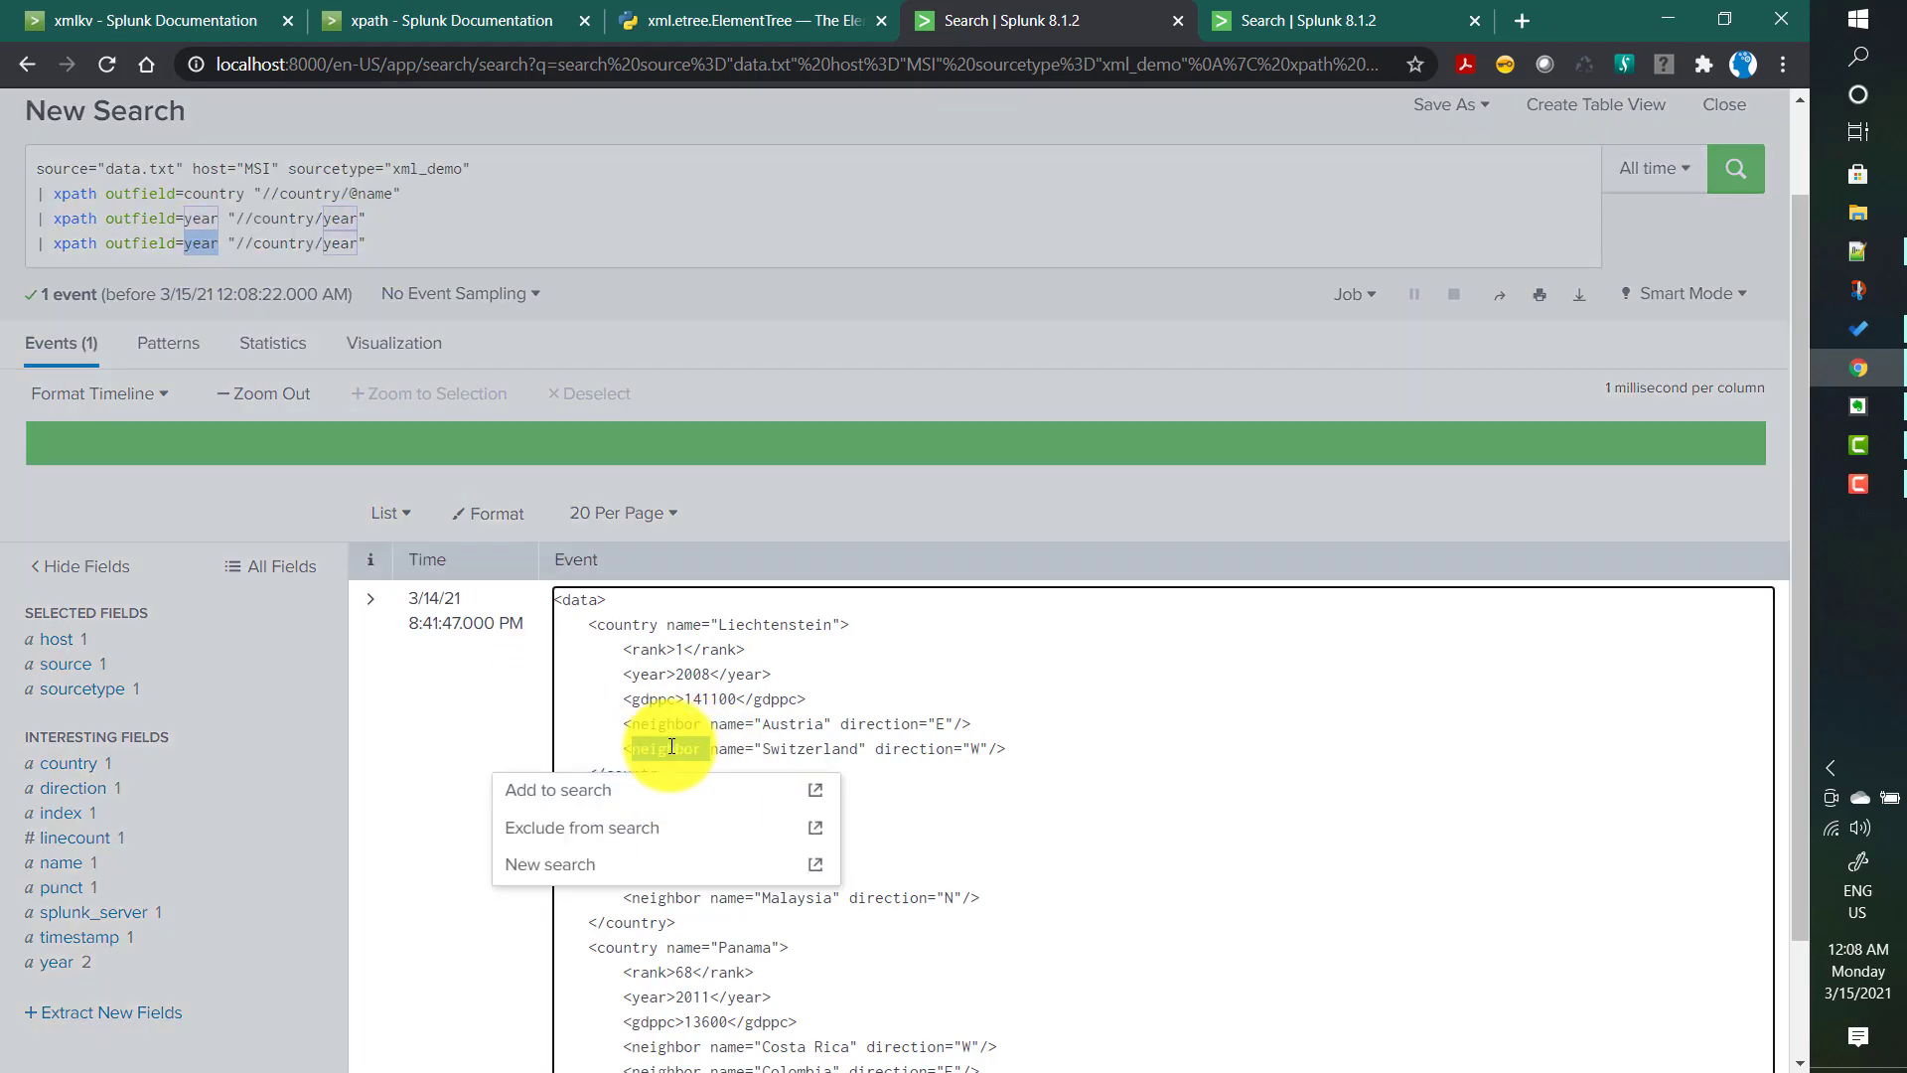
pyautogui.click(206, 239)
pyautogui.tripleClick(205, 239)
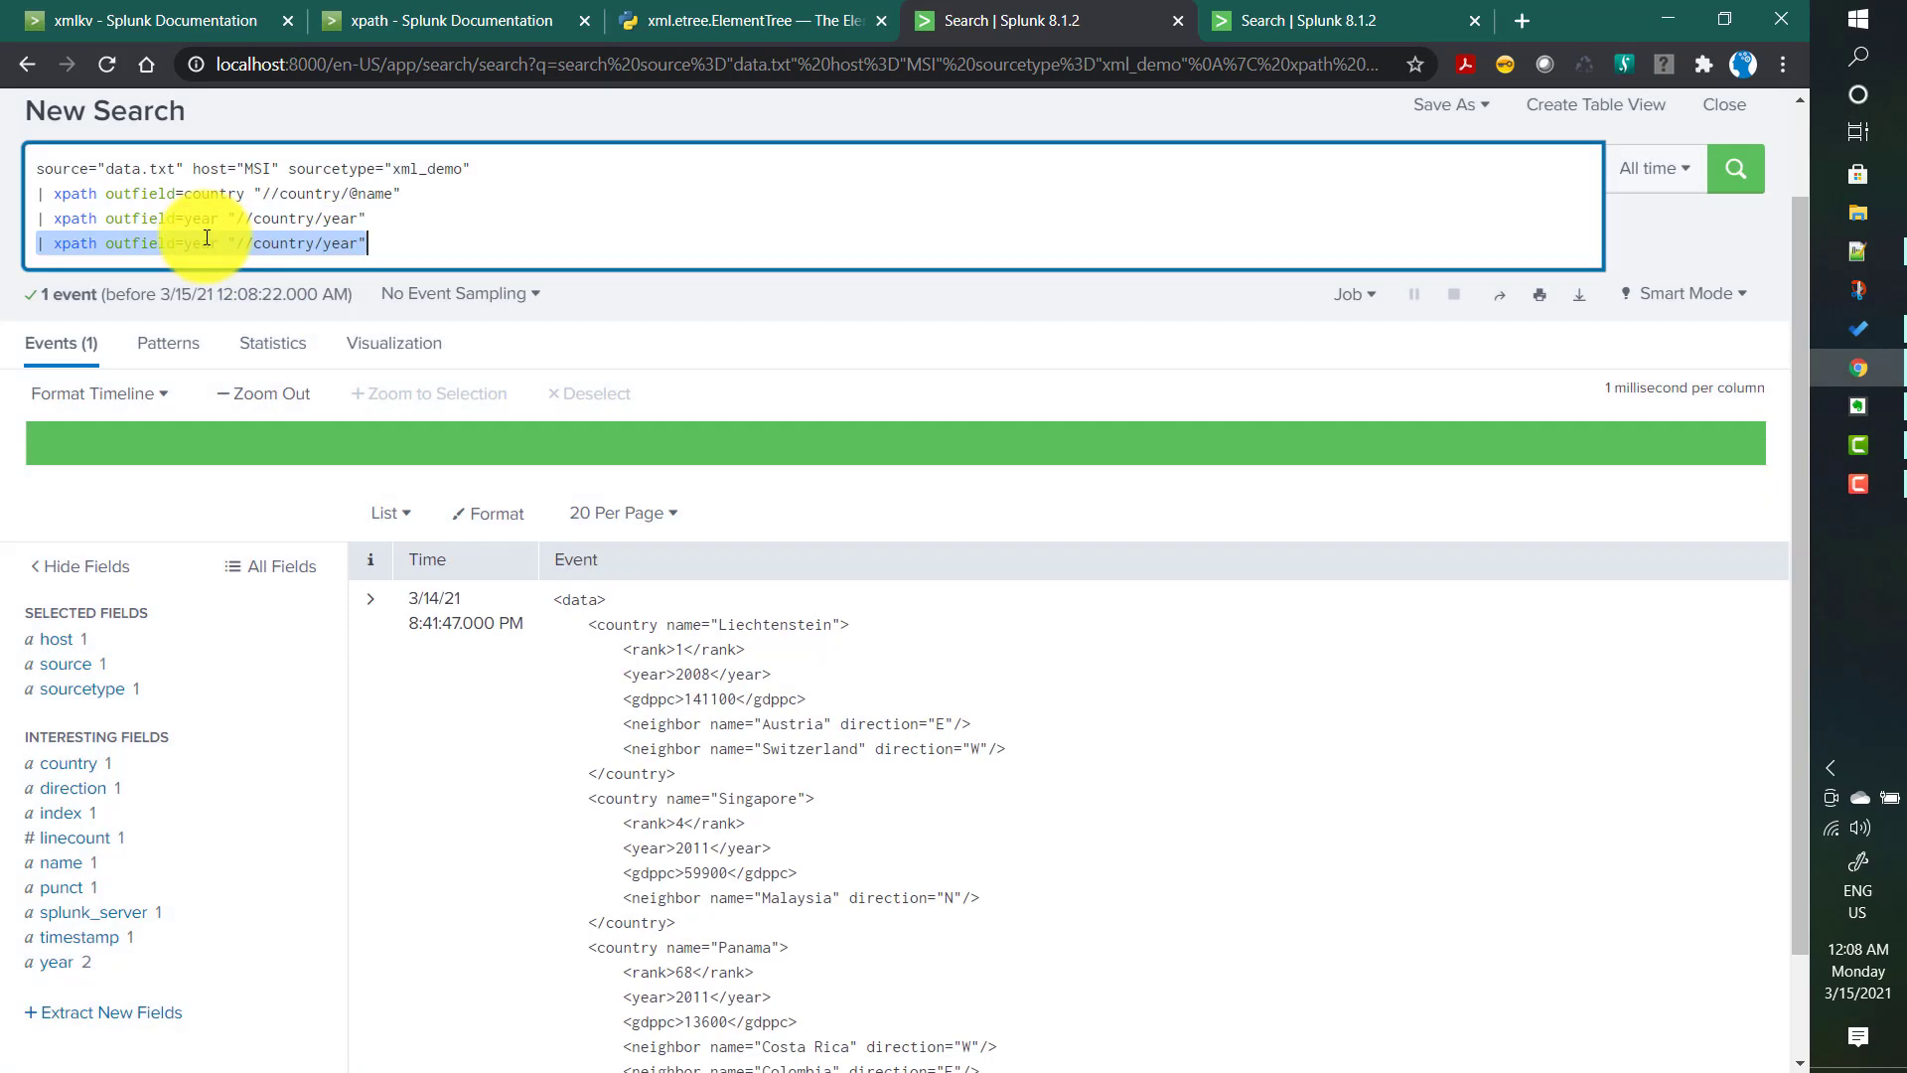
pyautogui.doubleClick(202, 242)
pyautogui.write('neighbor')
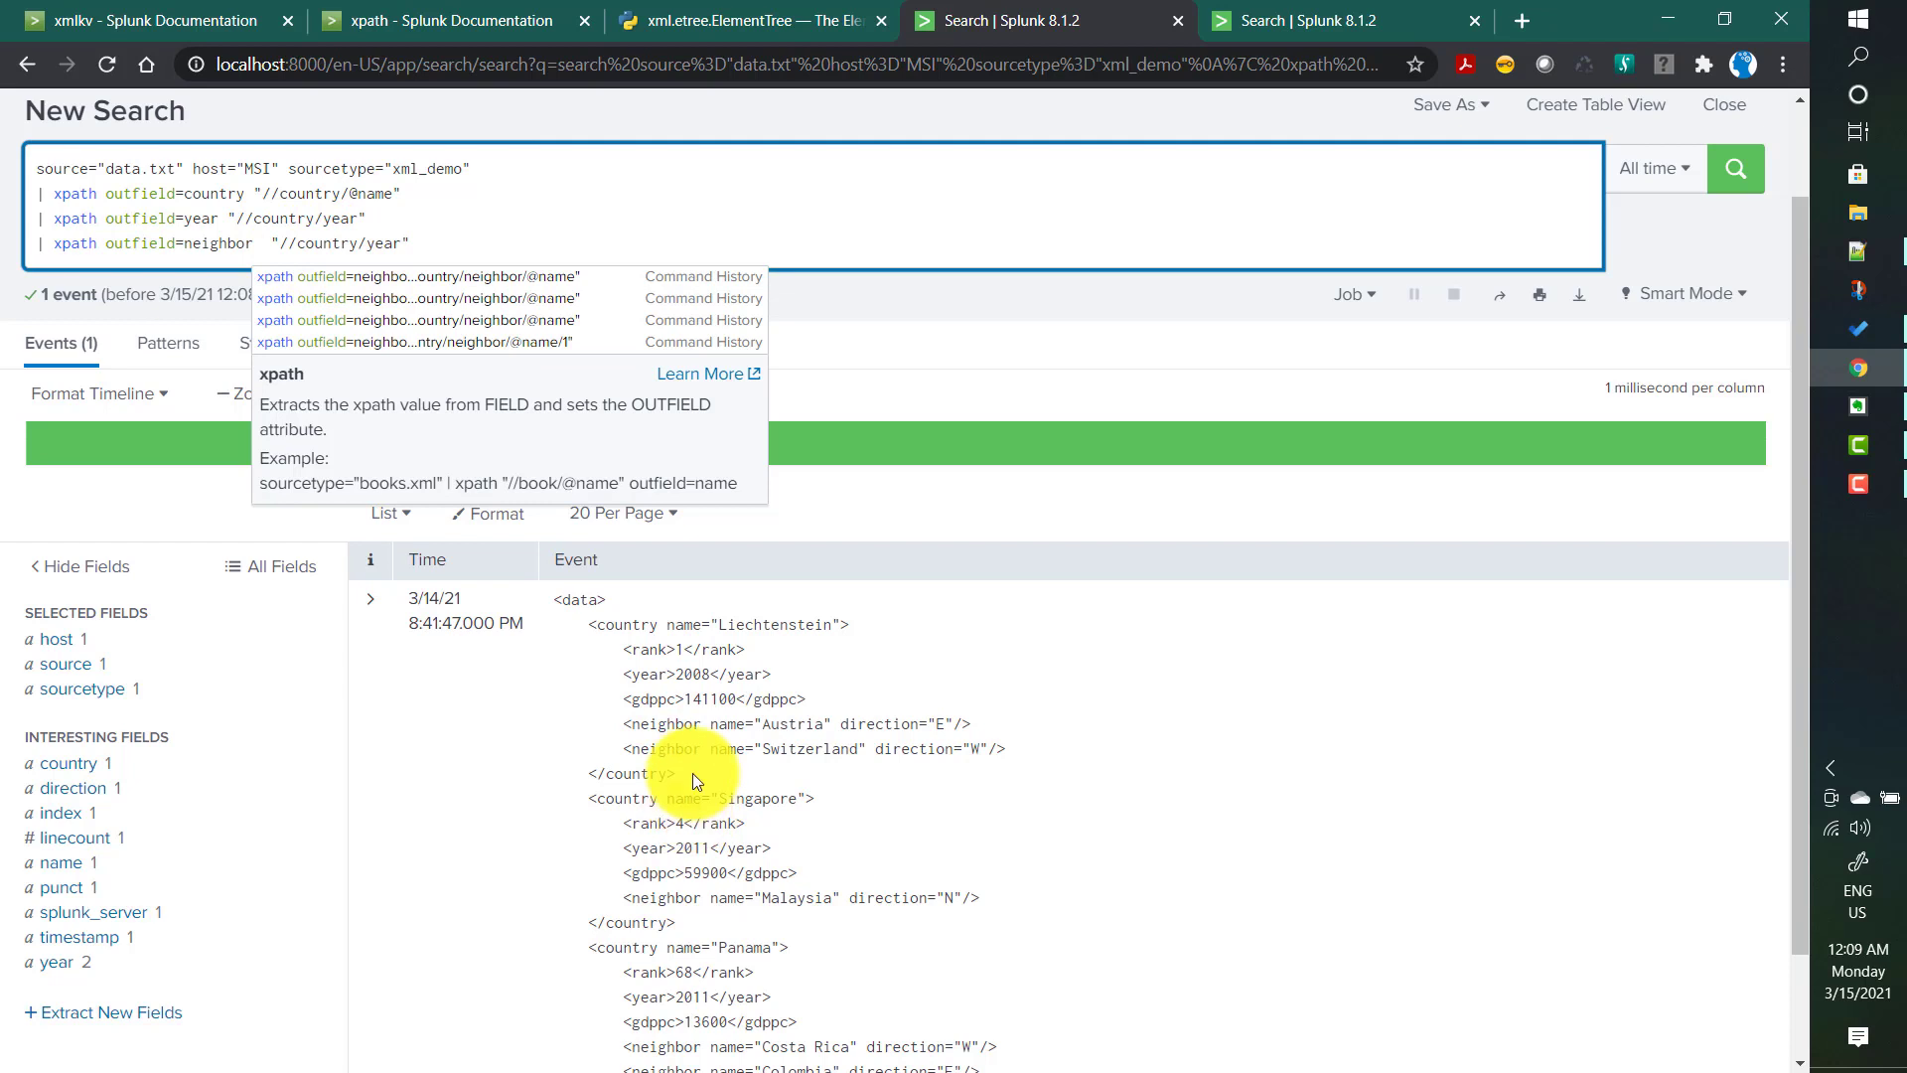
pyautogui.doubleClick(386, 242)
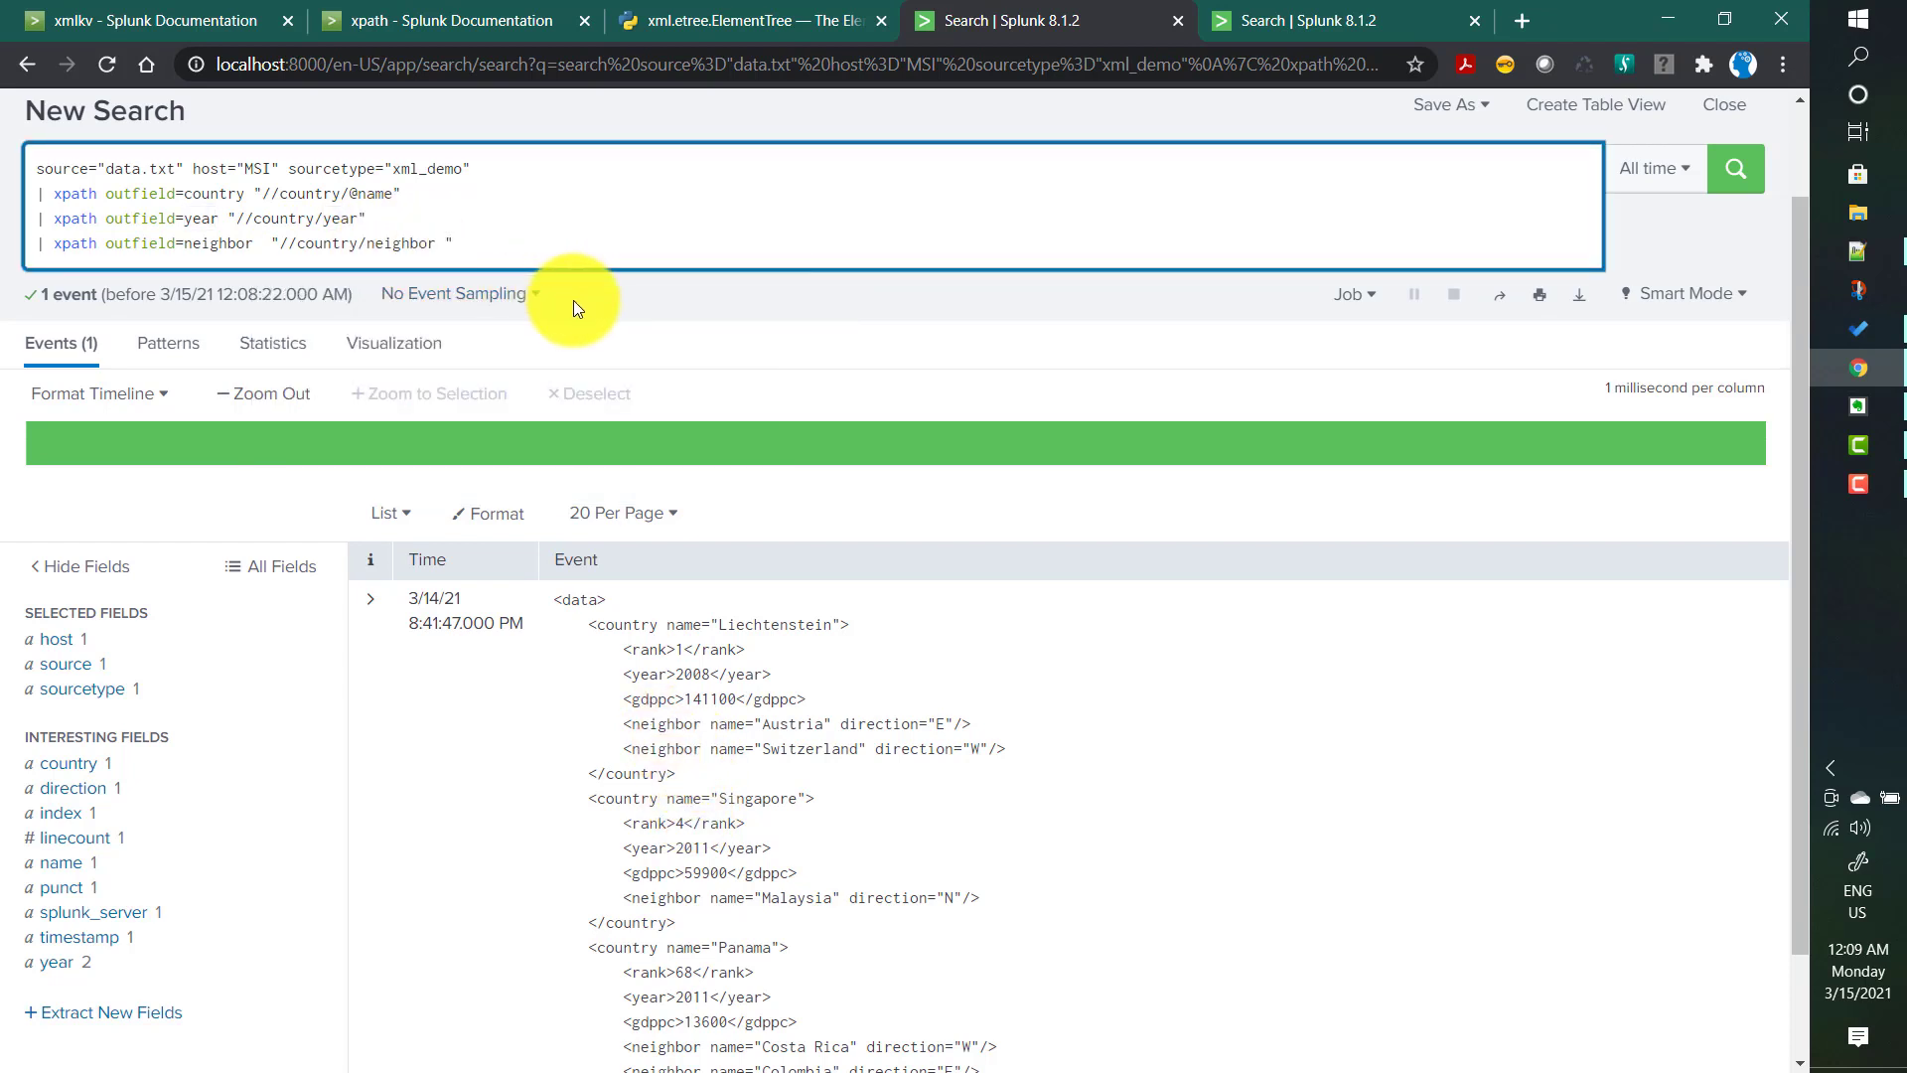
pyautogui.press('BackSpace')
pyautogui.write('/')
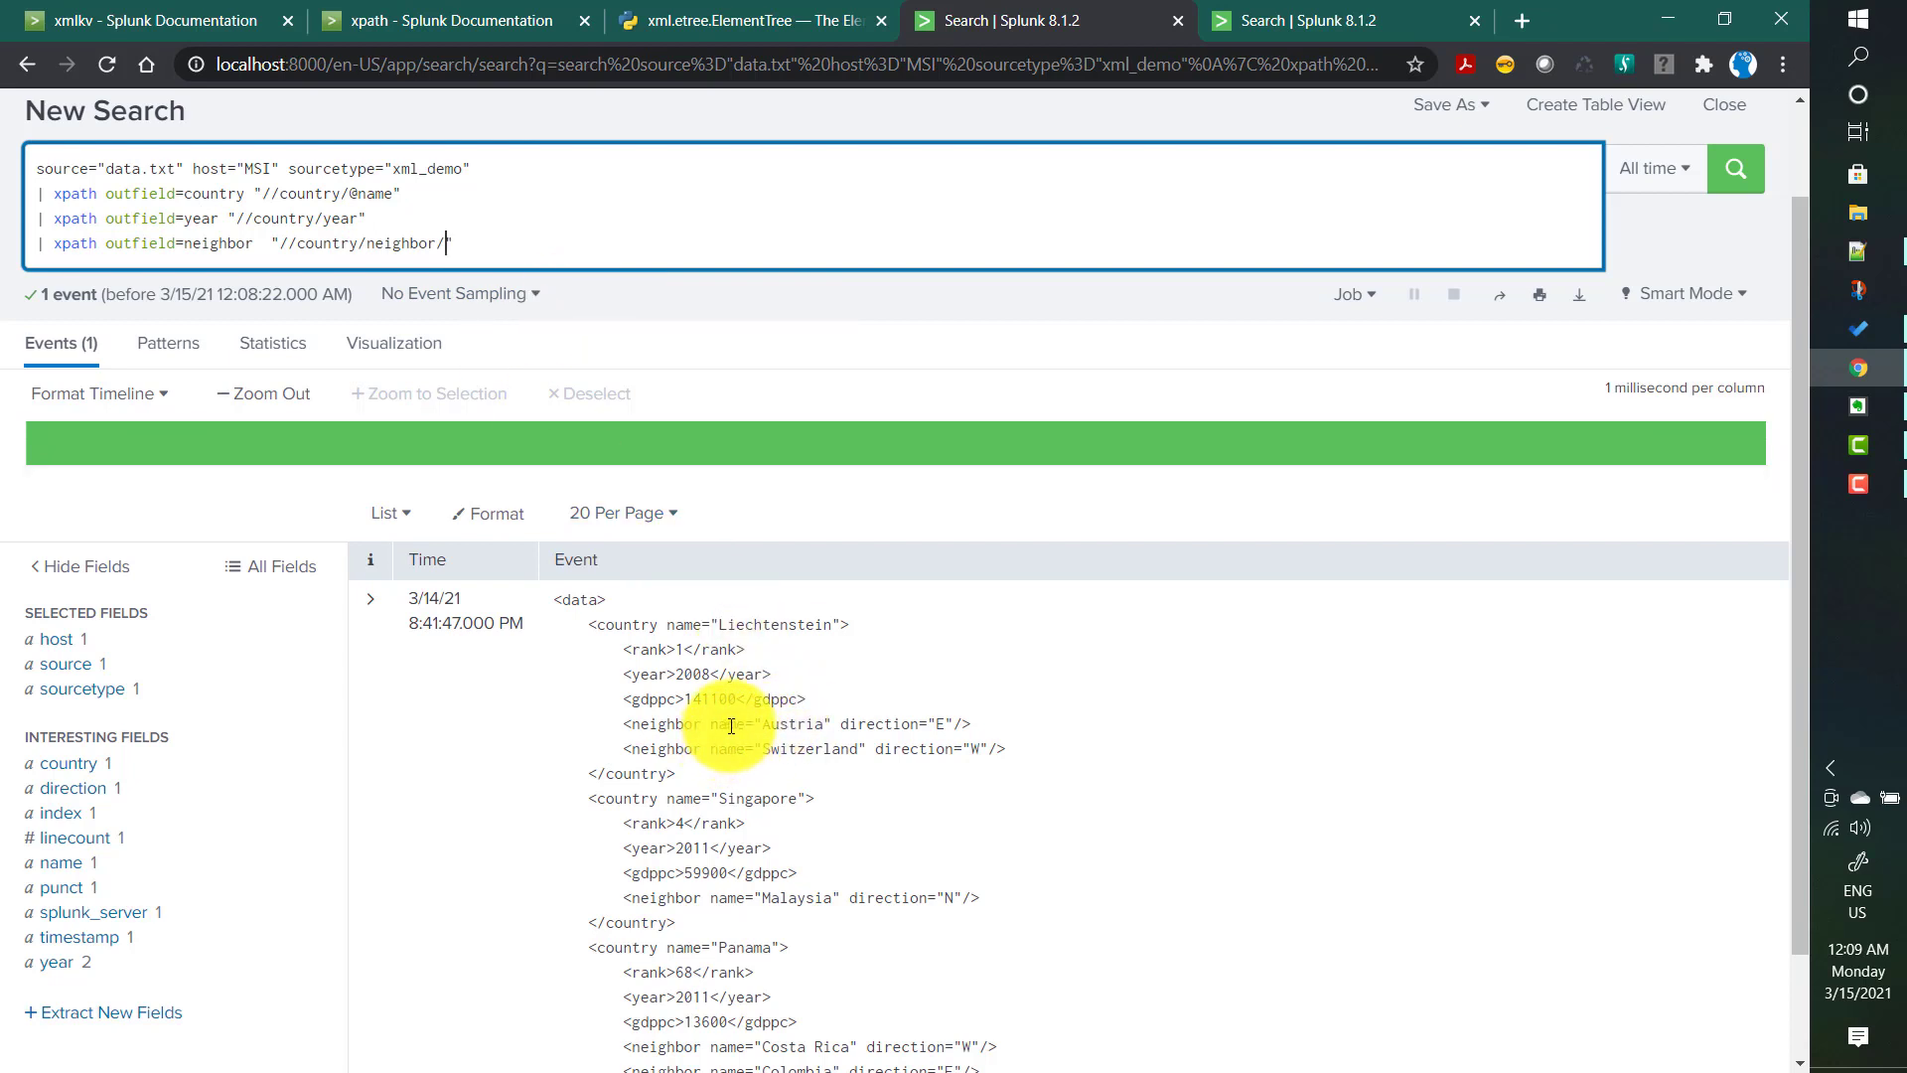
pyautogui.write('@name')
pyautogui.press('Return')
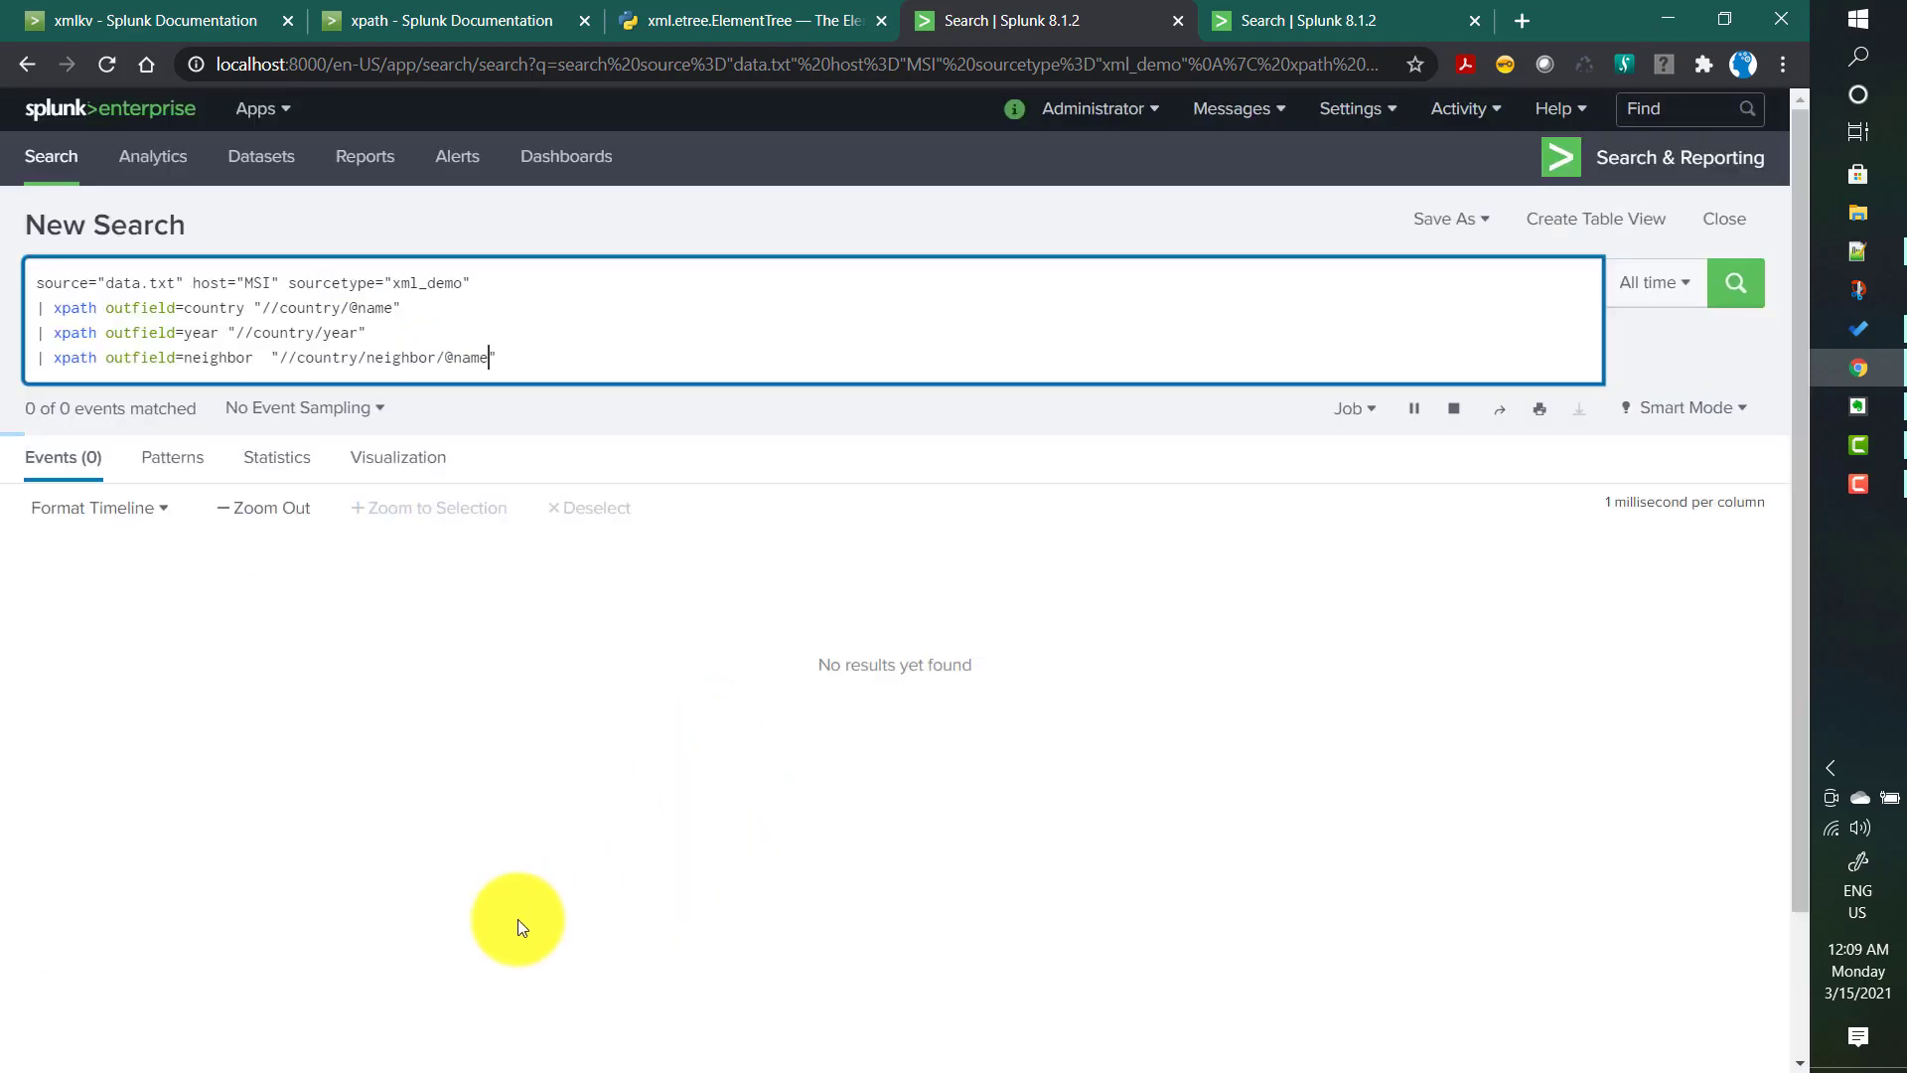
# Review the extracted values of the neighbor field in the list of interesting fields.
pyautogui.scroll(-2, 195, 690)
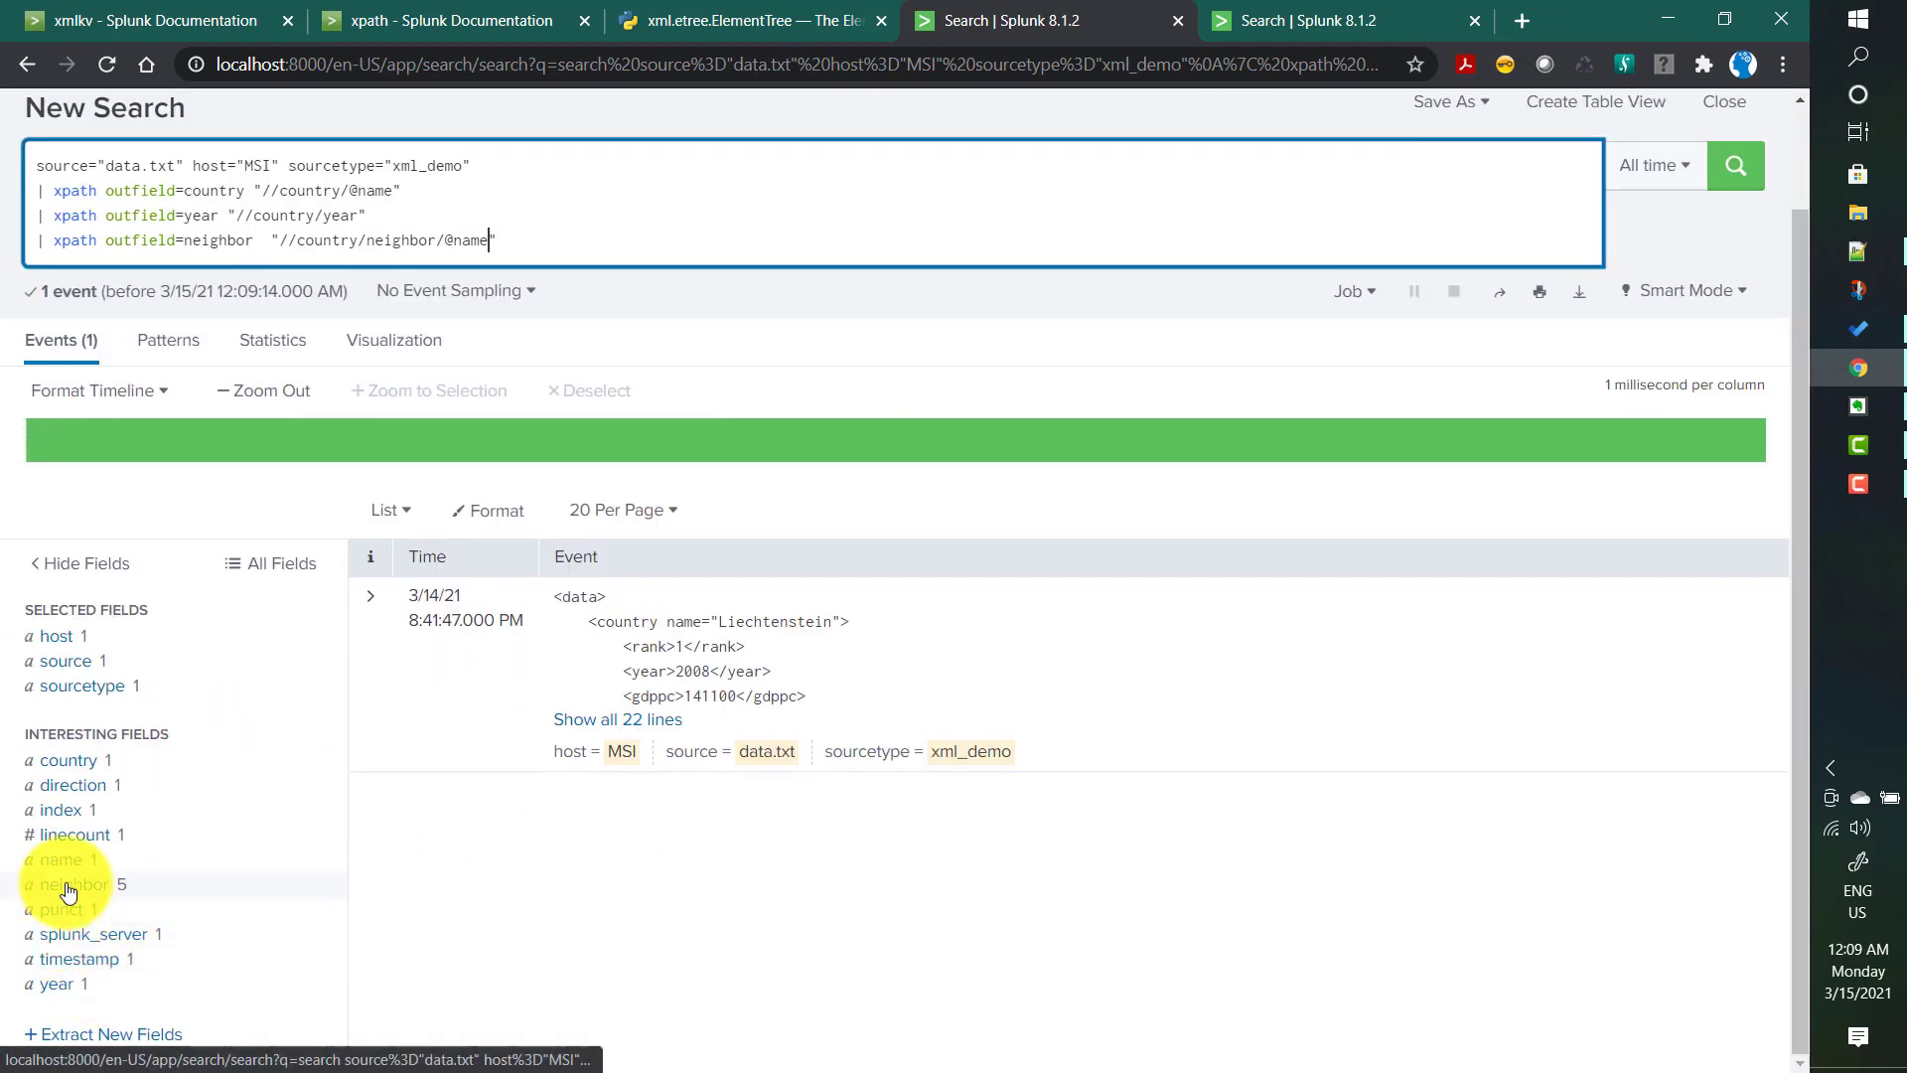
pyautogui.click(101, 893)
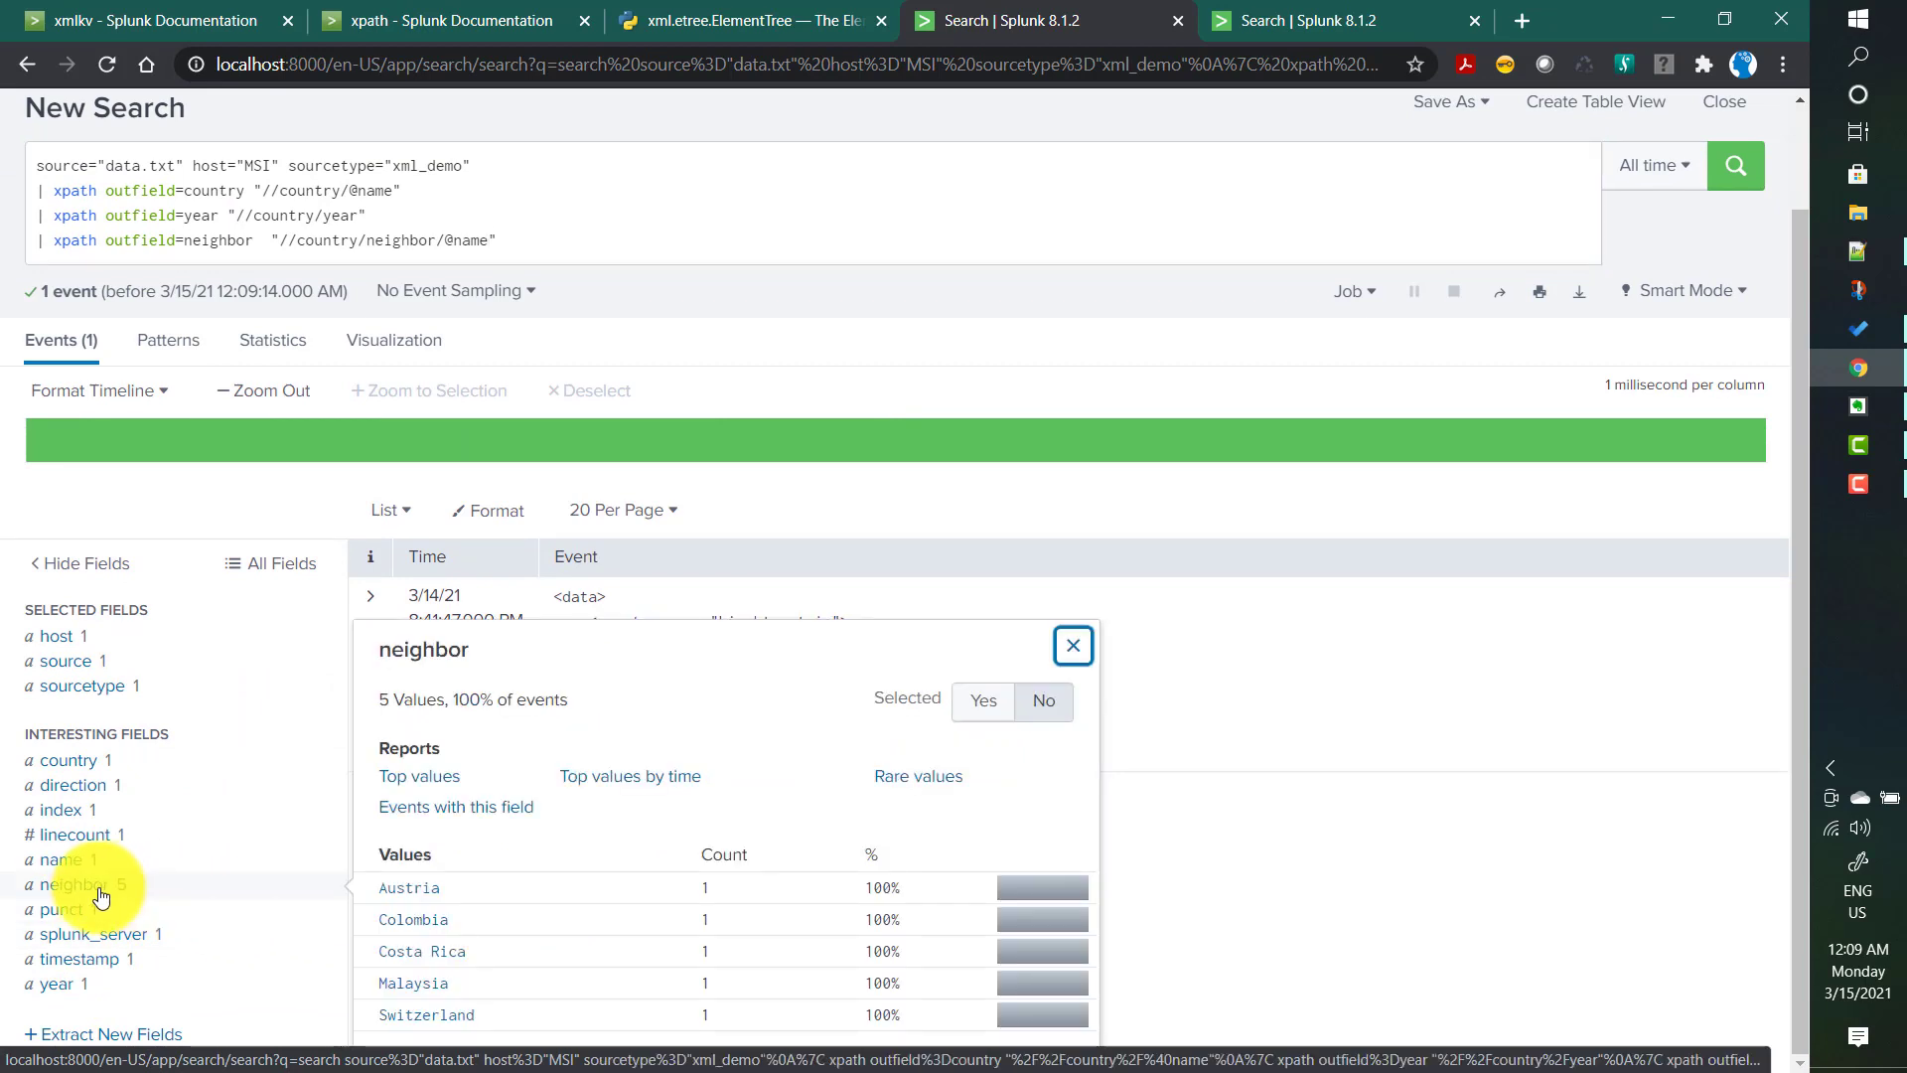
pyautogui.click(94, 887)
# Append "| table country,year,neighbor" on a new line of the search and run it.
pyautogui.click(540, 244)
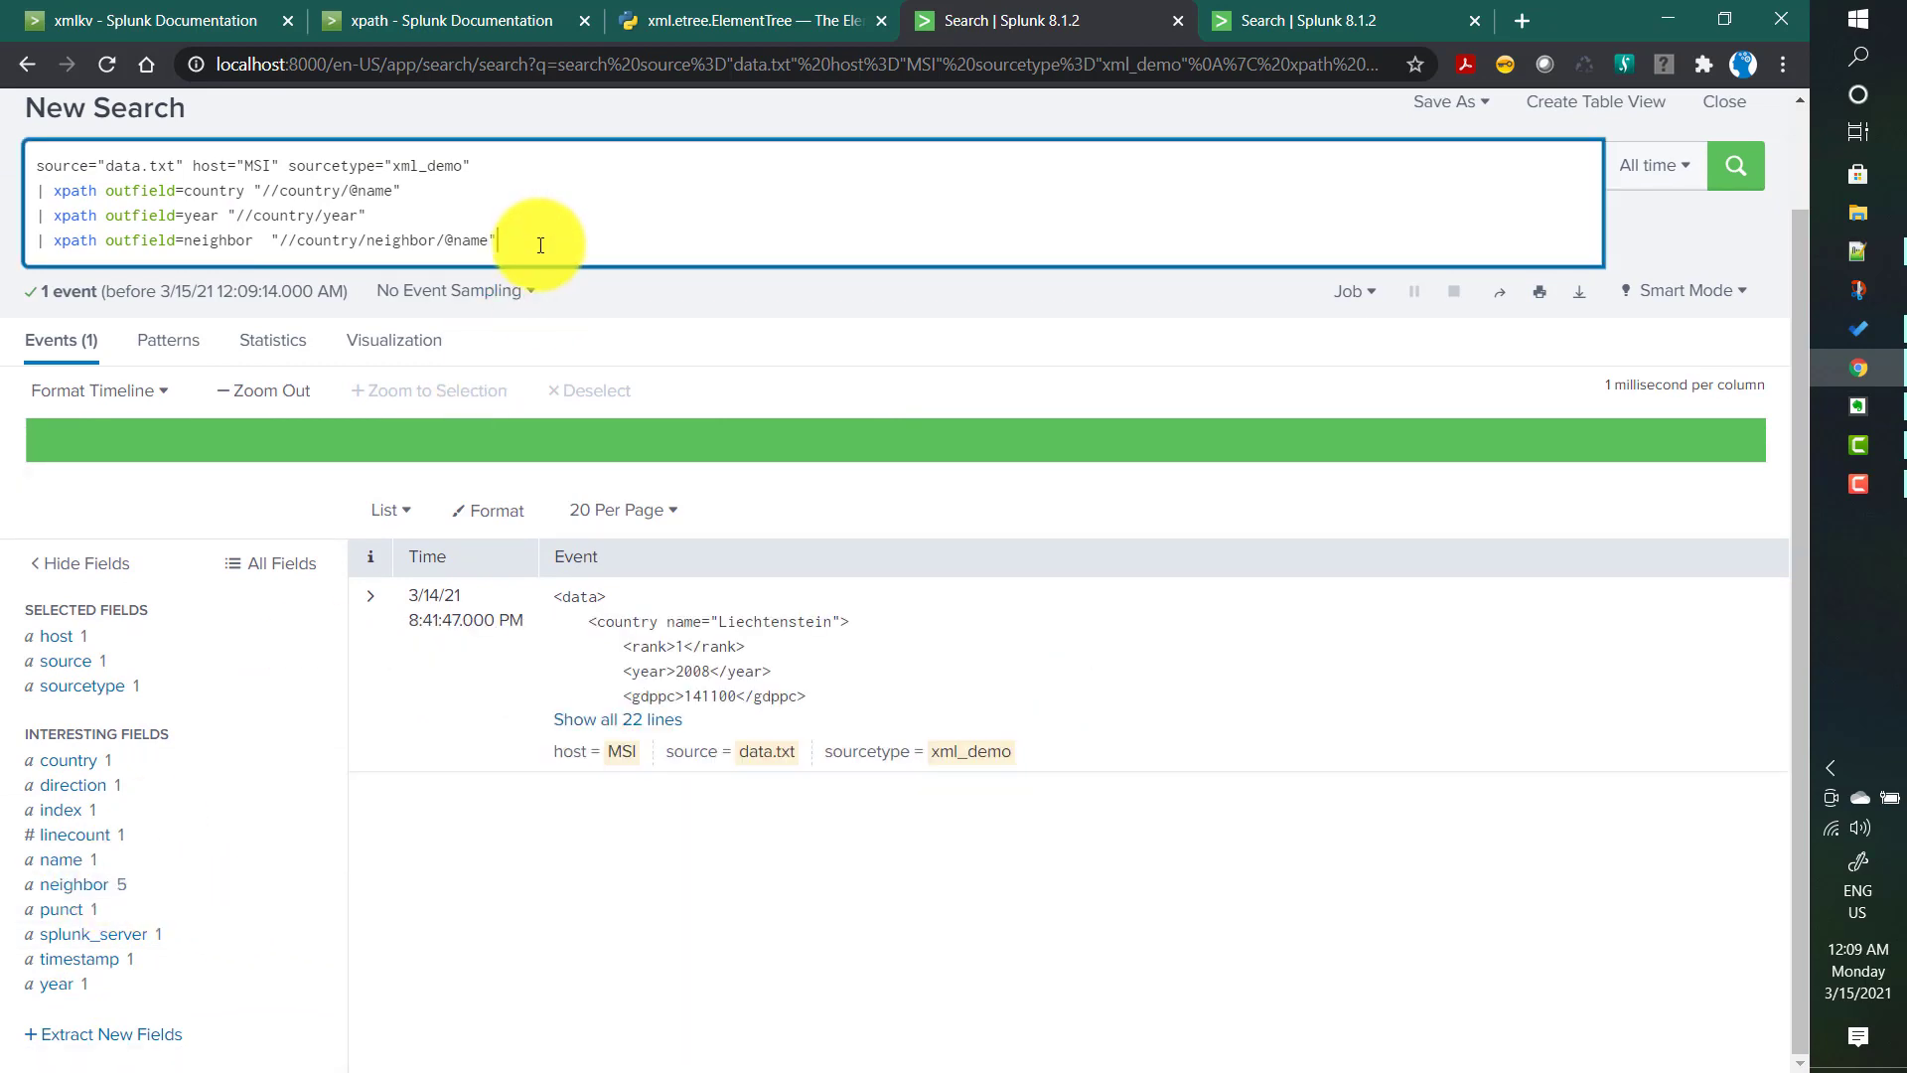
pyautogui.hotkey('shift', 'Return')
pyautogui.write('| table')
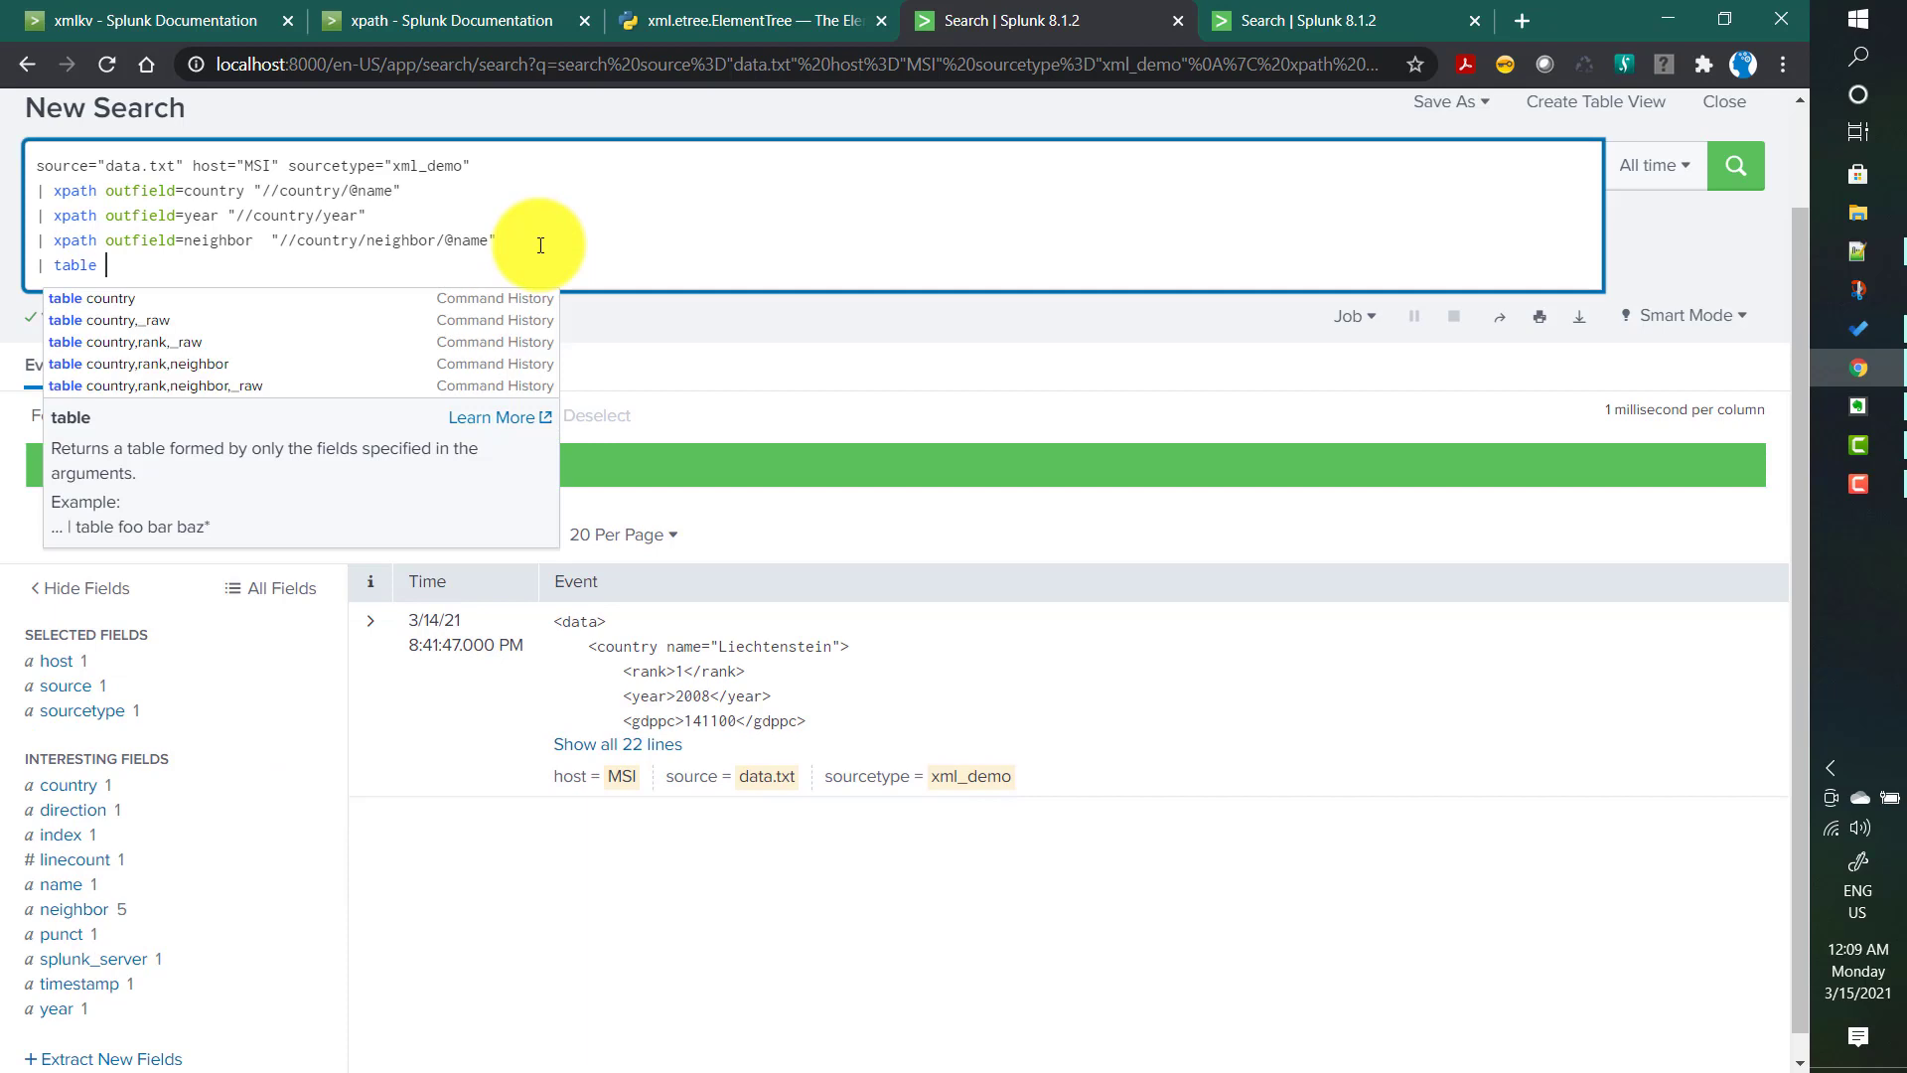
pyautogui.doubleClick(209, 190)
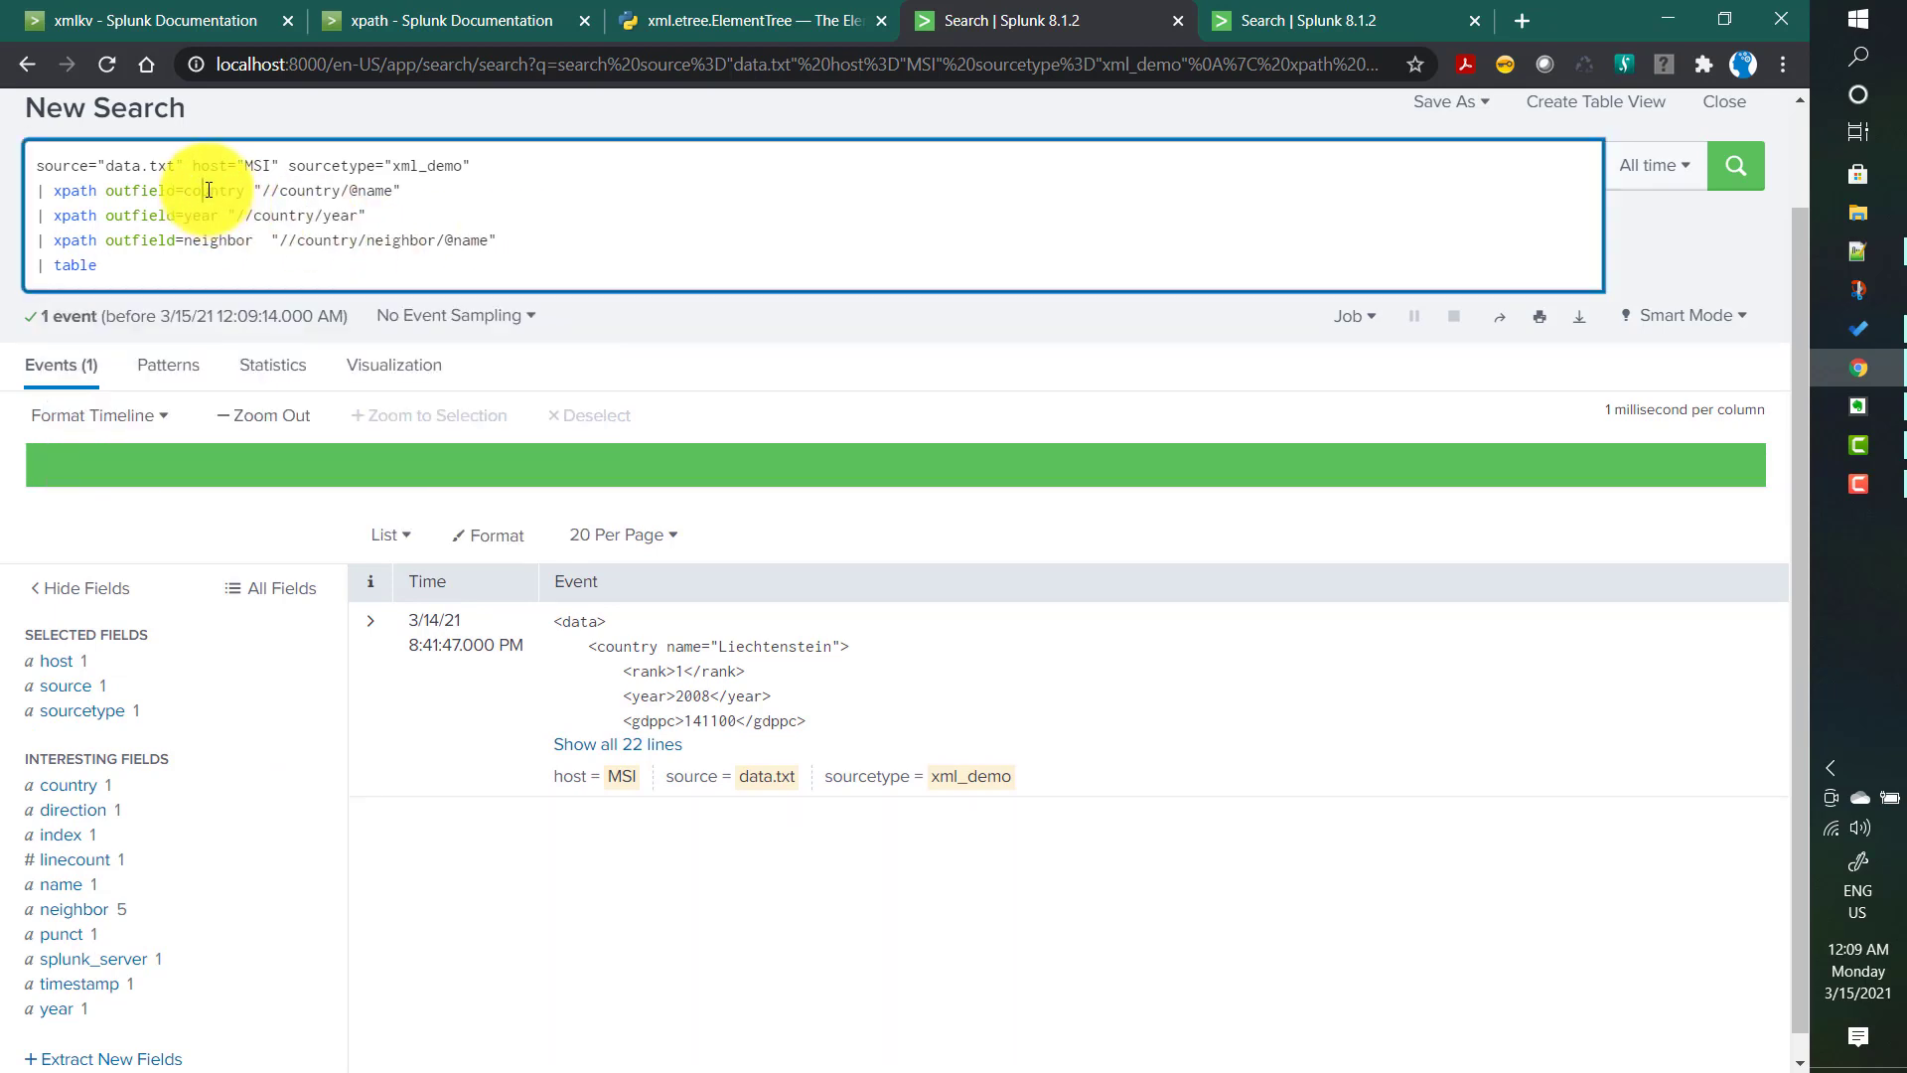
pyautogui.hotkey('ctrl', 'c')
pyautogui.click(157, 266)
pyautogui.hotkey('ctrl', 'v')
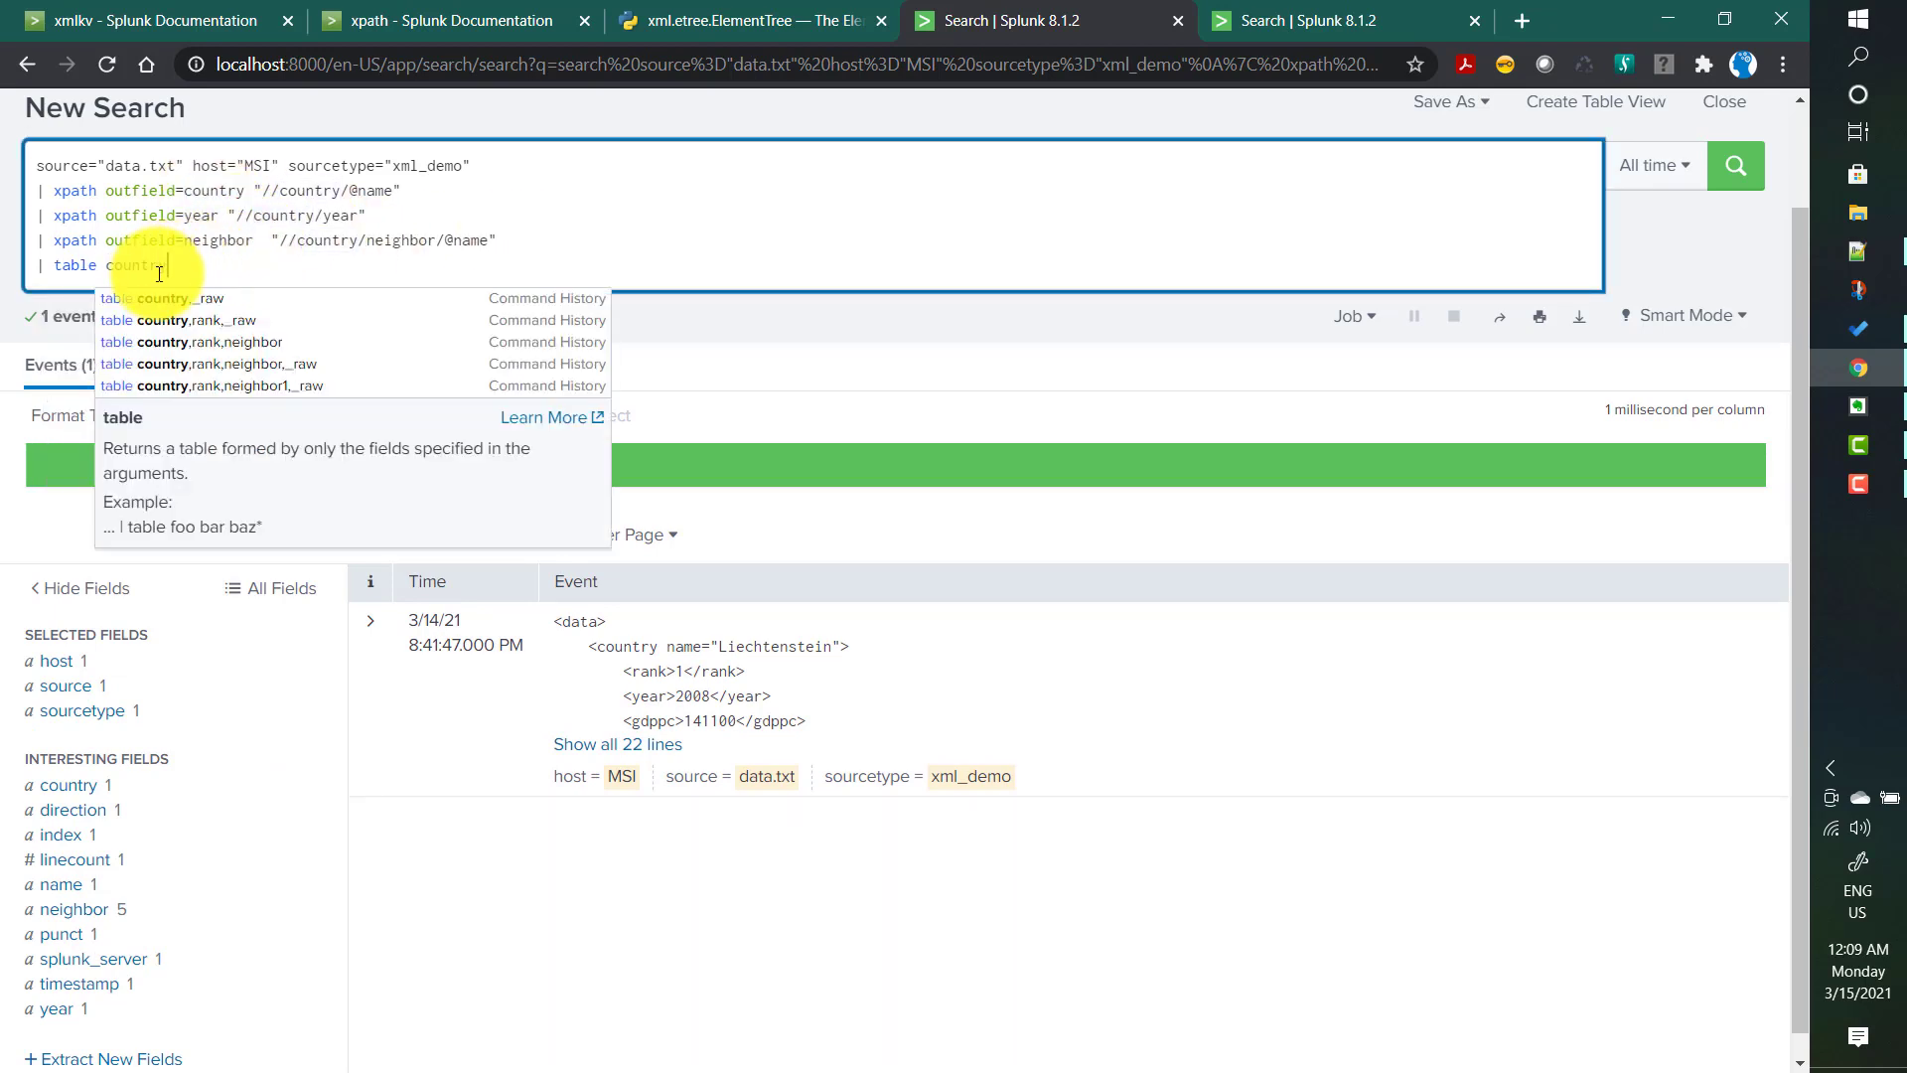
pyautogui.write(',year,')
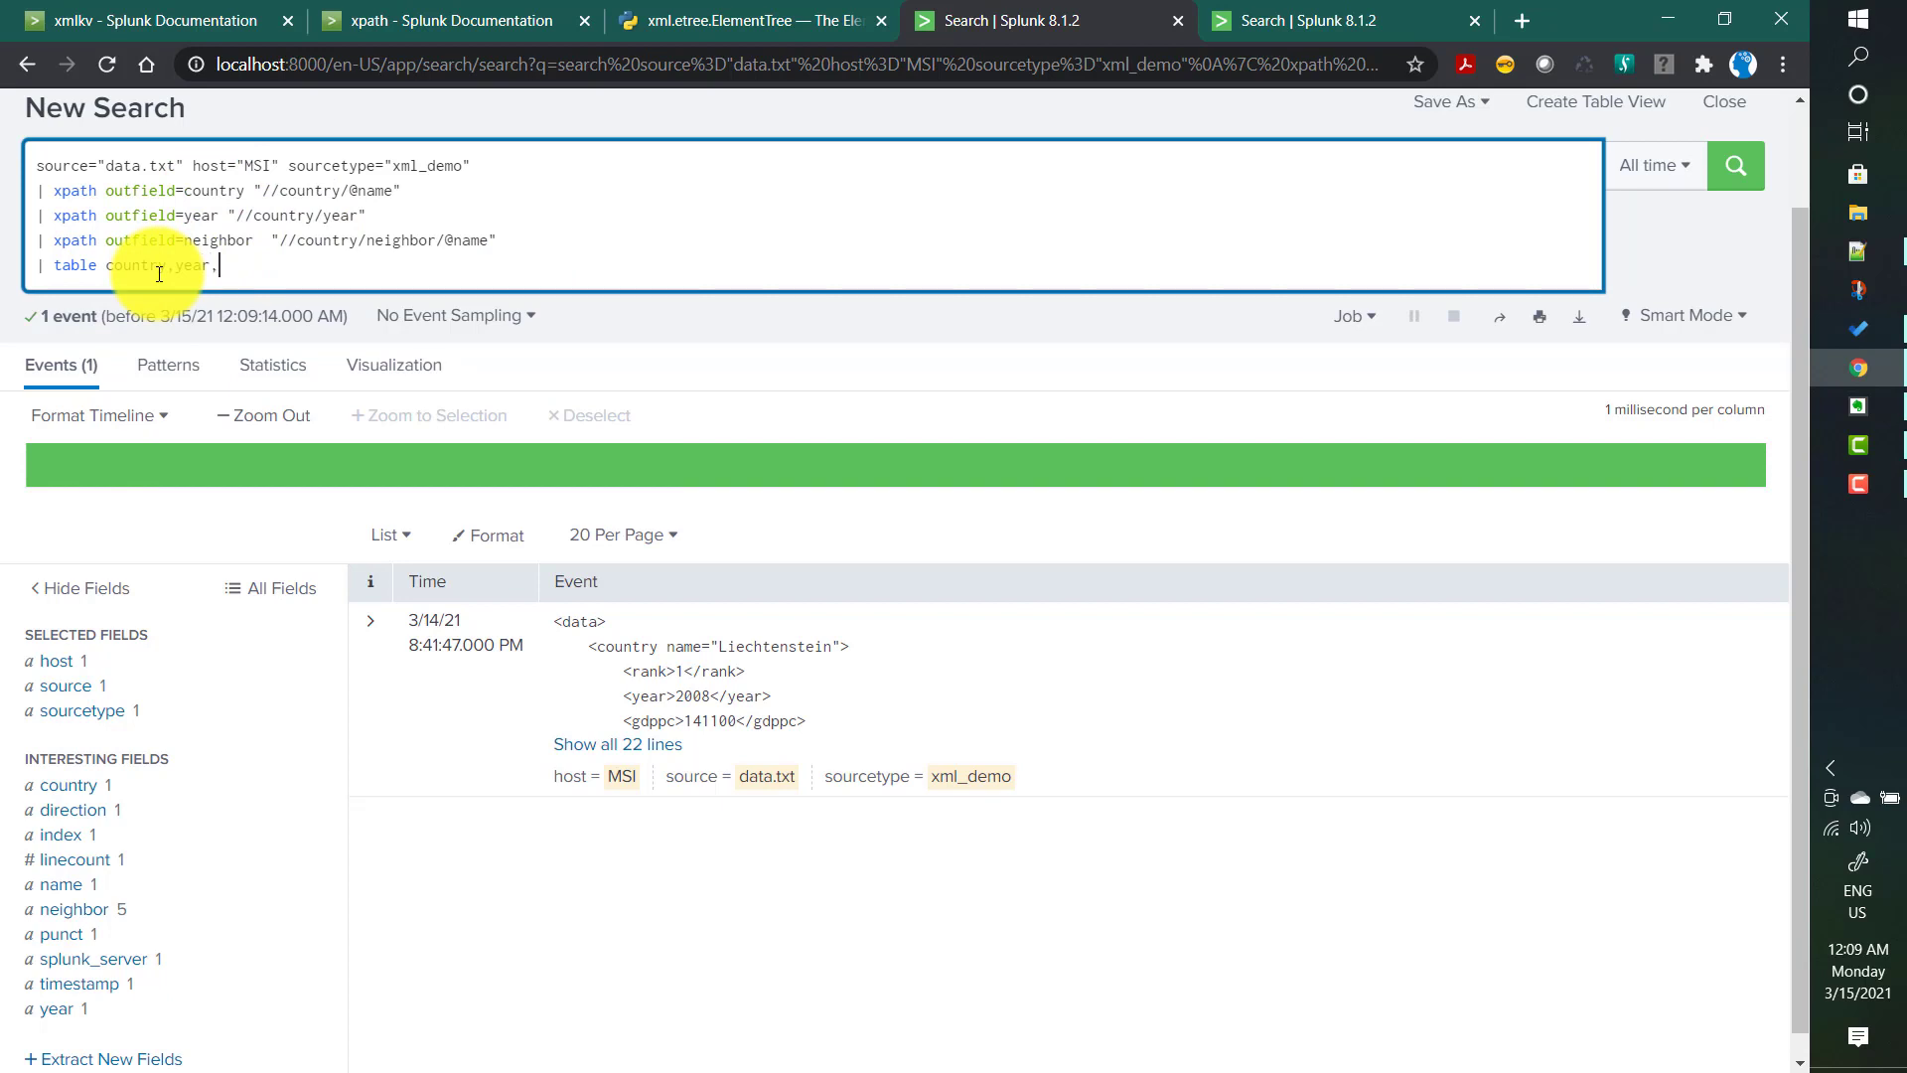
pyautogui.doubleClick(213, 241)
pyautogui.hotkey('ctrl', 'c')
pyautogui.click(223, 265)
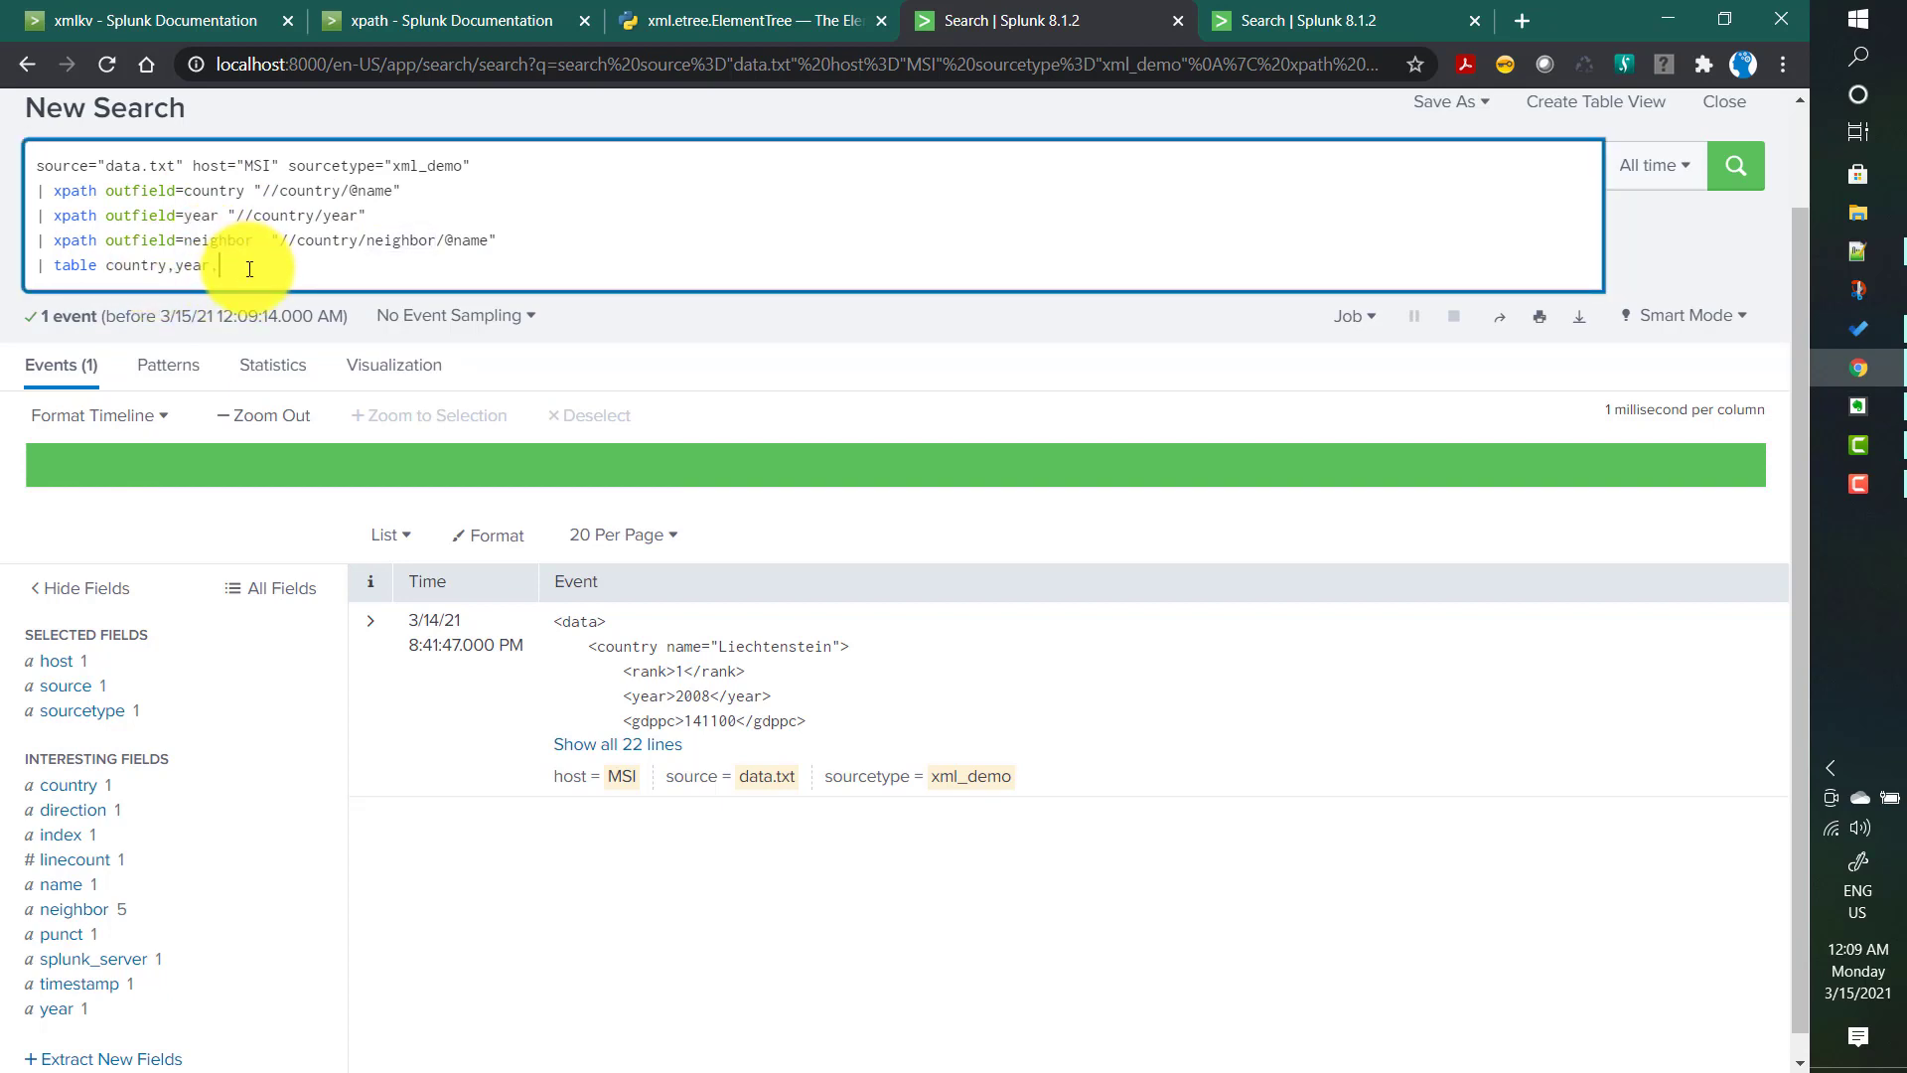
pyautogui.hotkey('ctrl', 'v')
pyautogui.press('Return')
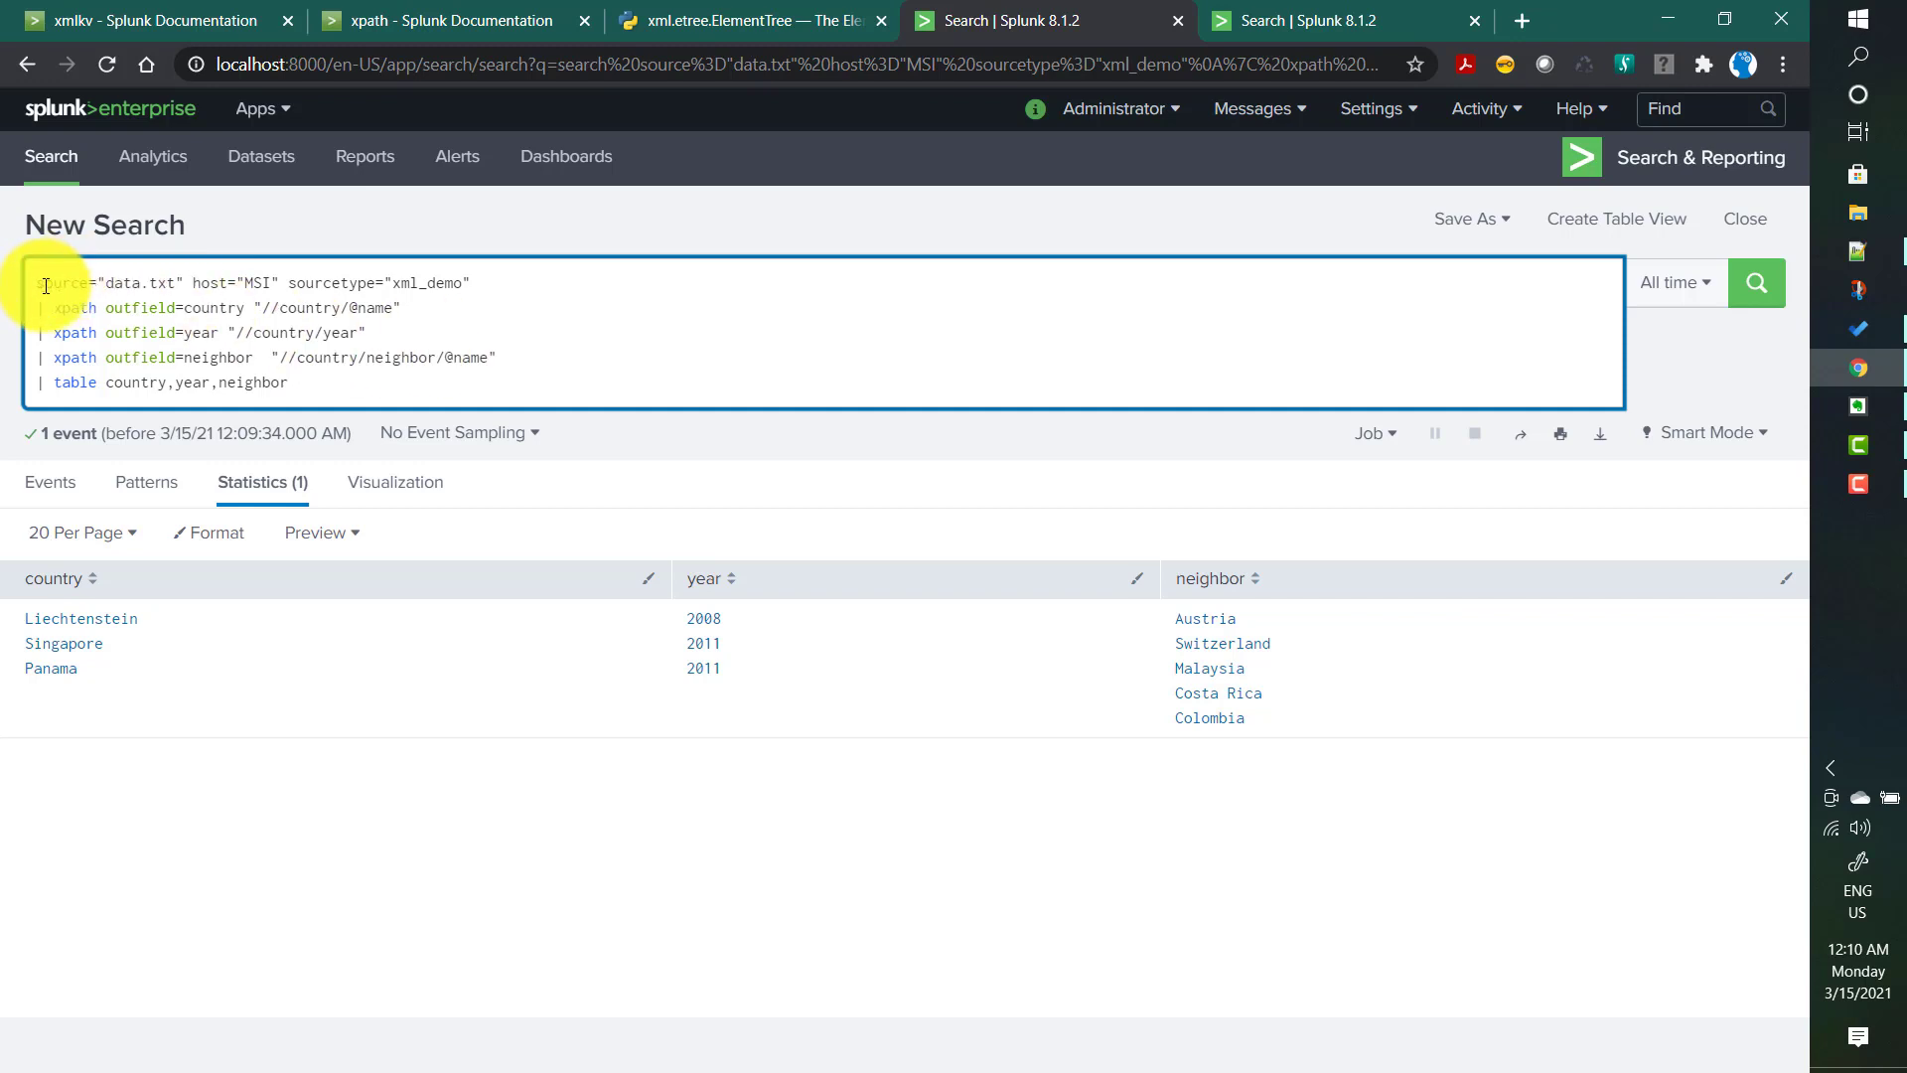
# Remove the "| table country,year,neighbor" line from the search and rerun it.
pyautogui.doubleClick(71, 314)
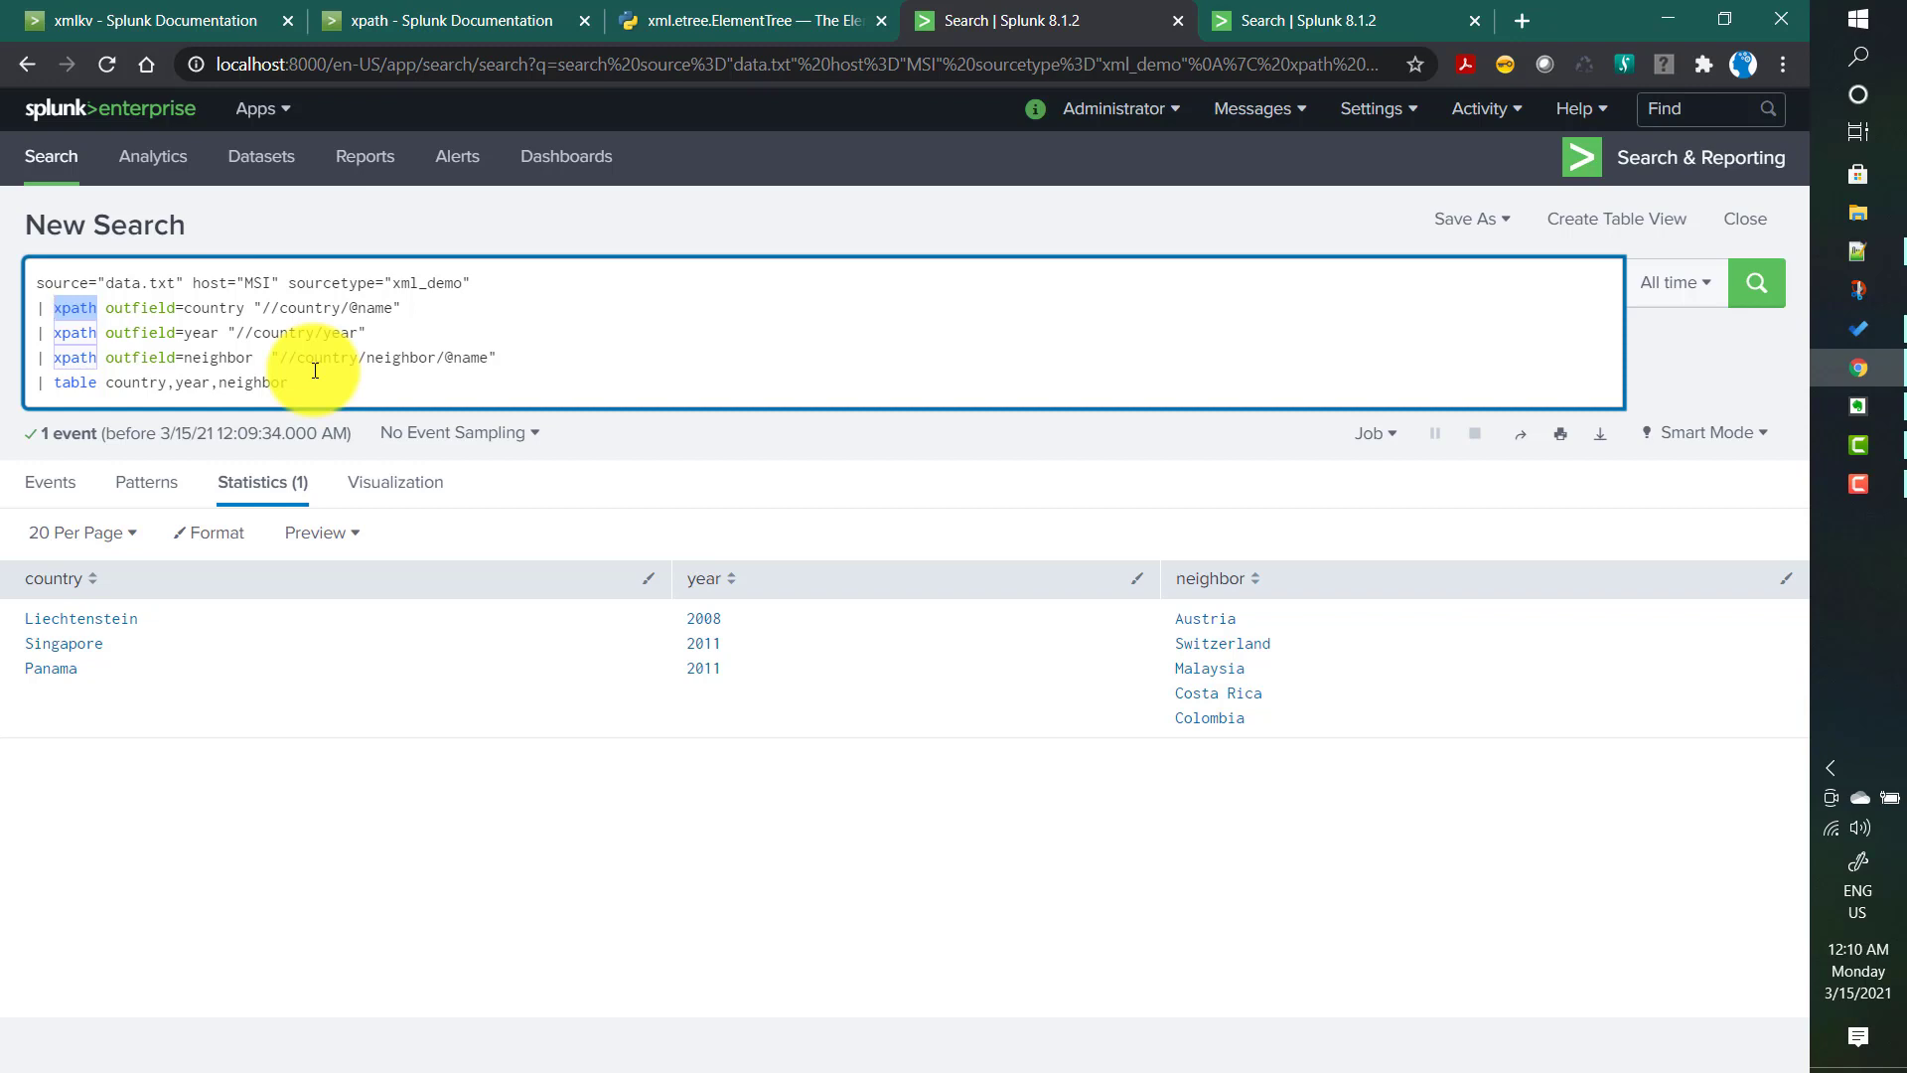
pyautogui.moveTo(288, 383); pyautogui.dragTo(20, 375)
pyautogui.press('BackSpace')
pyautogui.press('BackSpace')
pyautogui.press('Return')
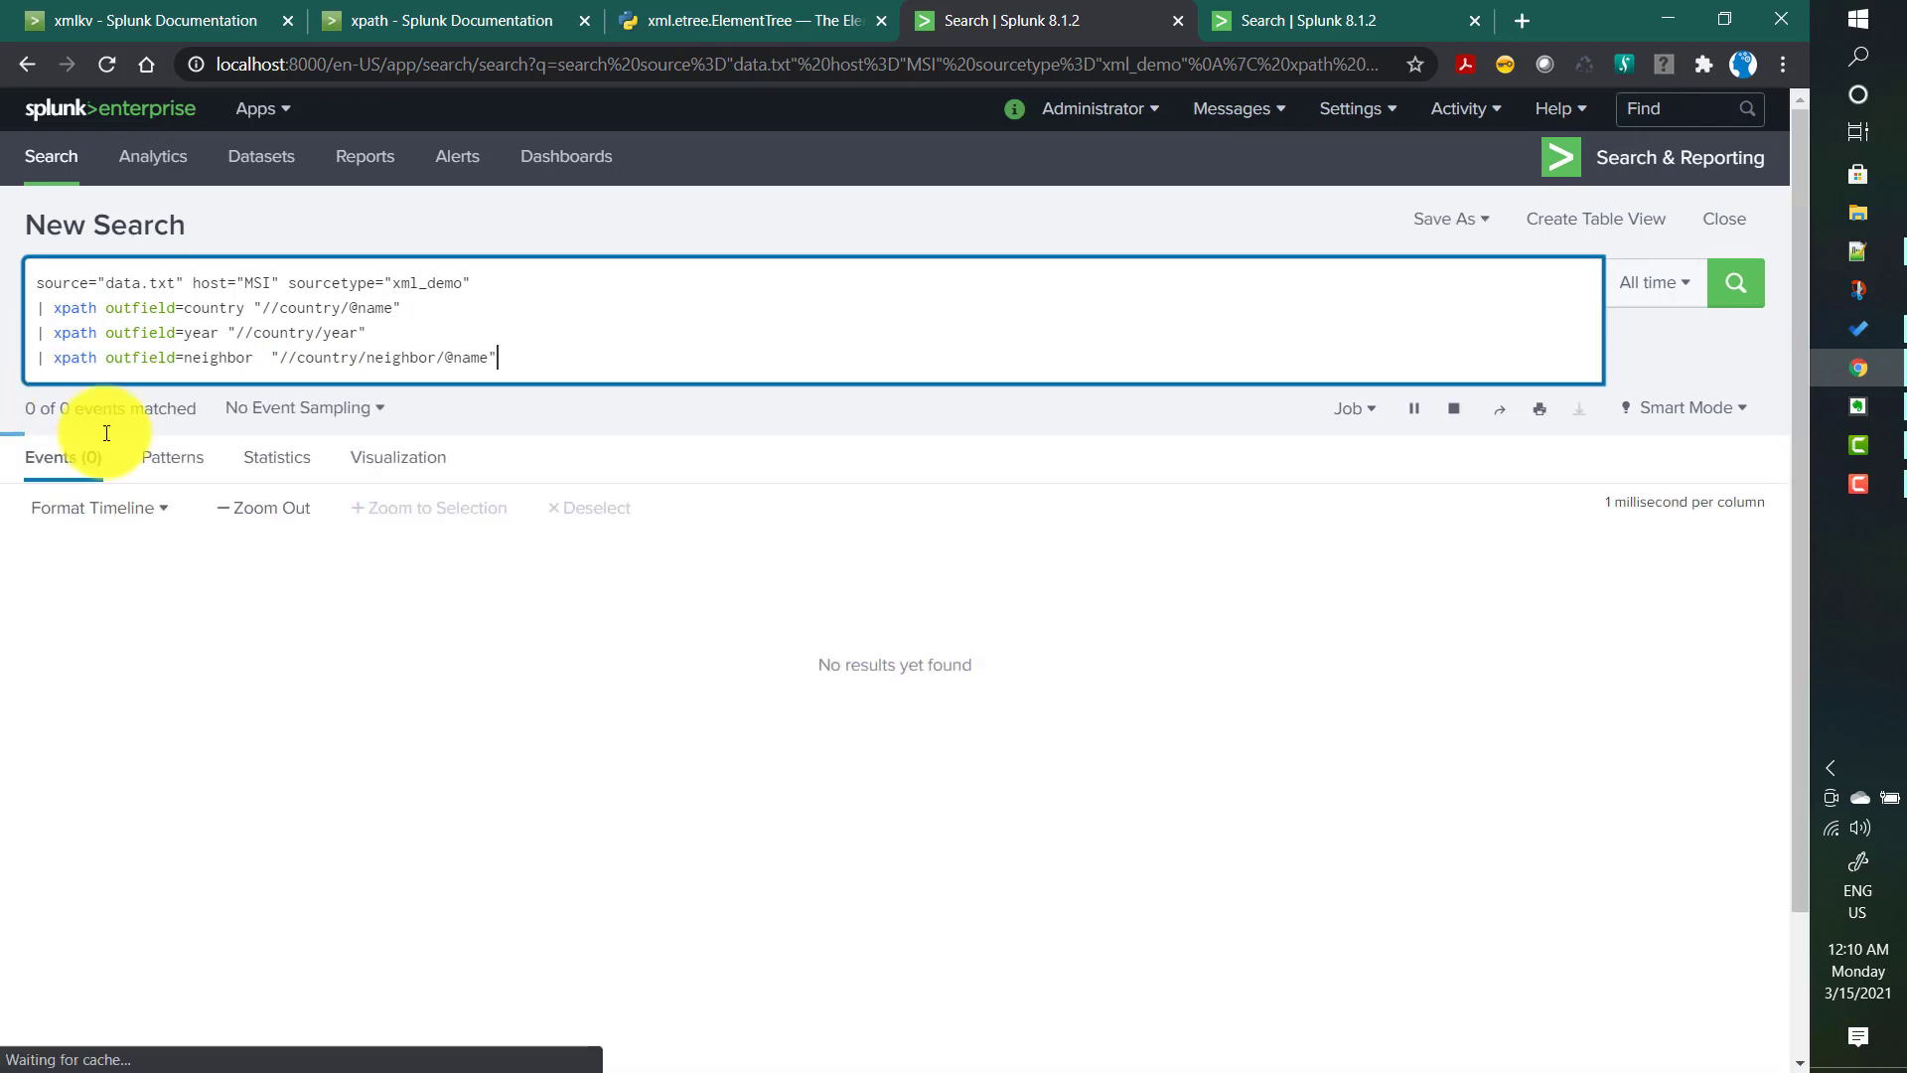
# Show all lines of the XML event and review its country, year and neighbor elements against the xpath lines.
pyautogui.scroll(-1, 506, 706)
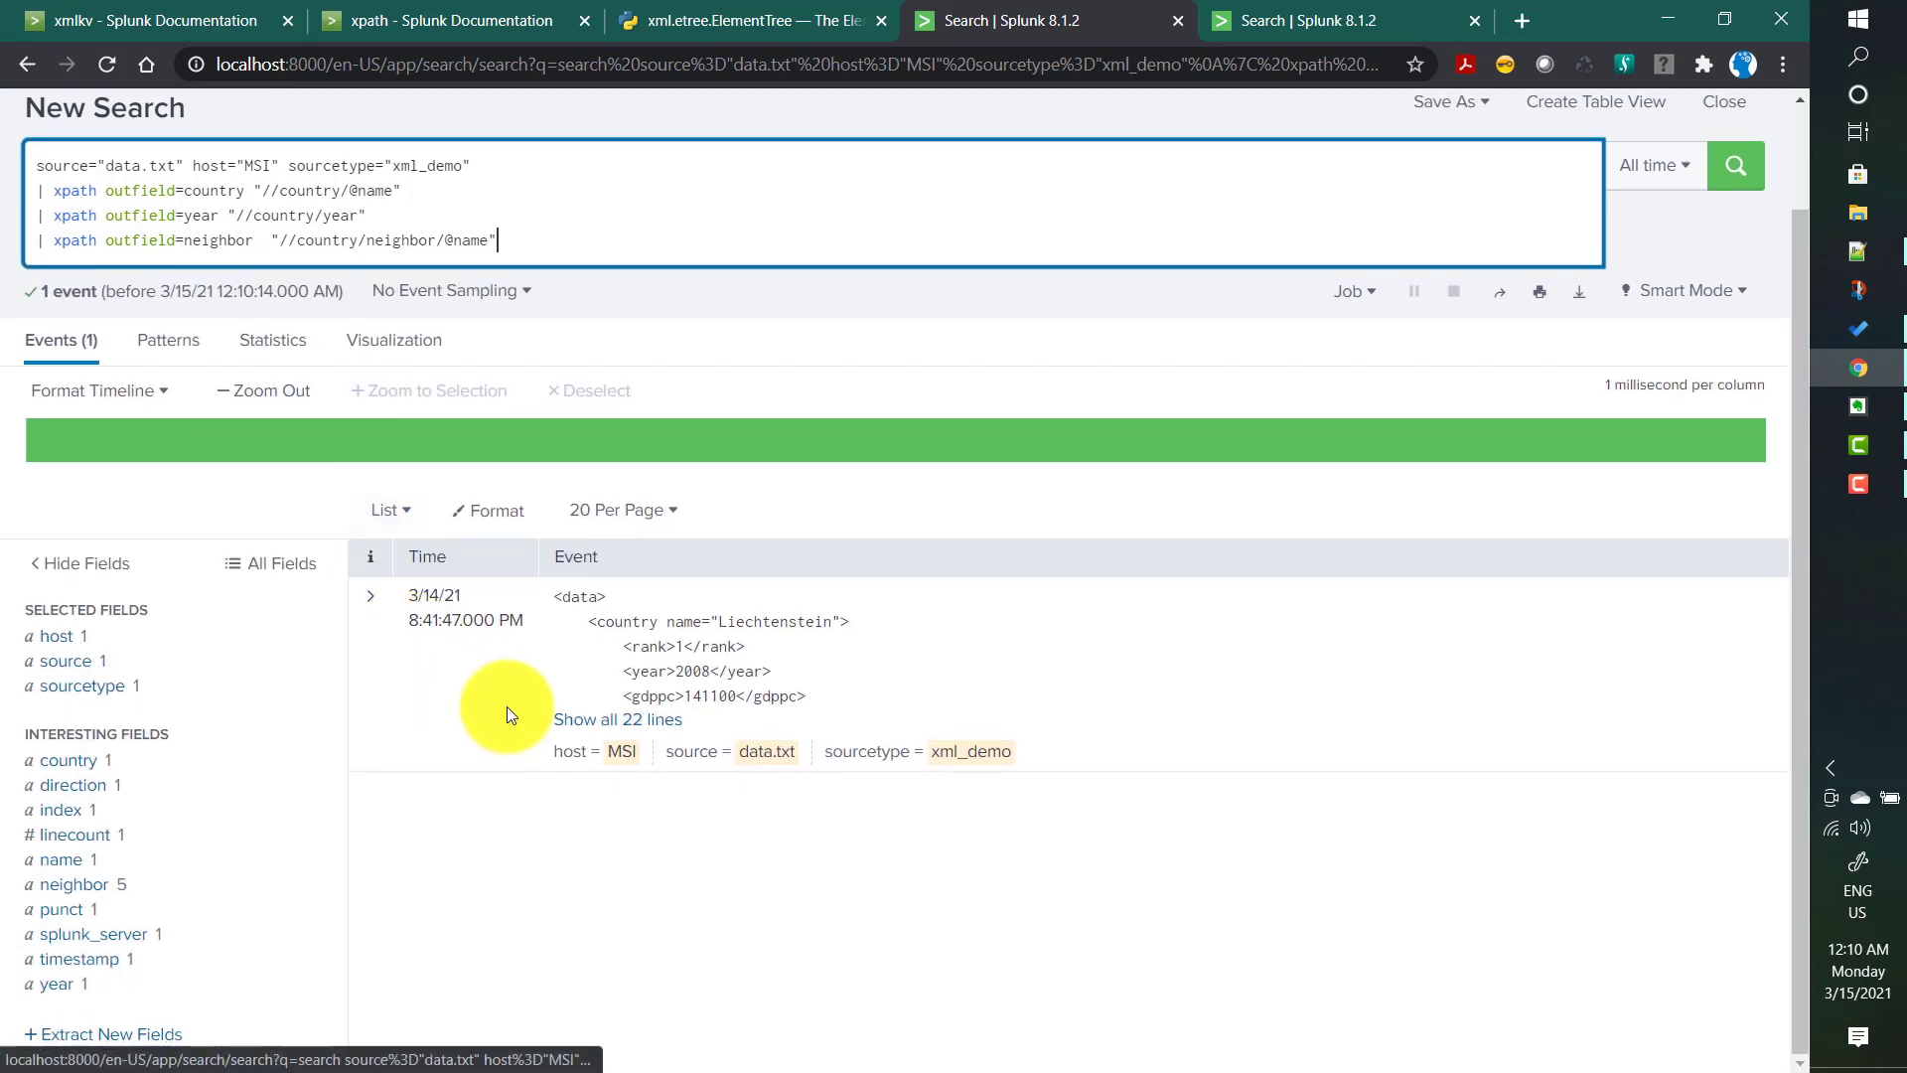
pyautogui.click(576, 723)
pyautogui.scroll(-1, 534, 890)
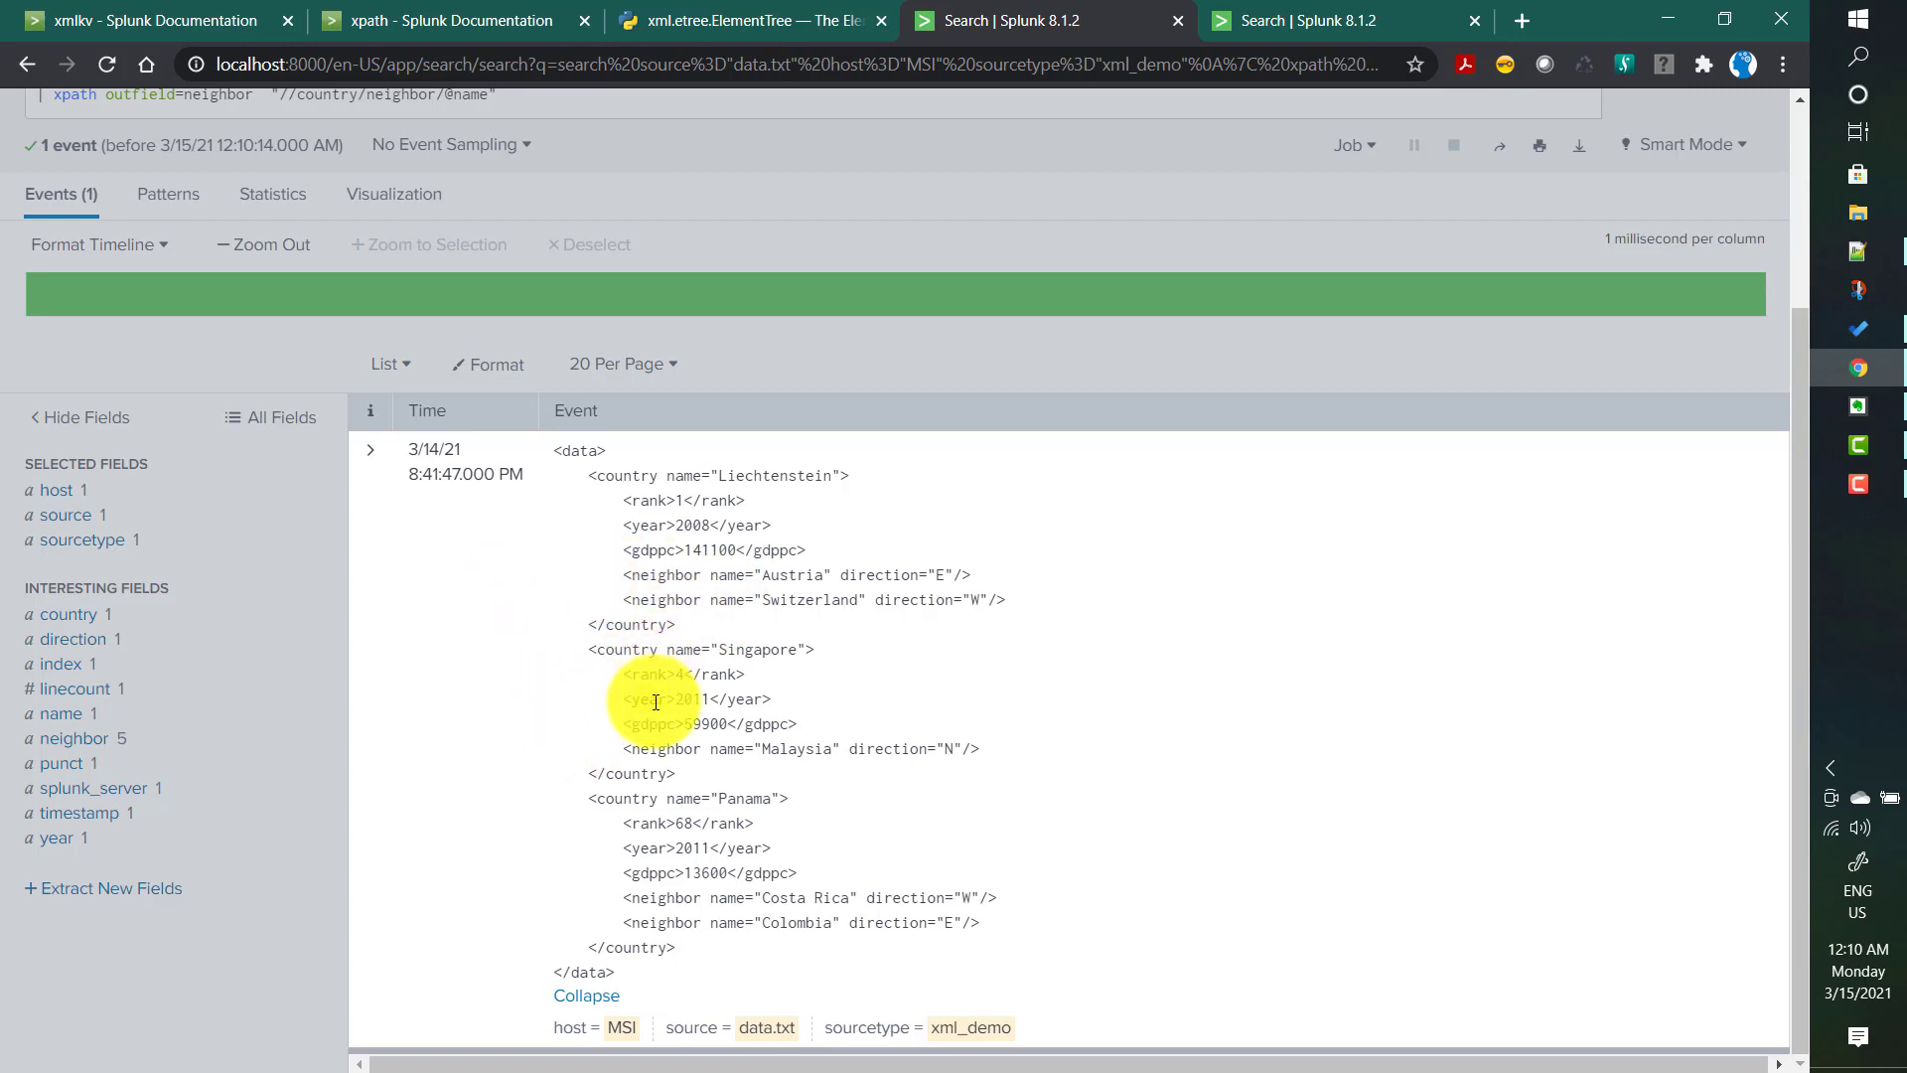
pyautogui.scroll(3, 387, 487)
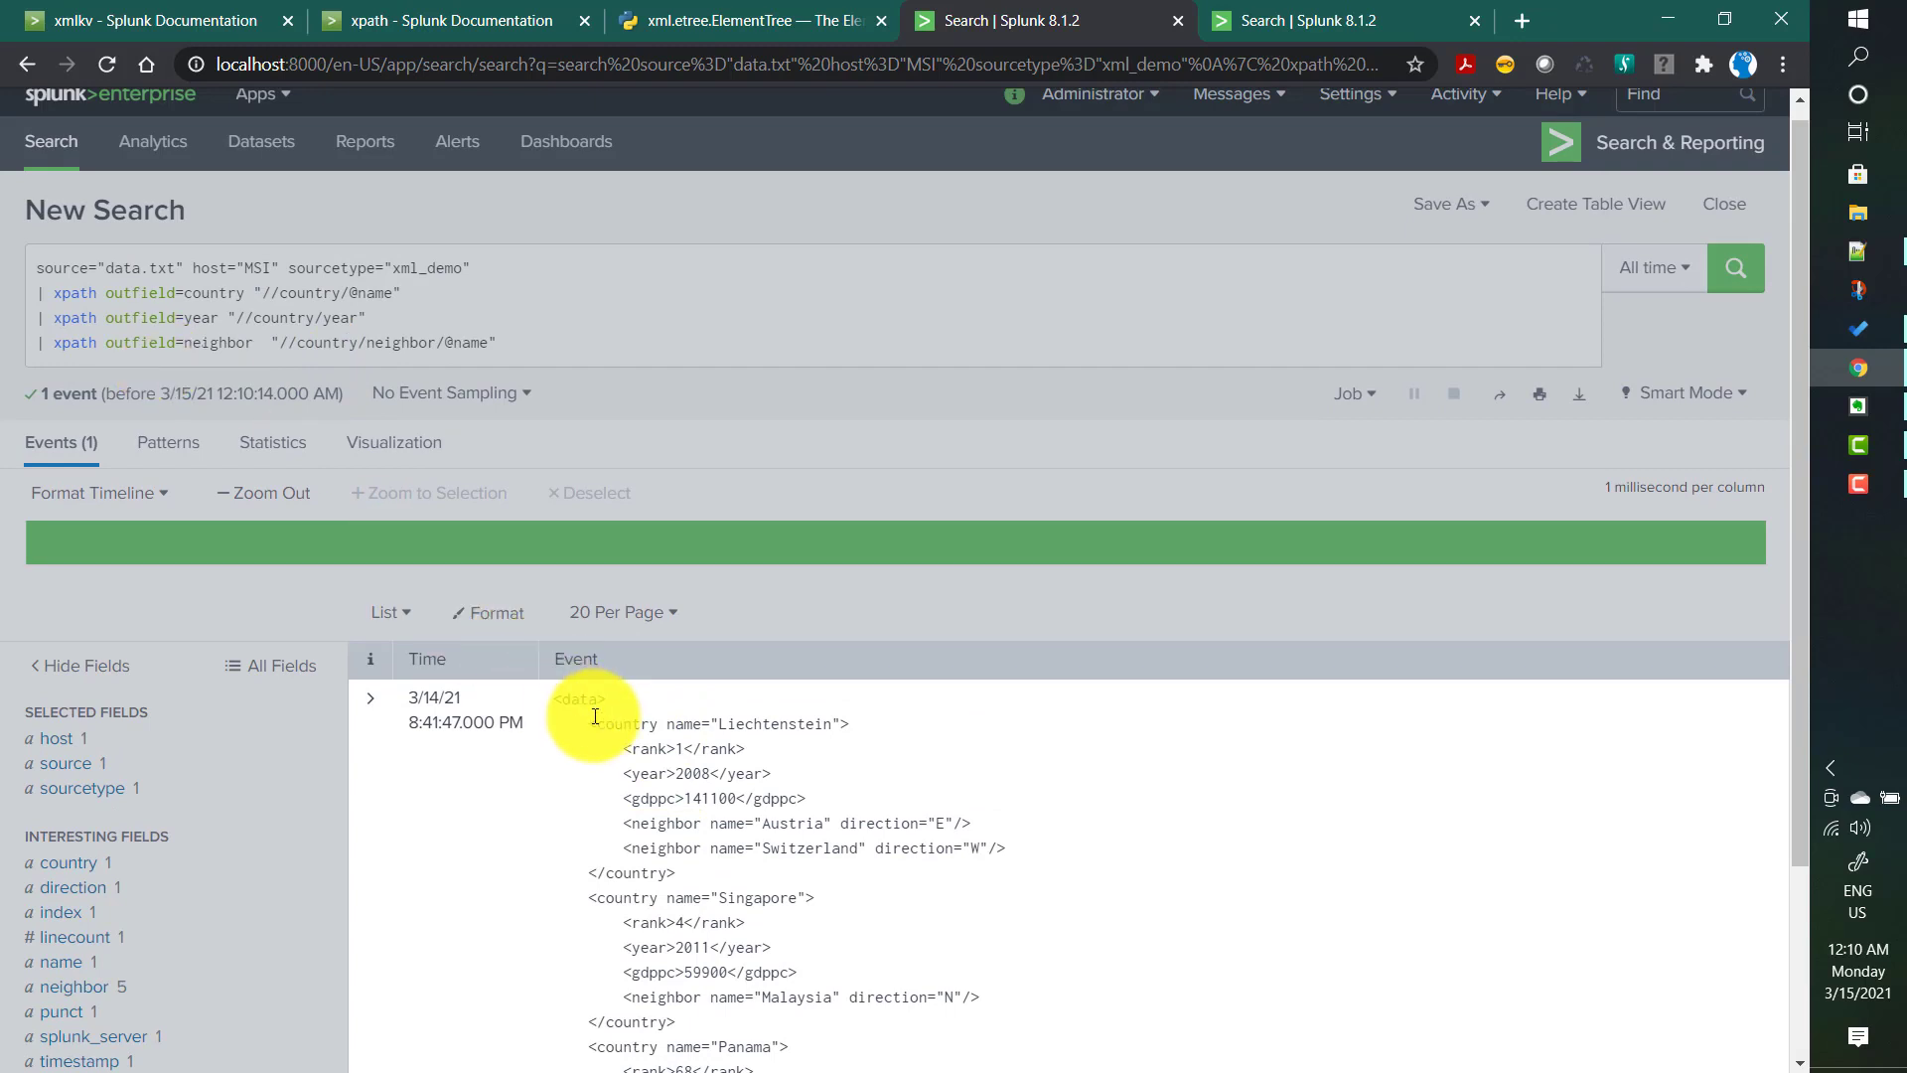
pyautogui.scroll(-3, 595, 710)
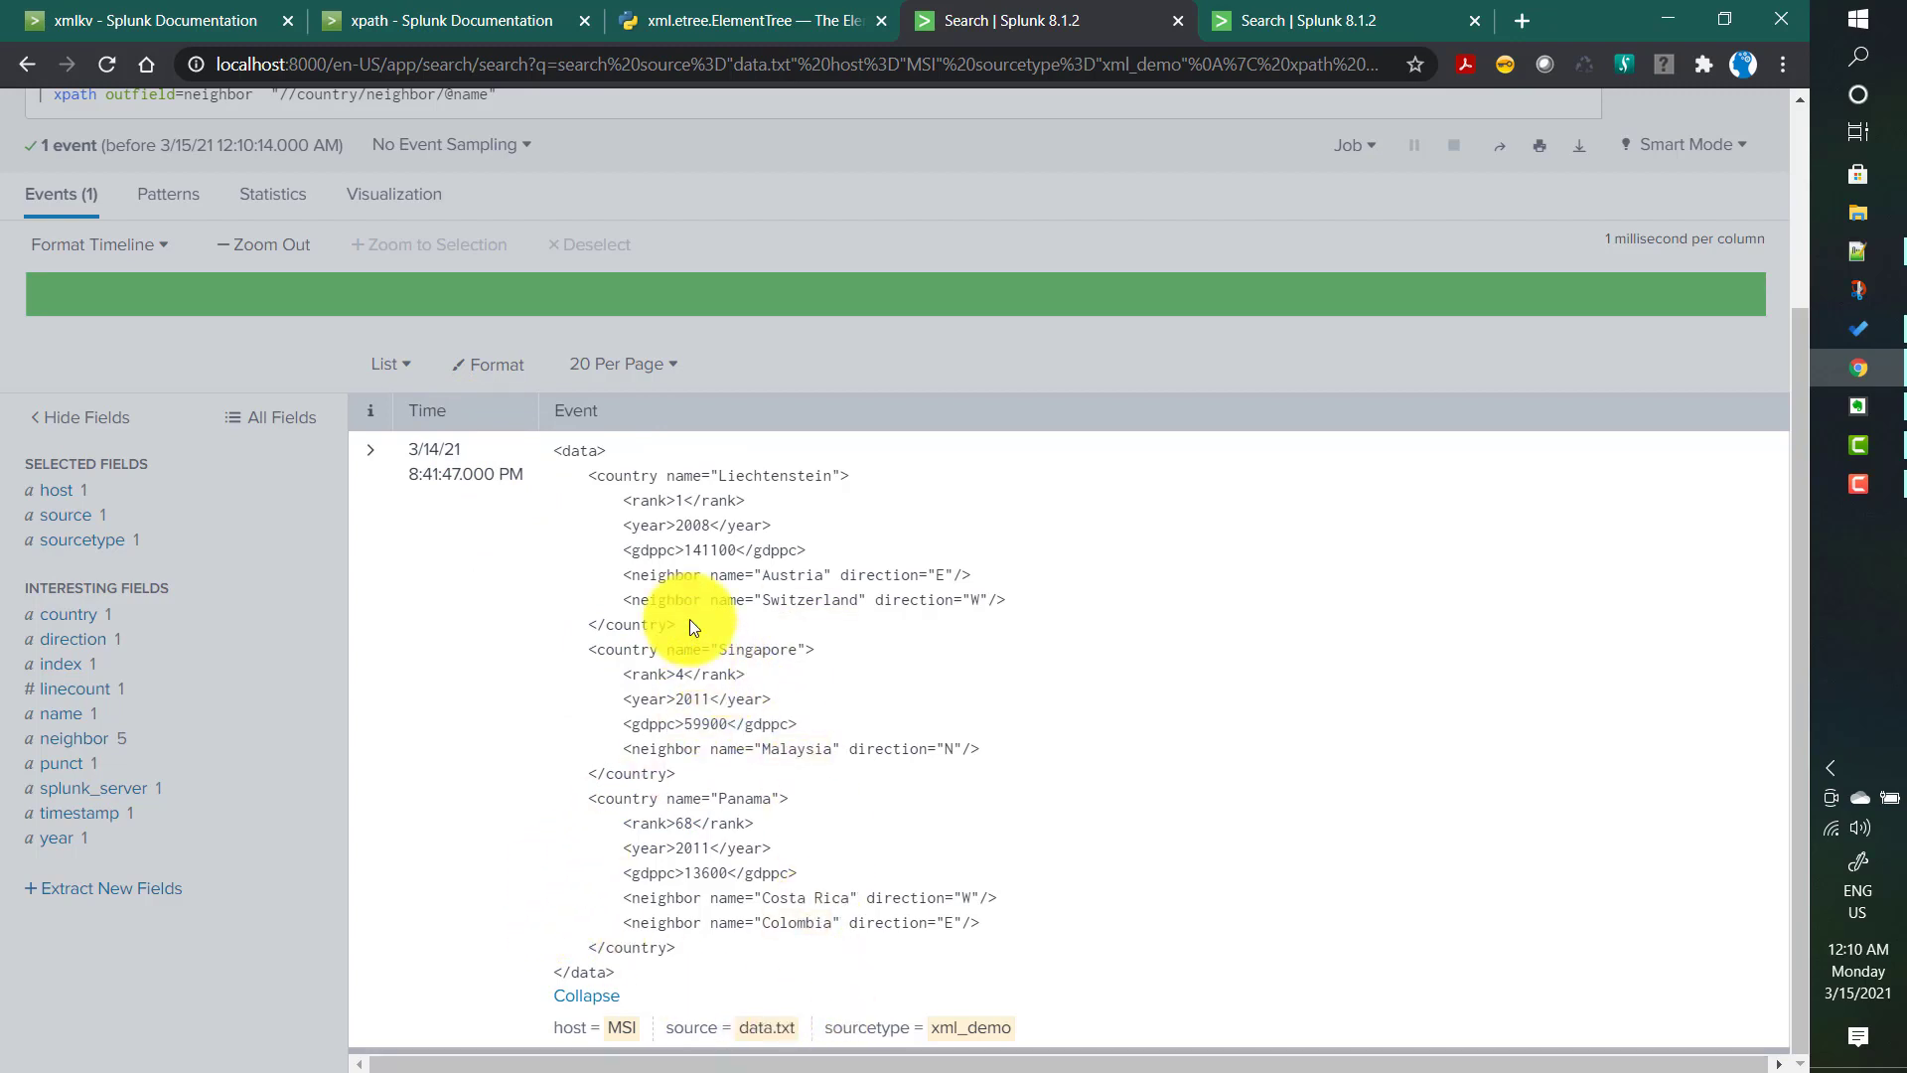
pyautogui.scroll(1, 527, 606)
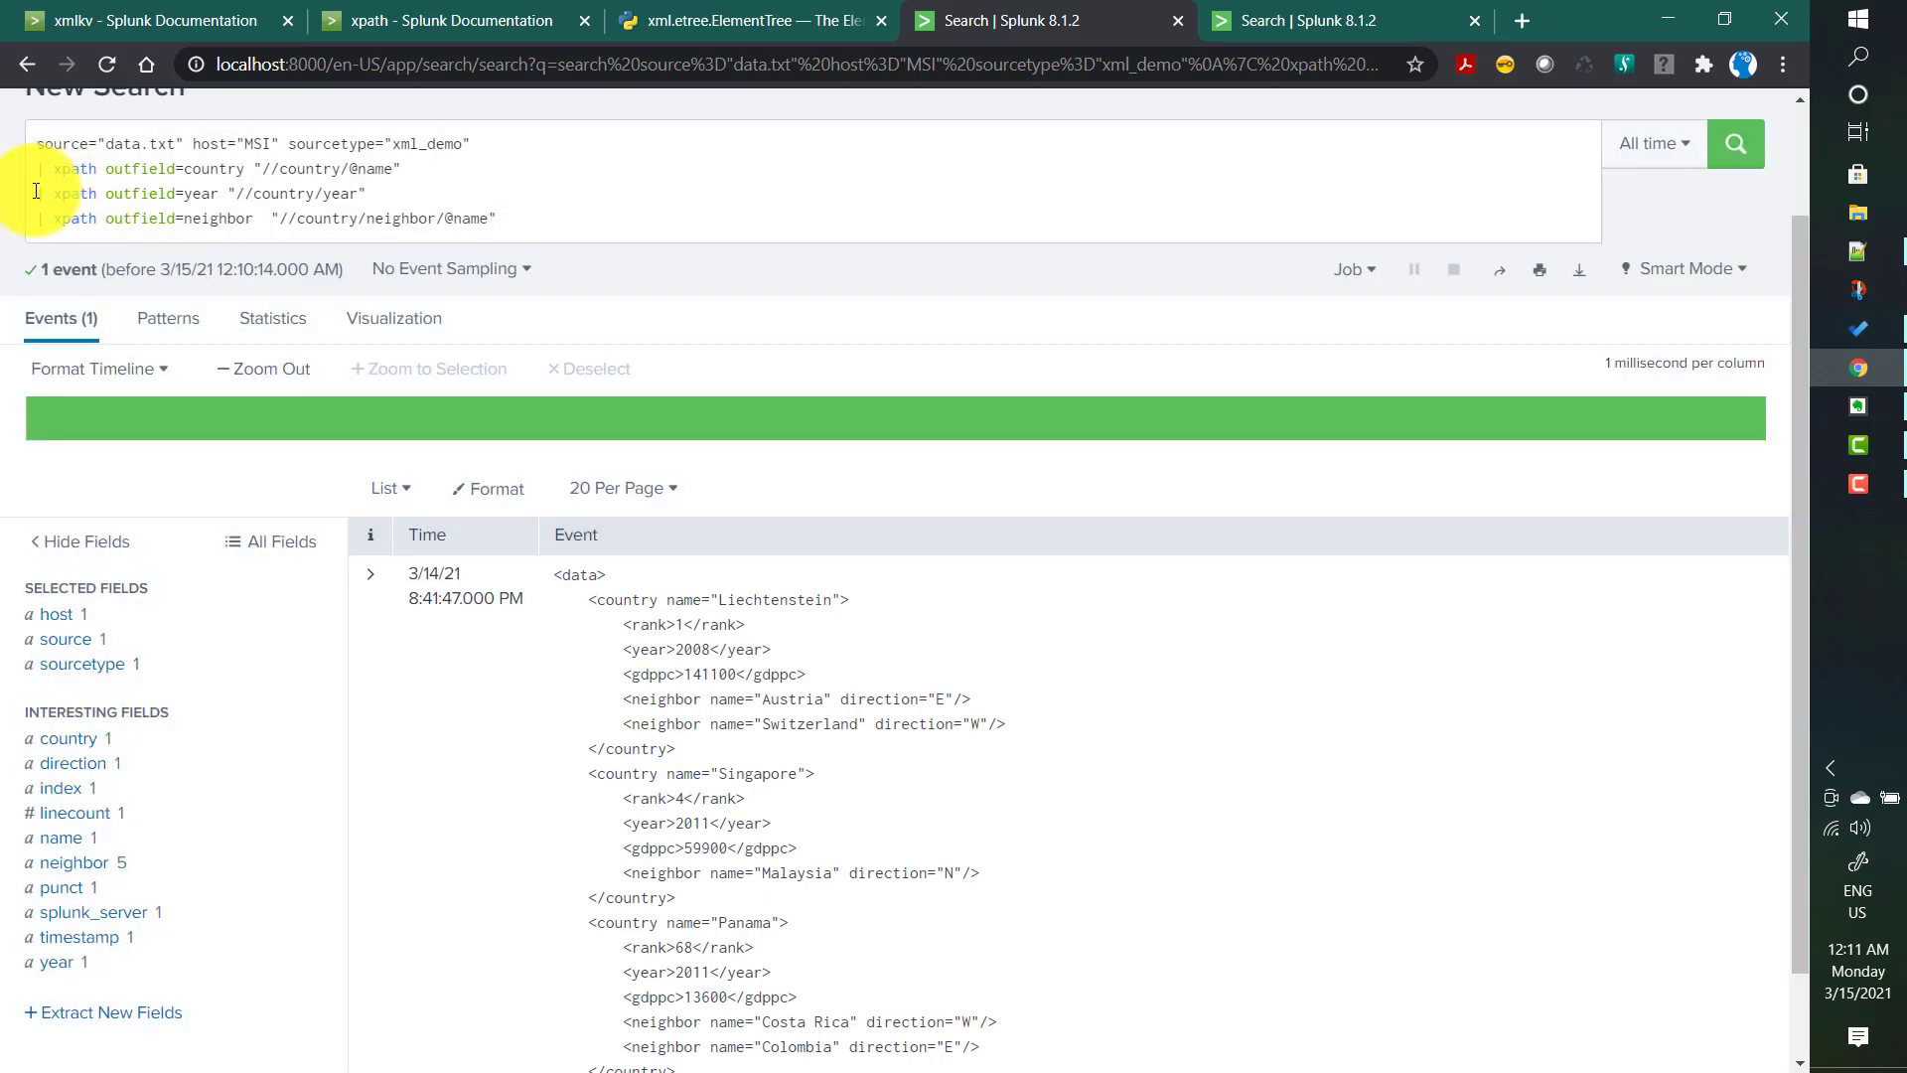
# Delete the year and neighbor xpath lines, and highlight the country names Liechtenstein and Singapore in the event.
pyautogui.moveTo(21, 192); pyautogui.dragTo(607, 236)
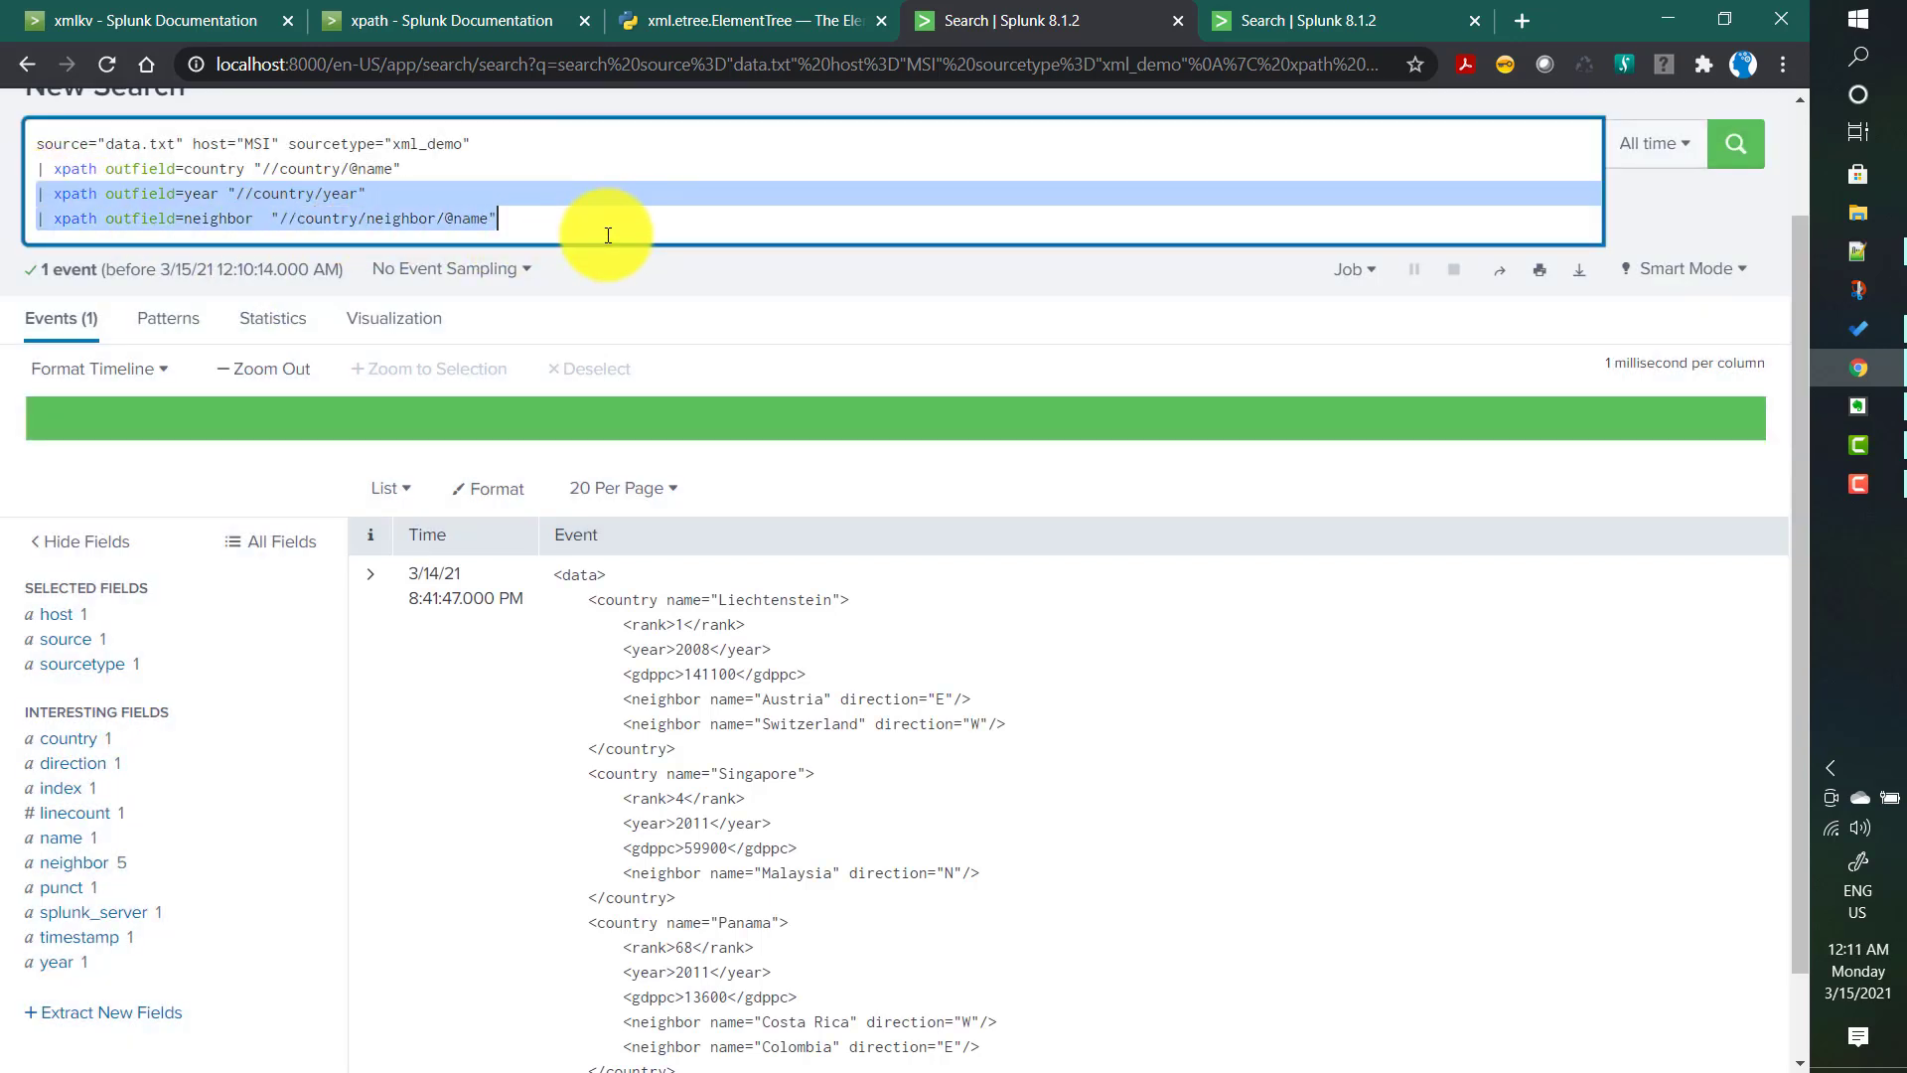
pyautogui.press('BackSpace')
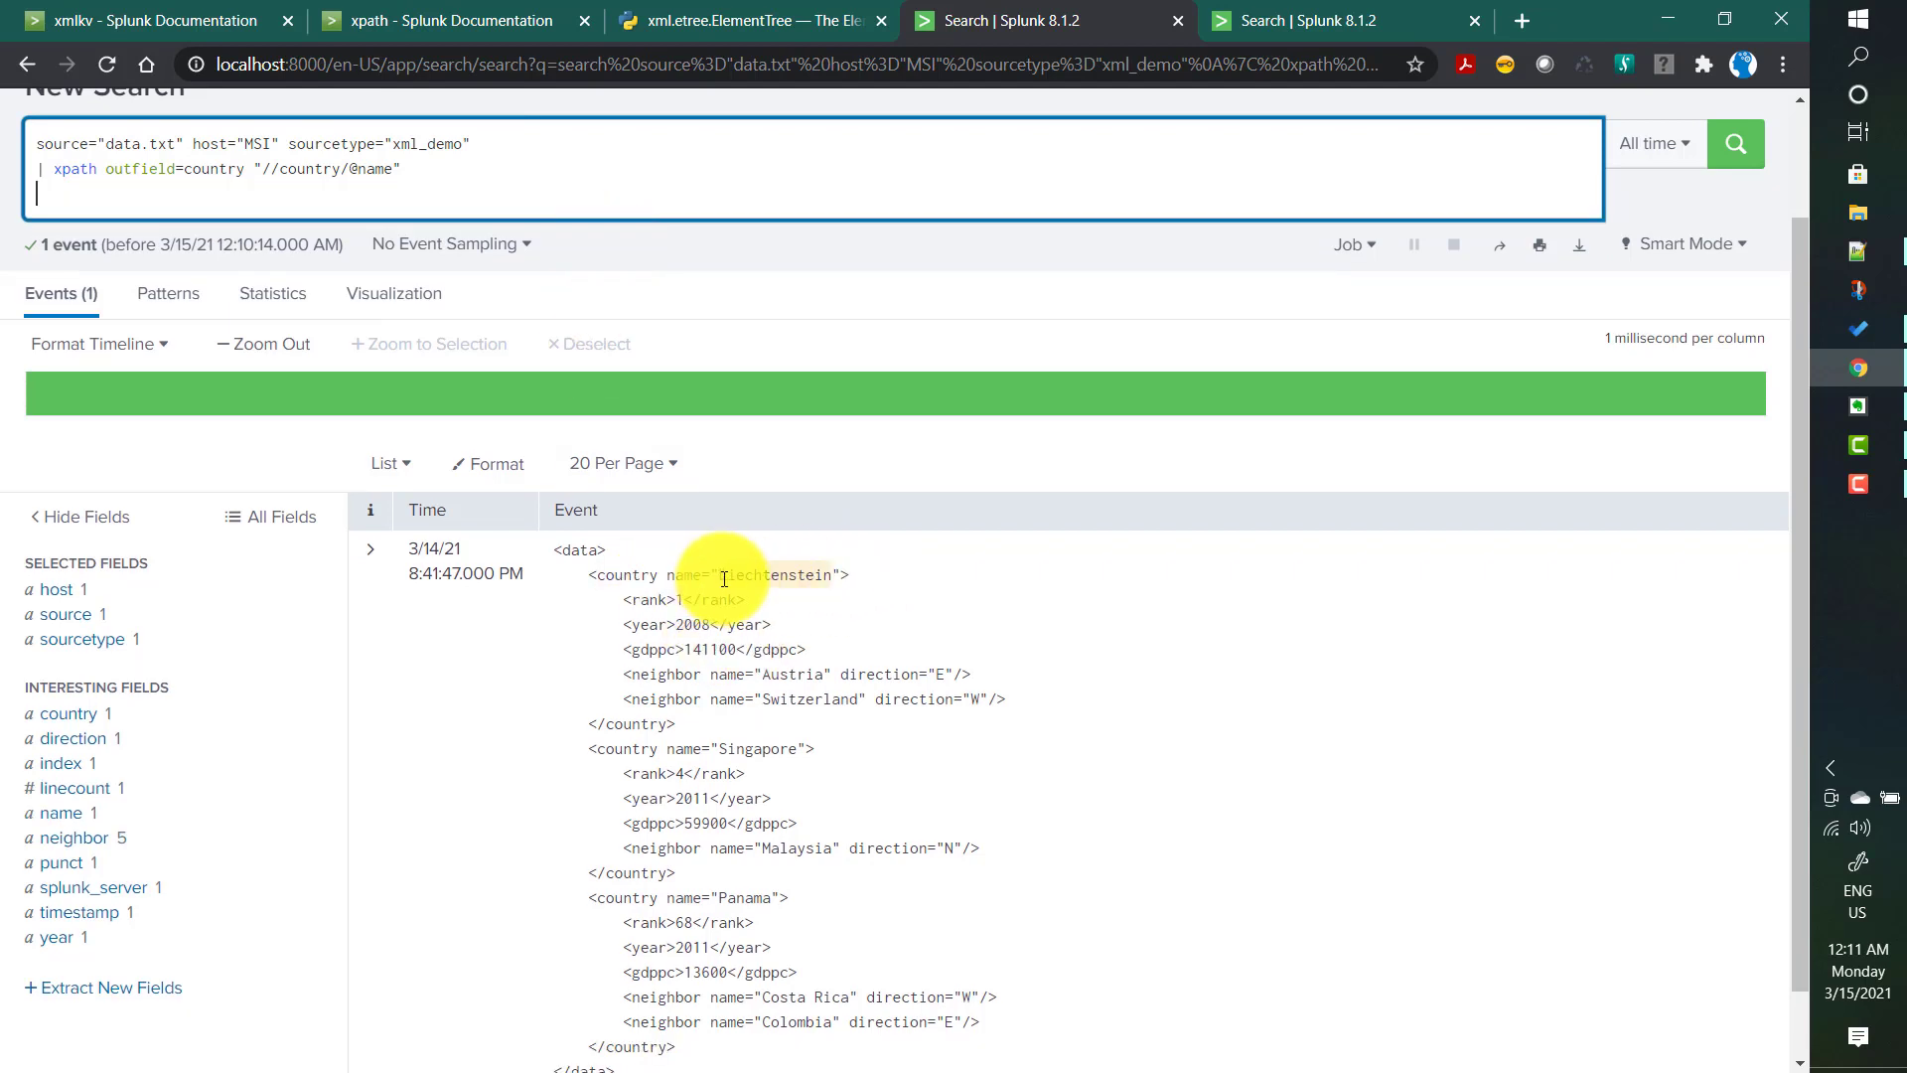
pyautogui.moveTo(719, 576); pyautogui.dragTo(834, 576)
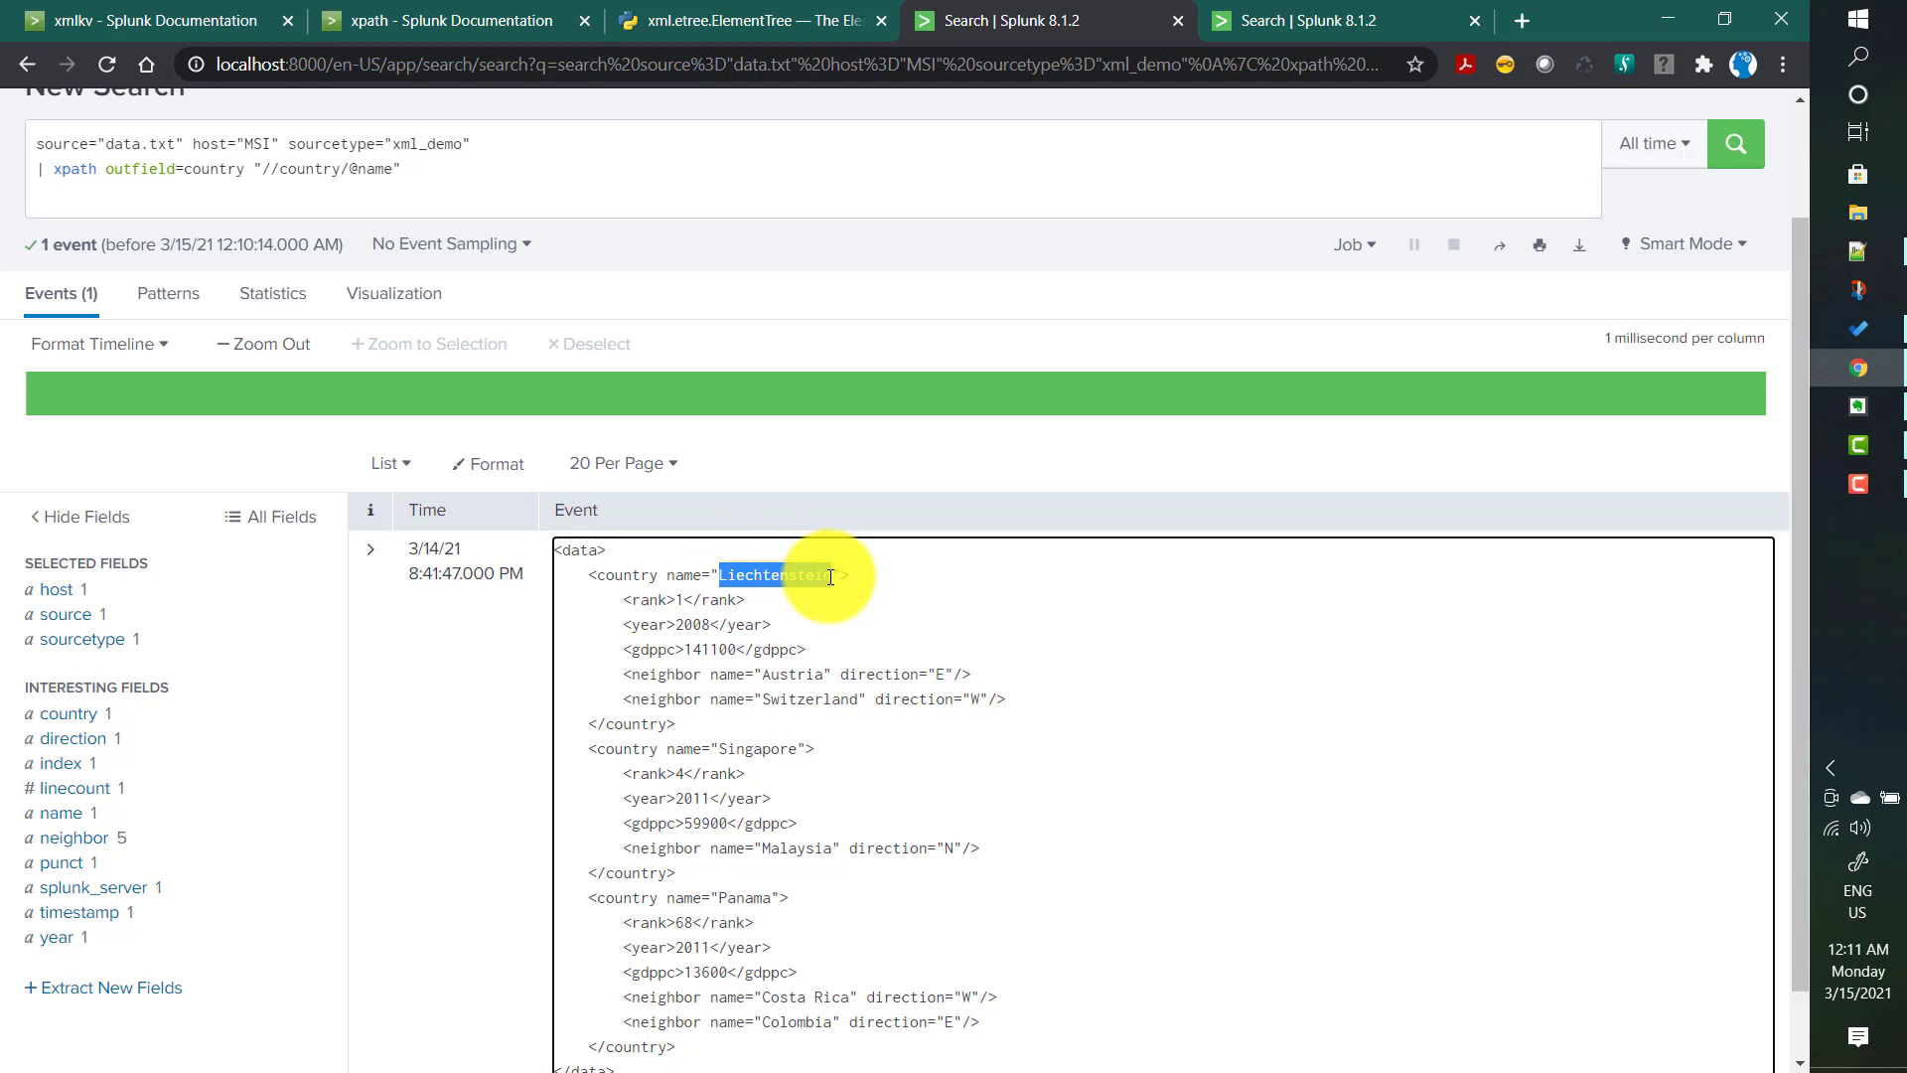
pyautogui.moveTo(721, 751); pyautogui.dragTo(797, 751)
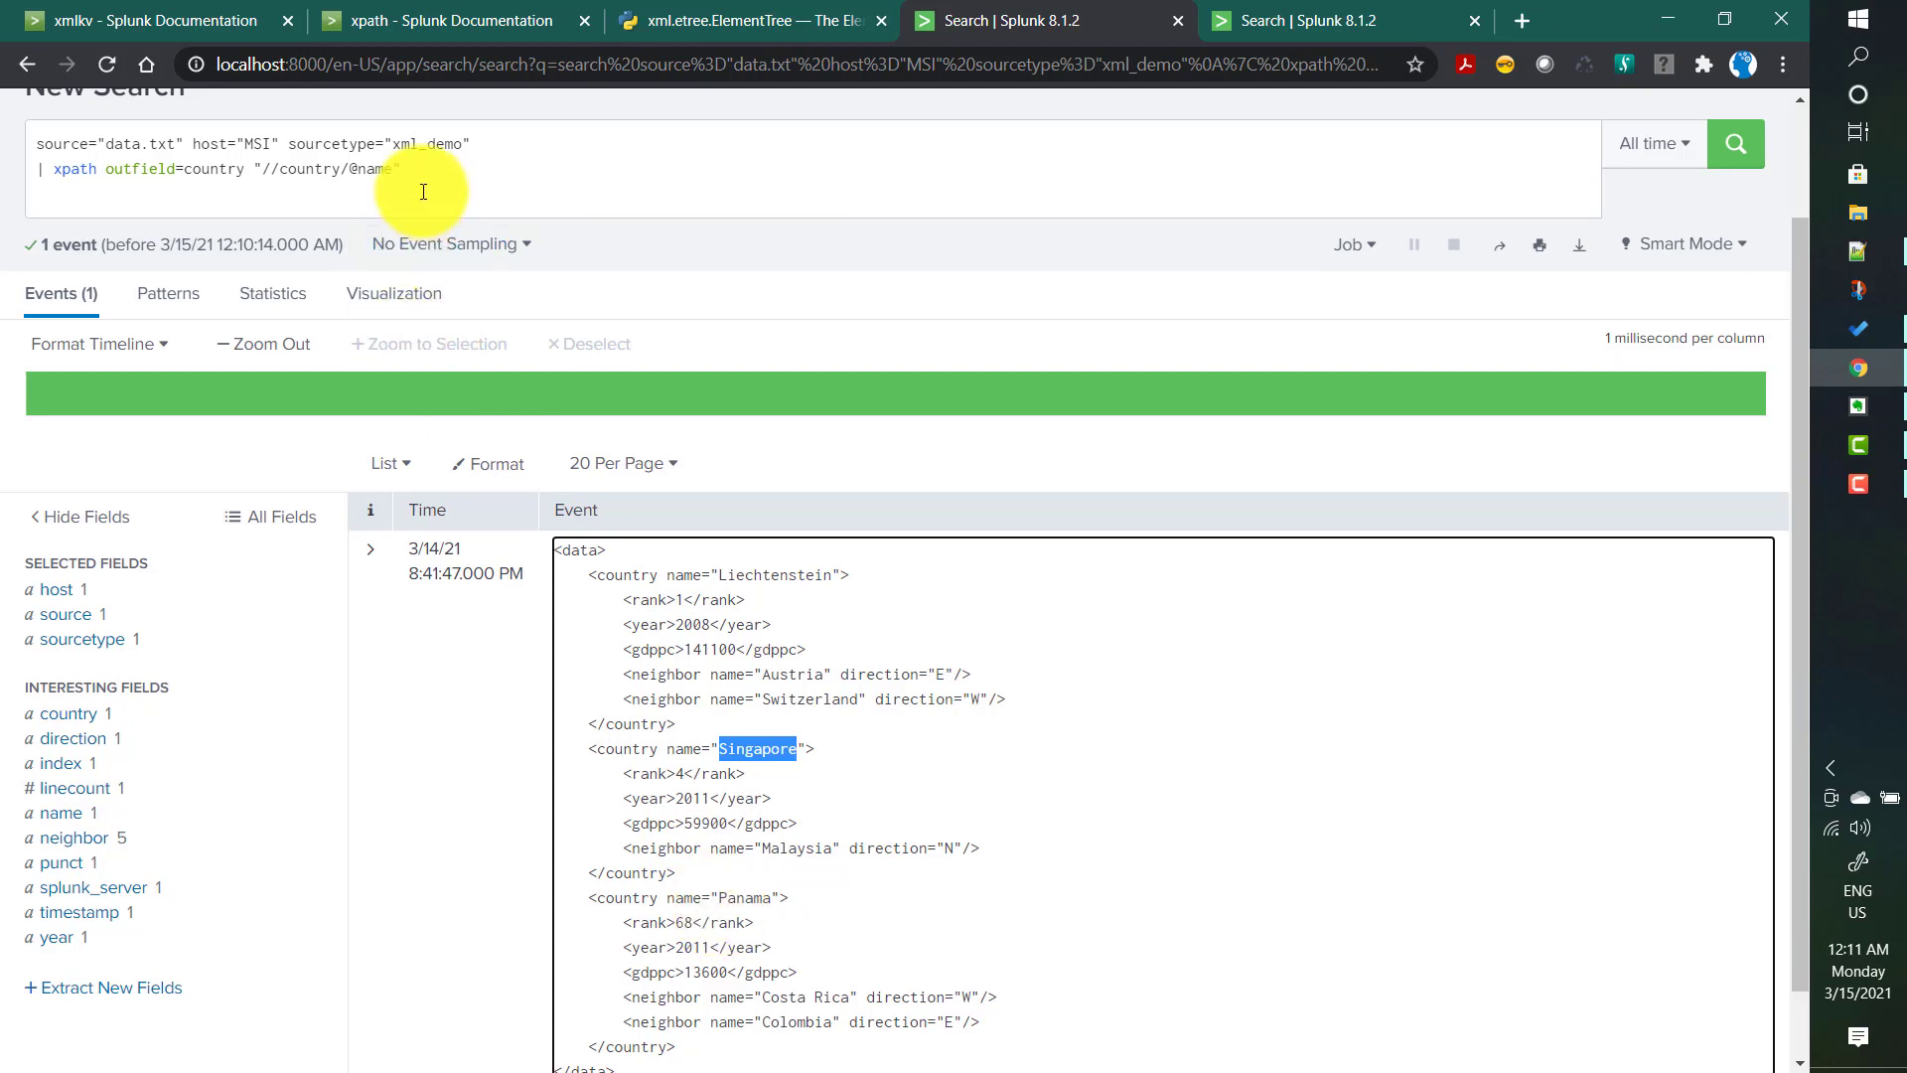
# Insert empty square brackets "[]" after "//country" in the country xpath expression.
pyautogui.click(341, 170)
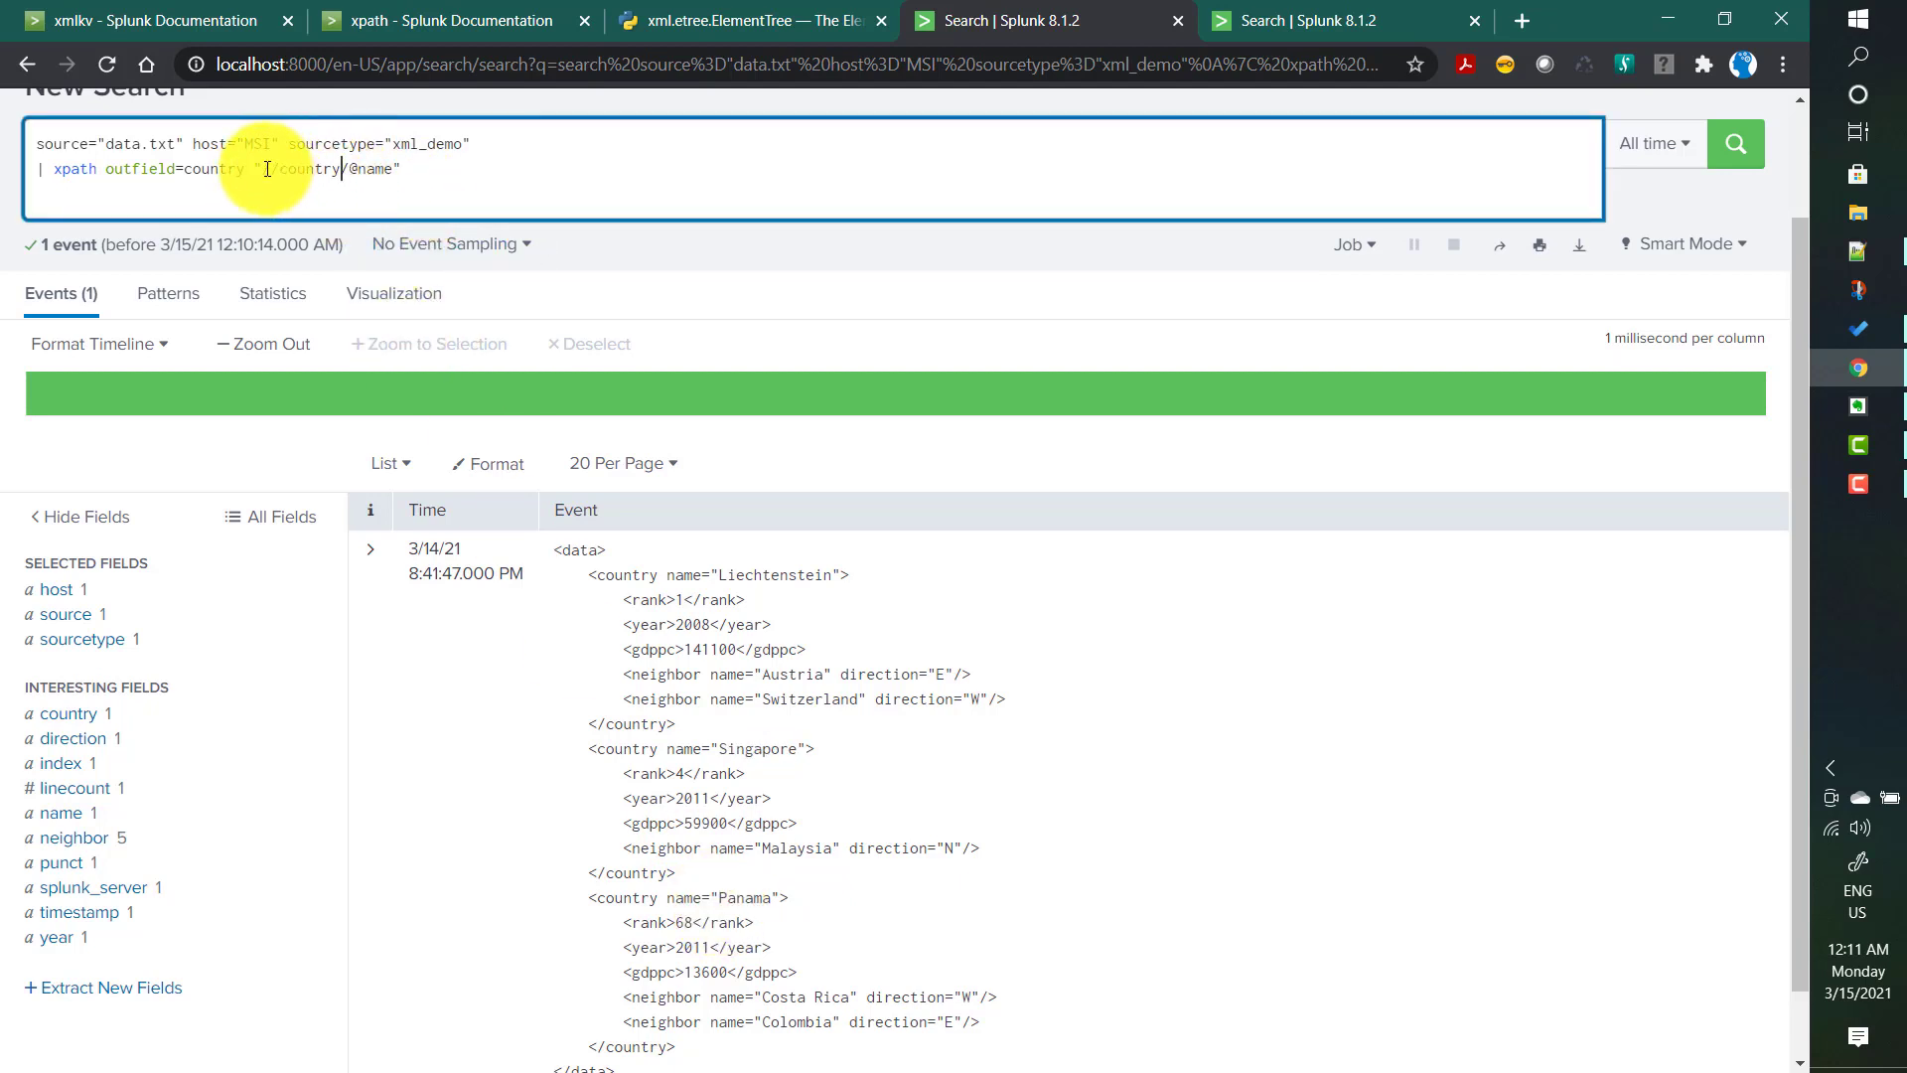
pyautogui.moveTo(307, 170); pyautogui.dragTo(343, 170)
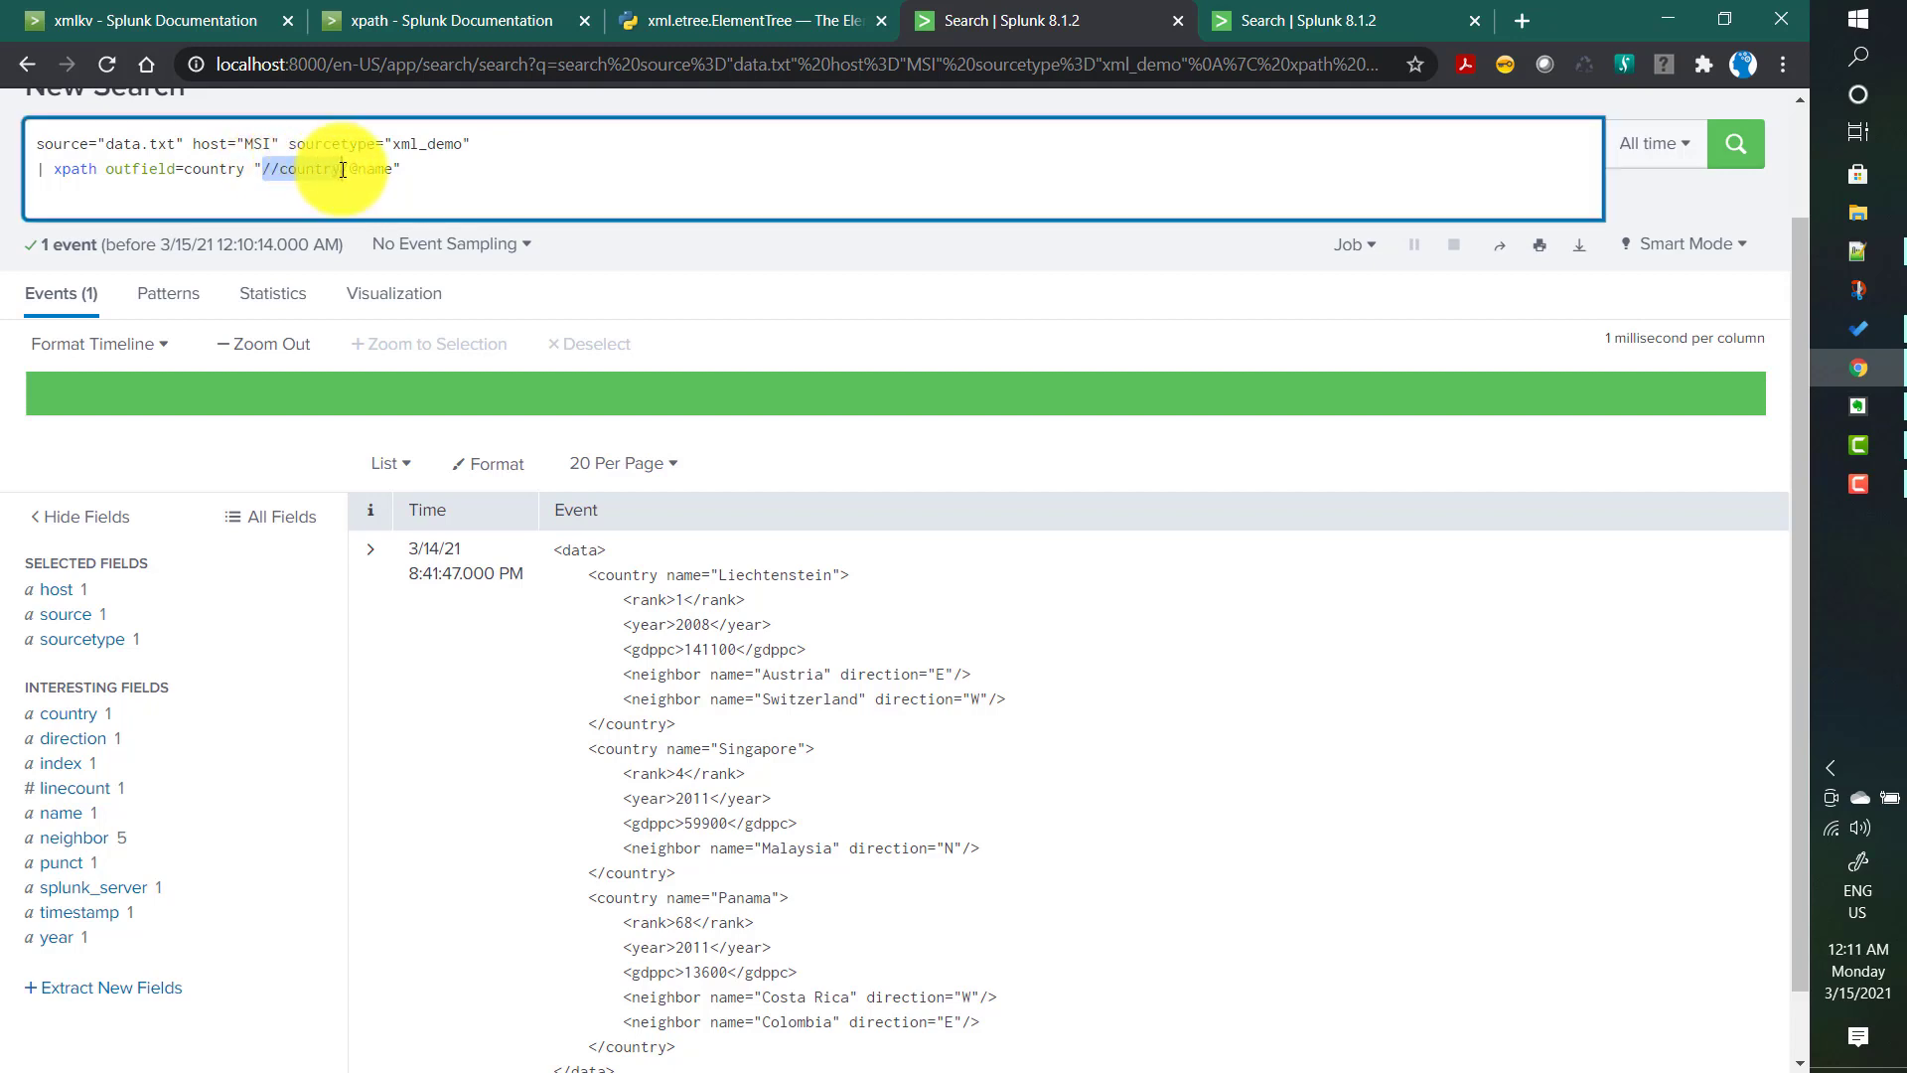
pyautogui.click(342, 169)
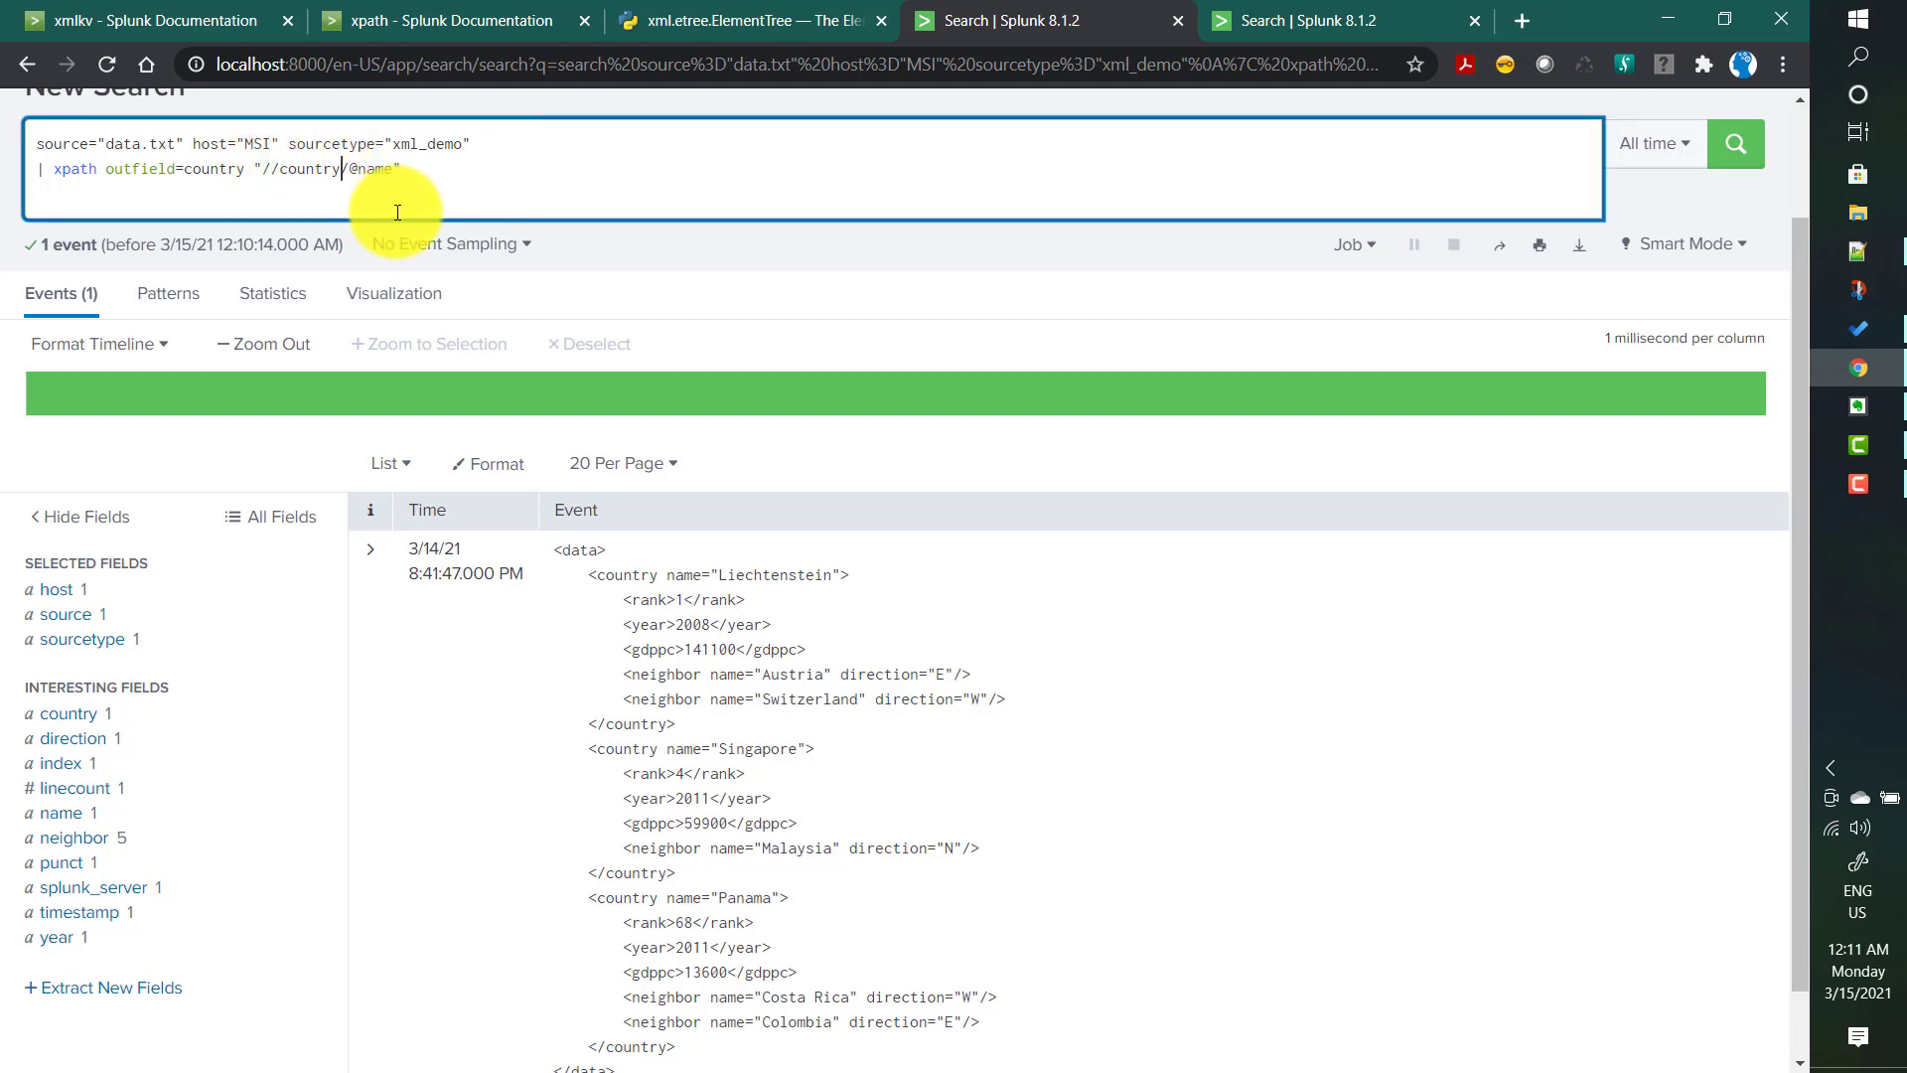
pyautogui.write('[]')
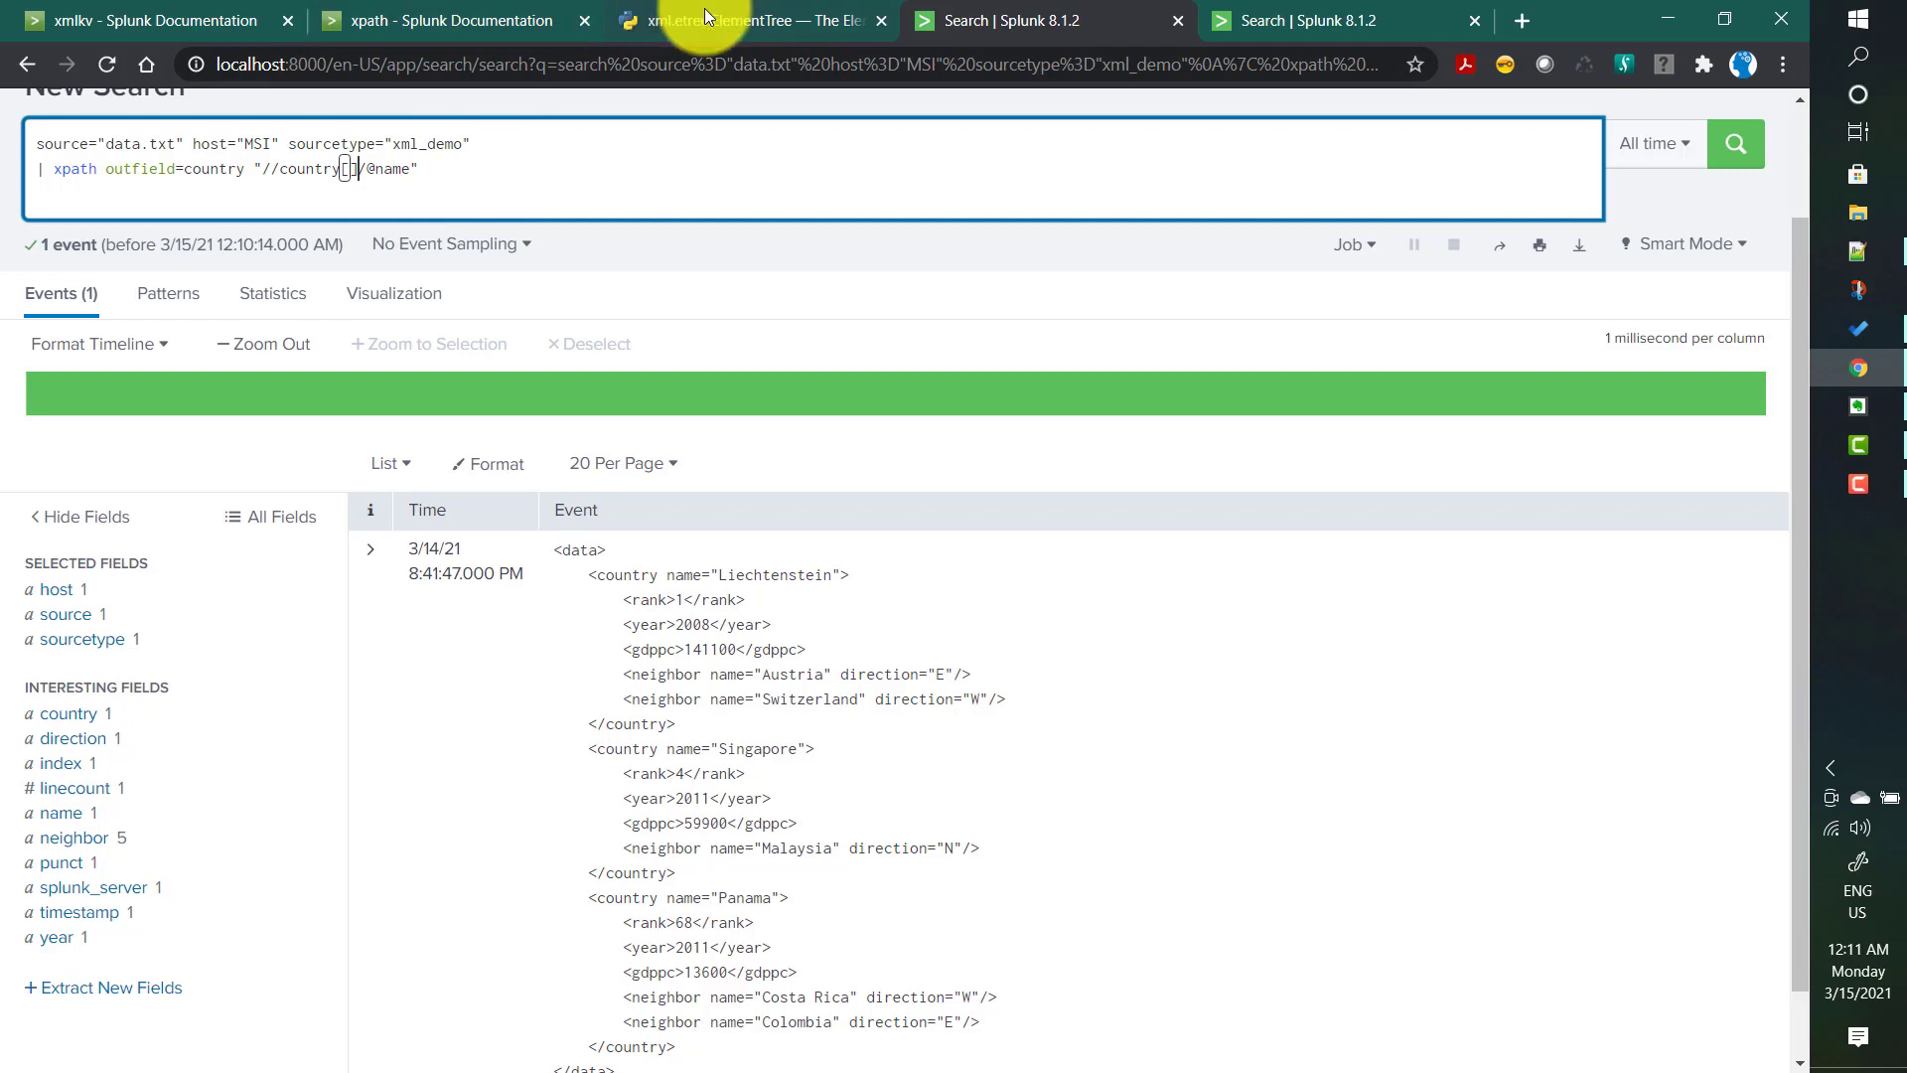
pyautogui.click(705, 8)
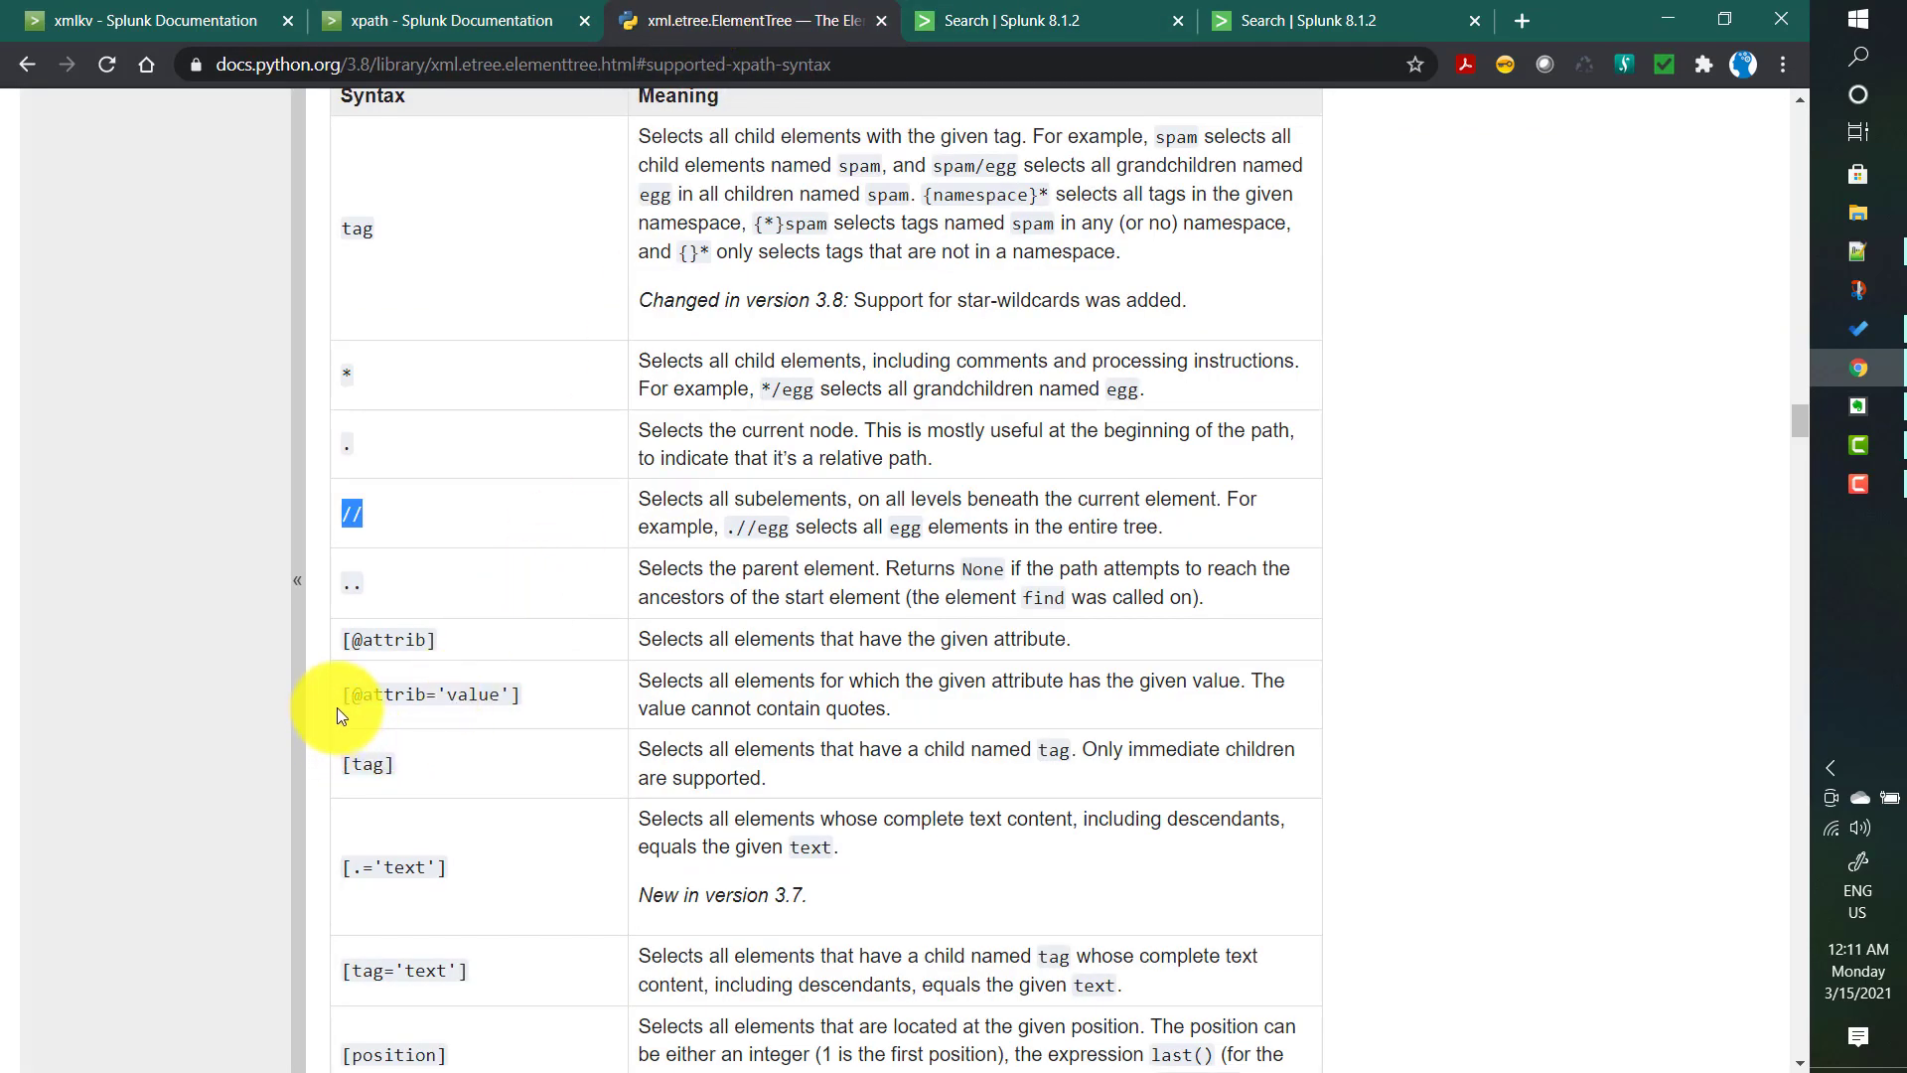
pyautogui.moveTo(342, 698); pyautogui.dragTo(521, 686)
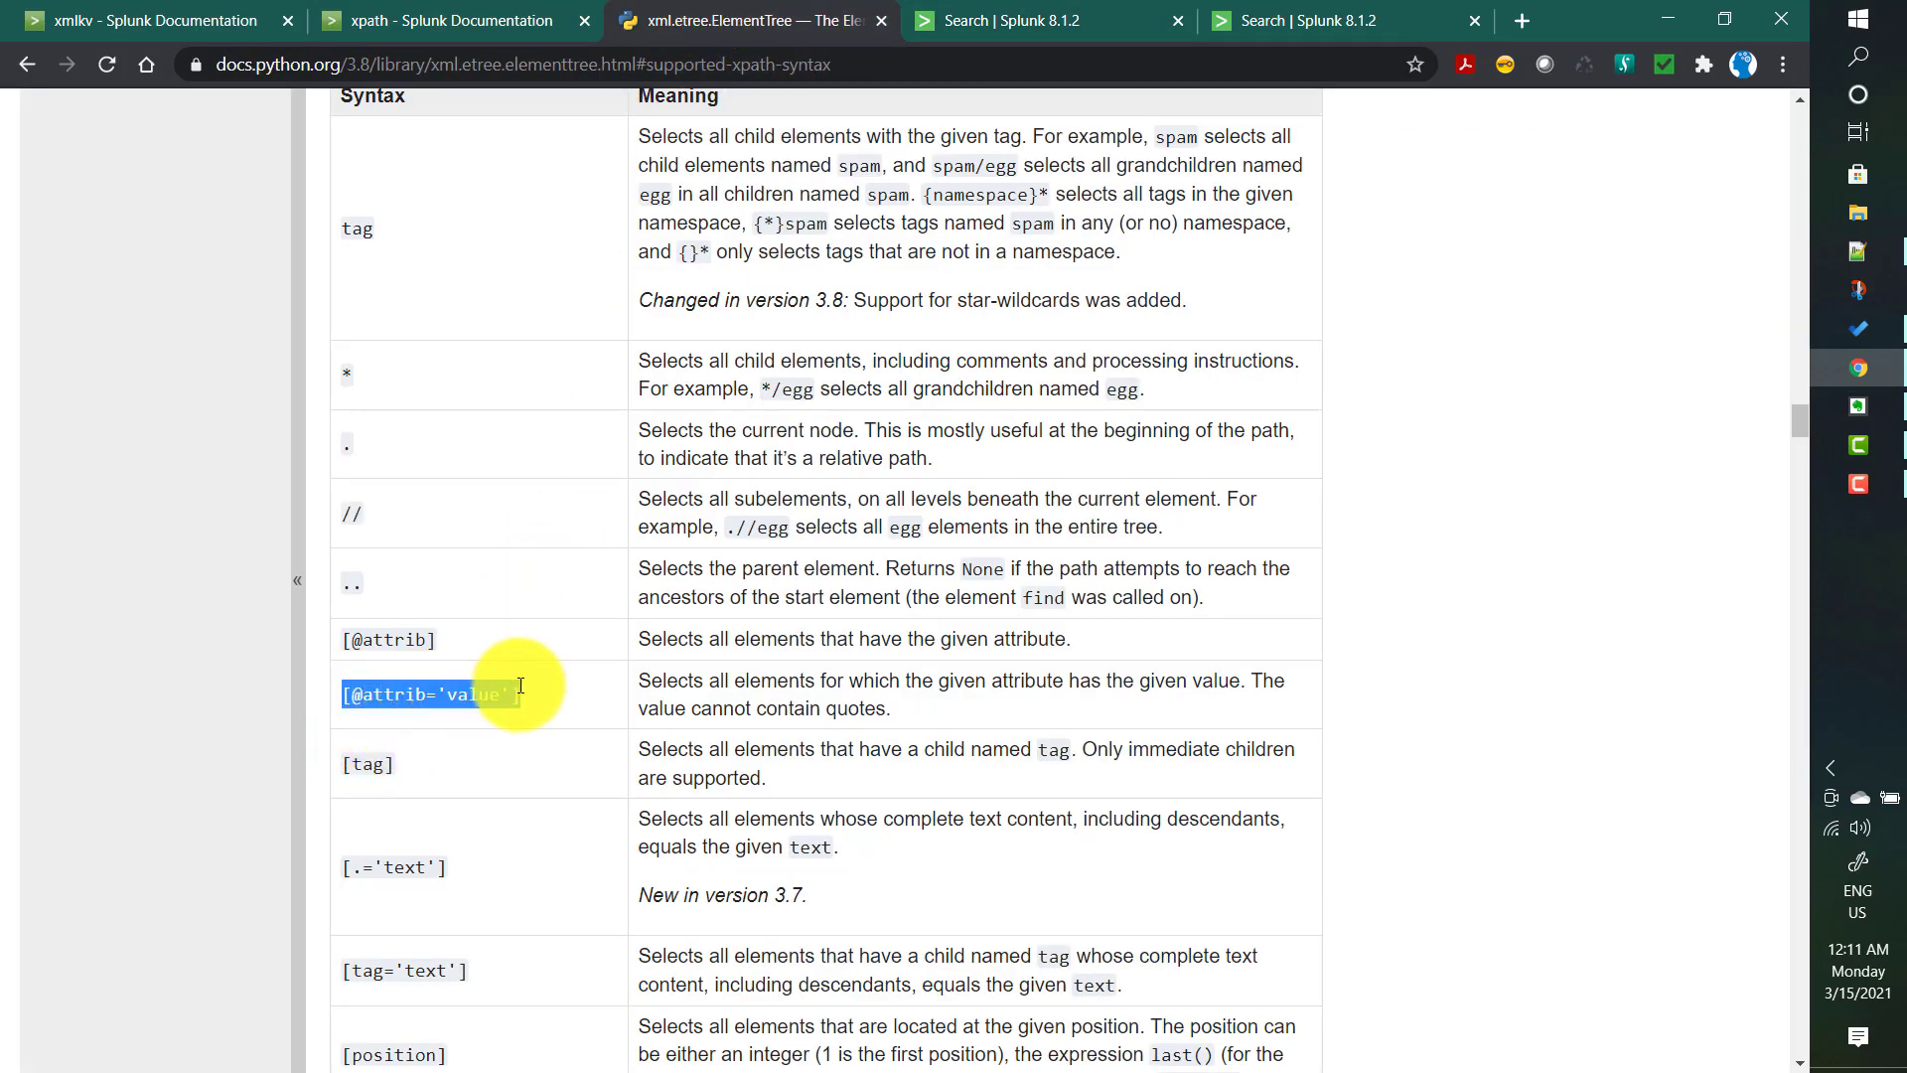
pyautogui.doubleClick(772, 681)
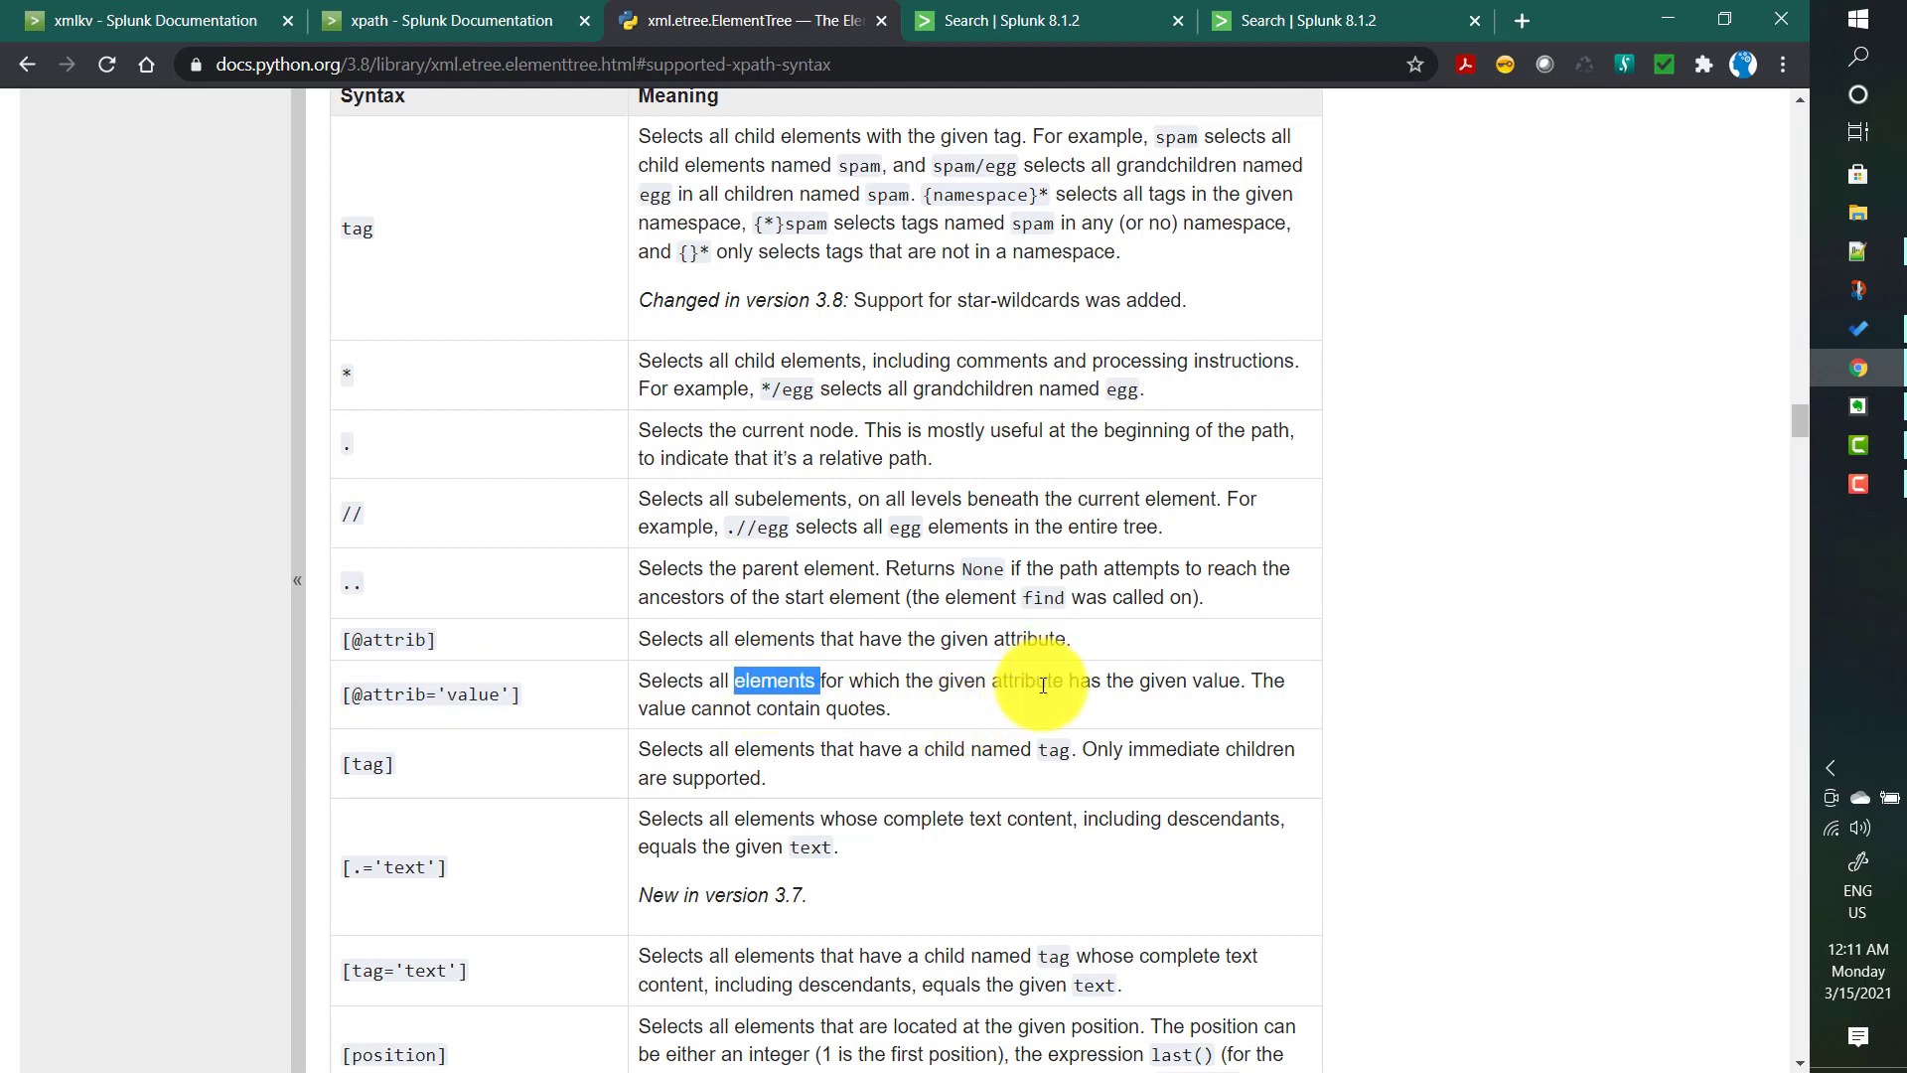
pyautogui.doubleClick(474, 695)
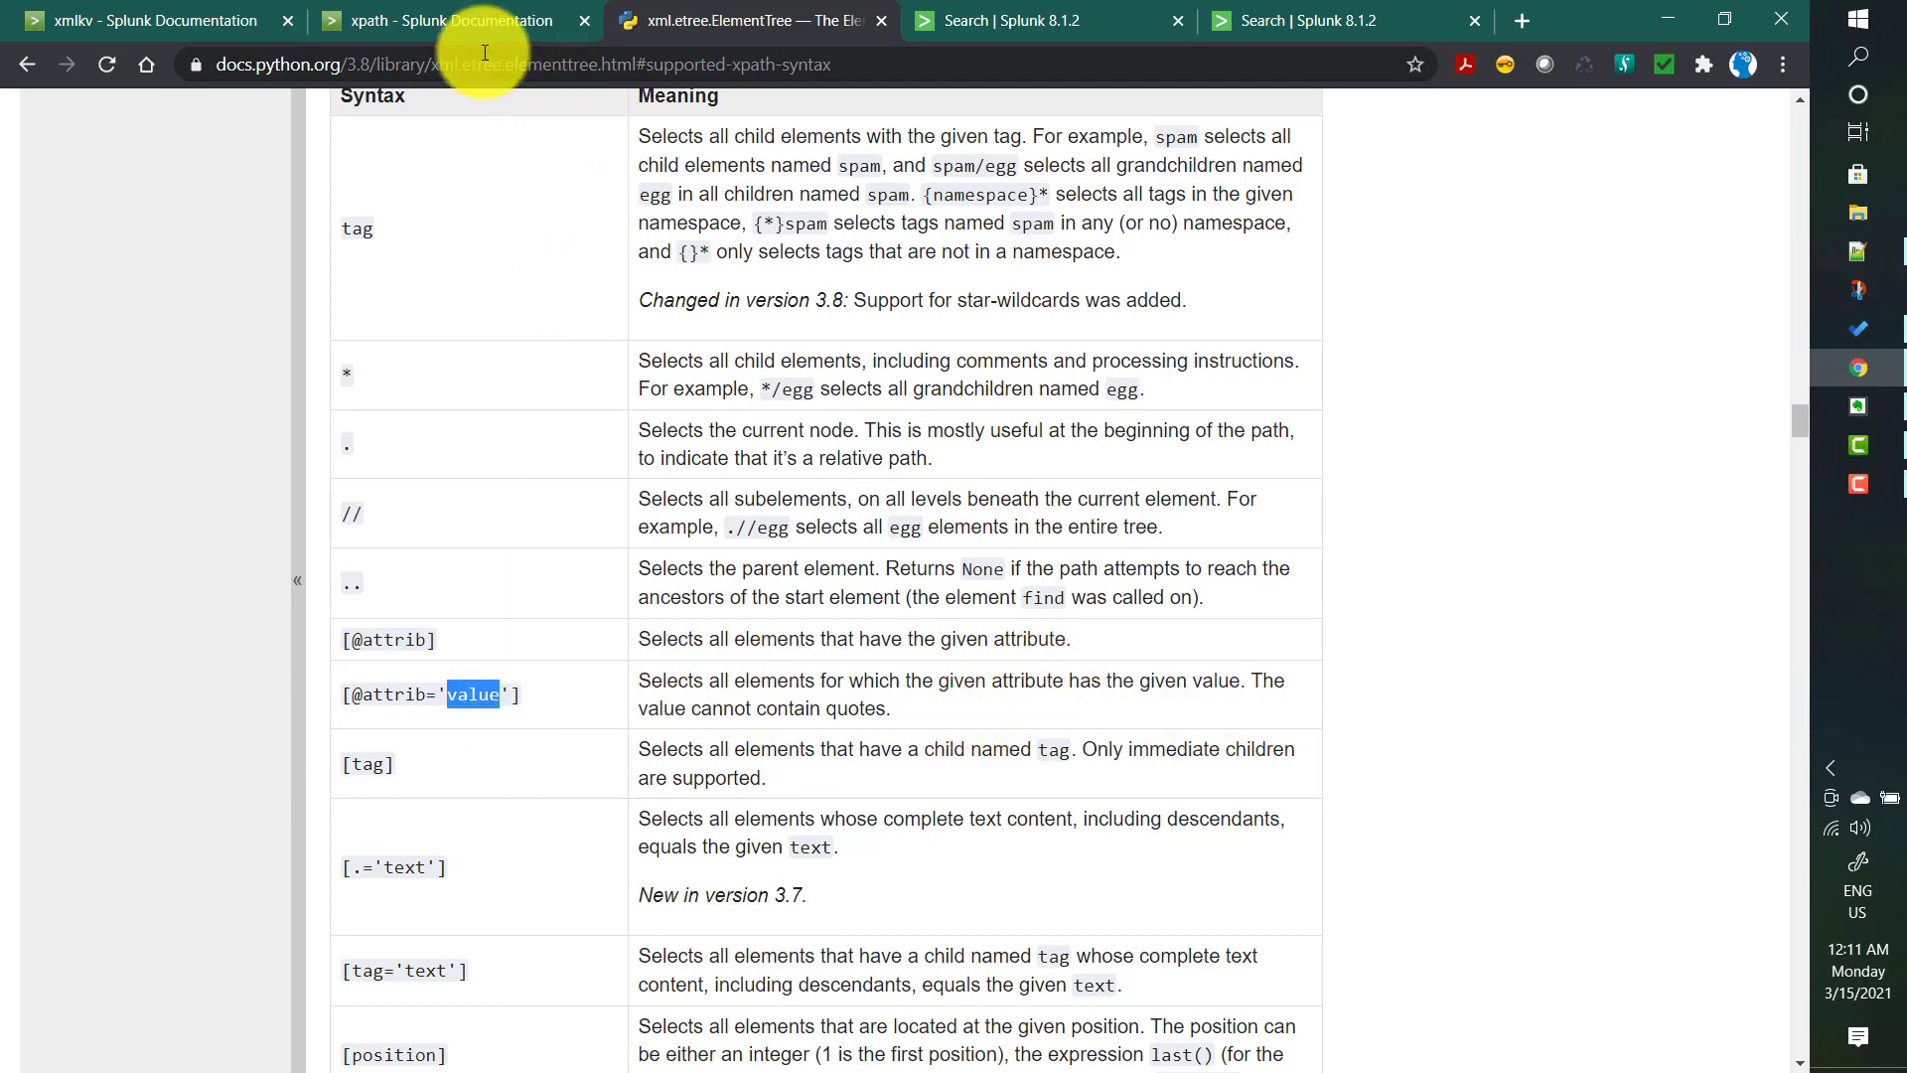
pyautogui.click(1009, 30)
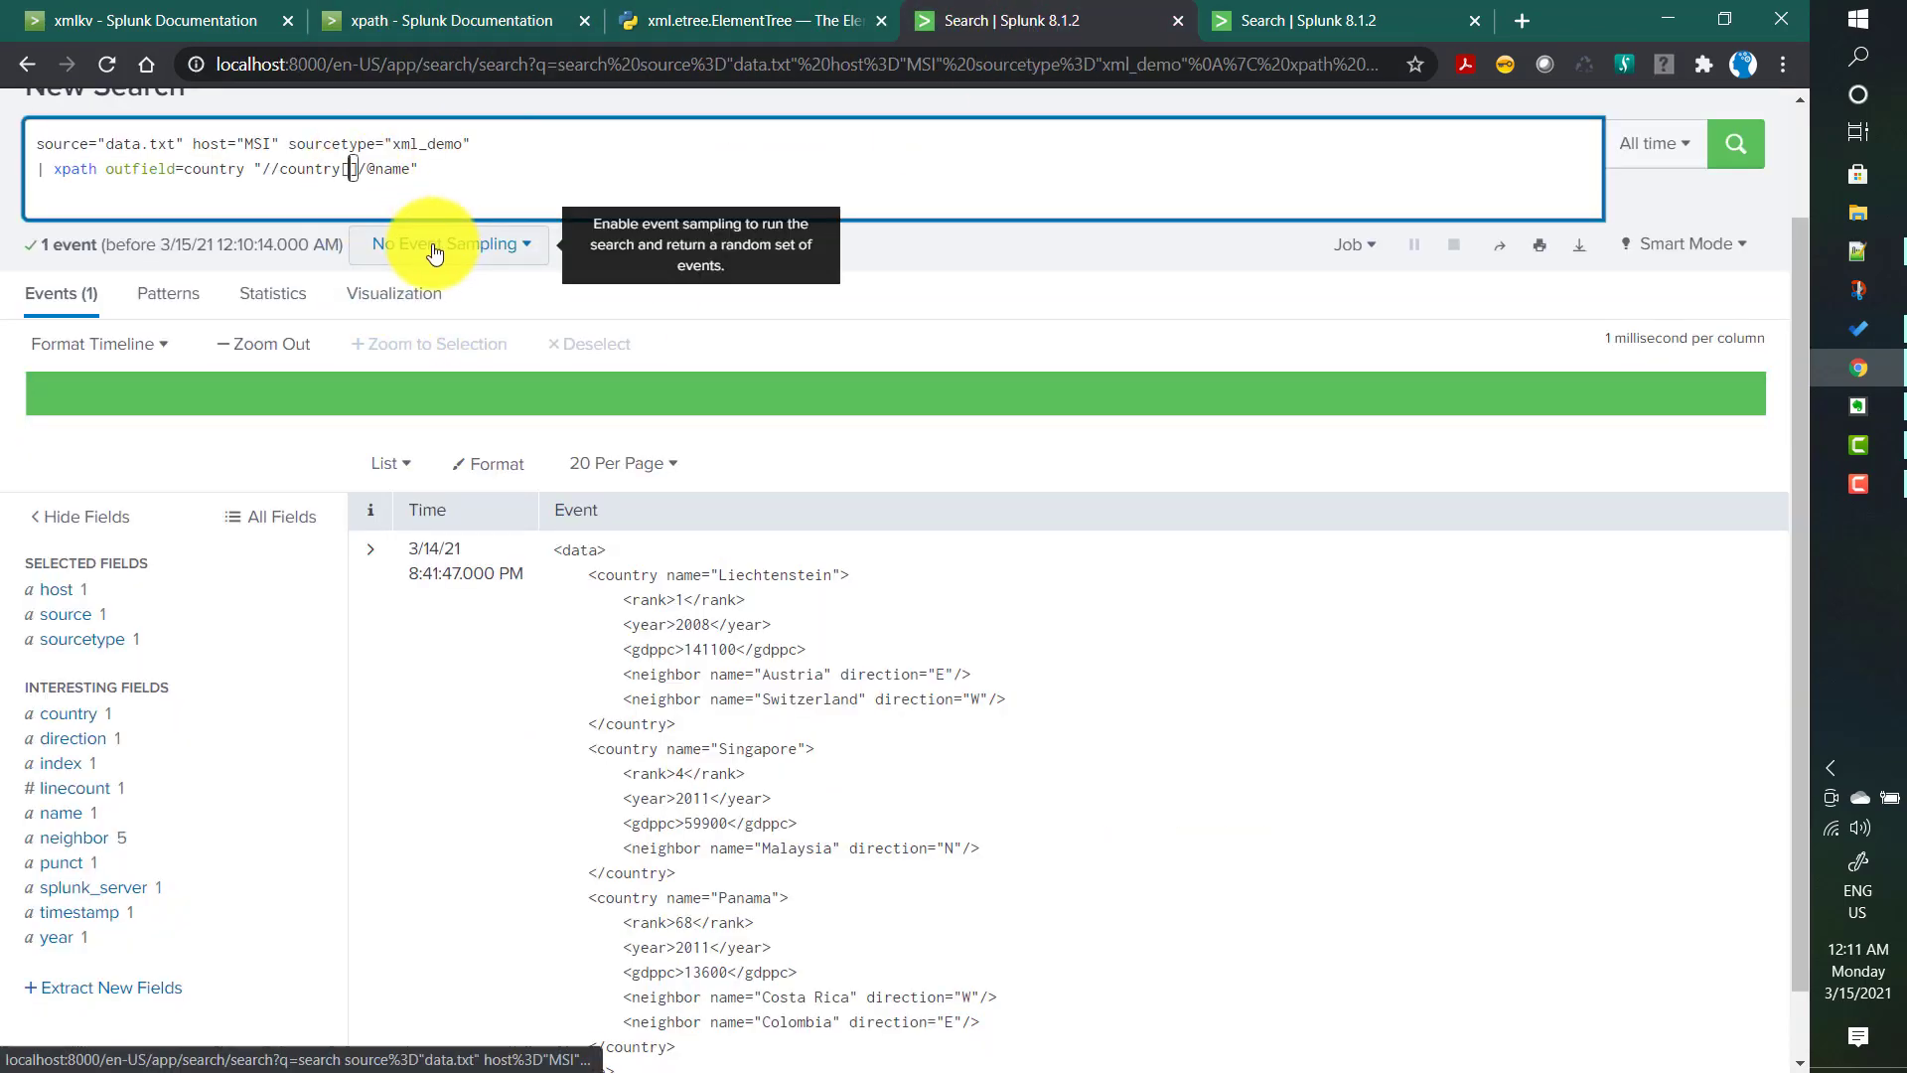
pyautogui.write('@name')
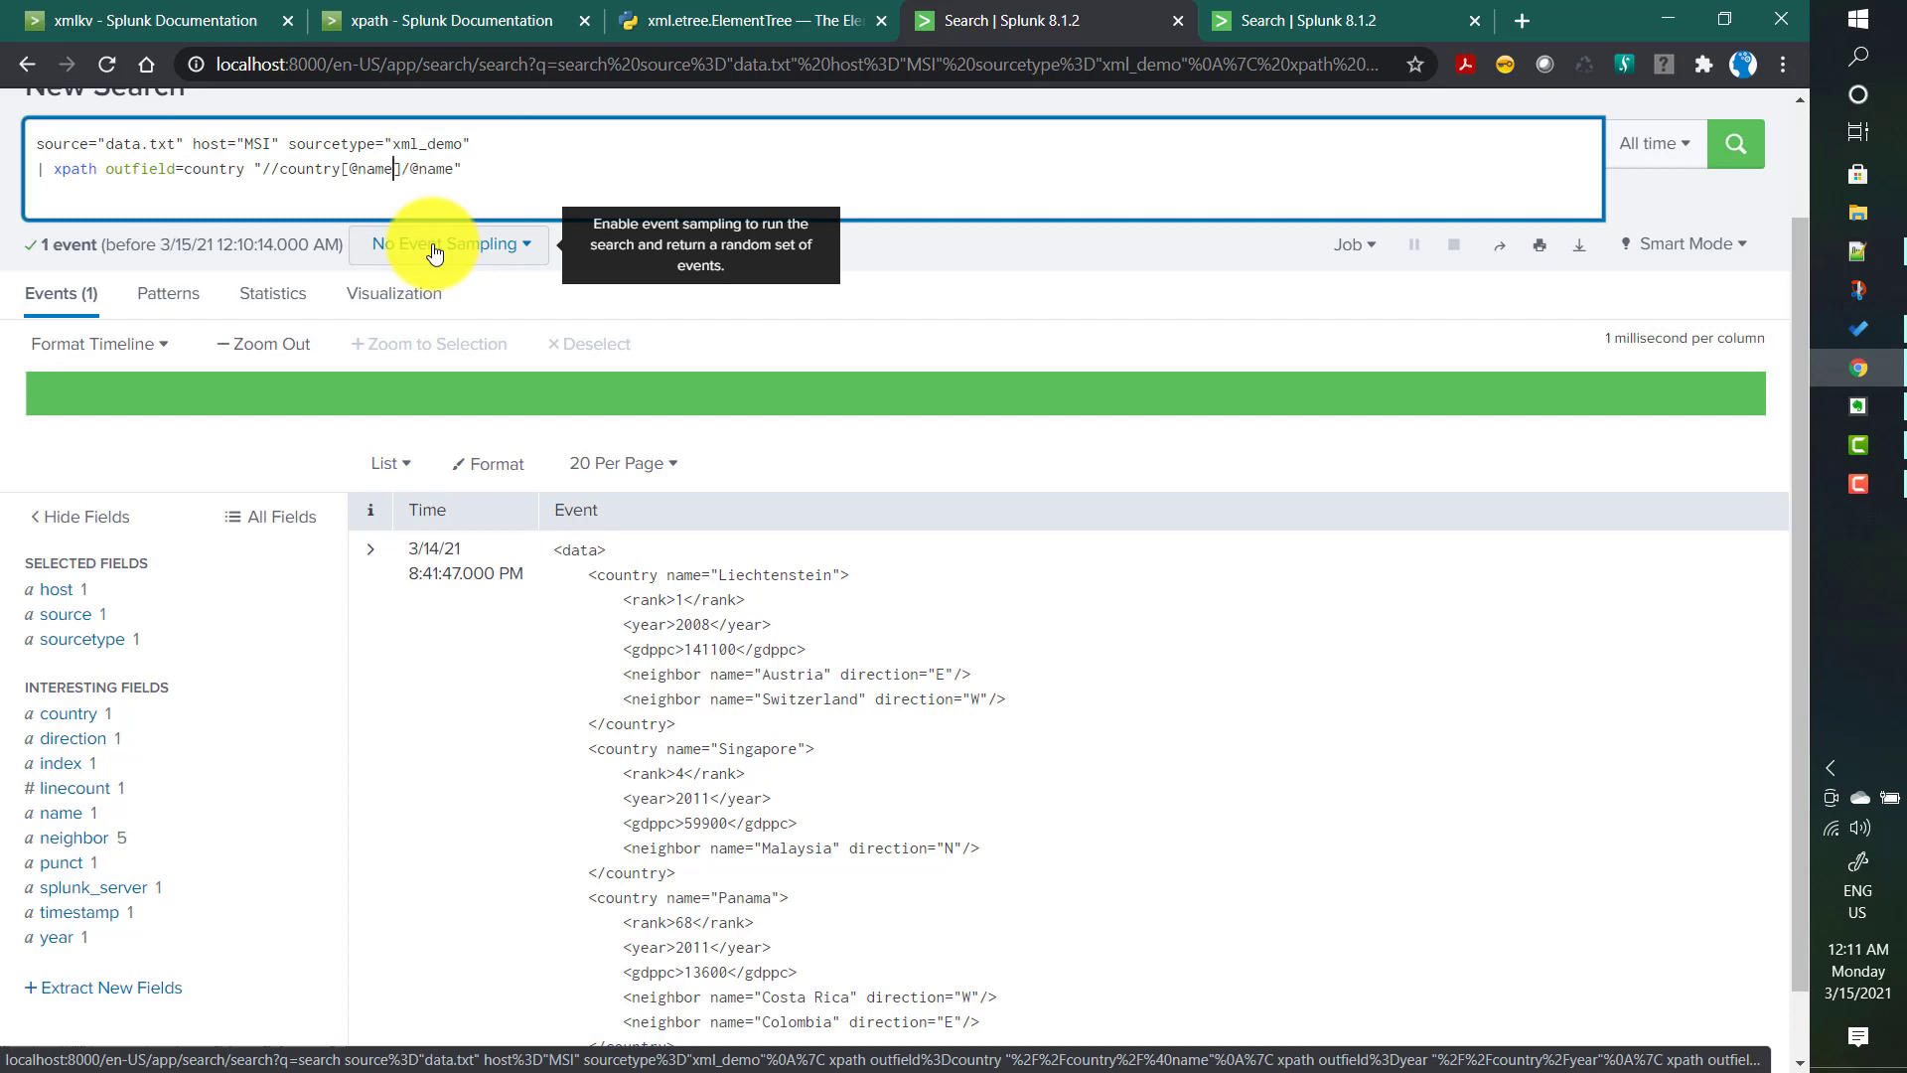
pyautogui.write('=')
pyautogui.write("''")
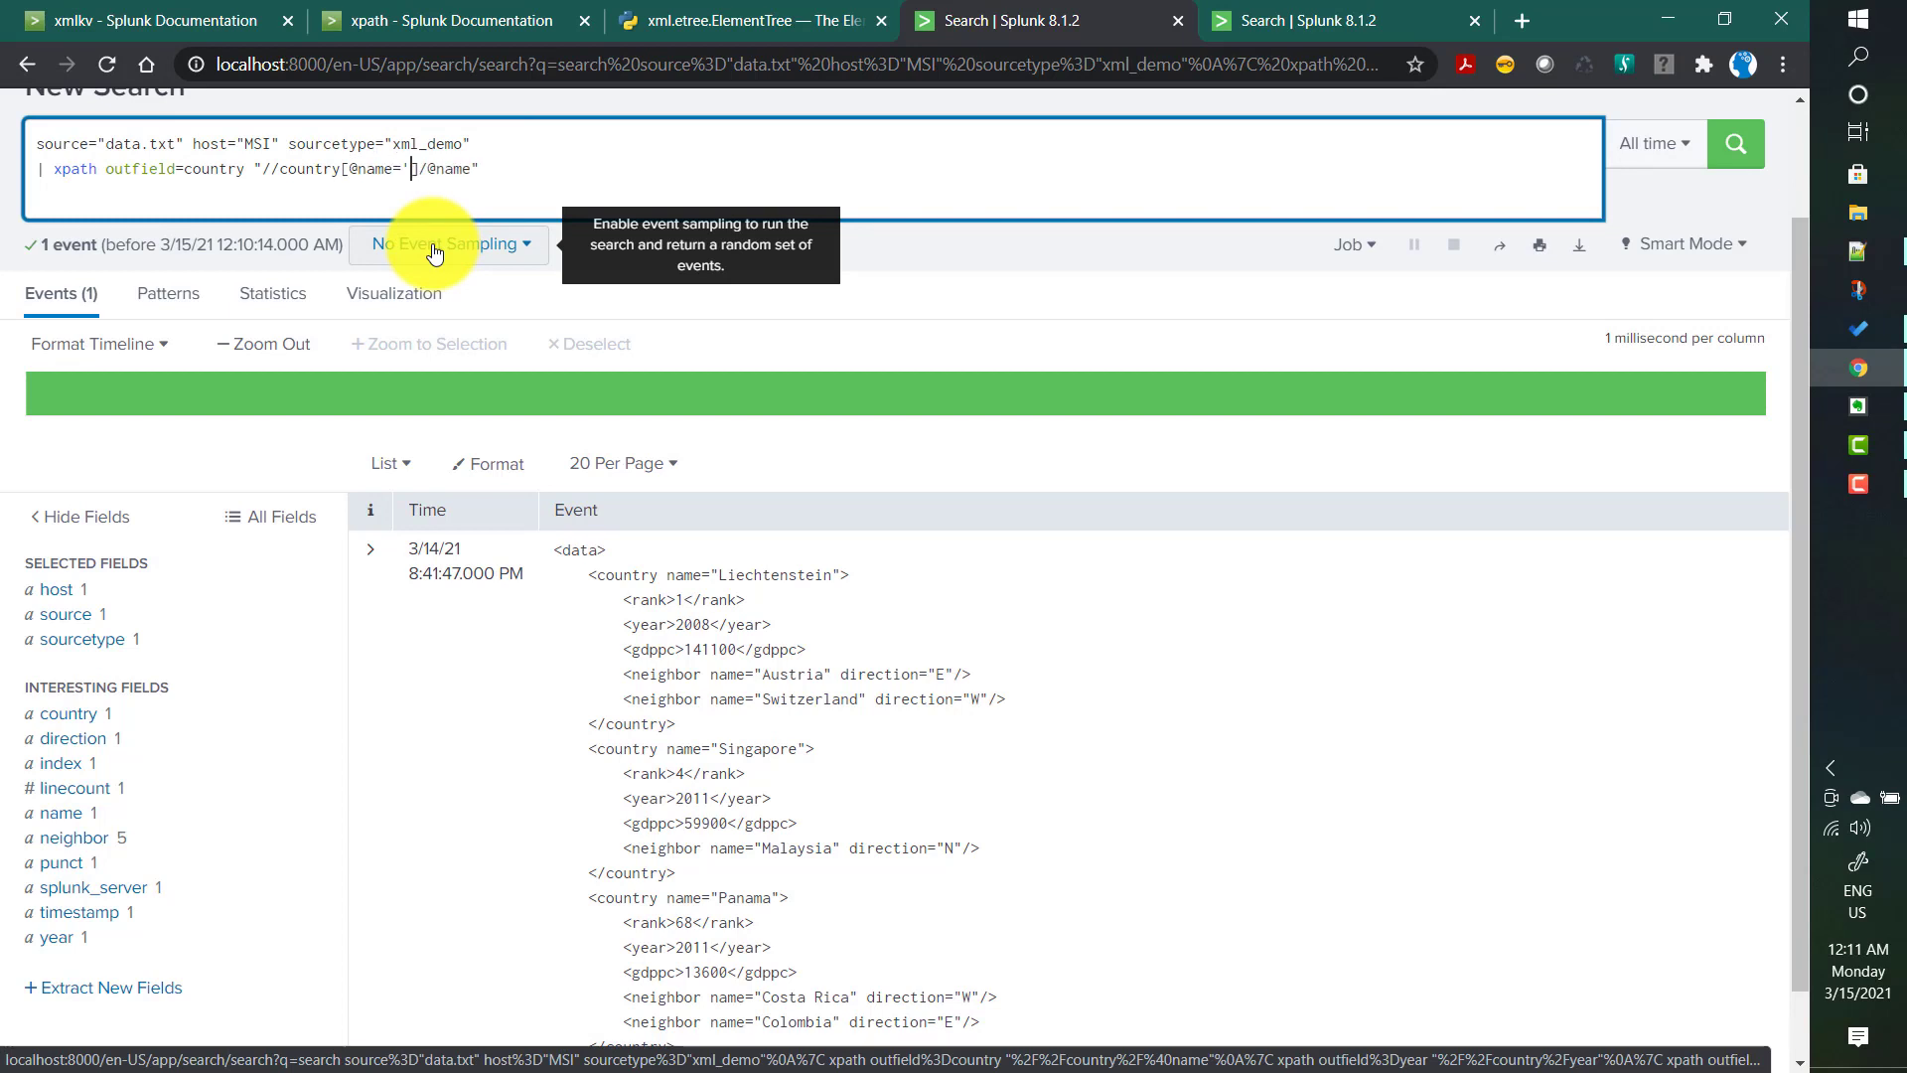
pyautogui.click(754, 751)
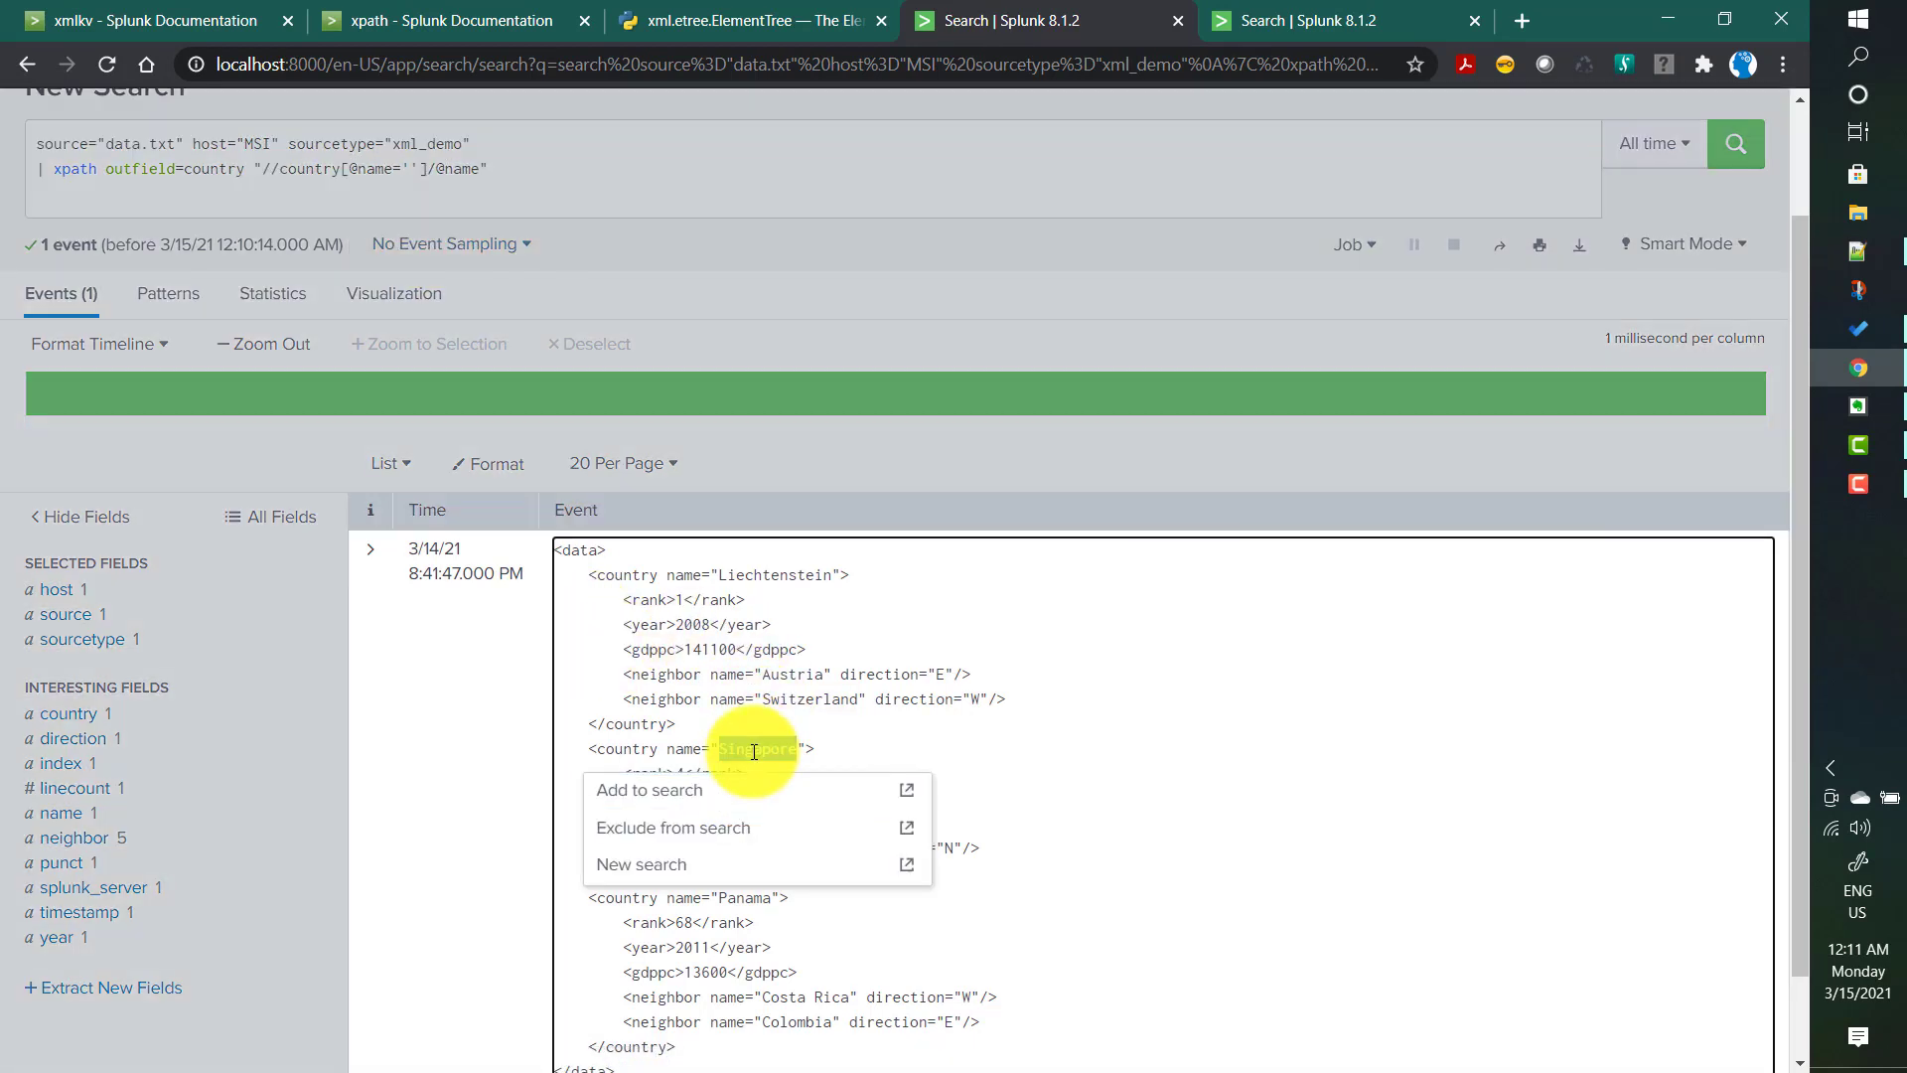
pyautogui.click(411, 168)
pyautogui.write('Singapore')
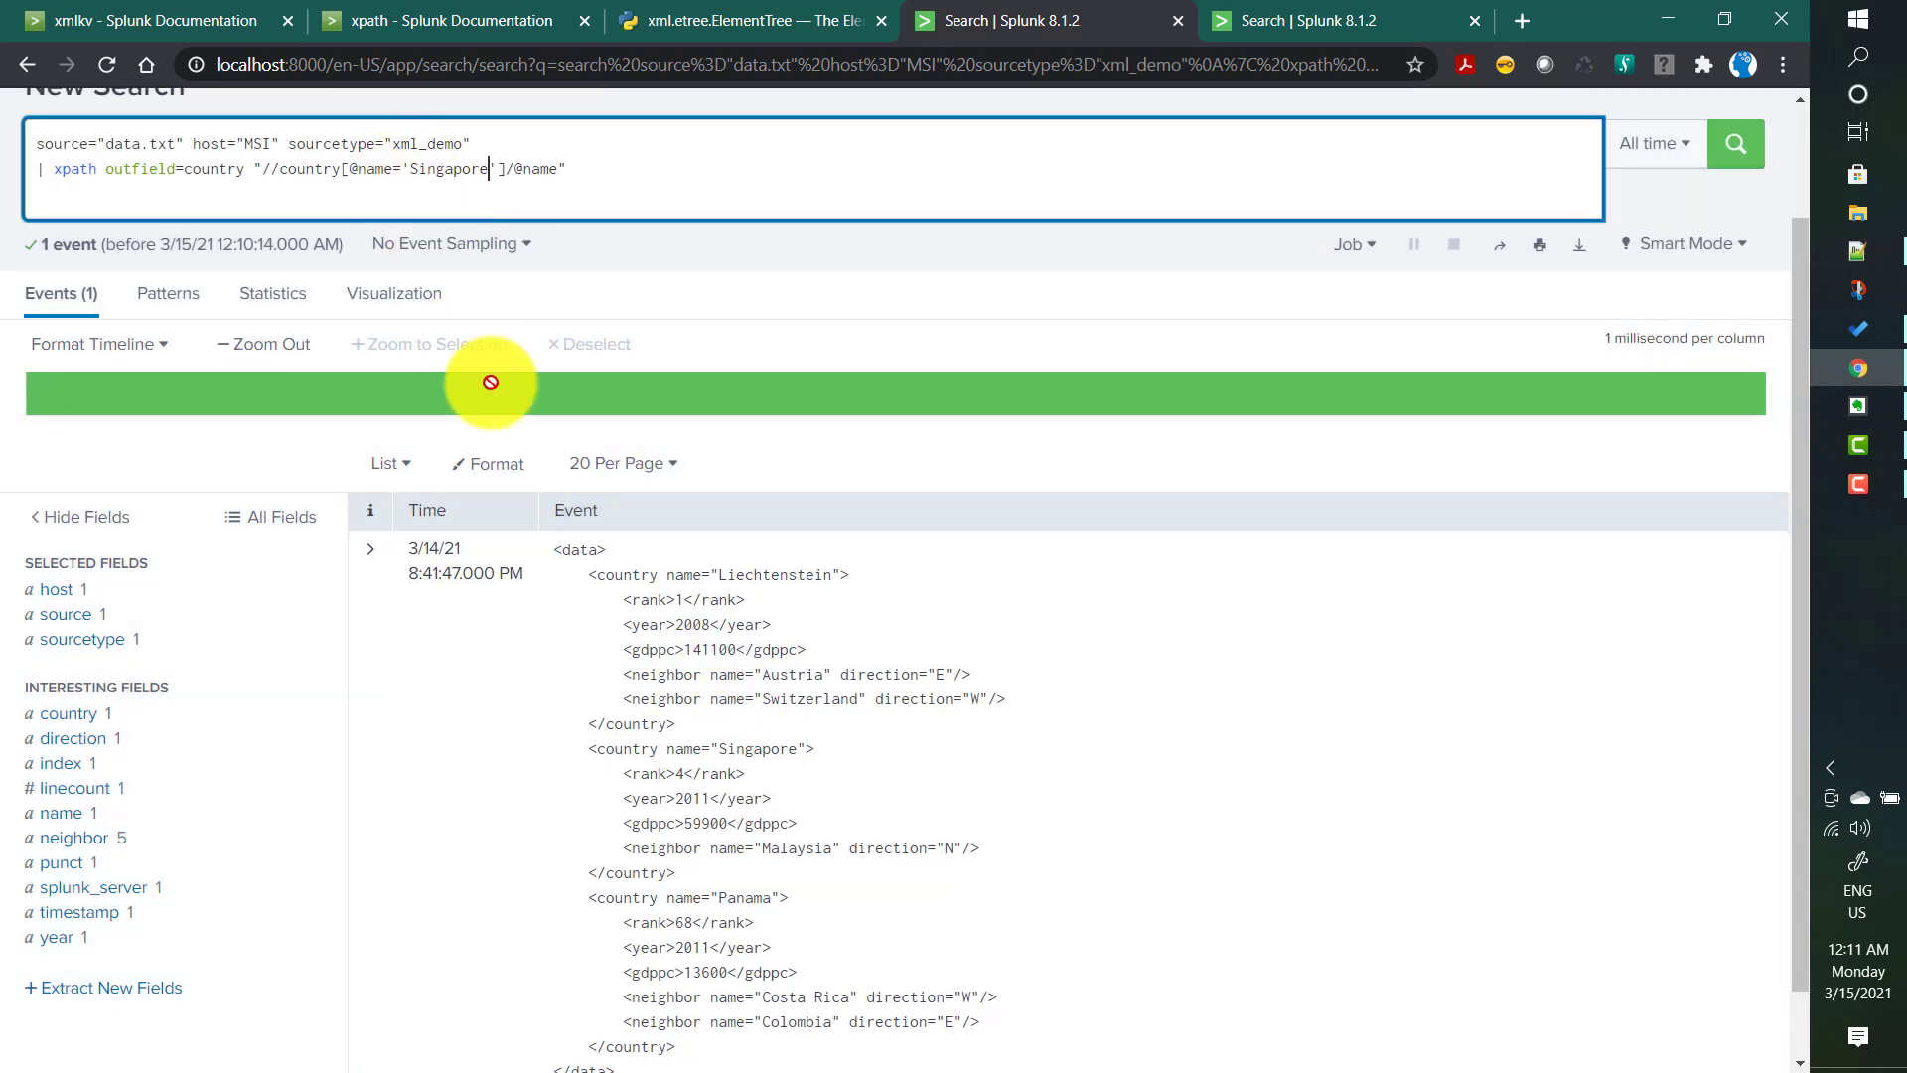
pyautogui.moveTo(583, 747); pyautogui.dragTo(718, 880)
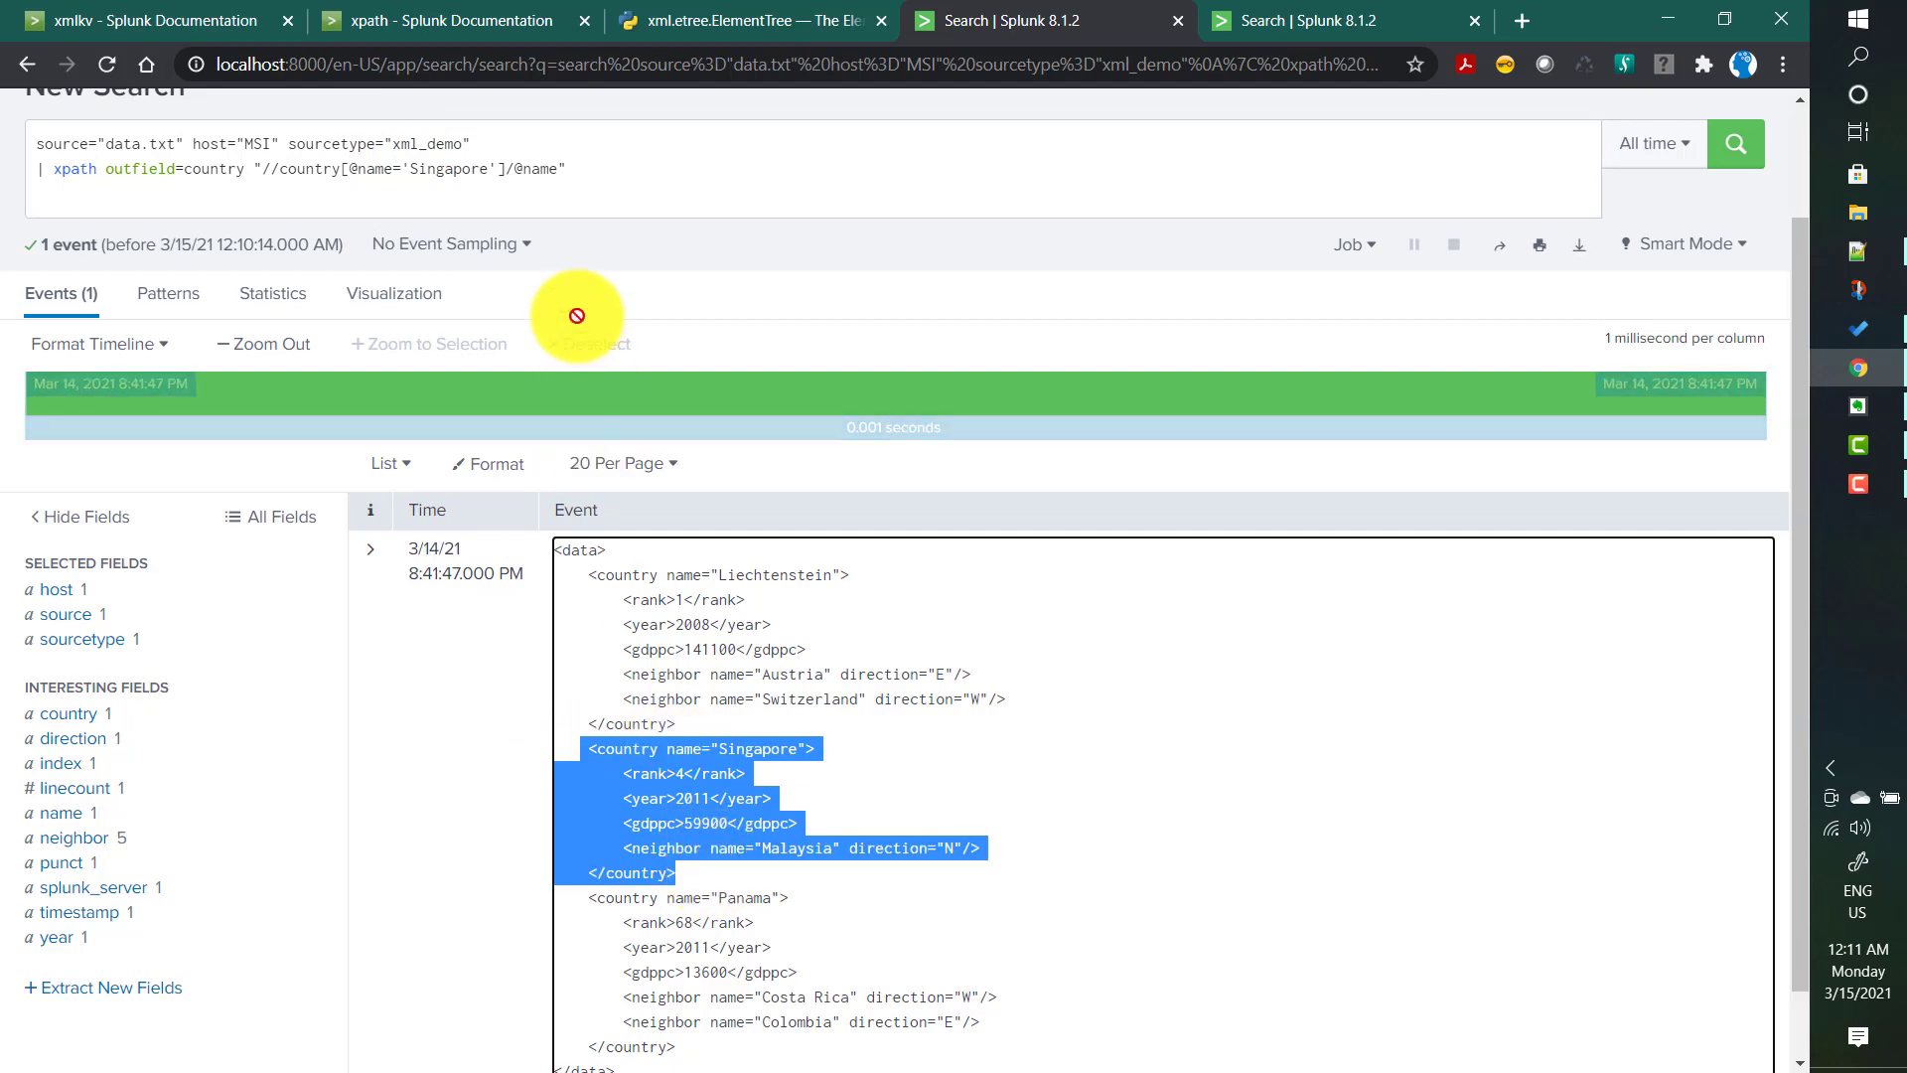
# Run the search with the Singapore xpath filter and check the values of the extracted country field.
pyautogui.click(631, 166)
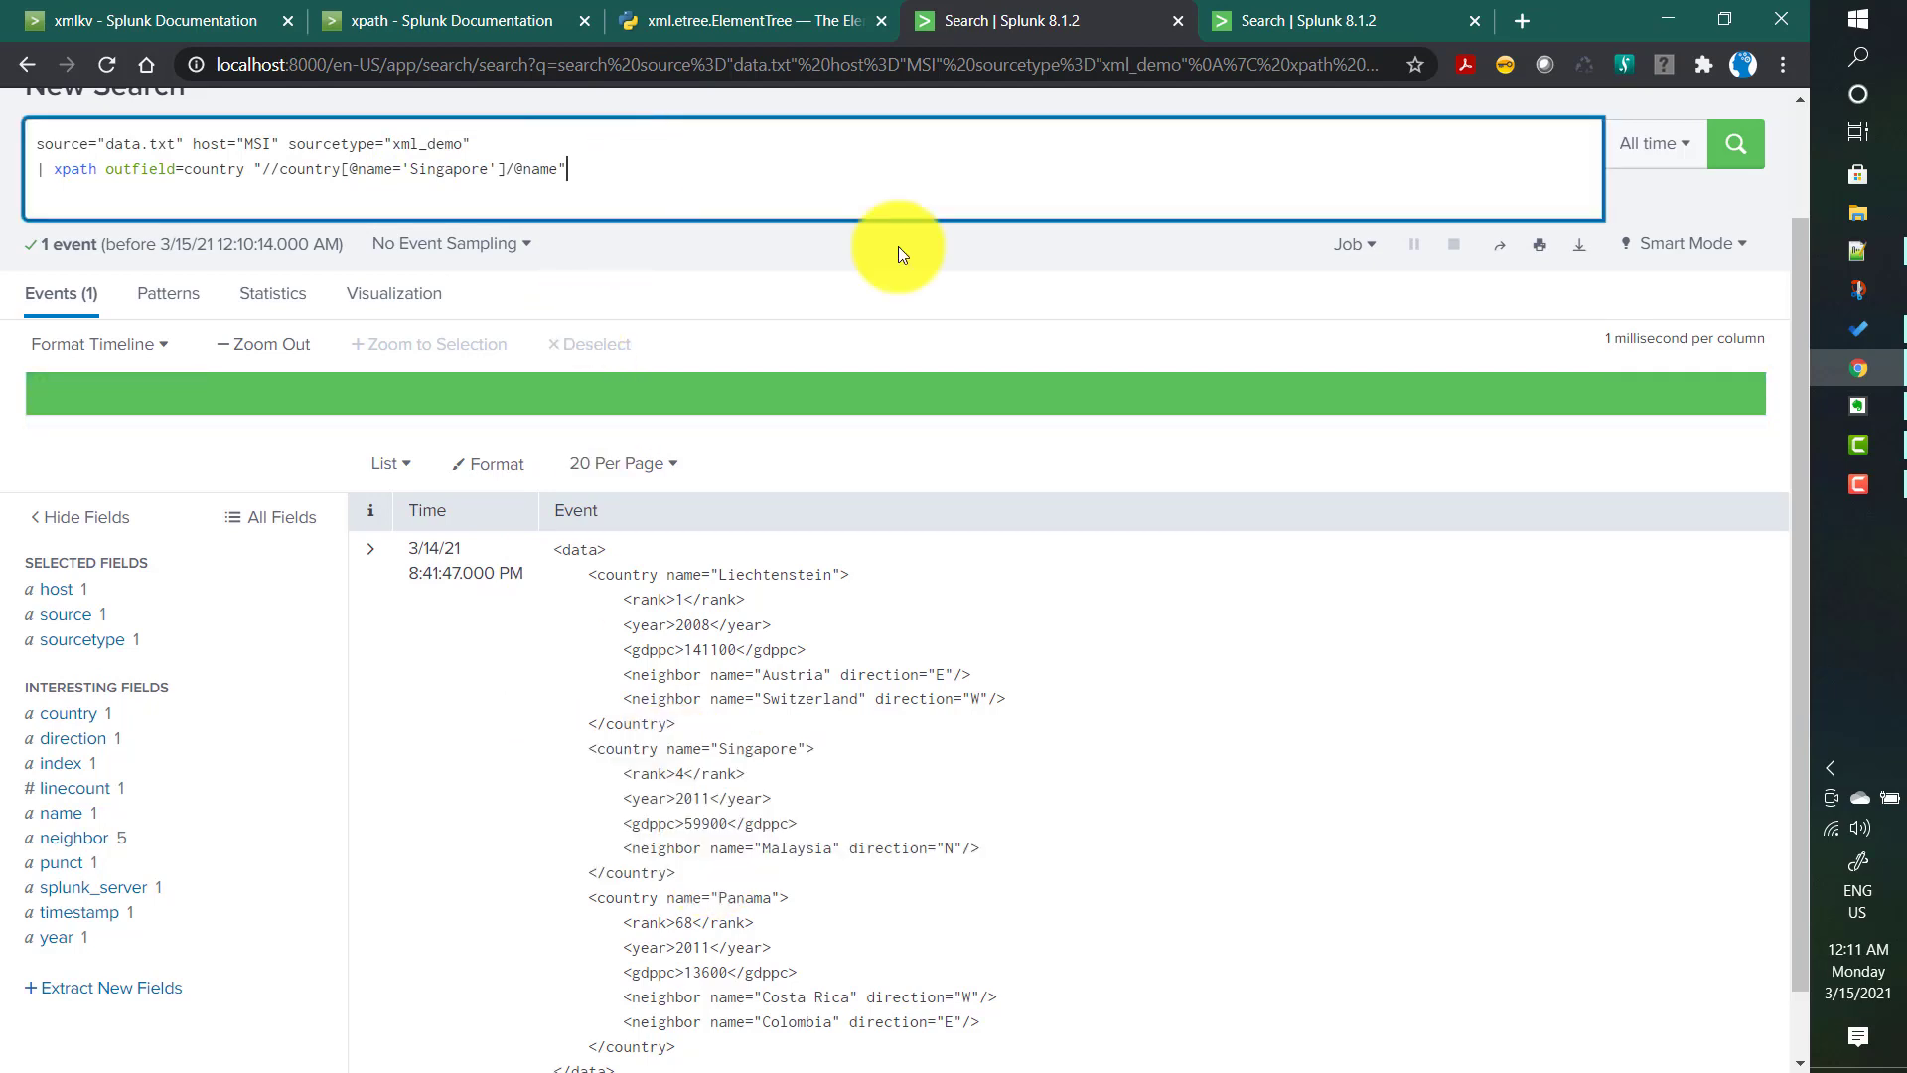
pyautogui.click(1740, 149)
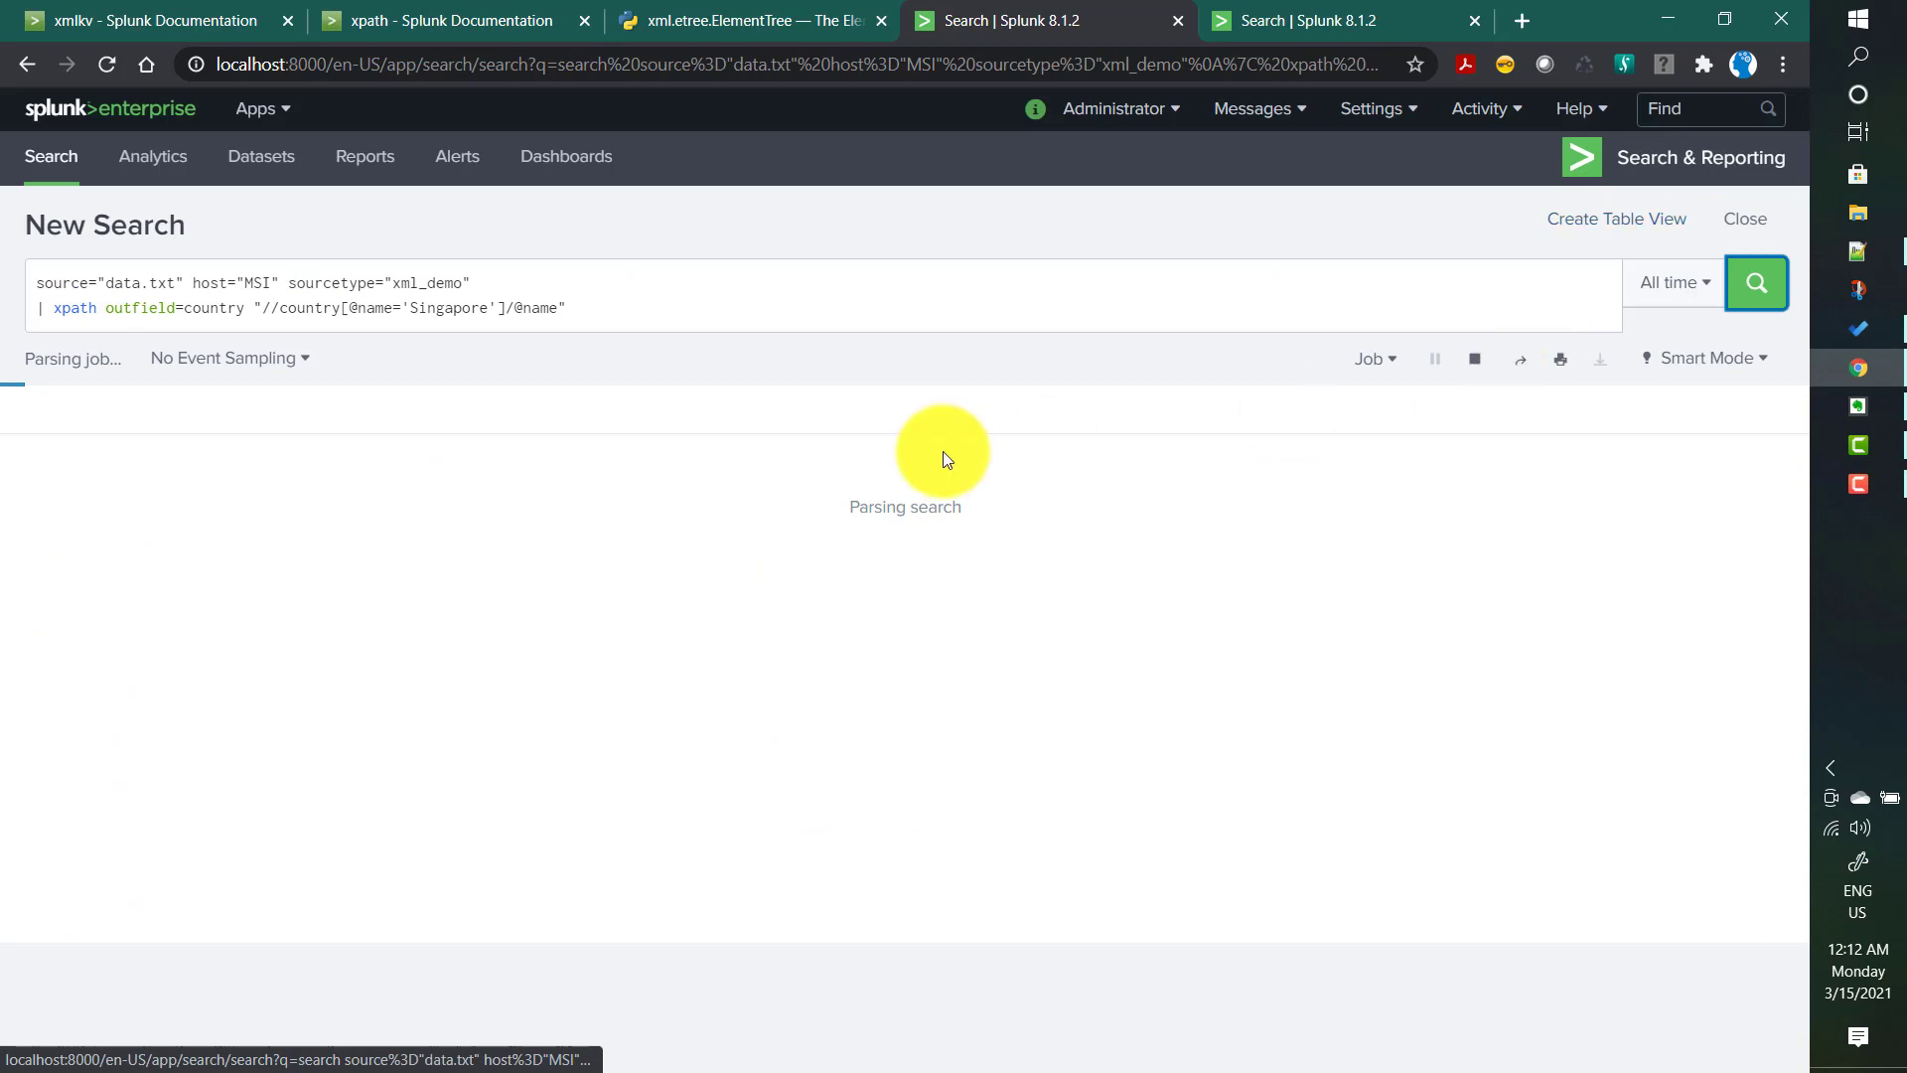
pyautogui.scroll(-1, 8, 856)
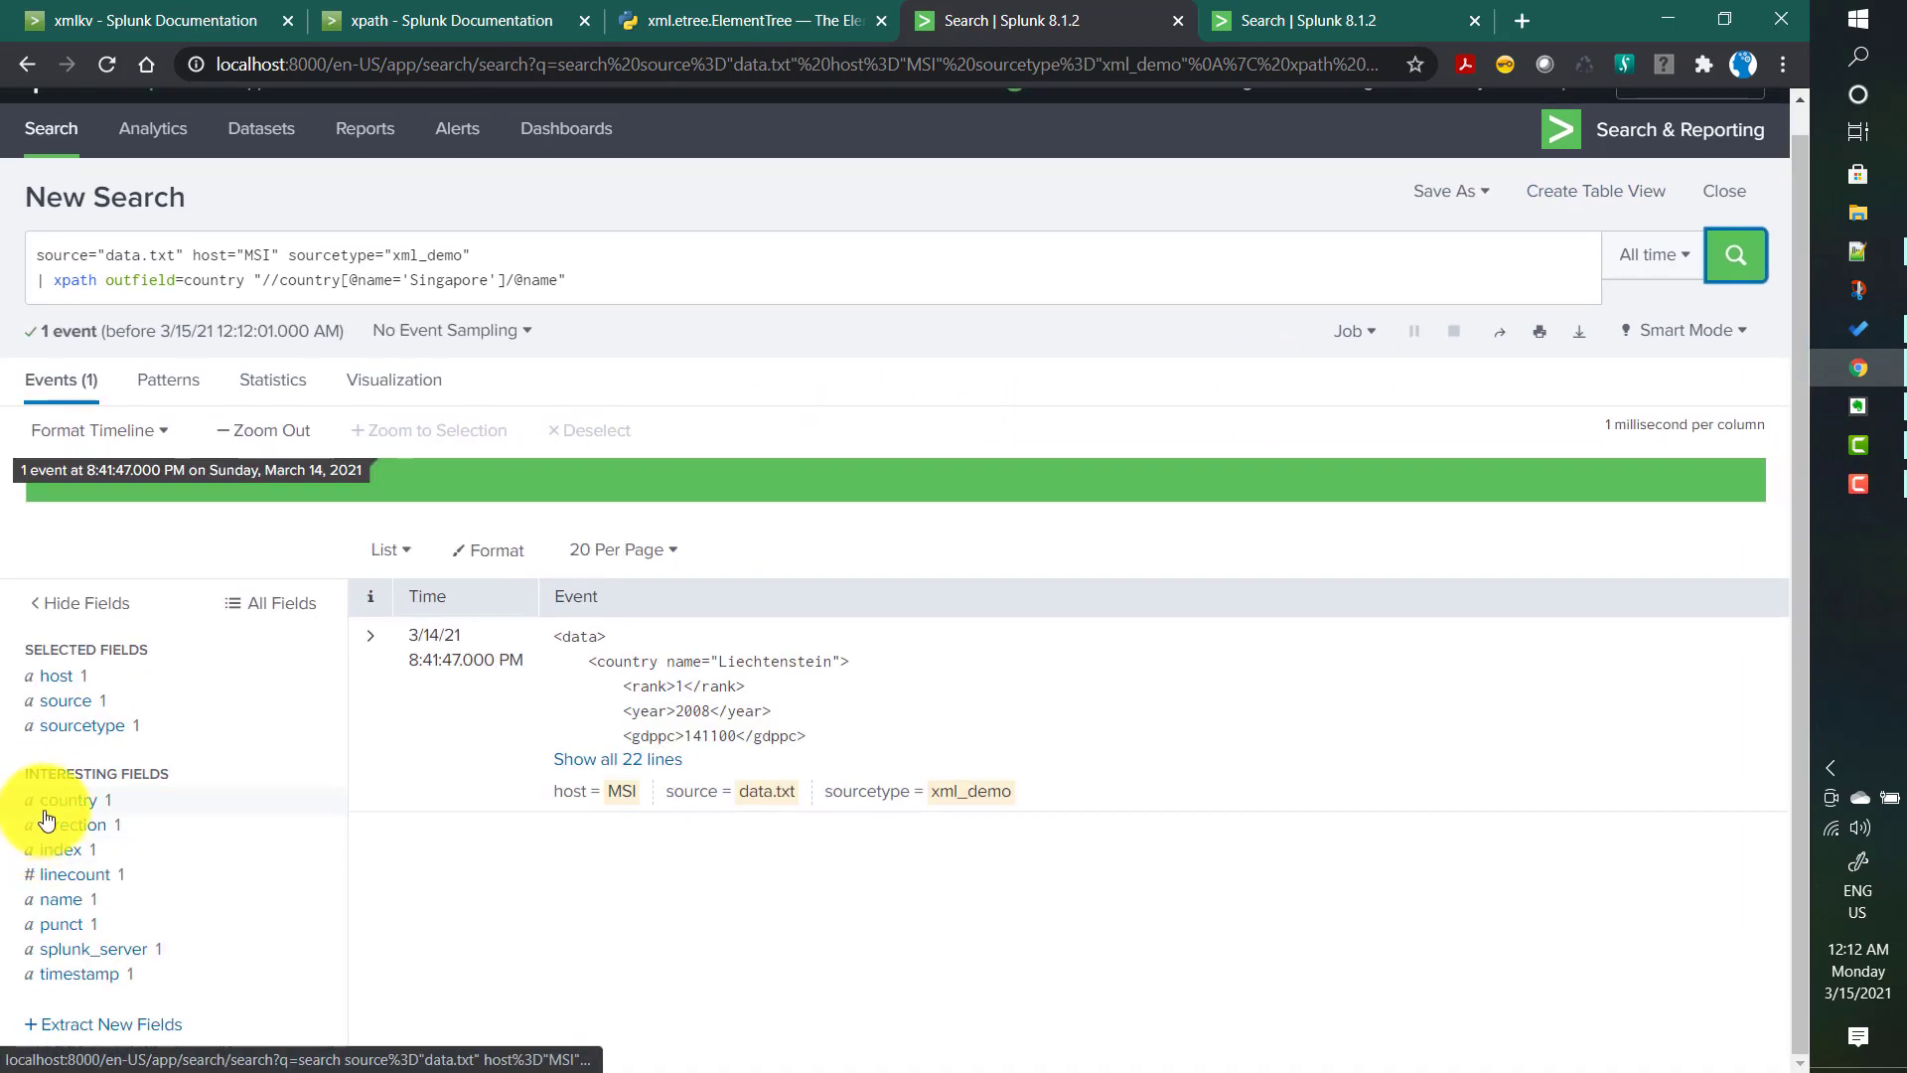
pyautogui.click(62, 801)
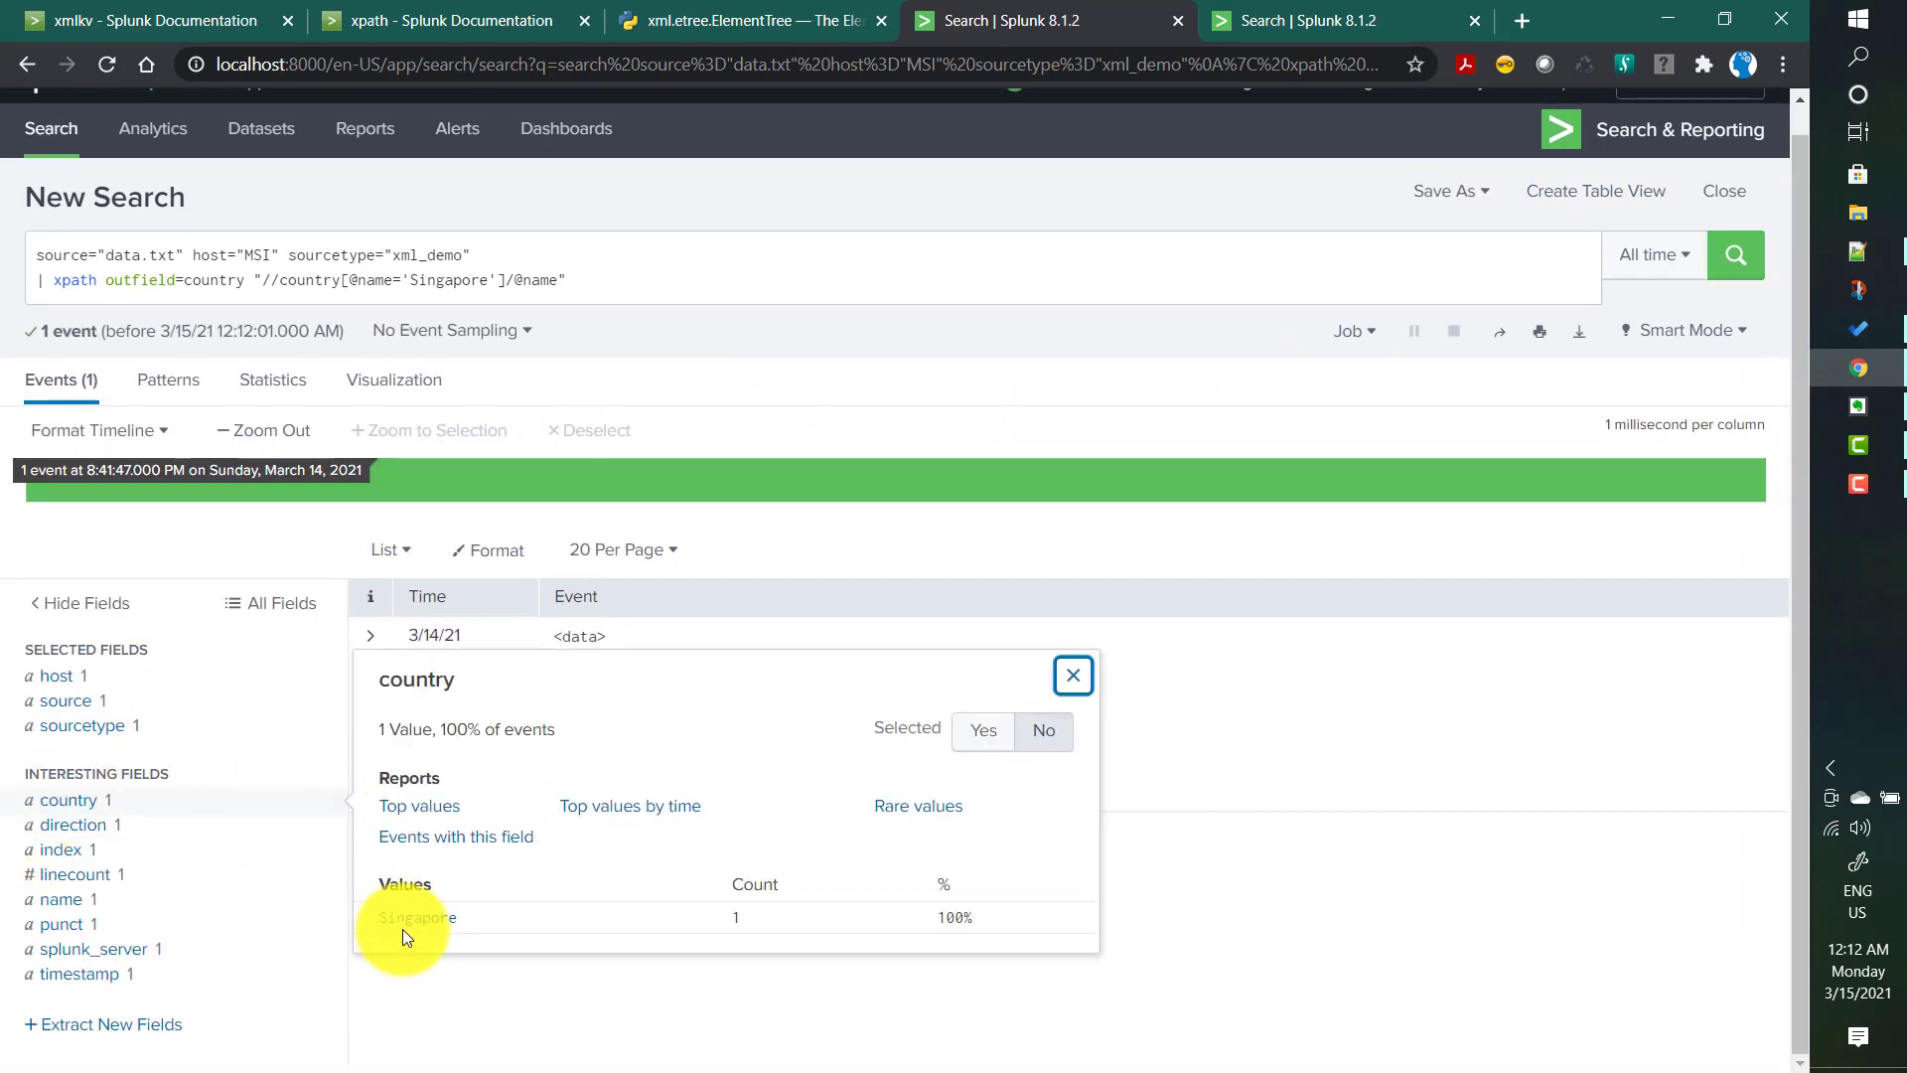
pyautogui.click(614, 280)
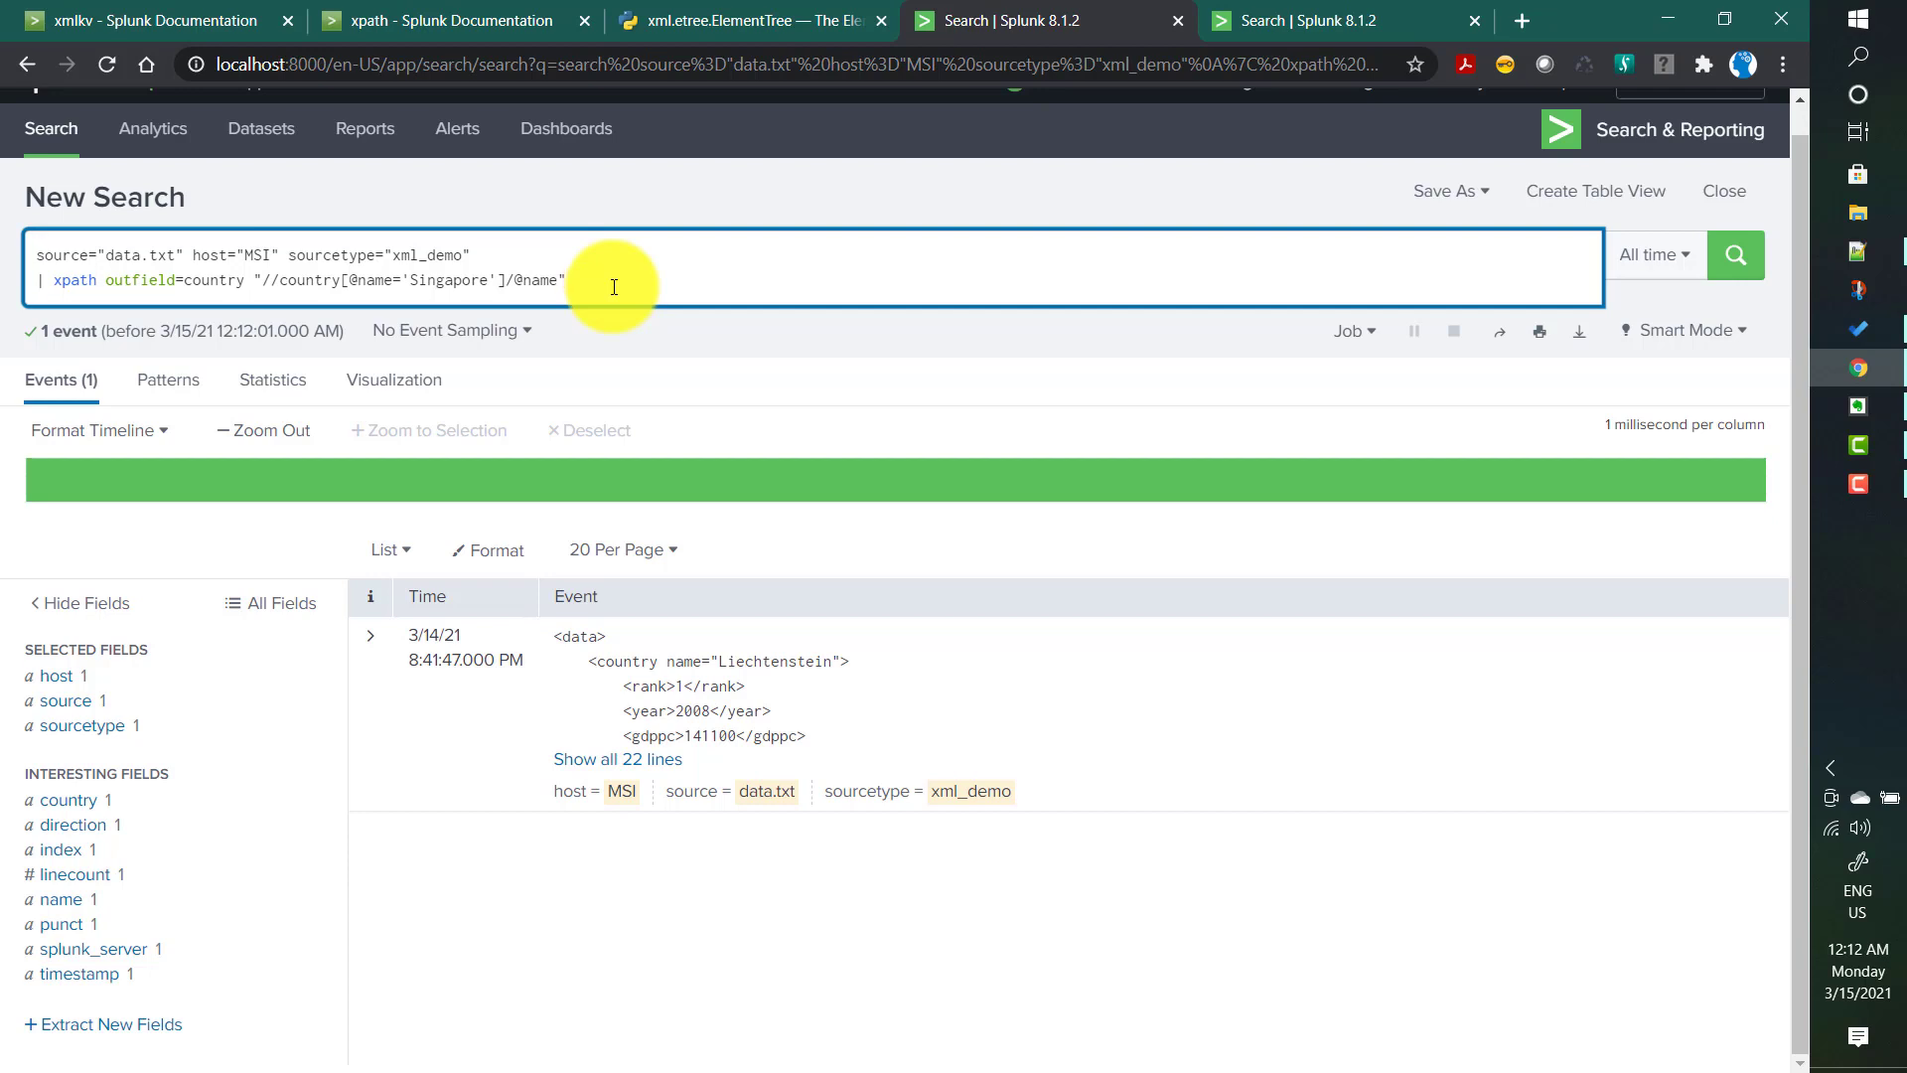
pyautogui.click(626, 770)
pyautogui.scroll(-1, 683, 894)
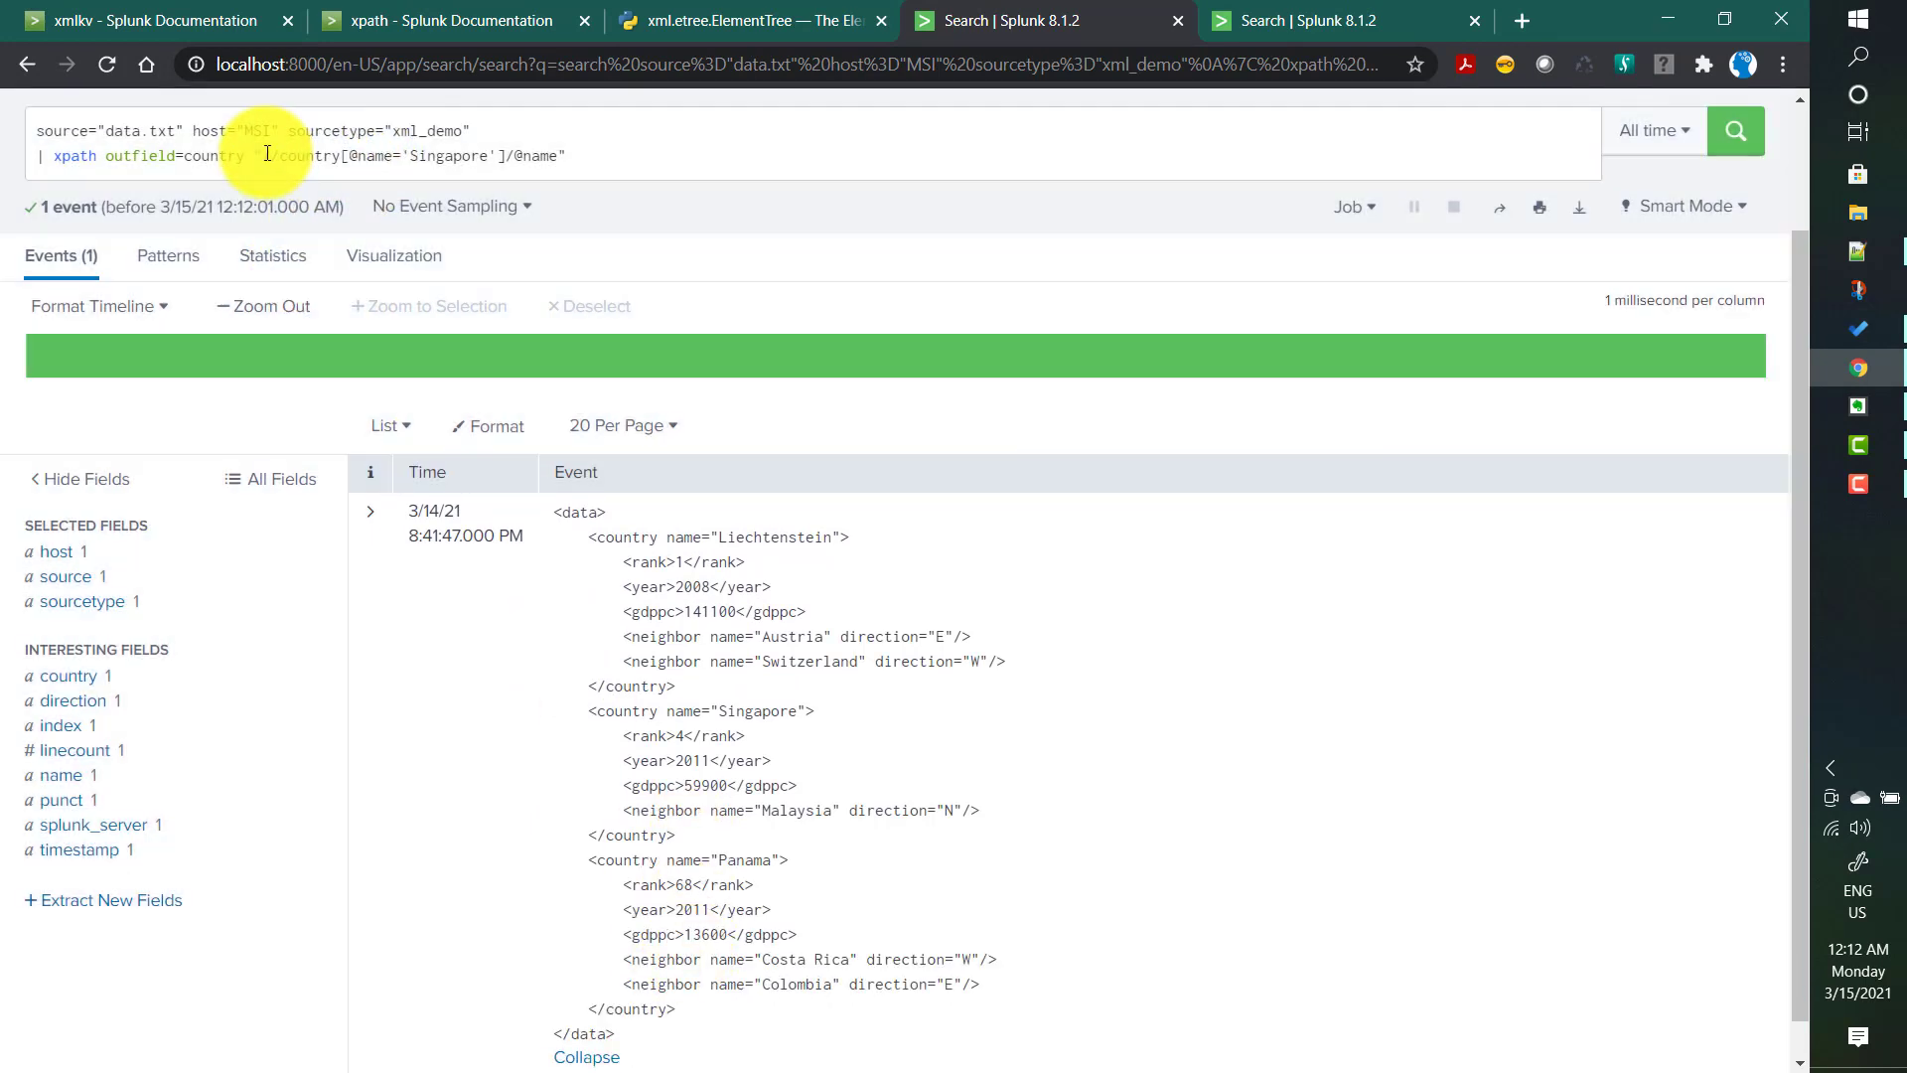
pyautogui.moveTo(262, 156); pyautogui.dragTo(557, 163)
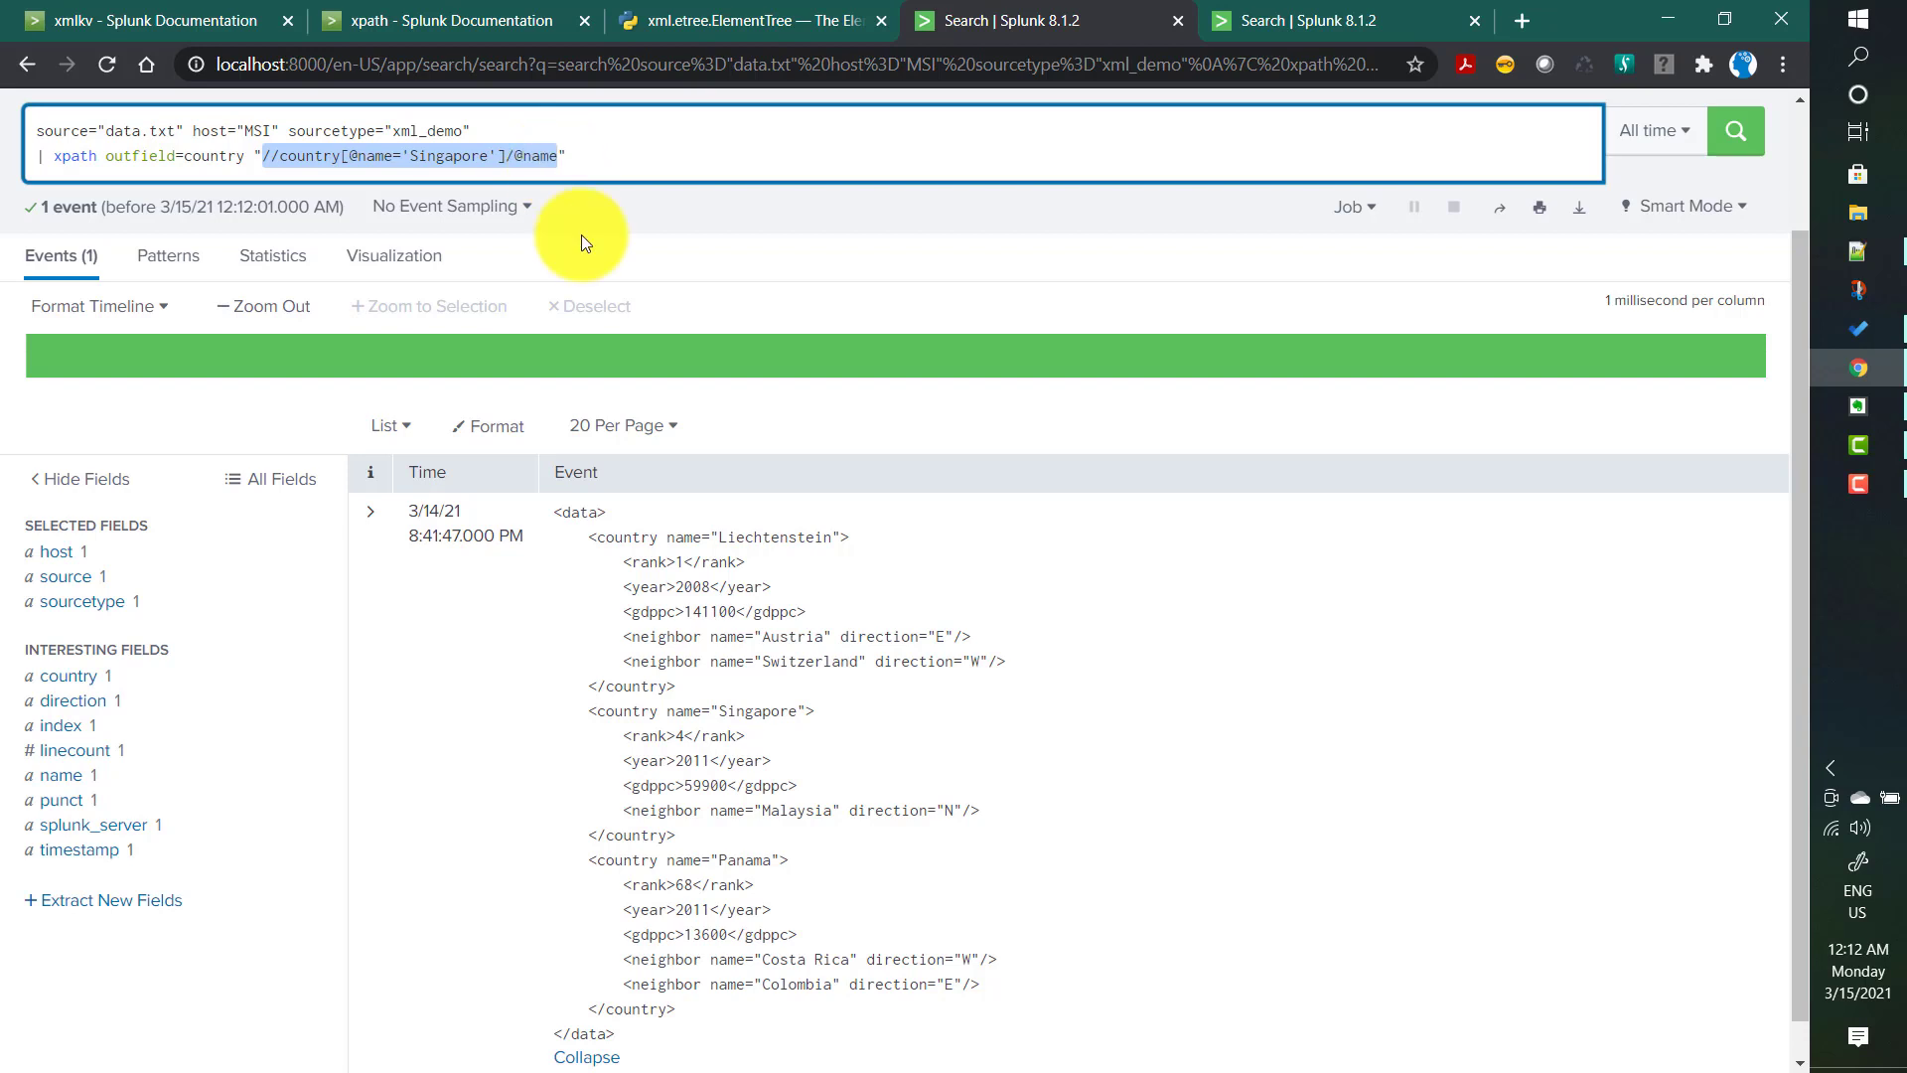